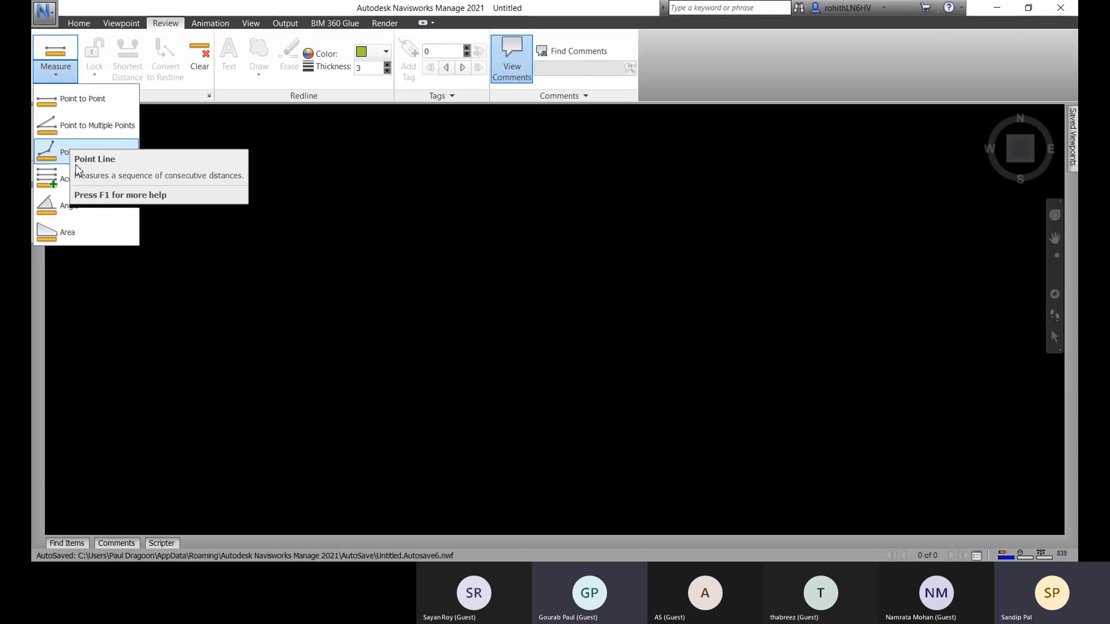
Step: Open Naviswork.nwd from the Navisworks folder on the Desktop
{"action": "left_click", "coordinate": [168, 97]}
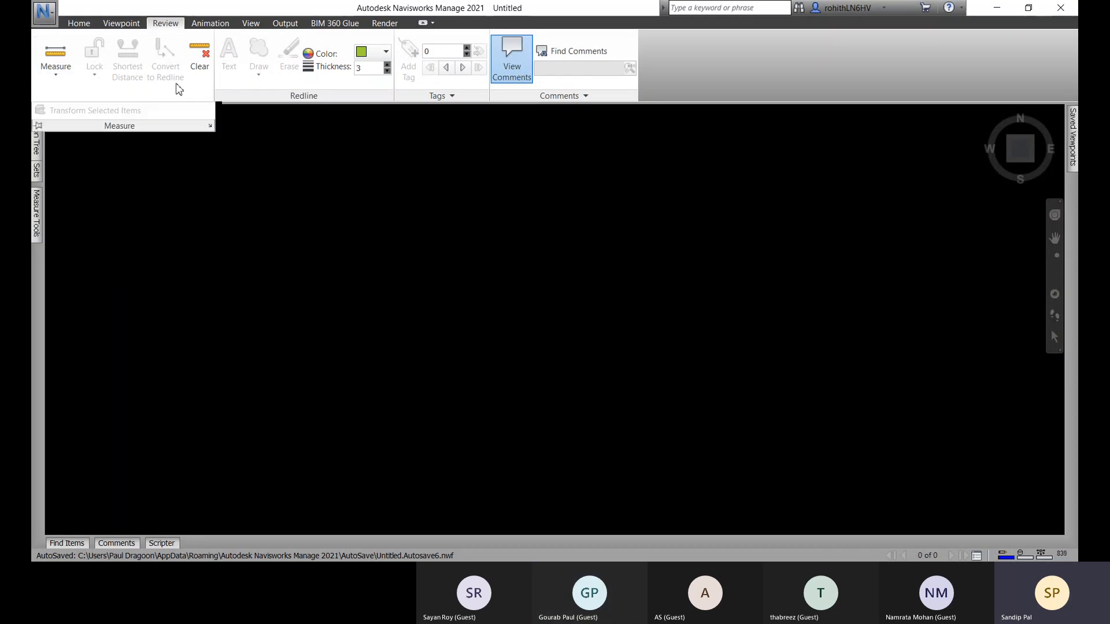
{"action": "left_click", "coordinate": [44, 11]}
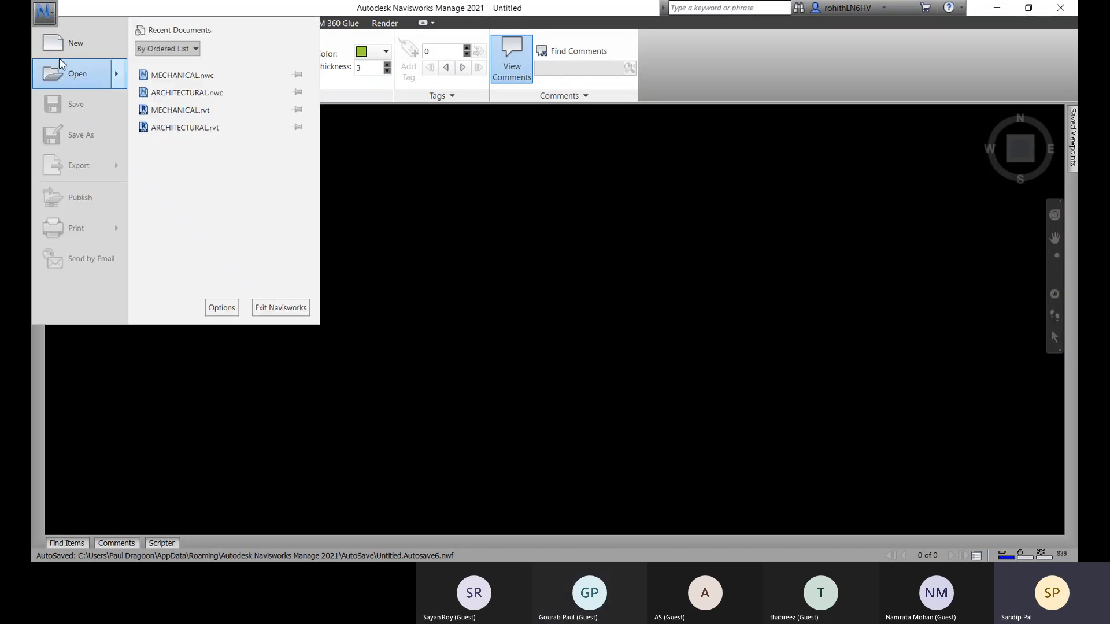
{"action": "left_click", "coordinate": [119, 75]}
{"action": "left_click", "coordinate": [210, 85]}
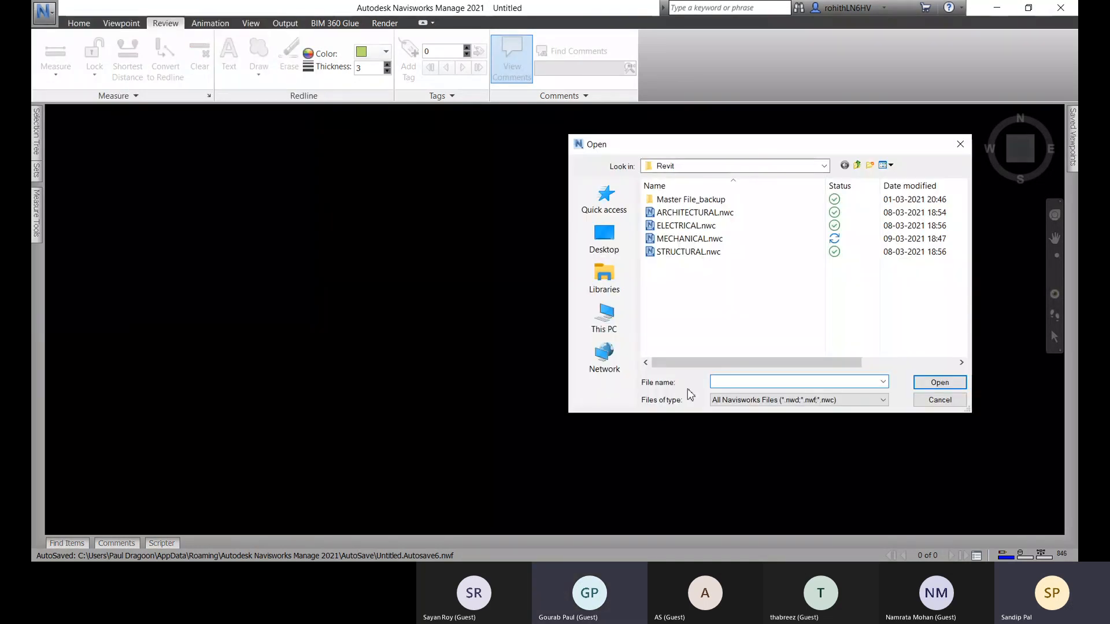
{"action": "left_click_drag", "start_coordinate": [776, 150], "coordinate": [641, 159]}
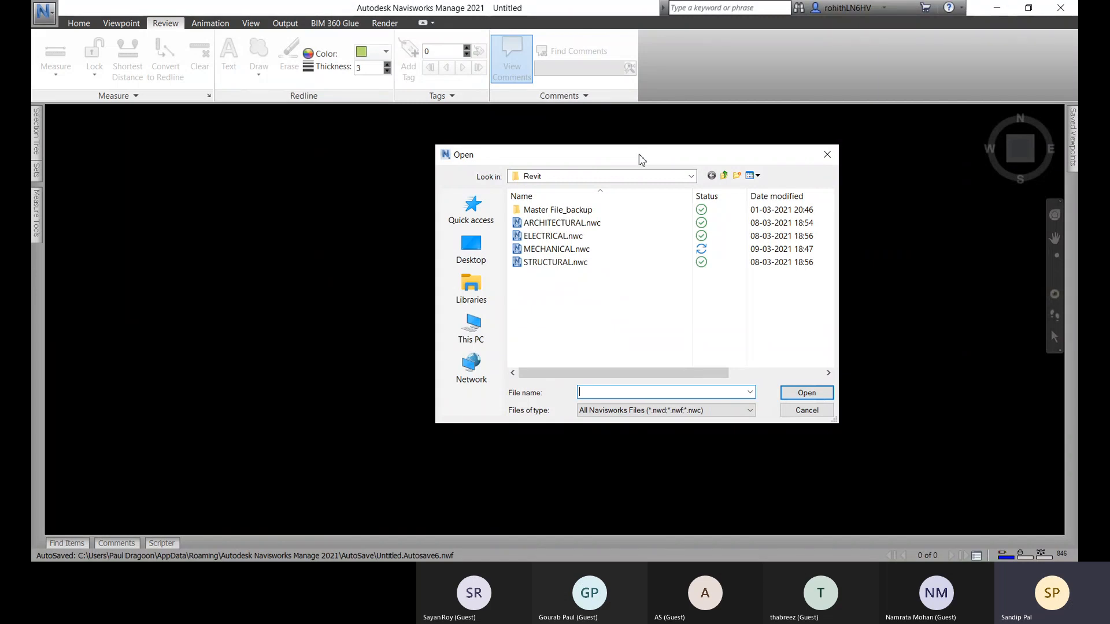
{"action": "left_click_drag", "start_coordinate": [637, 157], "coordinate": [616, 157]}
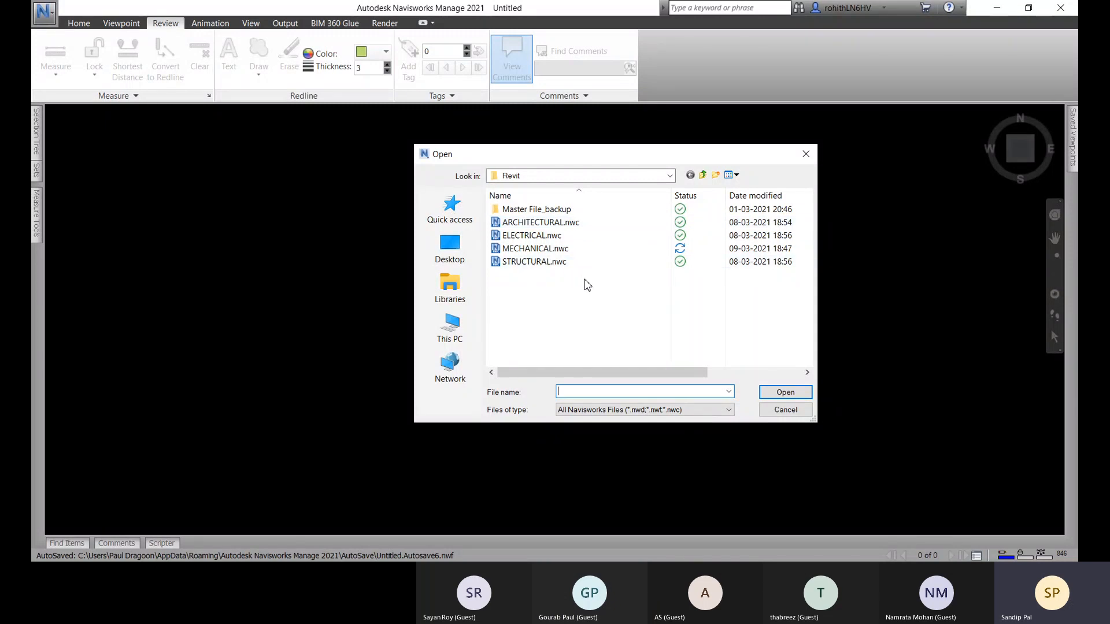
{"action": "left_click", "coordinate": [669, 176]}
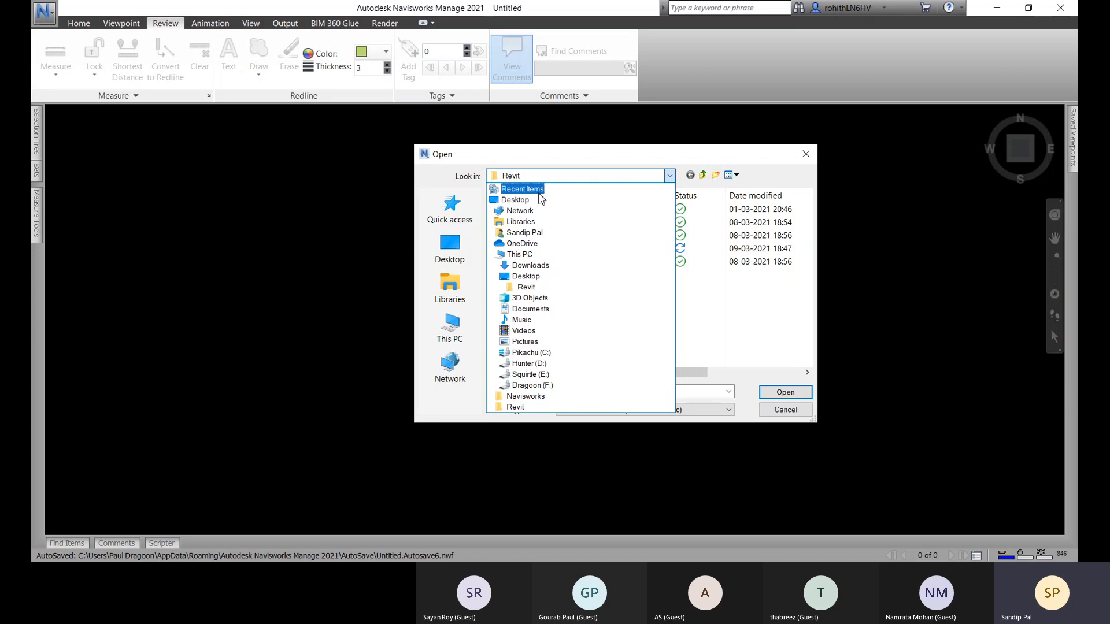
{"action": "left_click", "coordinate": [522, 202]}
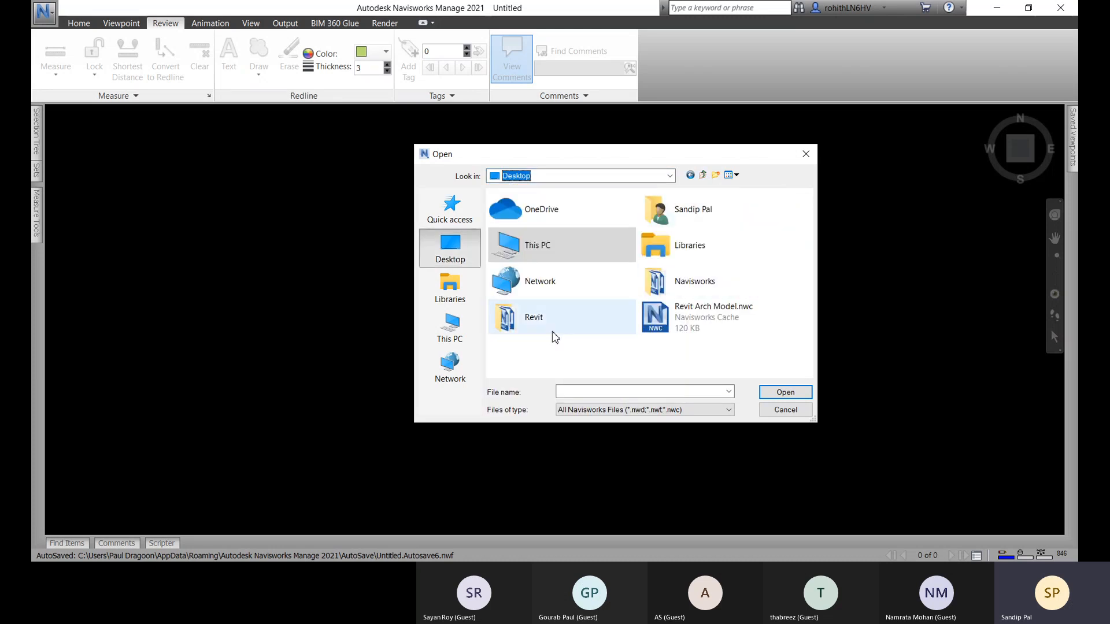
{"action": "double_click", "coordinate": [678, 288]}
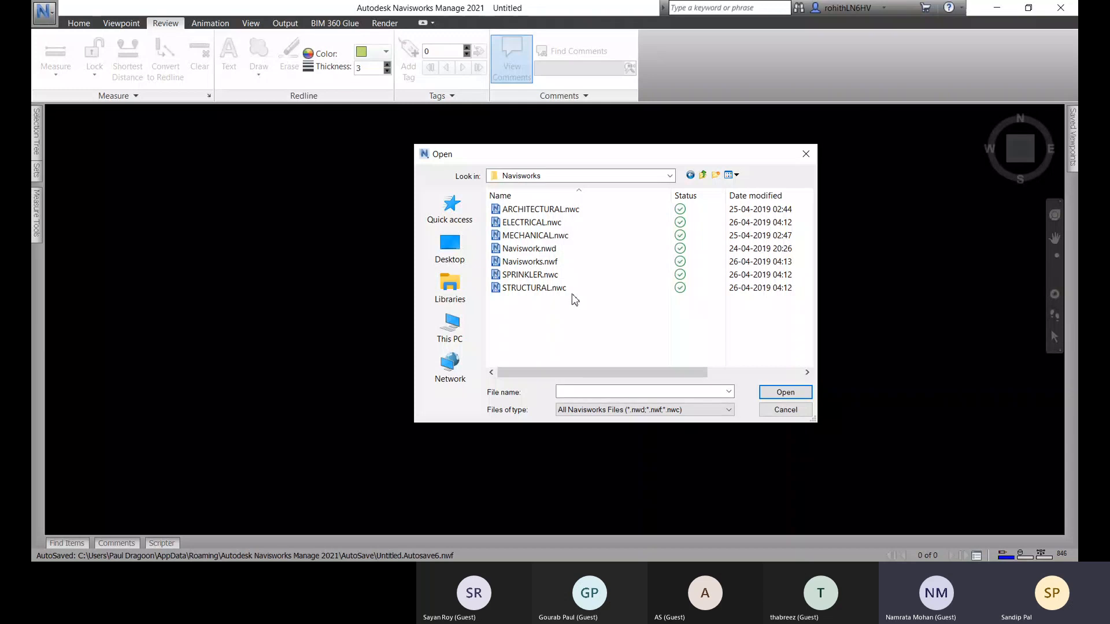
{"action": "left_click", "coordinate": [515, 263]}
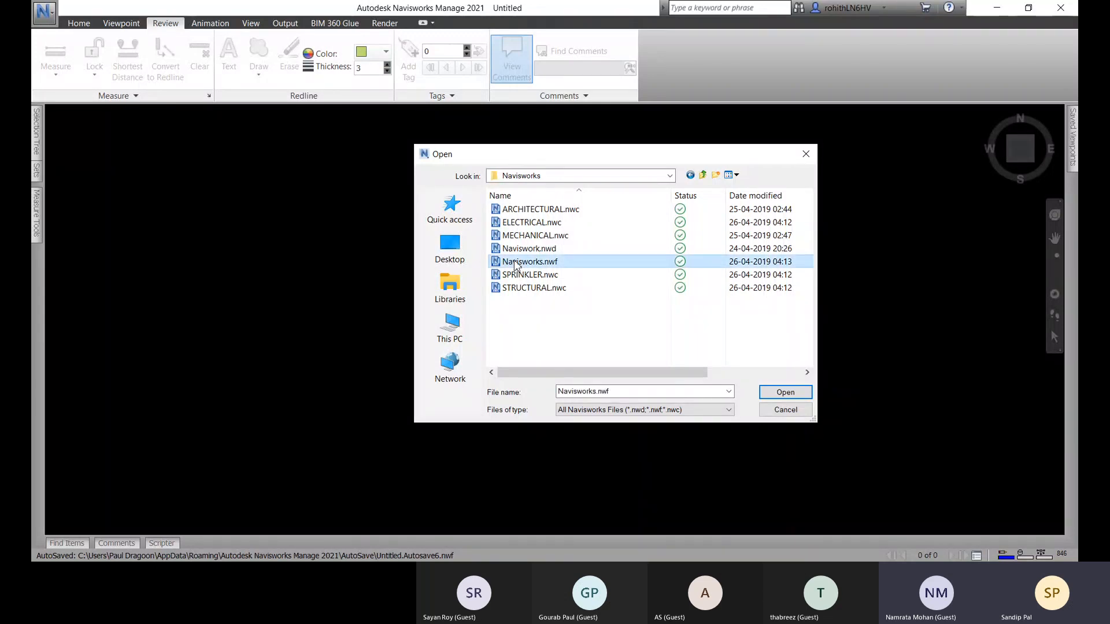
{"action": "left_click", "coordinate": [523, 249]}
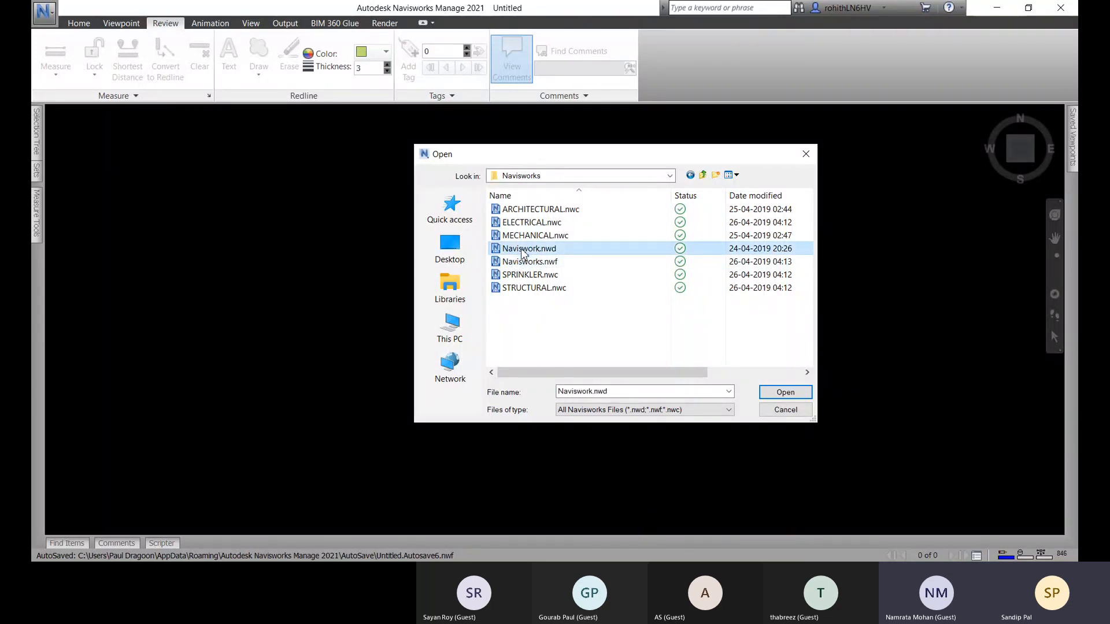
{"action": "left_click", "coordinate": [785, 393]}
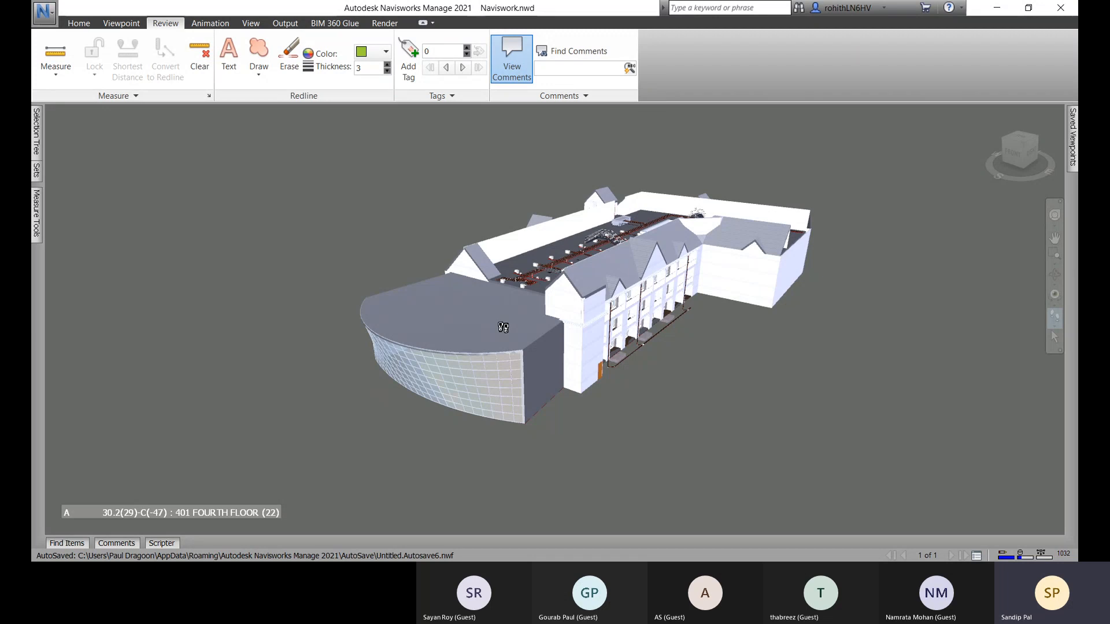
Step: Orbit, pan and zoom around the building model to examine its roof, glazed front and side facade
{"action": "scroll", "coordinate": [528, 312], "scroll_direction": "down", "scroll_amount": 3}
{"action": "middle_click_drag", "start_coordinate": [597, 258], "coordinate": [573, 389]}
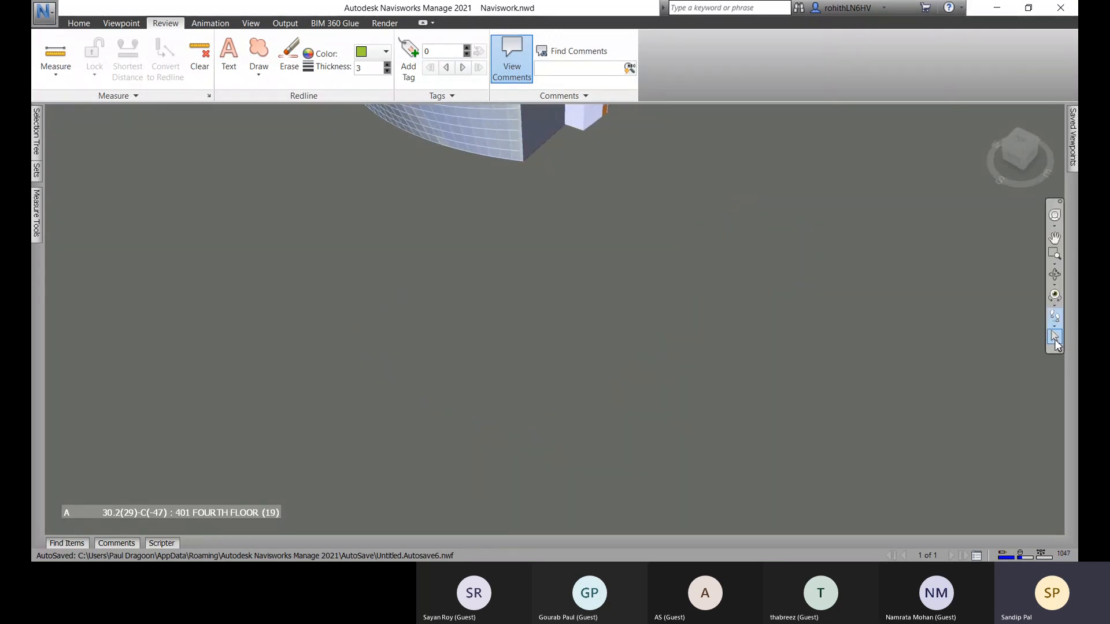
{"action": "left_click", "coordinate": [1057, 343]}
{"action": "middle_click_drag", "start_coordinate": [572, 213], "coordinate": [518, 270]}
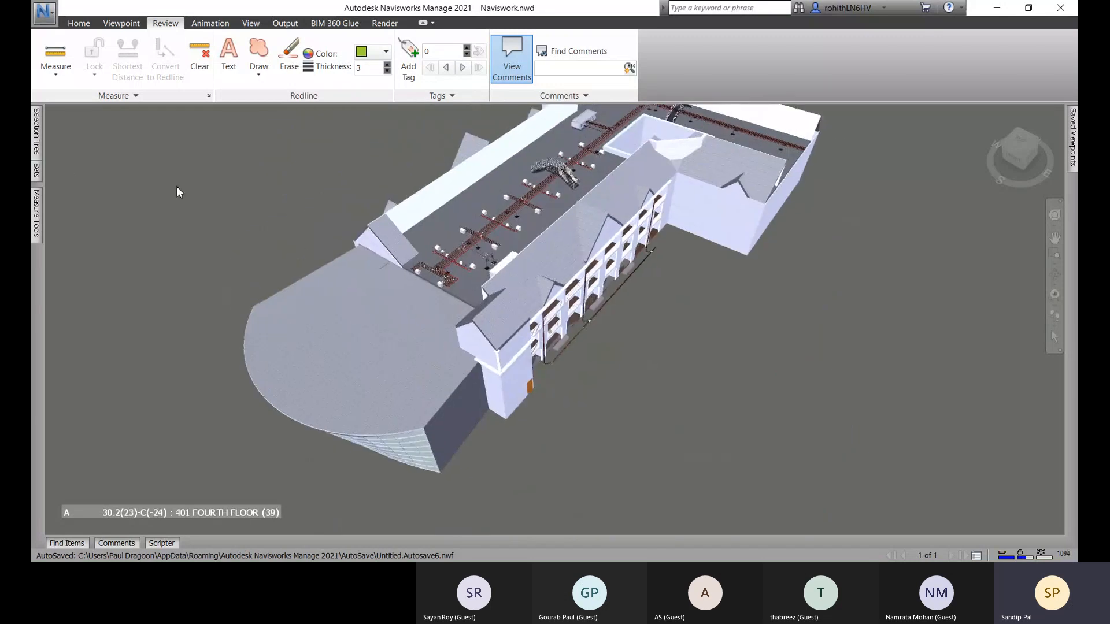
{"action": "left_click", "coordinate": [1056, 277]}
{"action": "left_click_drag", "start_coordinate": [619, 329], "coordinate": [588, 237]}
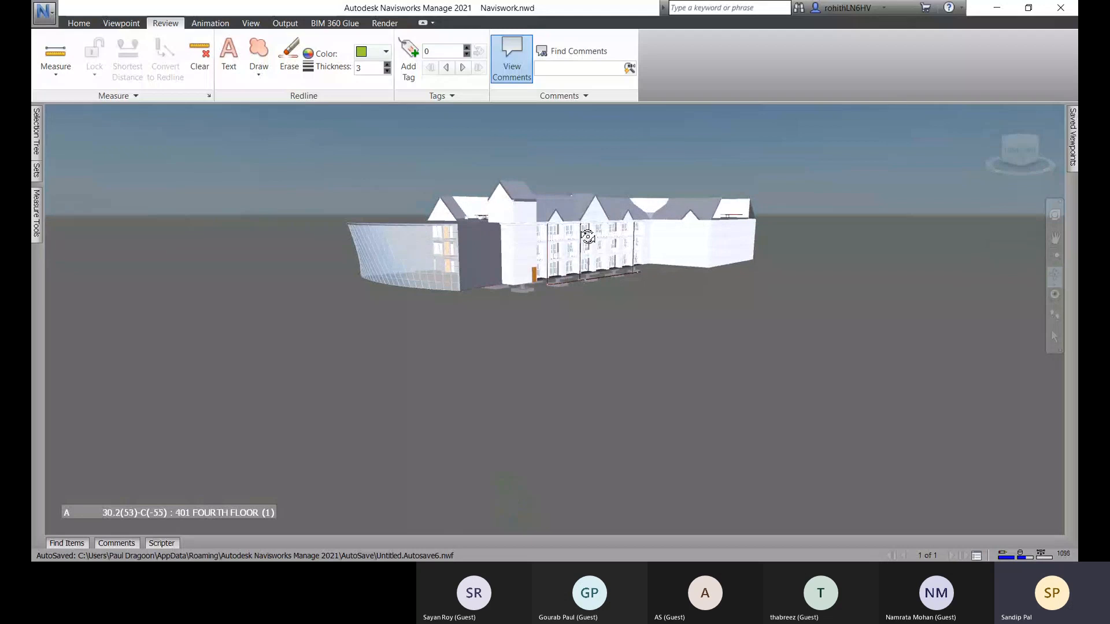
{"action": "scroll", "coordinate": [566, 186], "scroll_direction": "up", "scroll_amount": 3}
{"action": "middle_click_drag", "start_coordinate": [550, 195], "coordinate": [618, 216]}
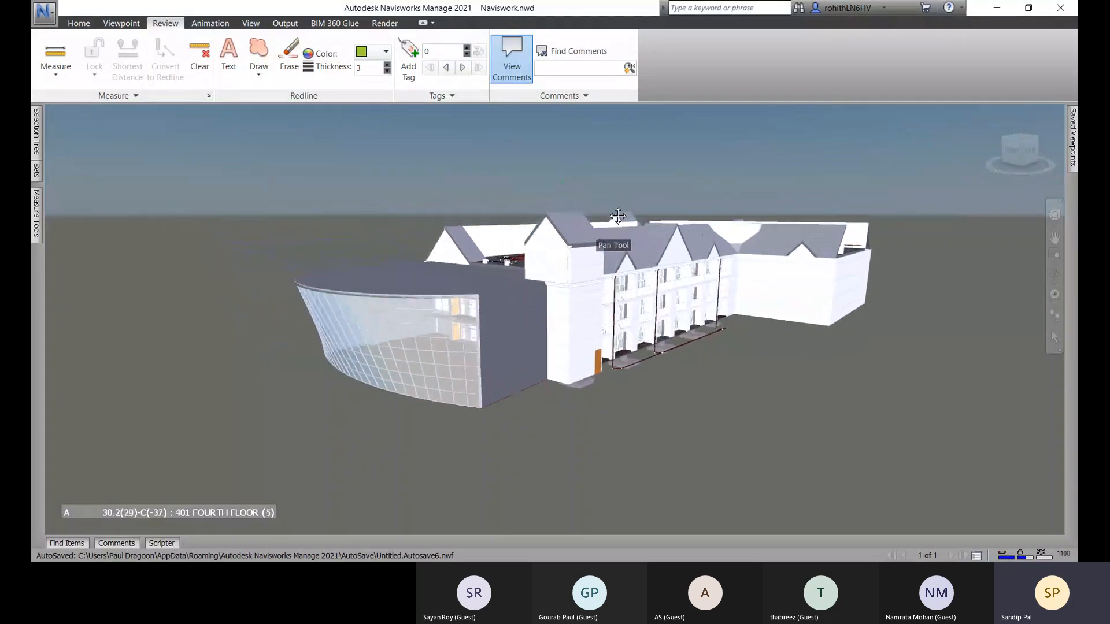
Step: Expand Naviswork.nwd in the Selection Tree and highlight the whole model, ARCHITECTURAL.nwc and MECHANICAL.nwc one after another
{"action": "left_click", "coordinate": [36, 135]}
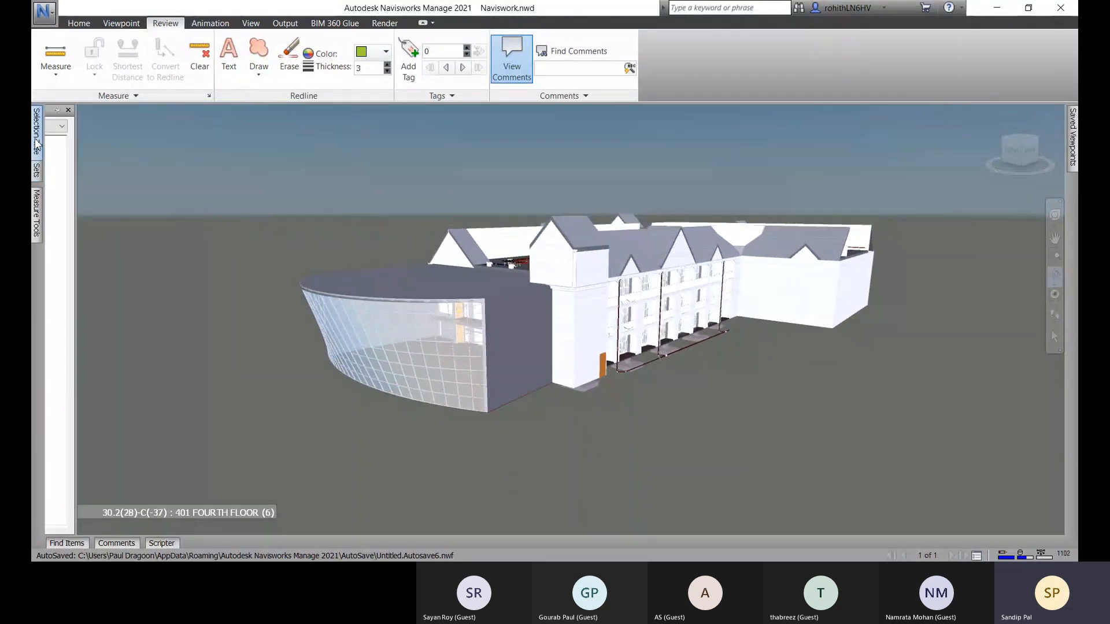
{"action": "left_click", "coordinate": [40, 148]}
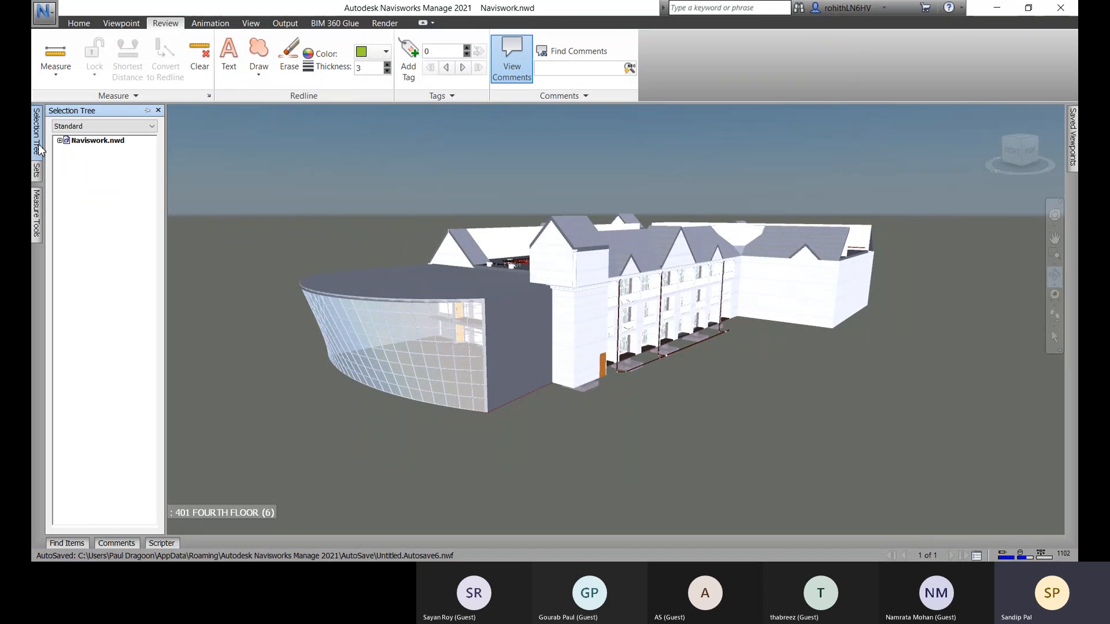
{"action": "left_click", "coordinate": [89, 142]}
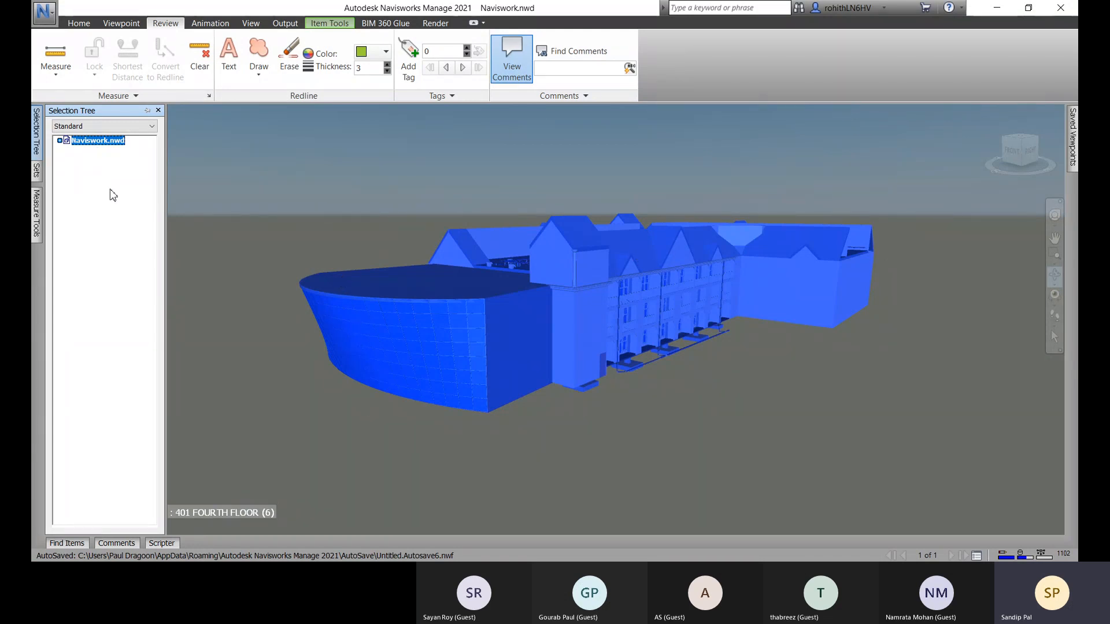
{"action": "left_click", "coordinate": [60, 140]}
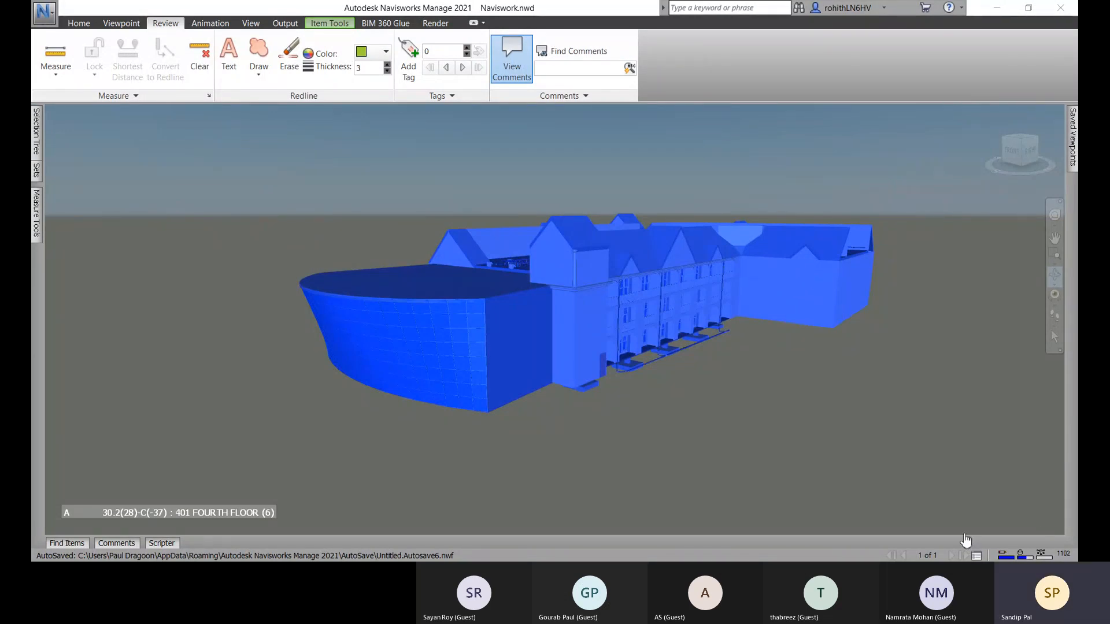
{"action": "mouse_move", "coordinate": [36, 133]}
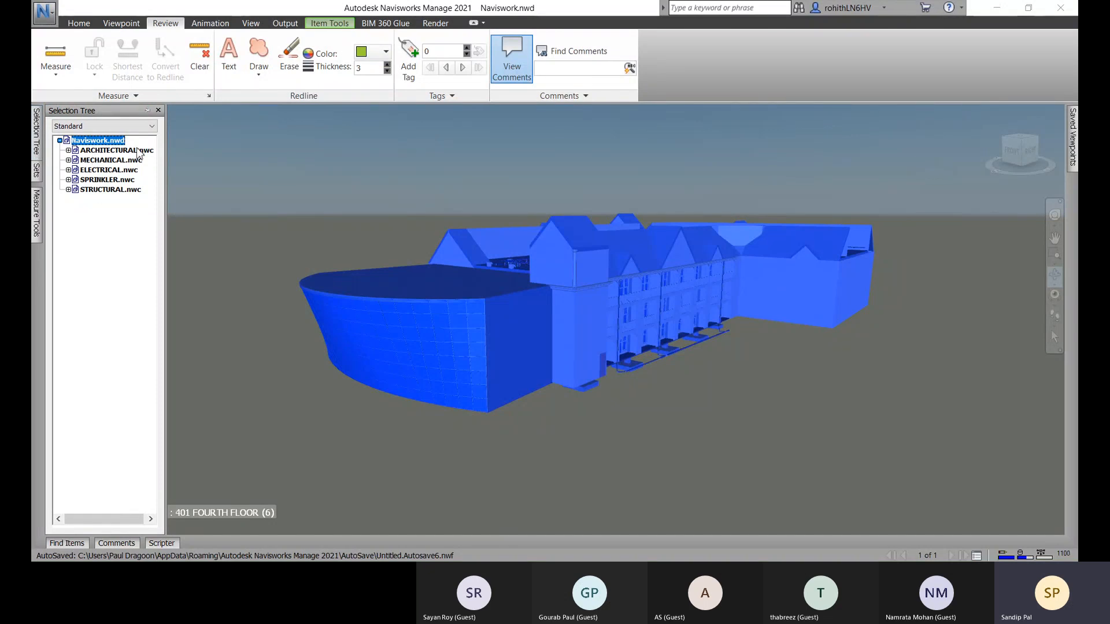
{"action": "left_click", "coordinate": [107, 151]}
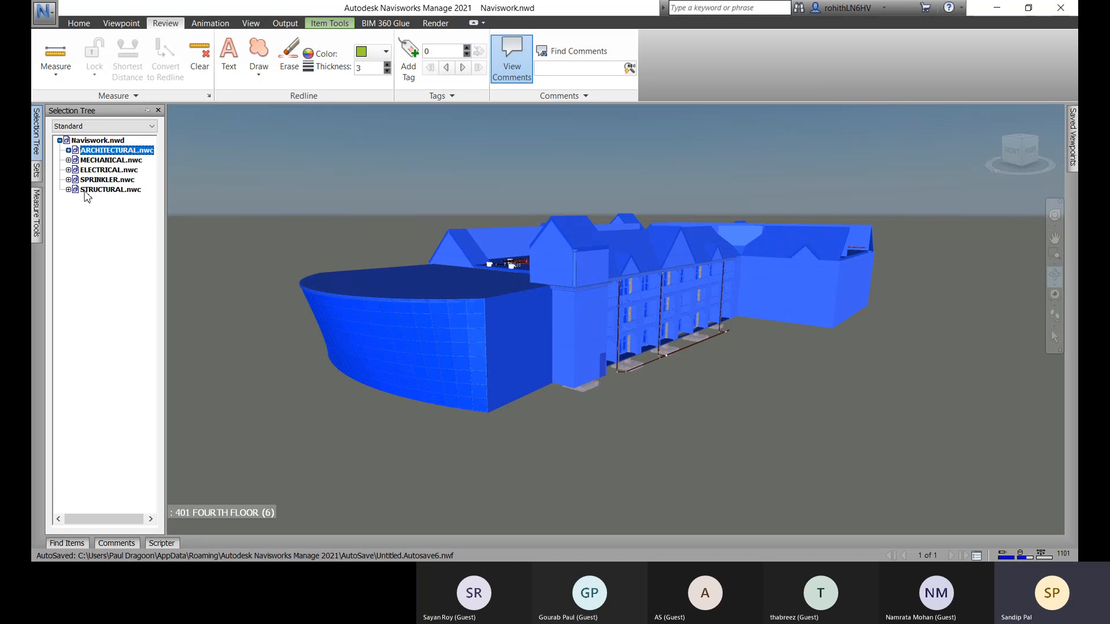
{"action": "left_click", "coordinate": [88, 161]}
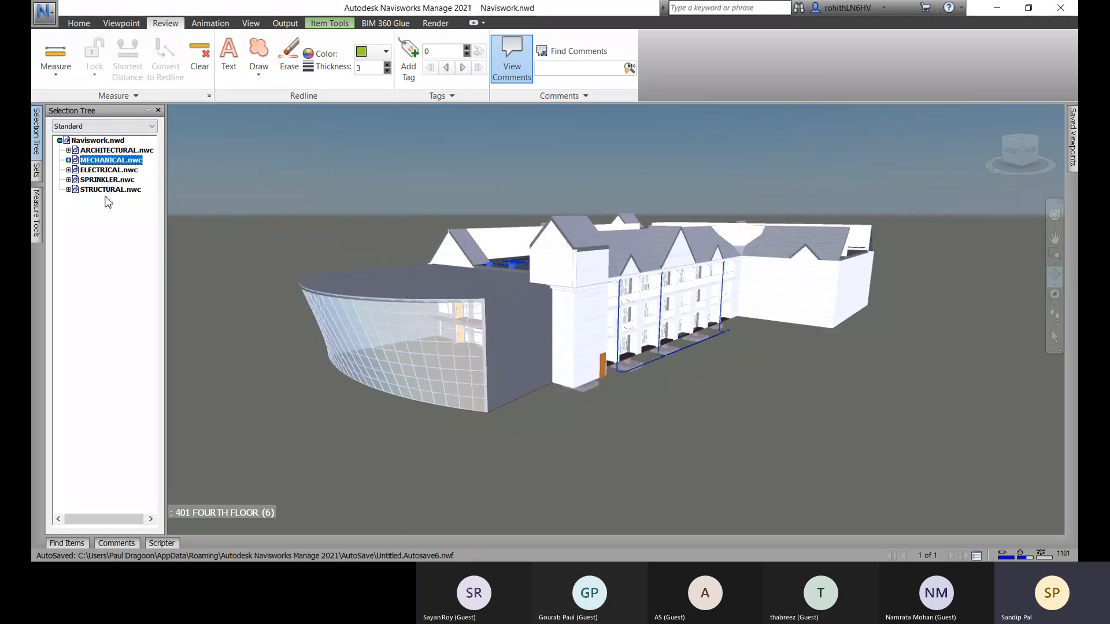
Step: Expand ARCHITECTURAL.nwc and its <No level> group in the Selection Tree and select the Casework category
{"action": "left_click", "coordinate": [69, 151]}
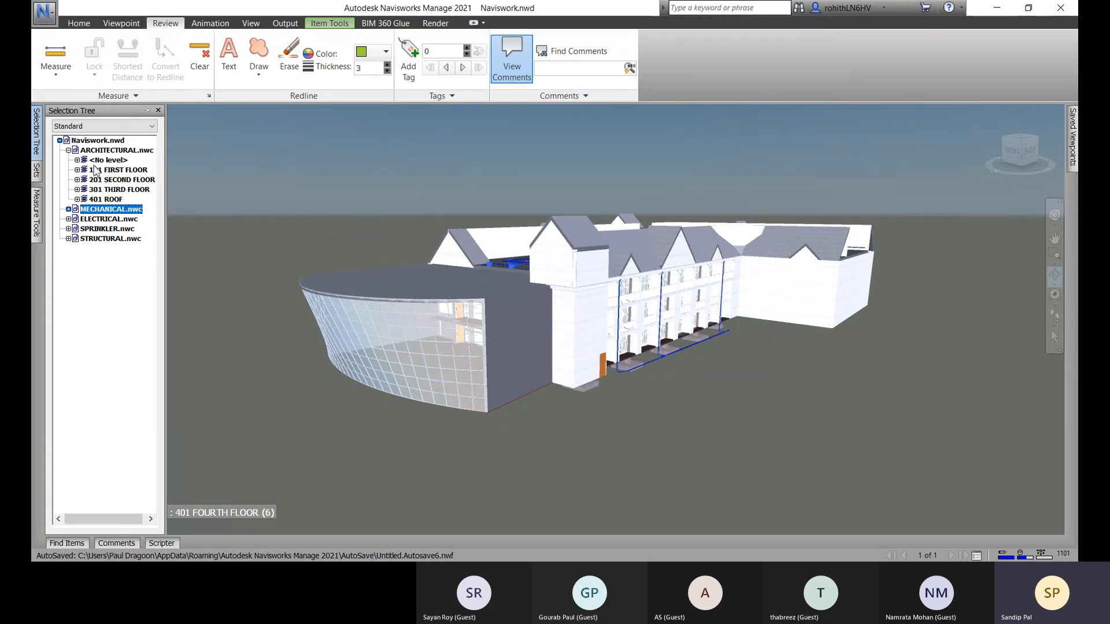
{"action": "left_click", "coordinate": [78, 160]}
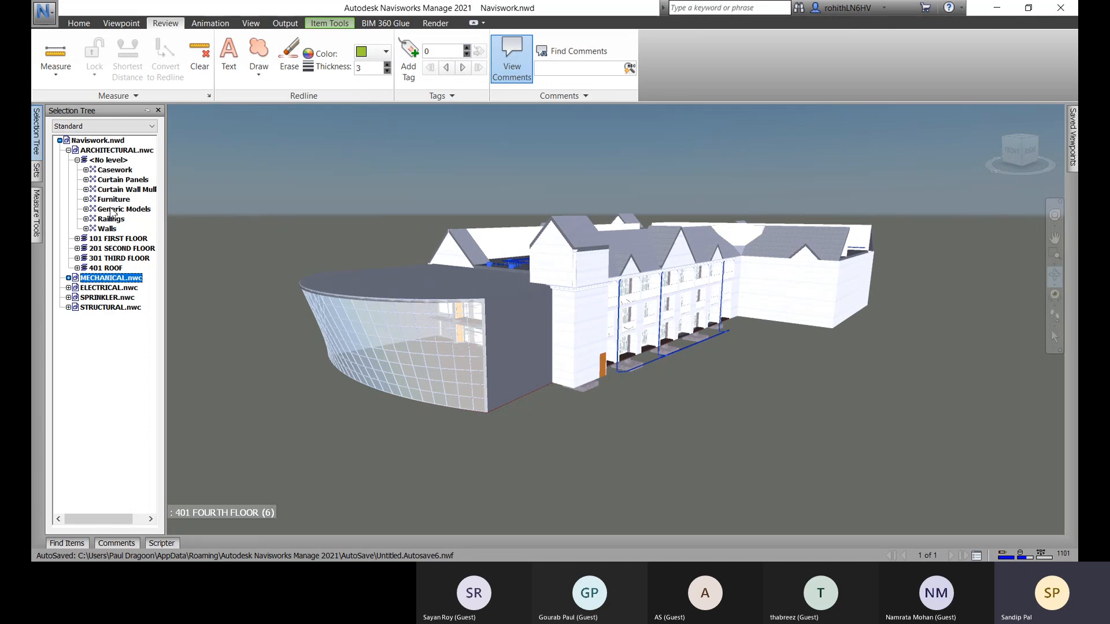
{"action": "left_click", "coordinate": [108, 170]}
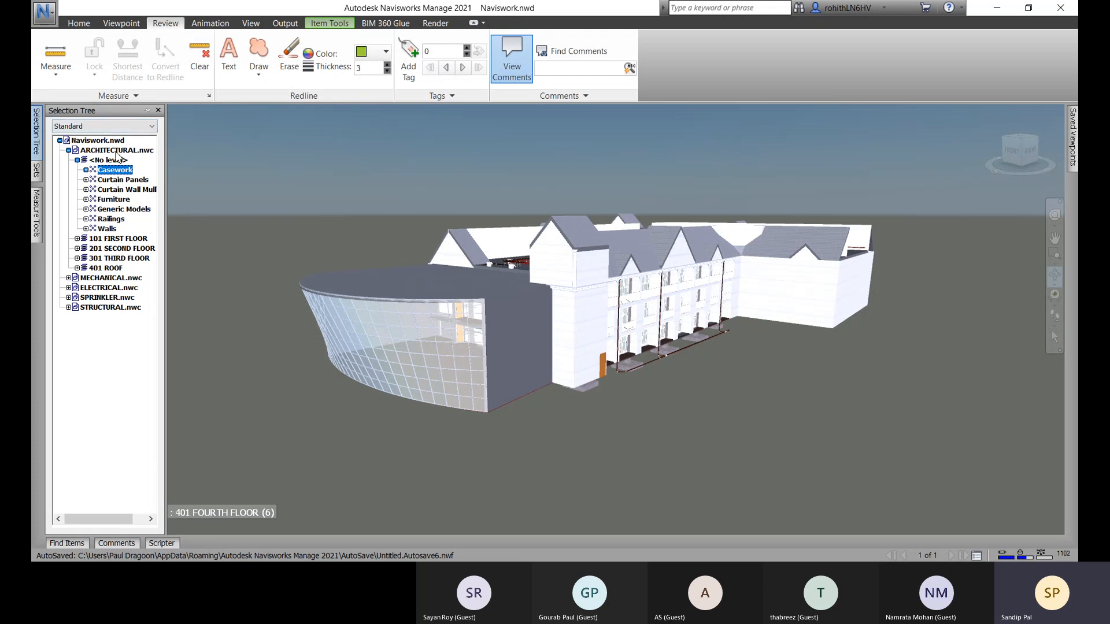
Step: Isolate the selected Casework by hiding all unselected items, and look at it up close
{"action": "left_click", "coordinate": [79, 23]}
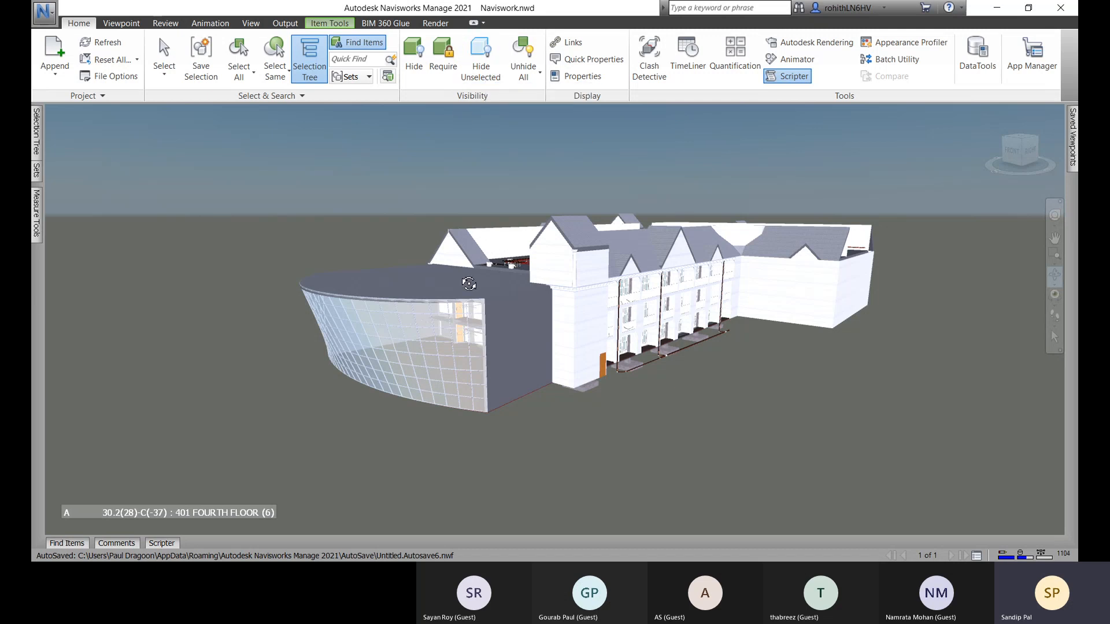
{"action": "left_click", "coordinate": [483, 77]}
{"action": "scroll", "coordinate": [569, 281], "scroll_direction": "up", "scroll_amount": 2}
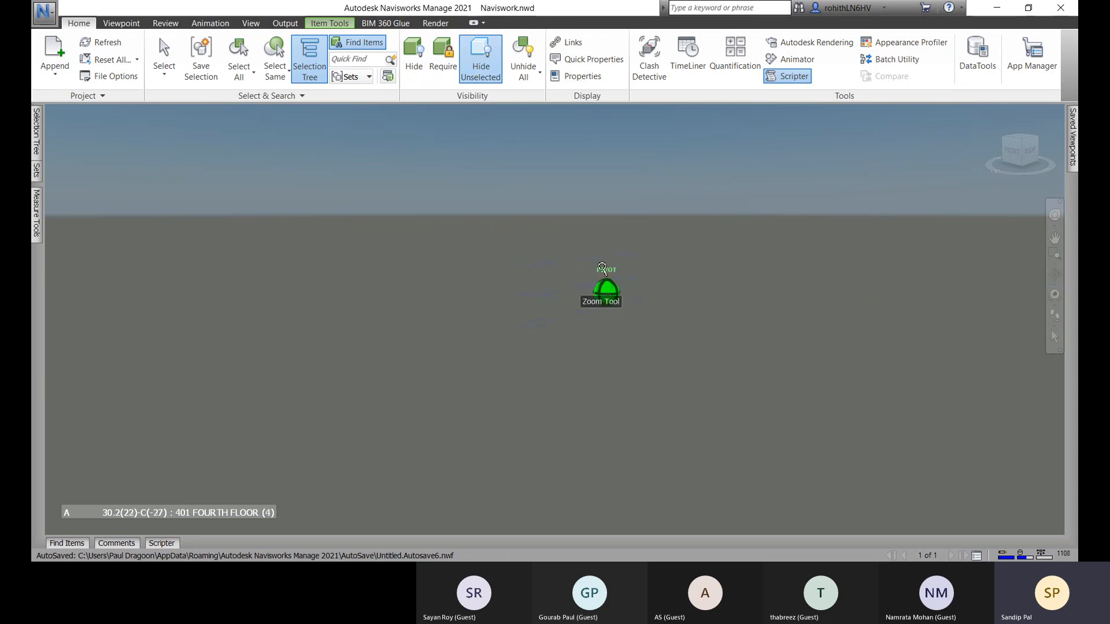
{"action": "scroll", "coordinate": [568, 280], "scroll_direction": "up", "scroll_amount": 3}
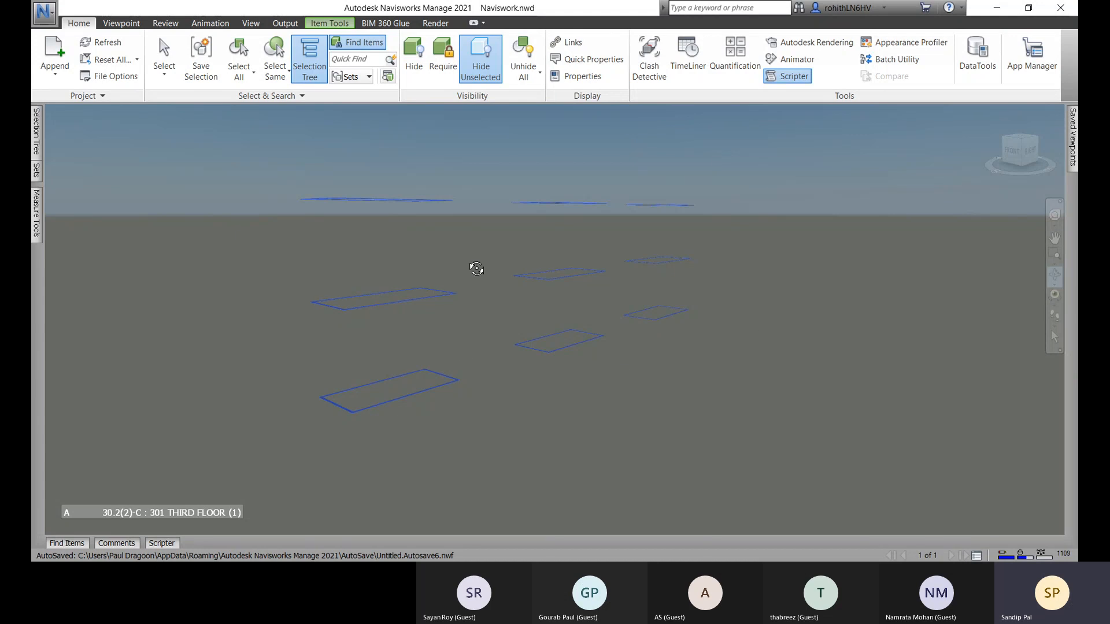
Step: Unhide all items and bring the whole building back into view
{"action": "left_click", "coordinate": [533, 80]}
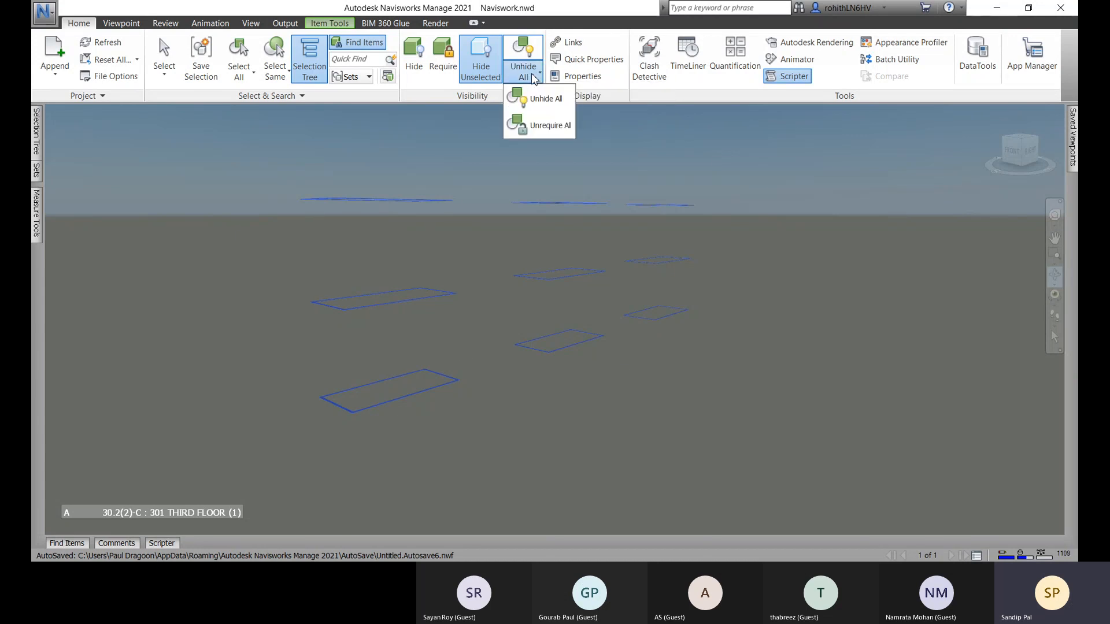
{"action": "left_click", "coordinate": [535, 103]}
{"action": "scroll", "coordinate": [655, 285], "scroll_direction": "down", "scroll_amount": 5}
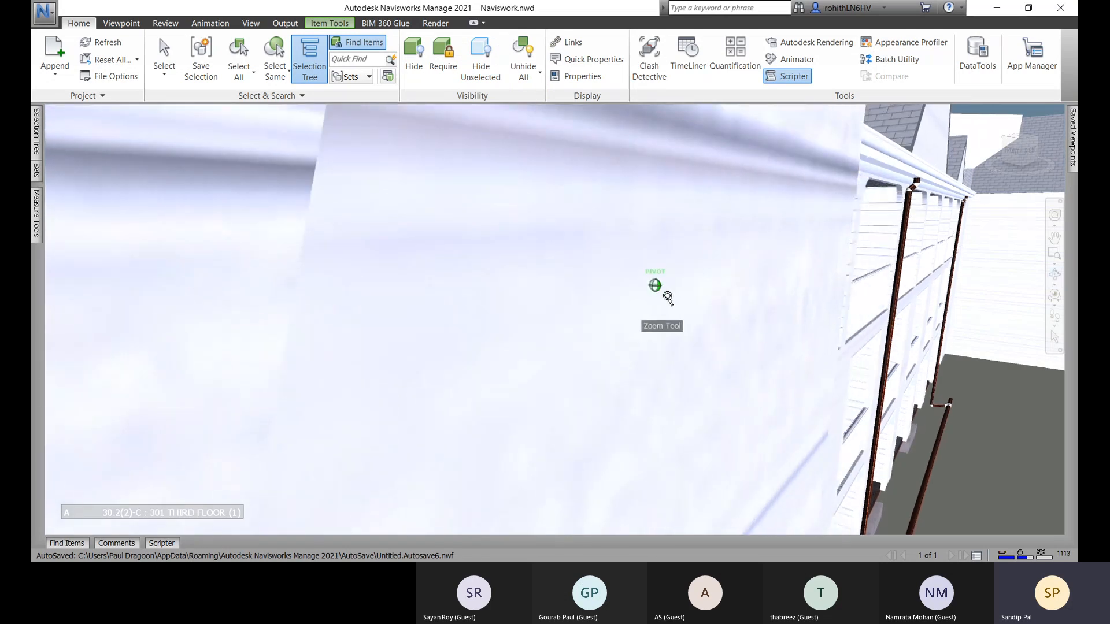
{"action": "scroll", "coordinate": [669, 330], "scroll_direction": "down", "scroll_amount": 6}
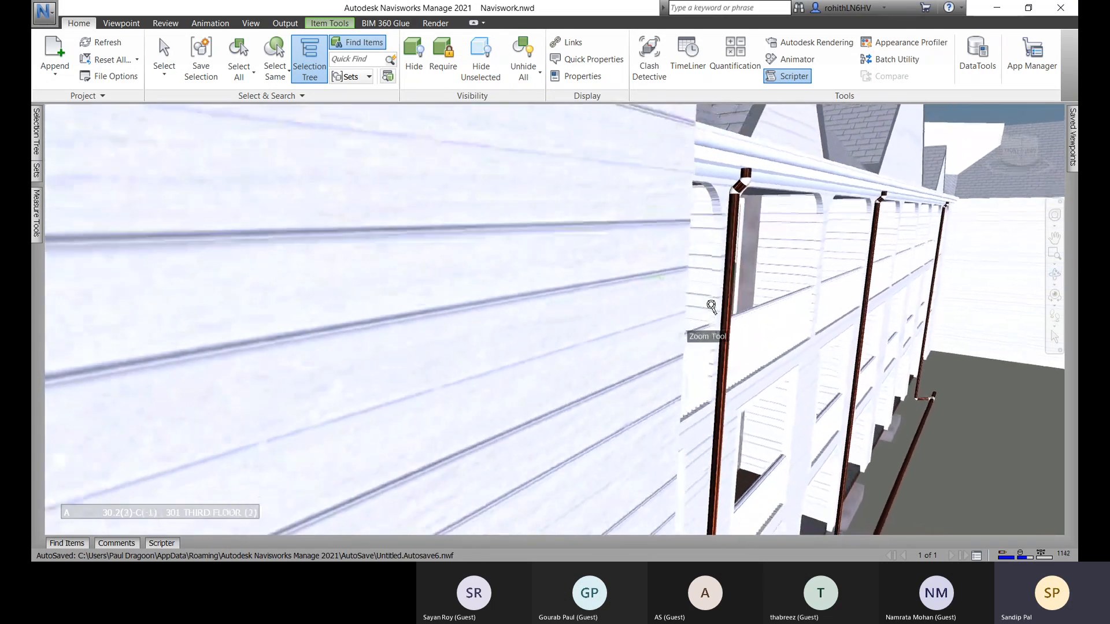
{"action": "scroll", "coordinate": [718, 301], "scroll_direction": "down", "scroll_amount": 10}
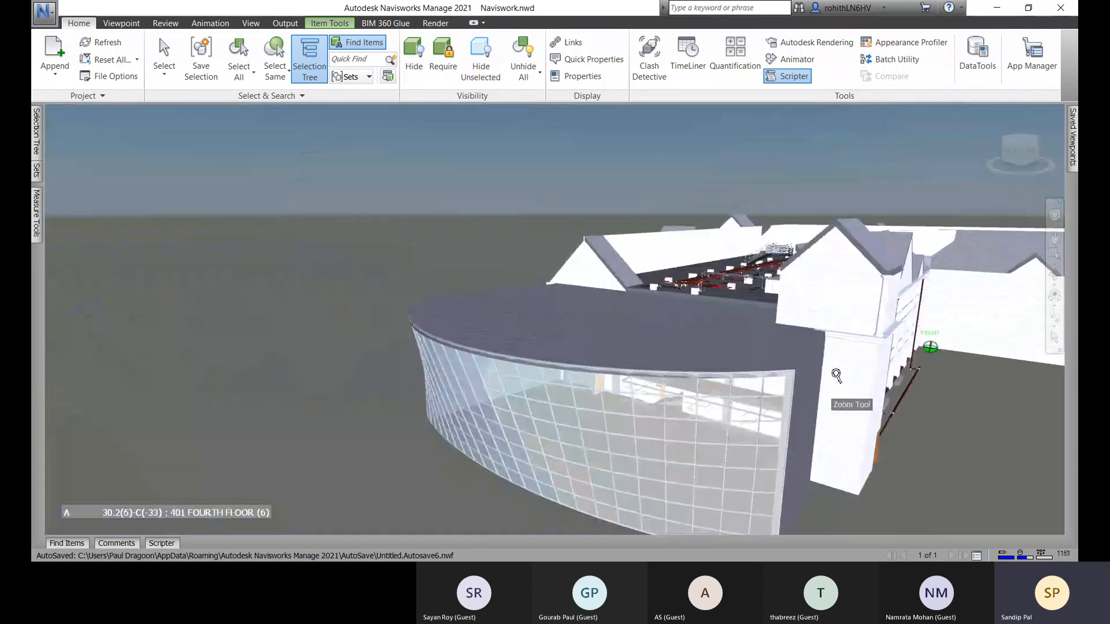
{"action": "left_click_drag", "start_coordinate": [792, 367], "coordinate": [604, 352]}
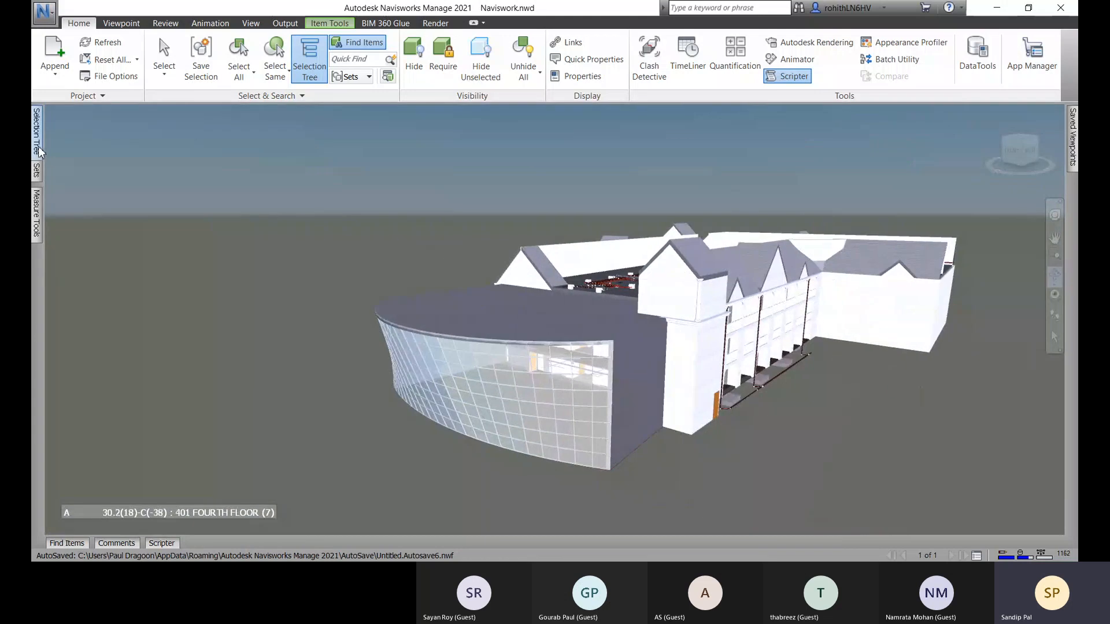
Step: Expand the curtain wall mullions and Walls categories under <No level> in the Selection Tree and select the nested Sweep item
{"action": "mouse_move", "coordinate": [39, 152]}
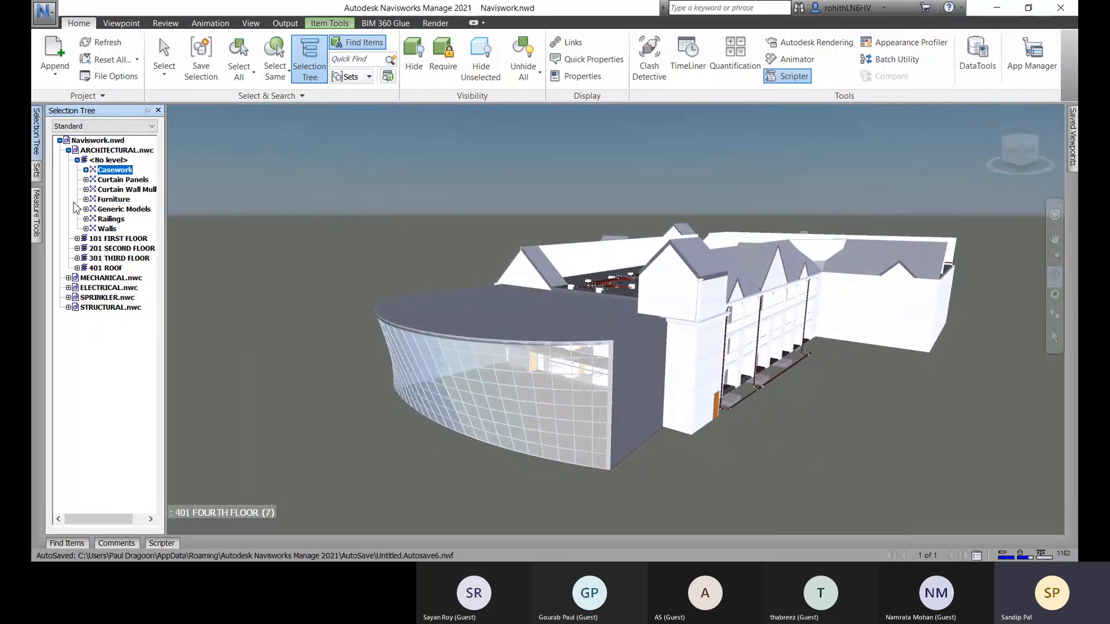
{"action": "left_click", "coordinate": [85, 190]}
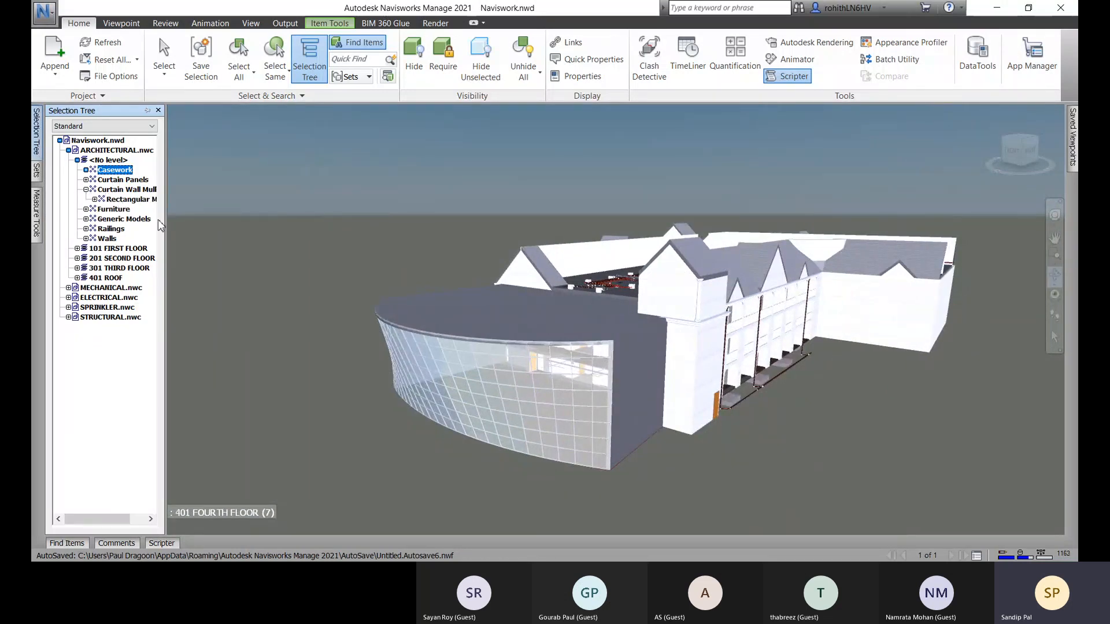
{"action": "left_click", "coordinate": [86, 239]}
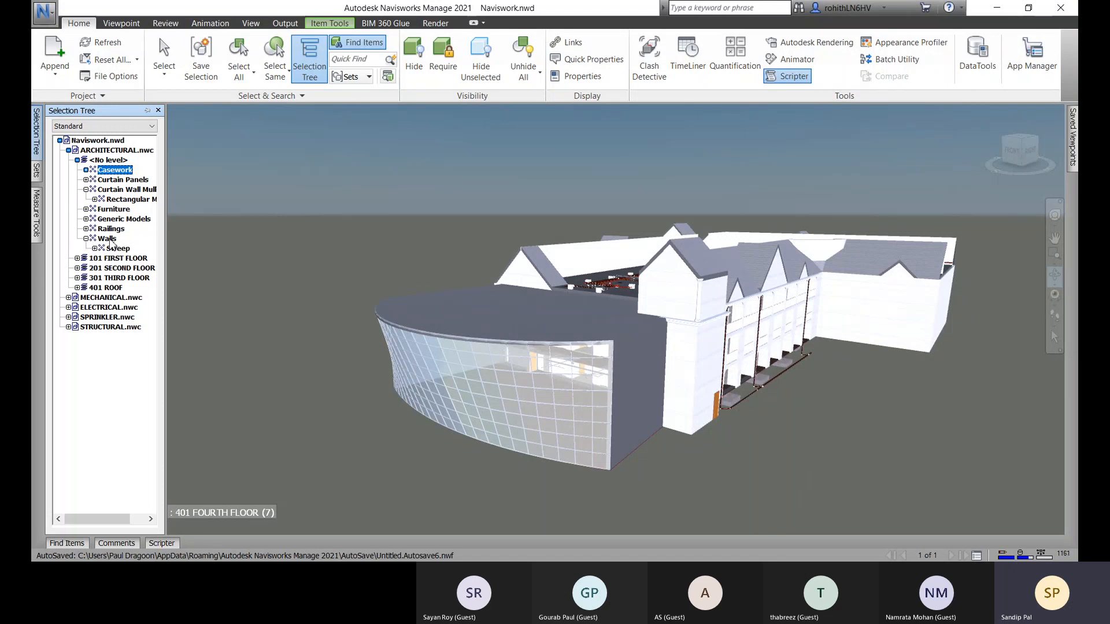
{"action": "left_click", "coordinate": [106, 239]}
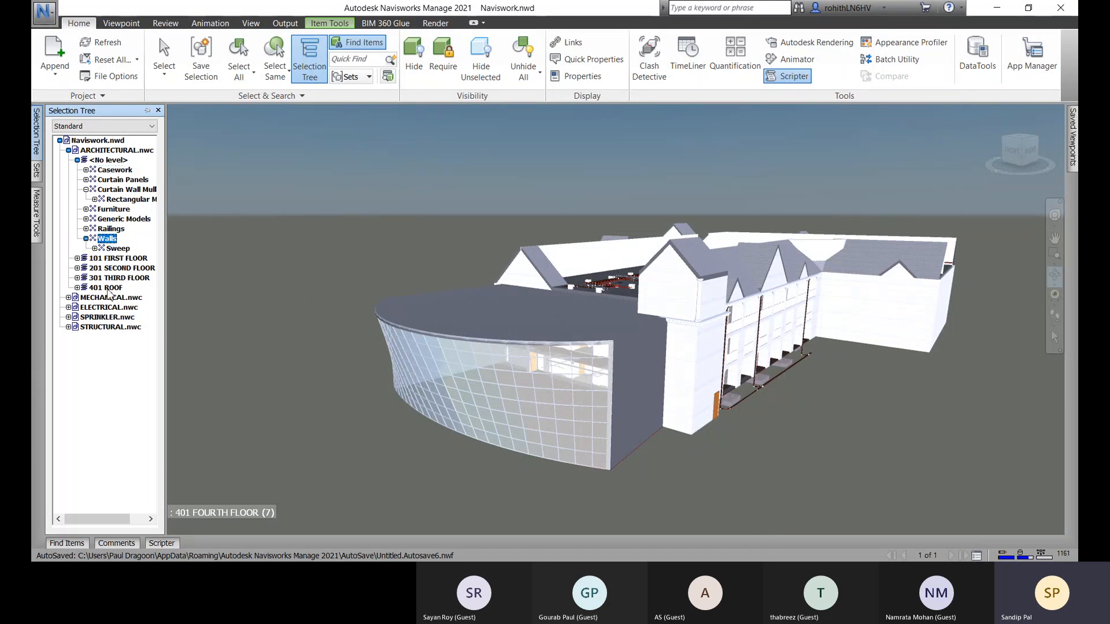
{"action": "left_click", "coordinate": [95, 248]}
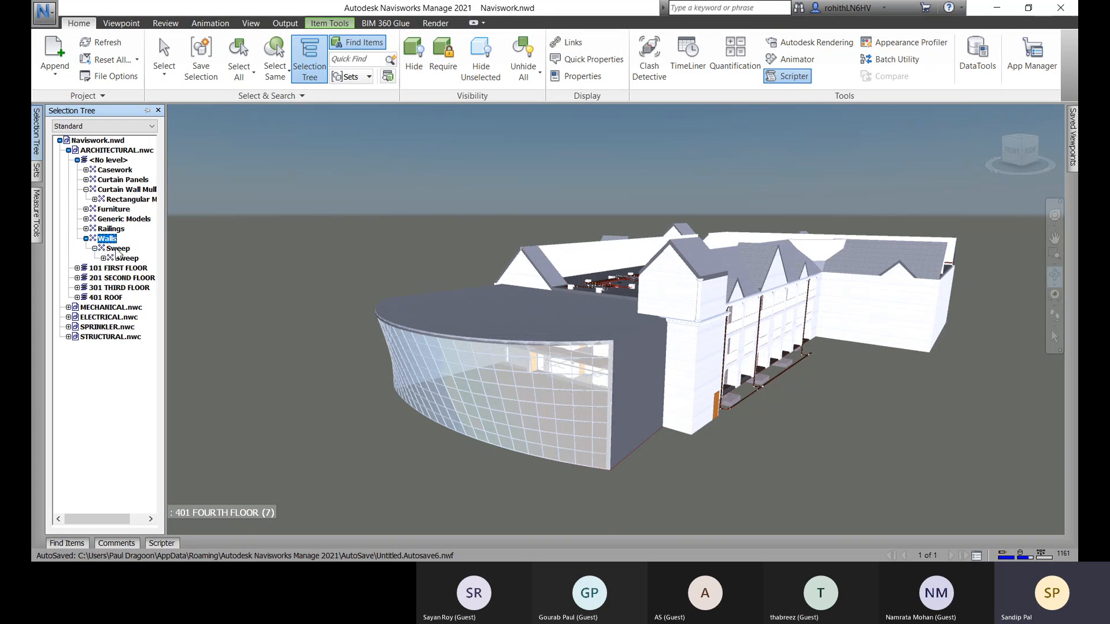
{"action": "left_click", "coordinate": [126, 258]}
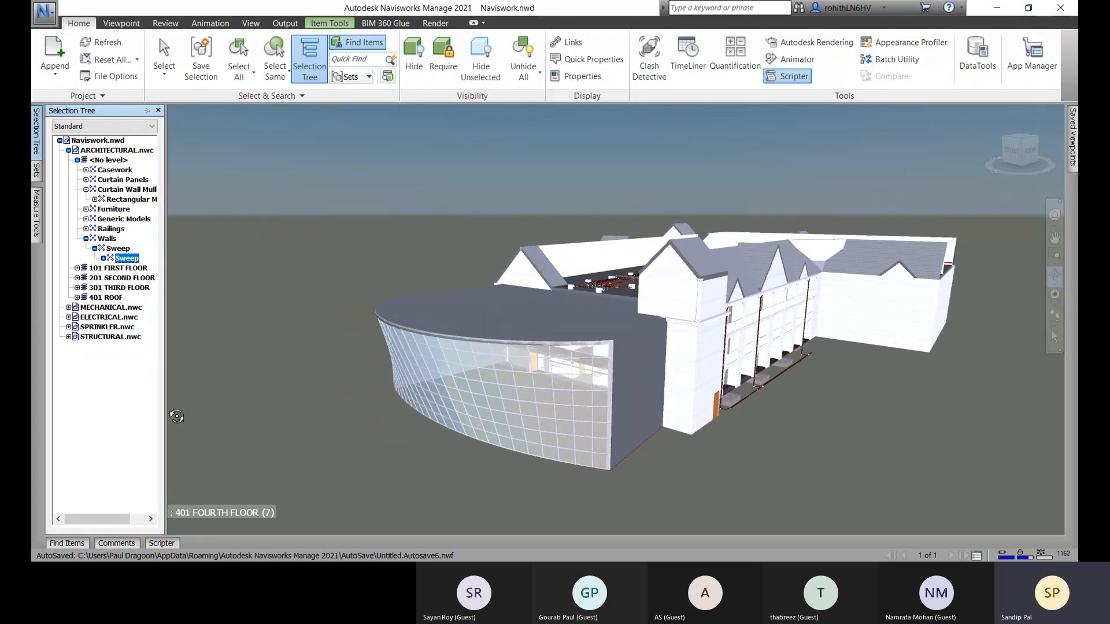
Step: Expand 201 SECOND FLOOR, select its Doors category and extend the selection to all items of the same type
{"action": "left_click", "coordinate": [77, 278]}
{"action": "left_click", "coordinate": [108, 297]}
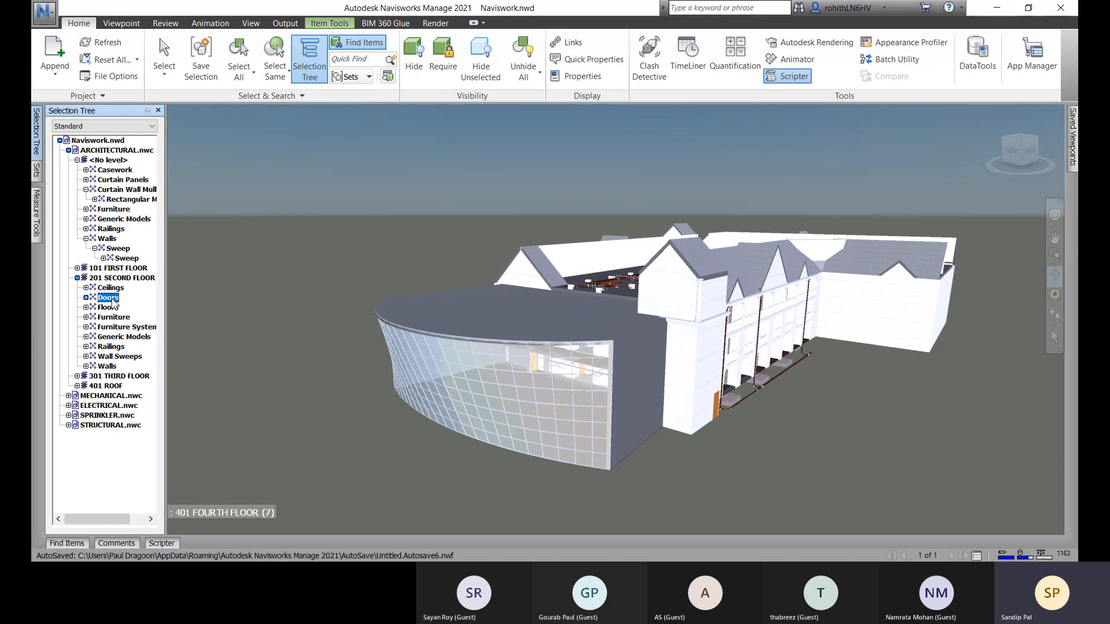
{"action": "left_click", "coordinate": [280, 80]}
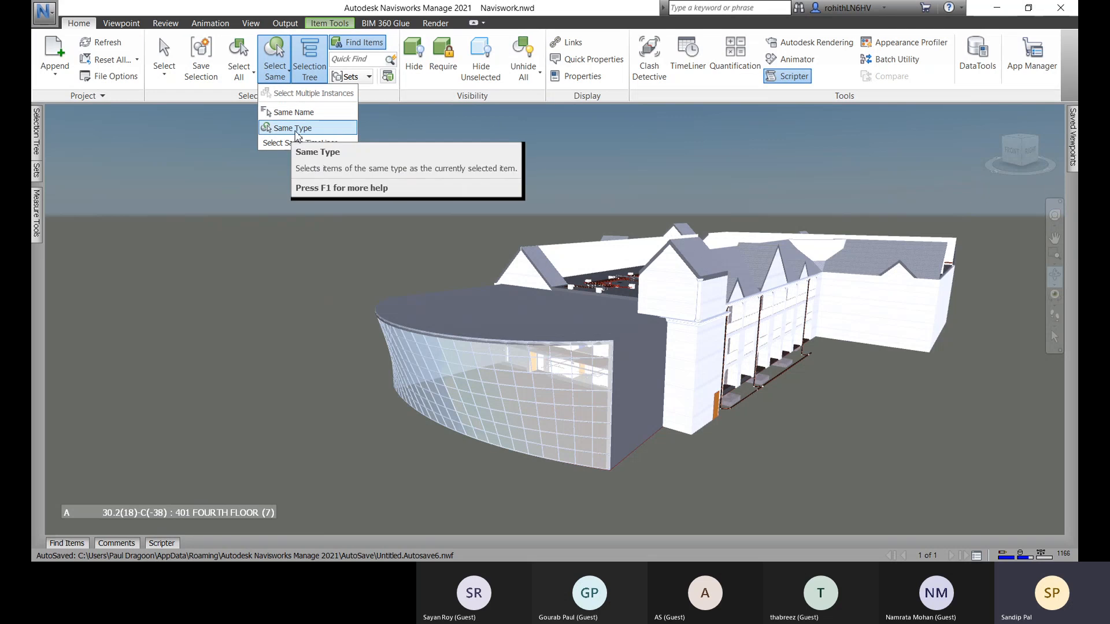
{"action": "left_click", "coordinate": [275, 49]}
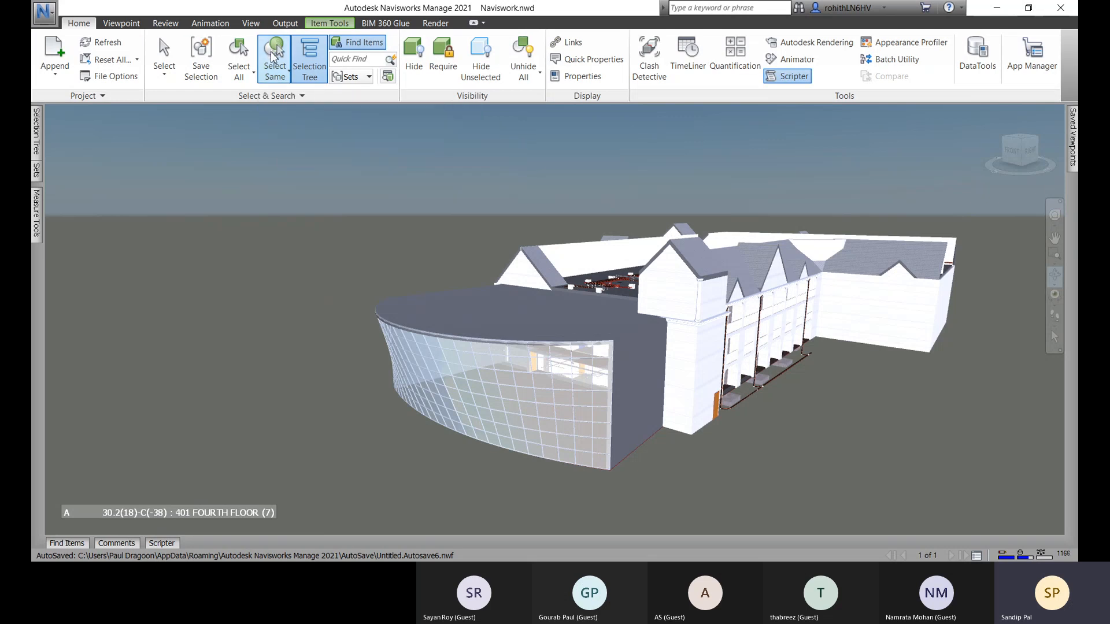
{"action": "left_click", "coordinate": [278, 72]}
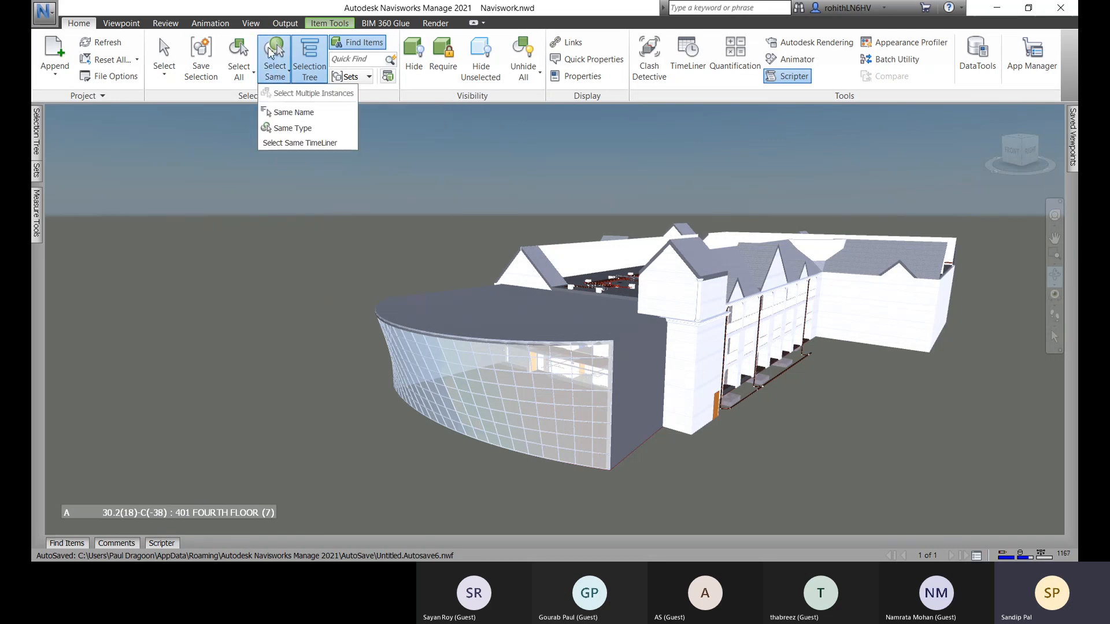
{"action": "left_click", "coordinate": [285, 128]}
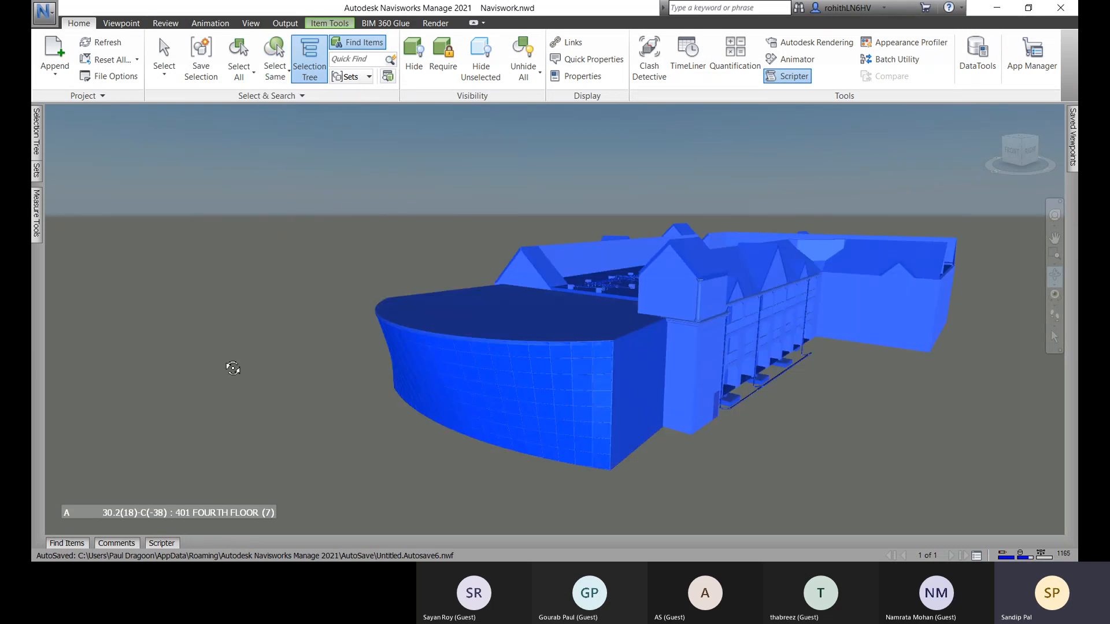
Step: Select only the Doors category of 201 SECOND FLOOR and extend the selection to all items with the same name
{"action": "mouse_move", "coordinate": [34, 141]}
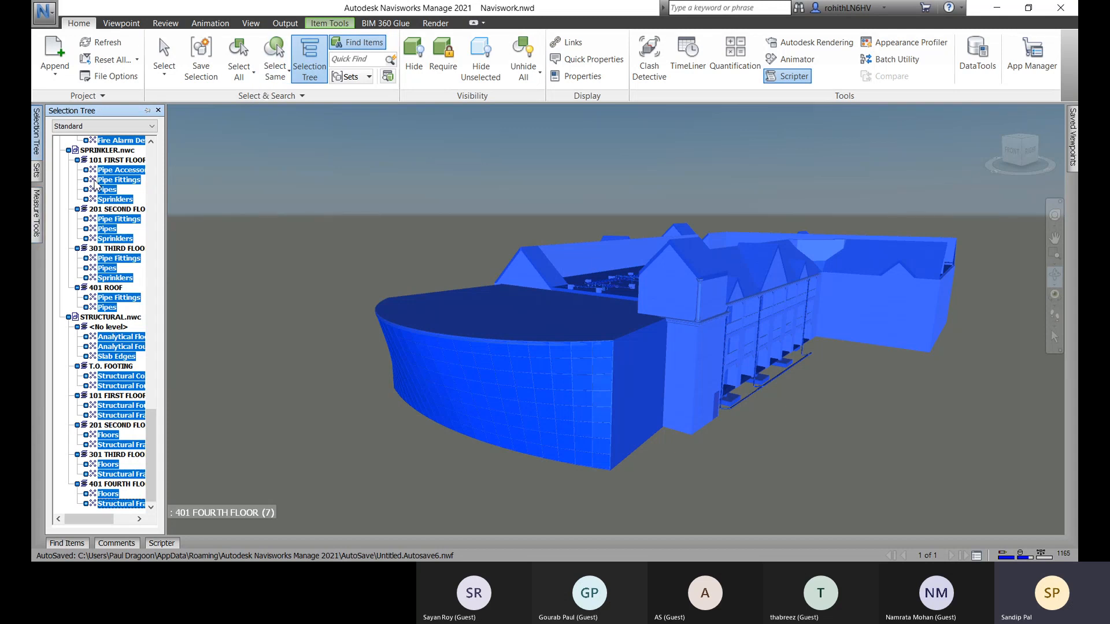
{"action": "scroll", "coordinate": [95, 191], "scroll_direction": "up", "scroll_amount": 15}
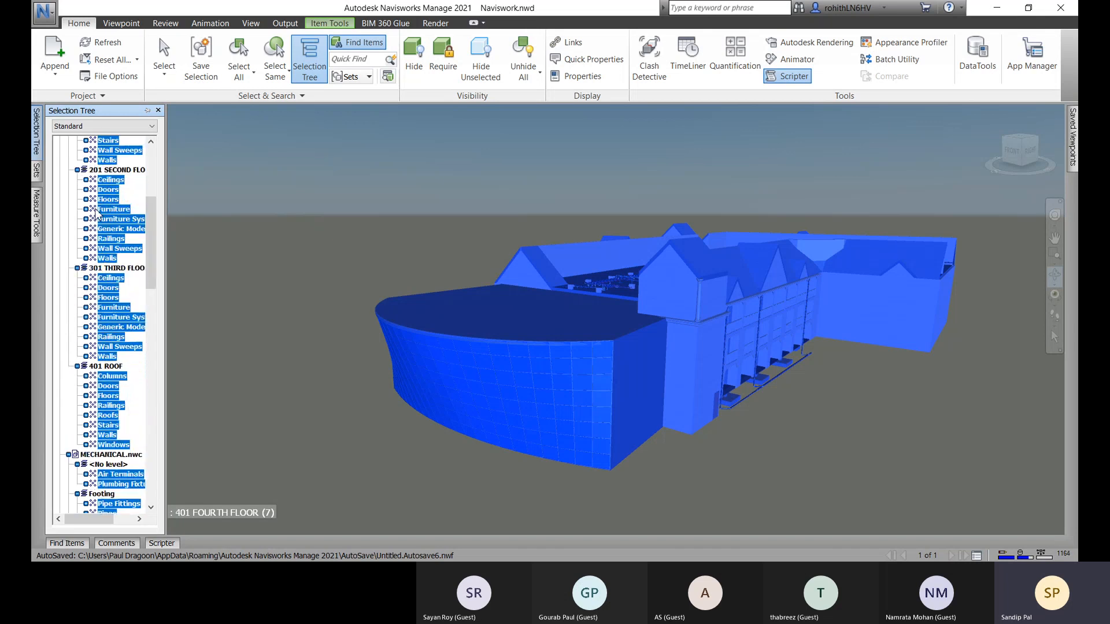
{"action": "left_click", "coordinate": [110, 191]}
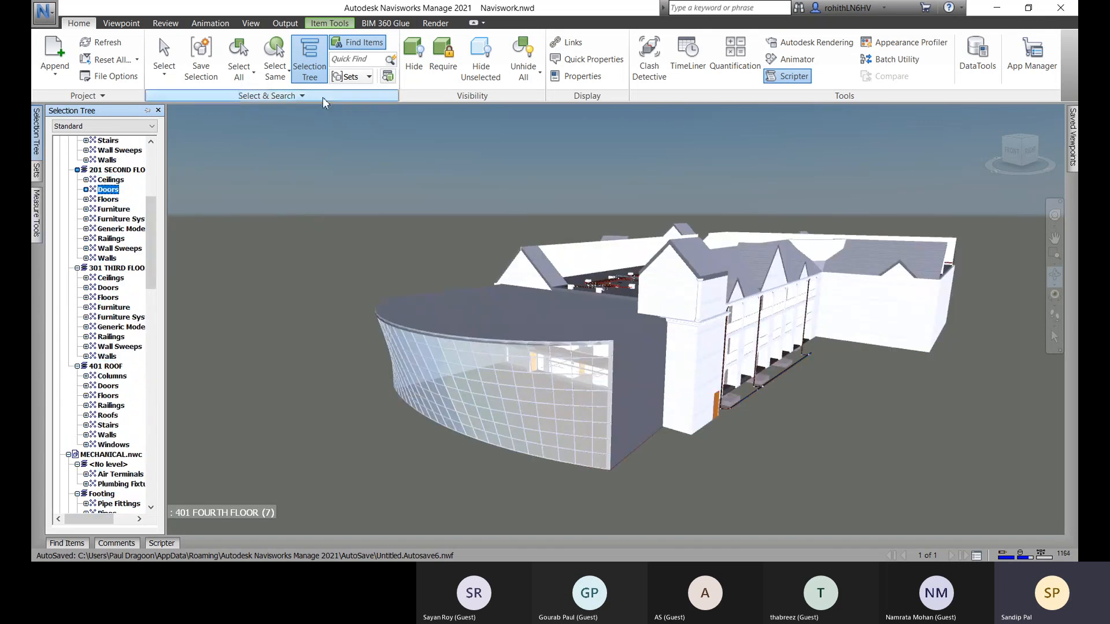
{"action": "left_click", "coordinate": [289, 78]}
{"action": "left_click", "coordinate": [294, 112]}
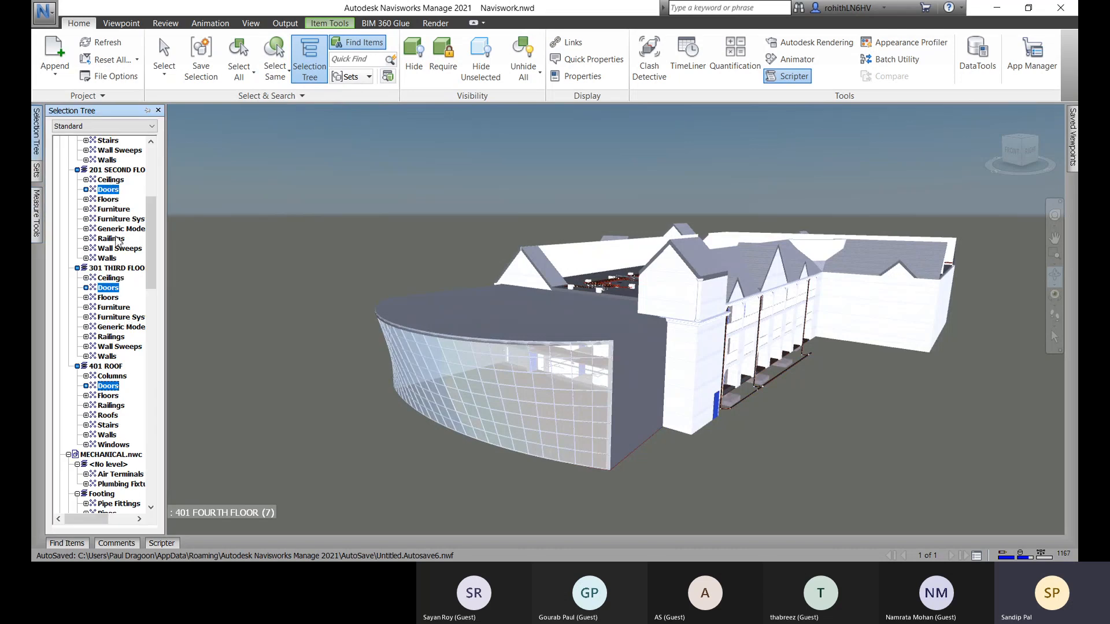
{"action": "scroll", "coordinate": [116, 203], "scroll_direction": "up", "scroll_amount": 7}
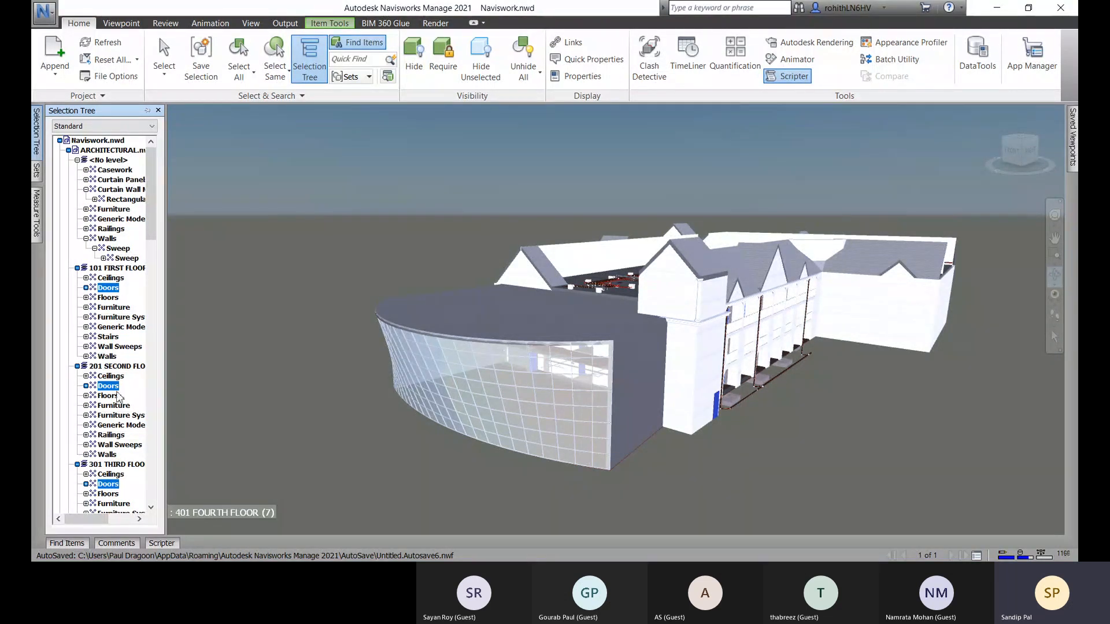
{"action": "scroll", "coordinate": [118, 296], "scroll_direction": "down", "scroll_amount": 2}
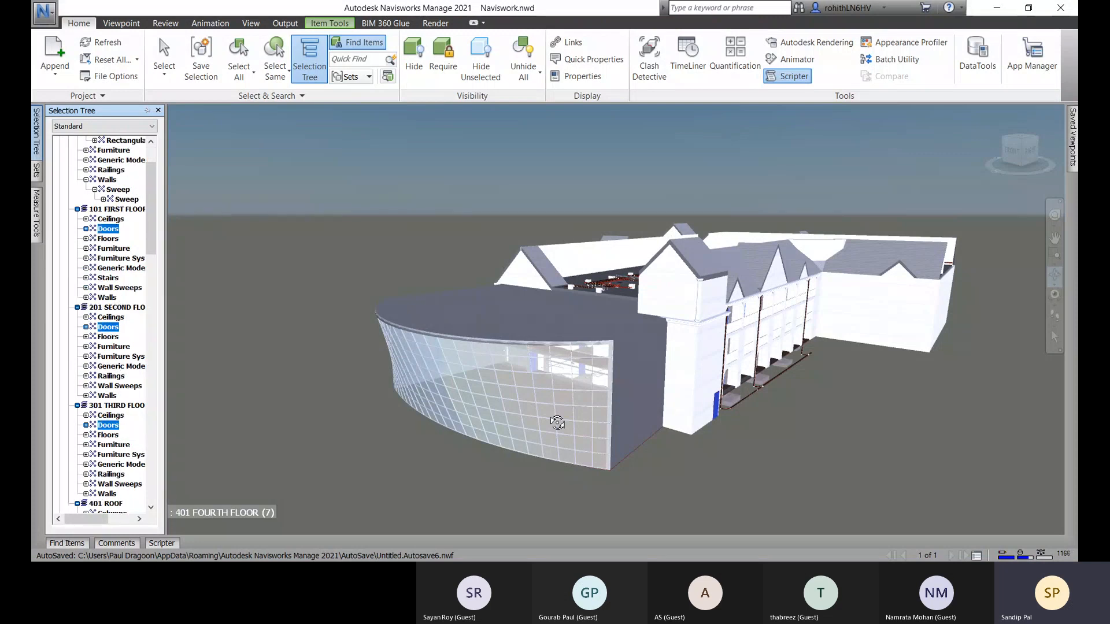
Step: Isolate the selected doors by hiding all unselected items and inspect them up close
{"action": "left_click", "coordinate": [484, 77]}
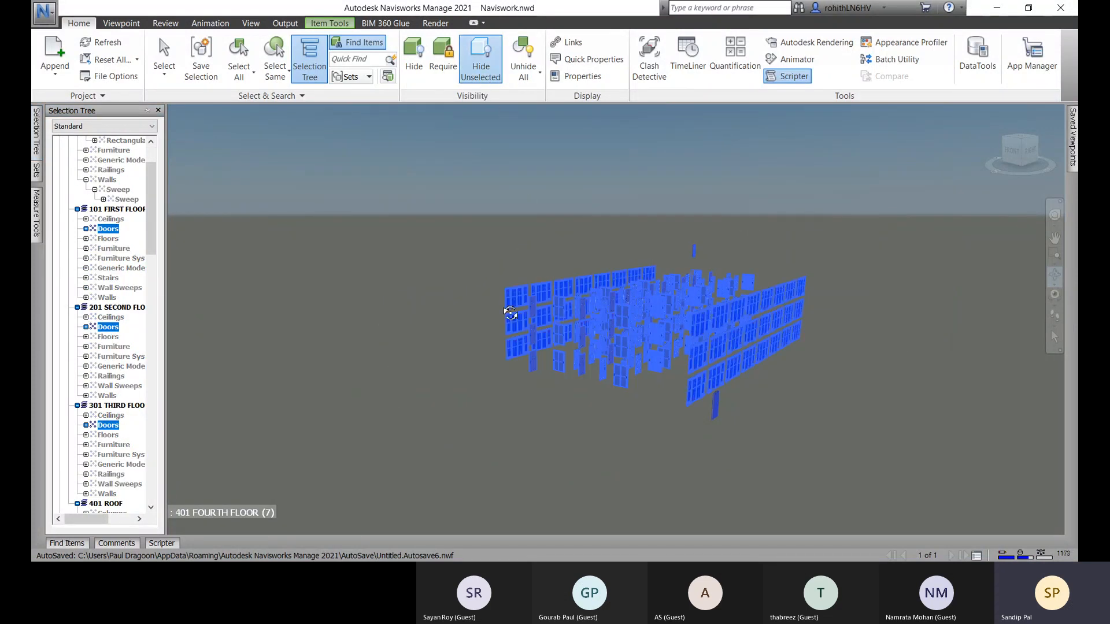
{"action": "scroll", "coordinate": [797, 338], "scroll_direction": "up", "scroll_amount": 2}
{"action": "scroll", "coordinate": [662, 299], "scroll_direction": "up", "scroll_amount": 2}
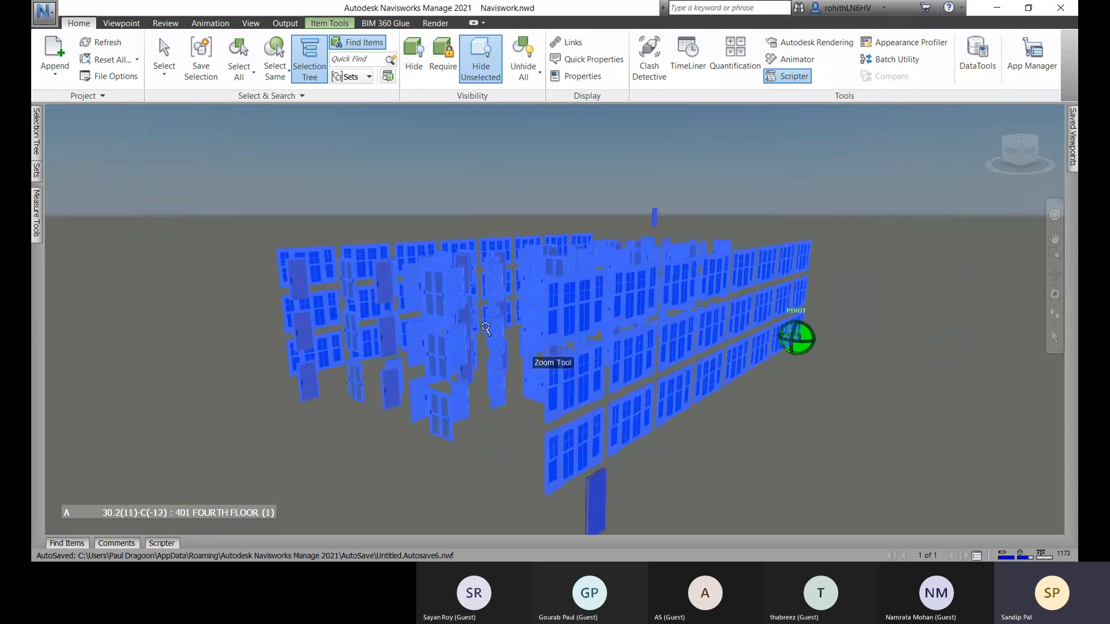
{"action": "scroll", "coordinate": [479, 323], "scroll_direction": "up", "scroll_amount": 2}
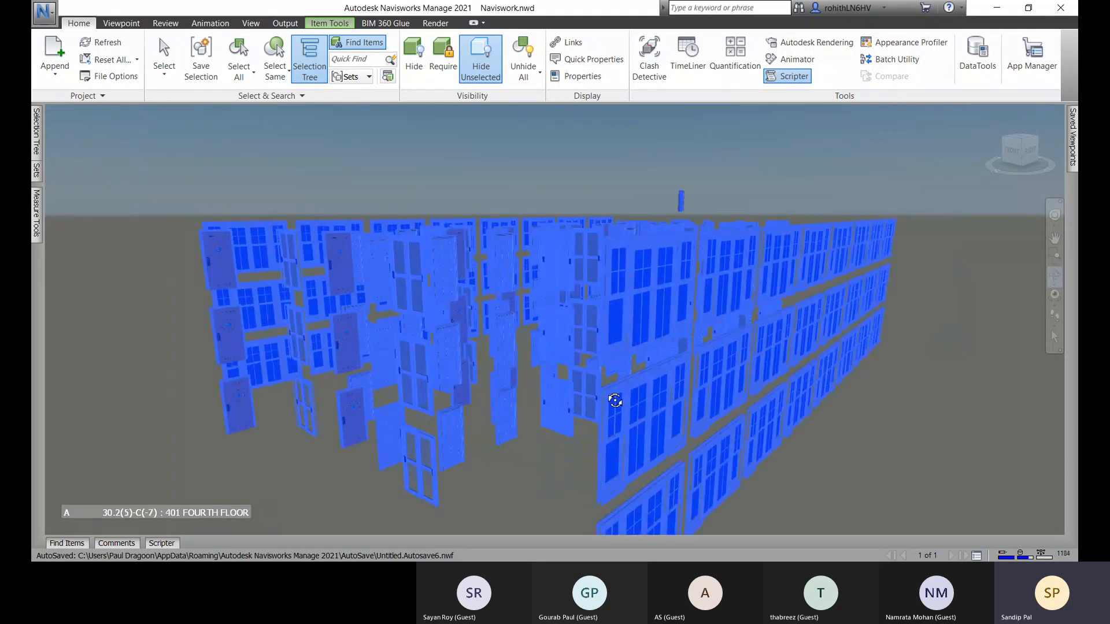
{"action": "scroll", "coordinate": [564, 408], "scroll_direction": "down", "scroll_amount": 4}
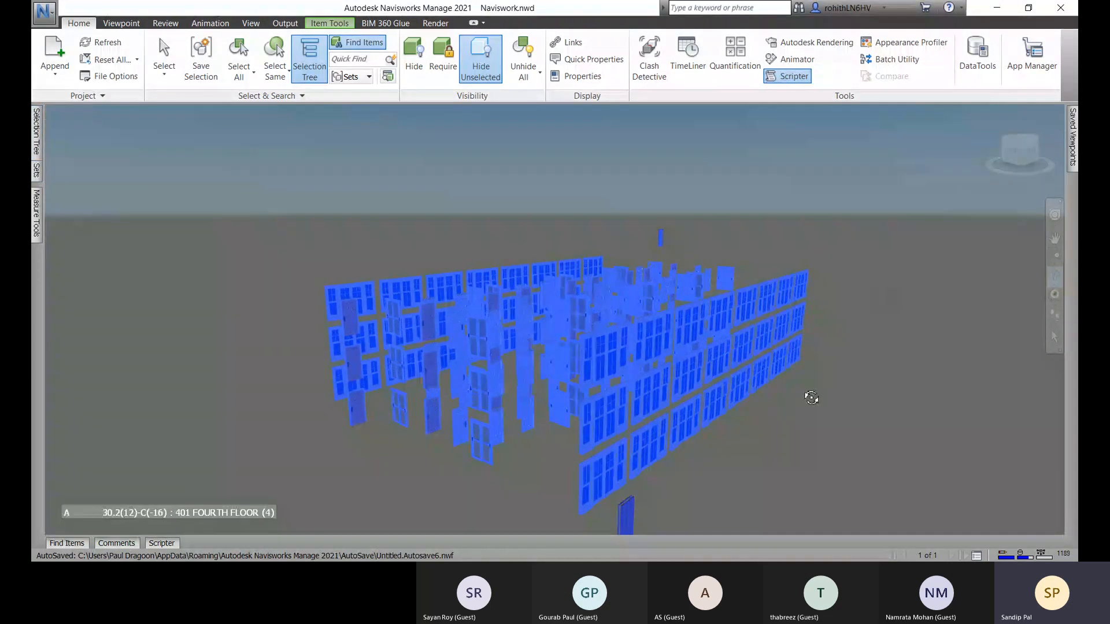
Step: Save the selected doors as a selection set named Arch-Doors
{"action": "left_click", "coordinate": [204, 68]}
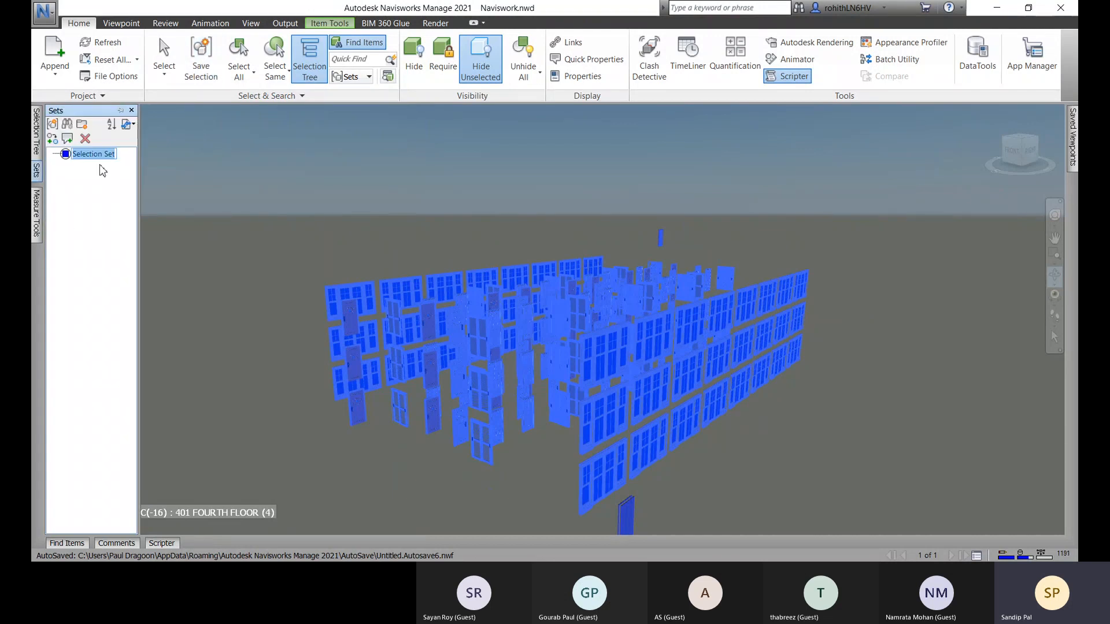
{"action": "type", "text": "Doors"}
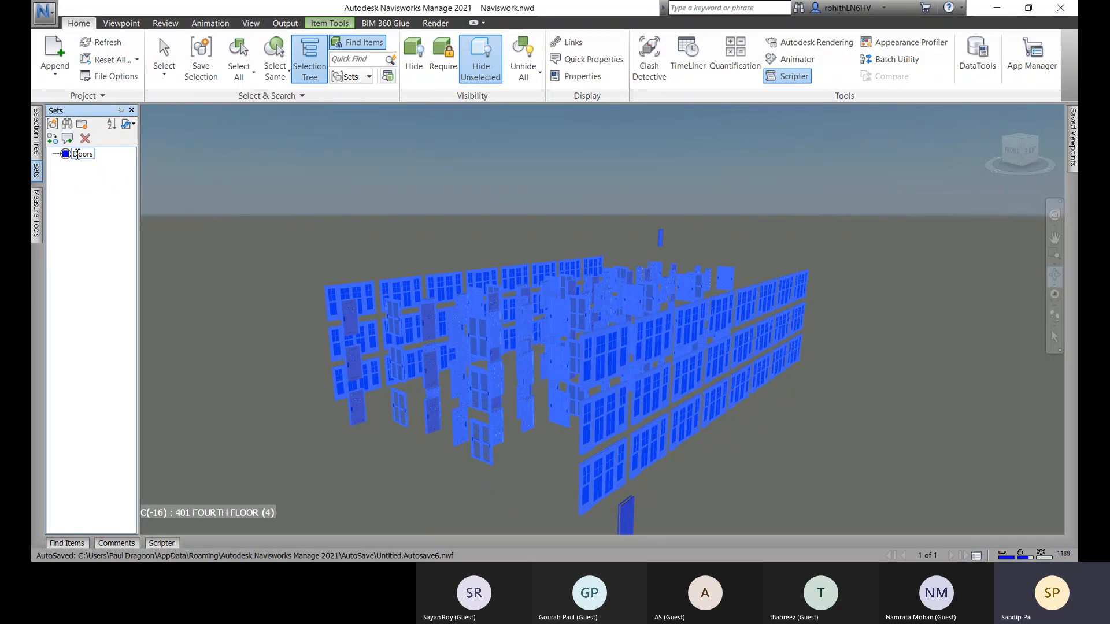
{"action": "type", "text": "Arch-"}
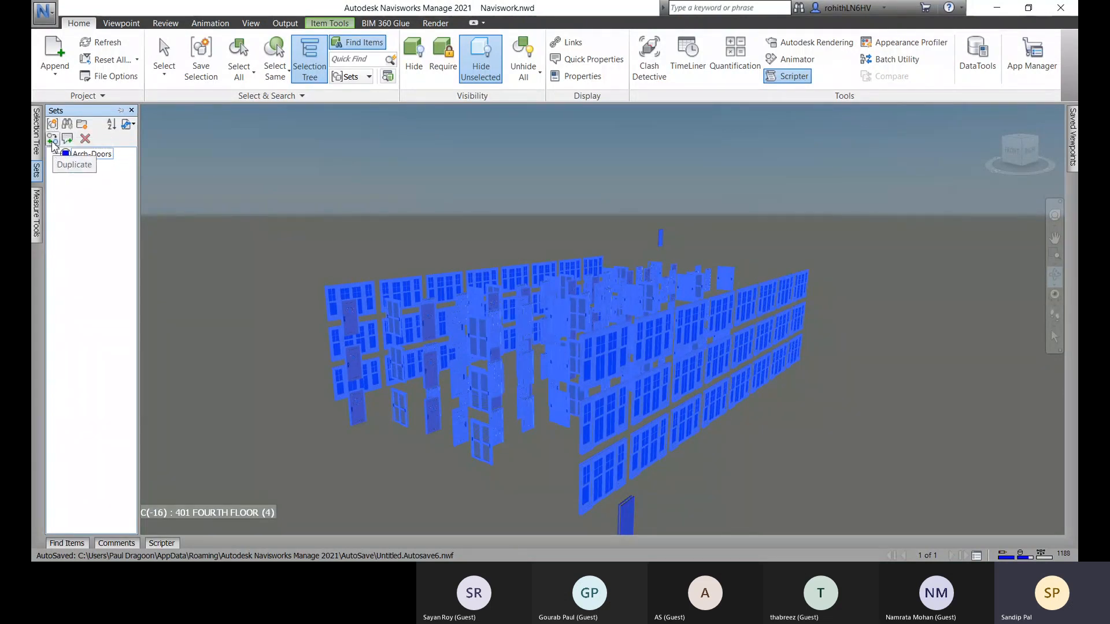
Step: Save two more selection sets from the current selection and delete both, keeping only Arch-Doors
{"action": "left_click", "coordinate": [53, 125]}
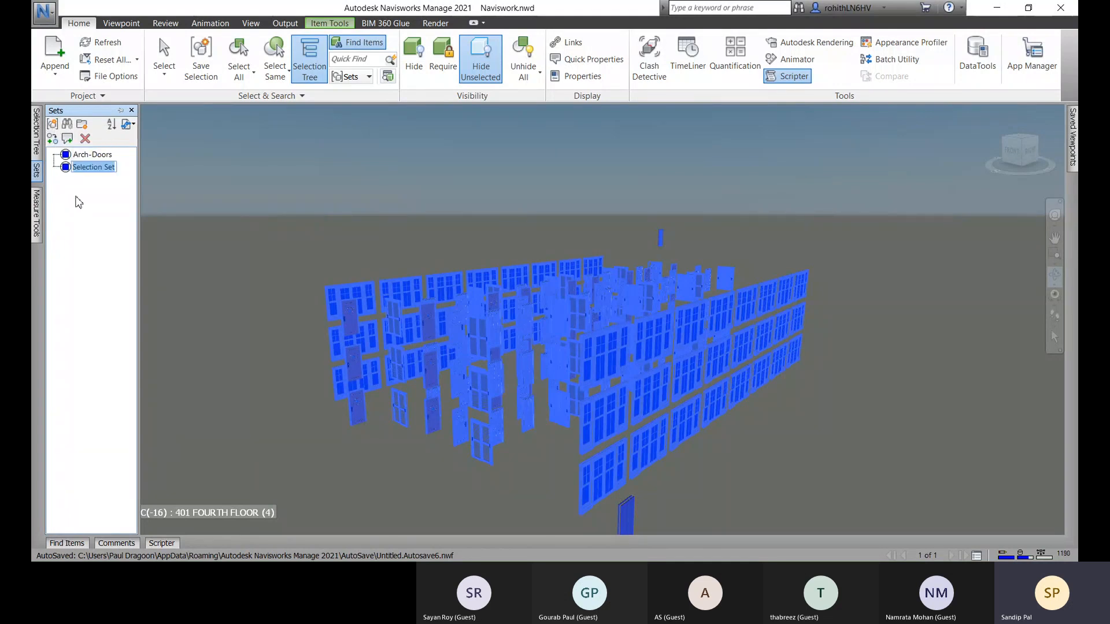
{"action": "left_click", "coordinate": [52, 124]}
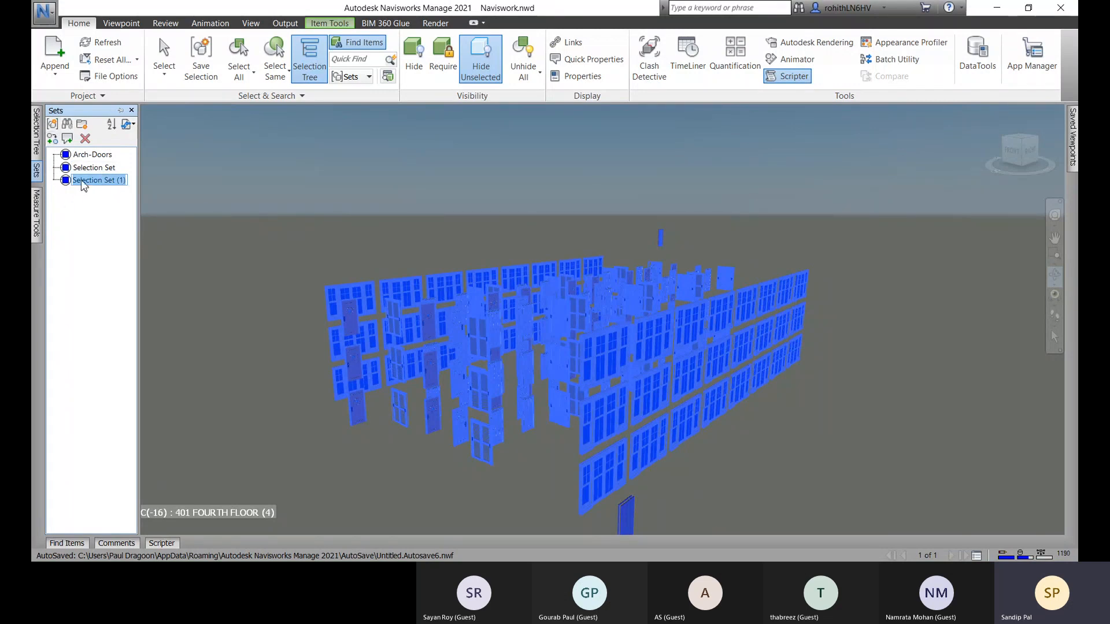
{"action": "left_click", "coordinate": [85, 138]}
{"action": "left_click", "coordinate": [81, 169]}
{"action": "left_click", "coordinate": [85, 138]}
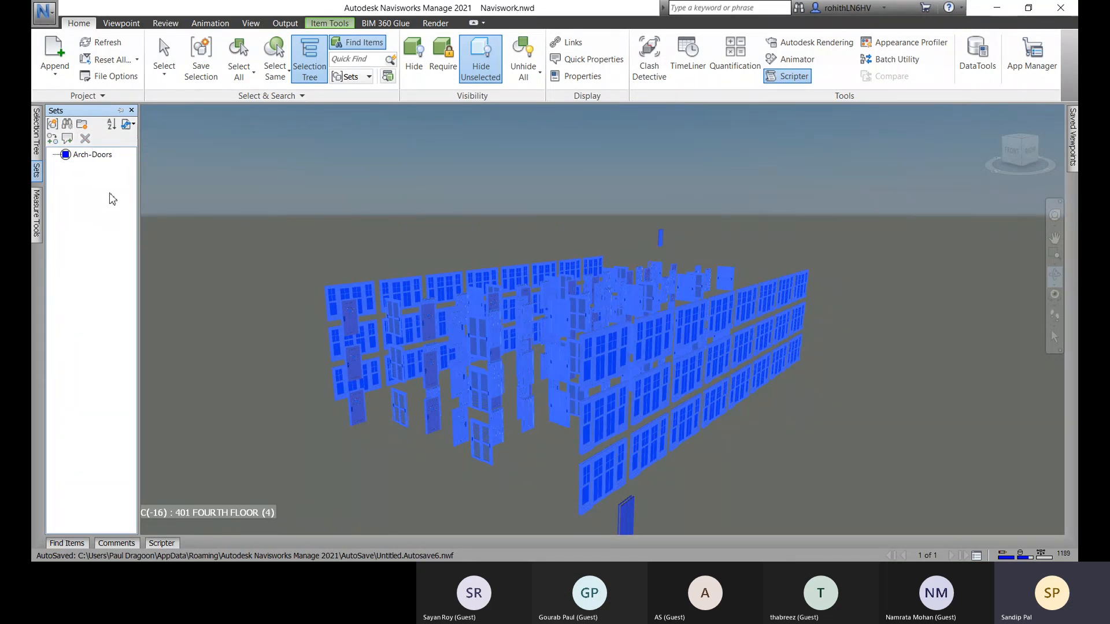
Step: Hide the Selection Tree window, show it again and bring up the list of saved sets
{"action": "left_click", "coordinate": [311, 69]}
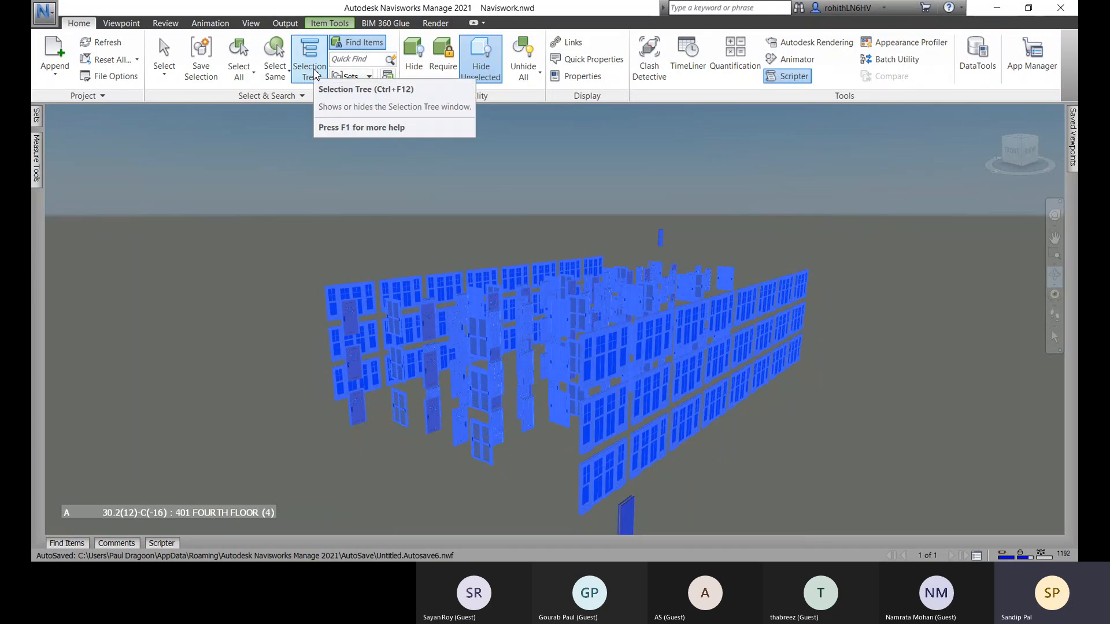
{"action": "left_click", "coordinate": [315, 73]}
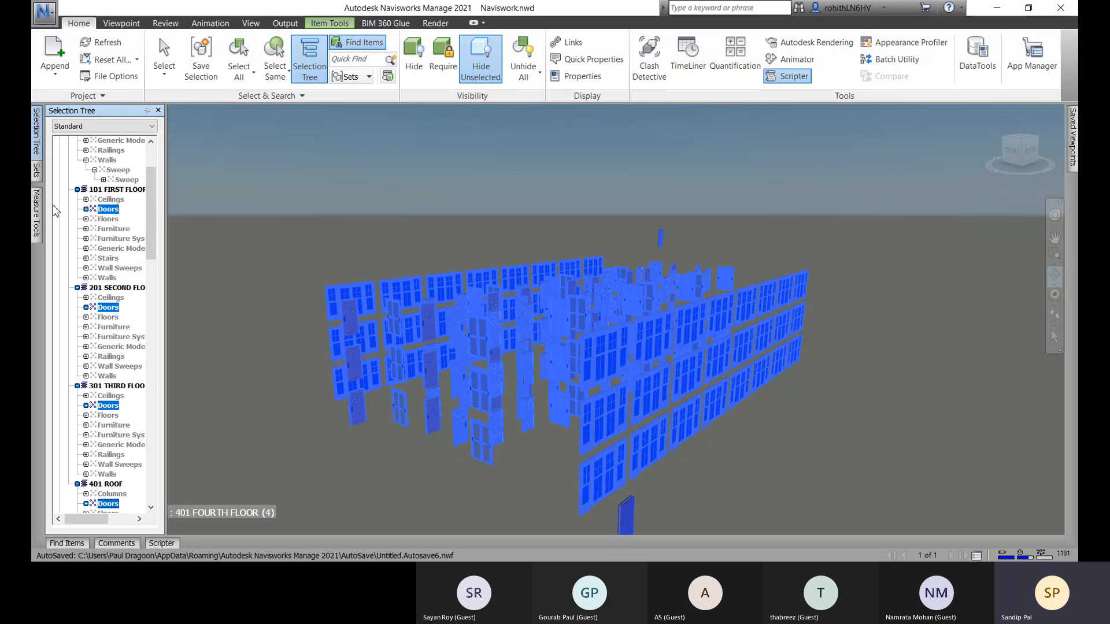
{"action": "left_click", "coordinate": [36, 174]}
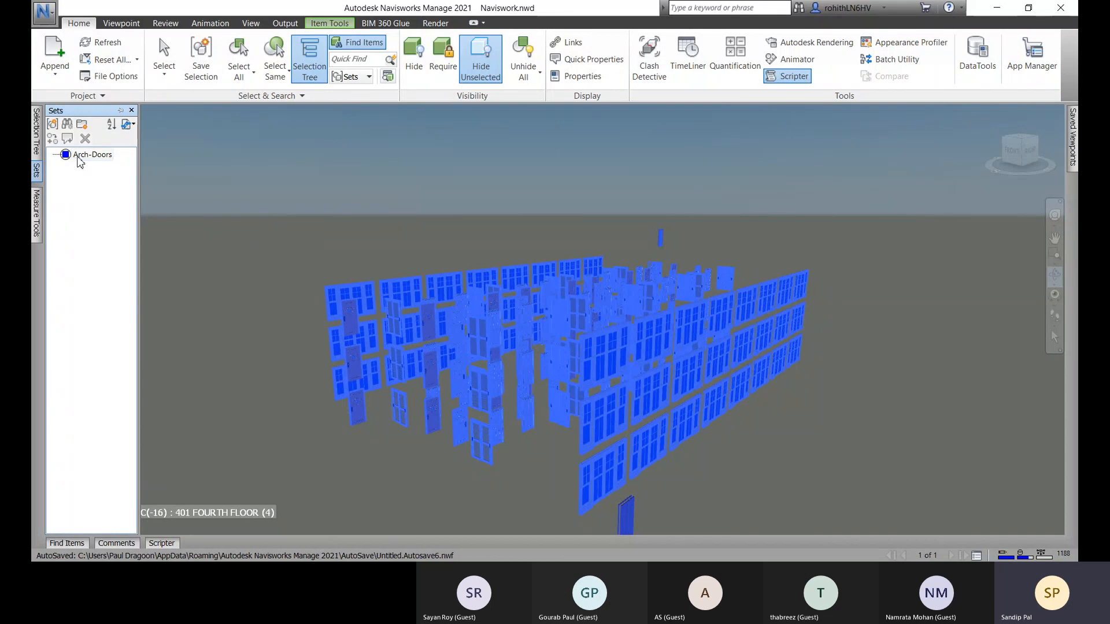
Step: Unhide all items and clear the current door selection
{"action": "left_click", "coordinate": [512, 81]}
{"action": "left_click", "coordinate": [534, 113]}
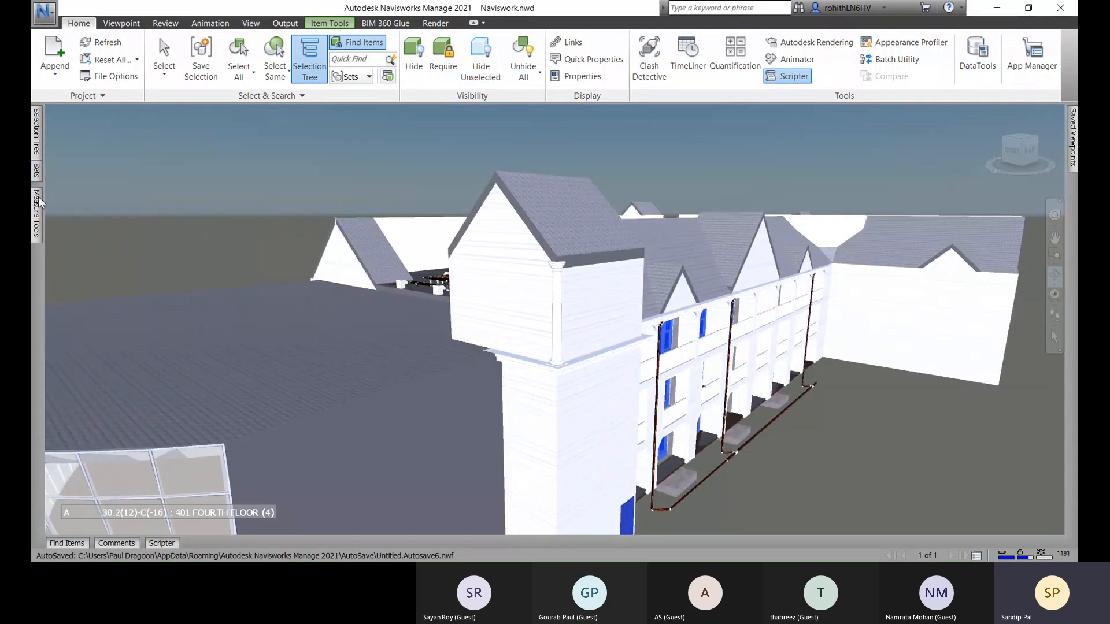
{"action": "mouse_move", "coordinate": [36, 173]}
{"action": "left_click", "coordinate": [1055, 337]}
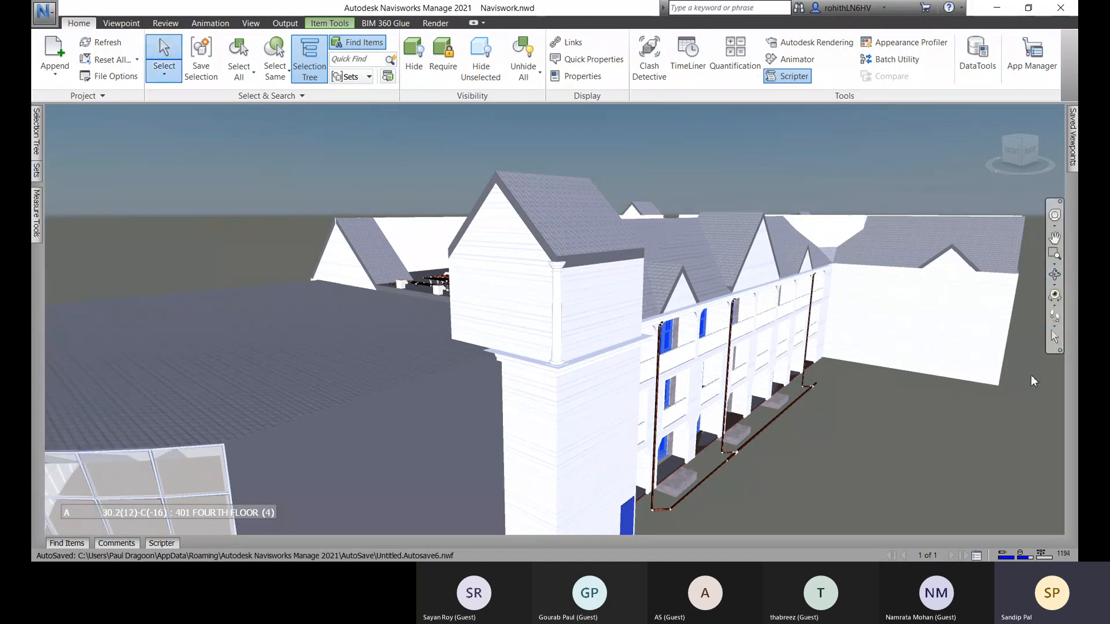
{"action": "left_click", "coordinate": [190, 181]}
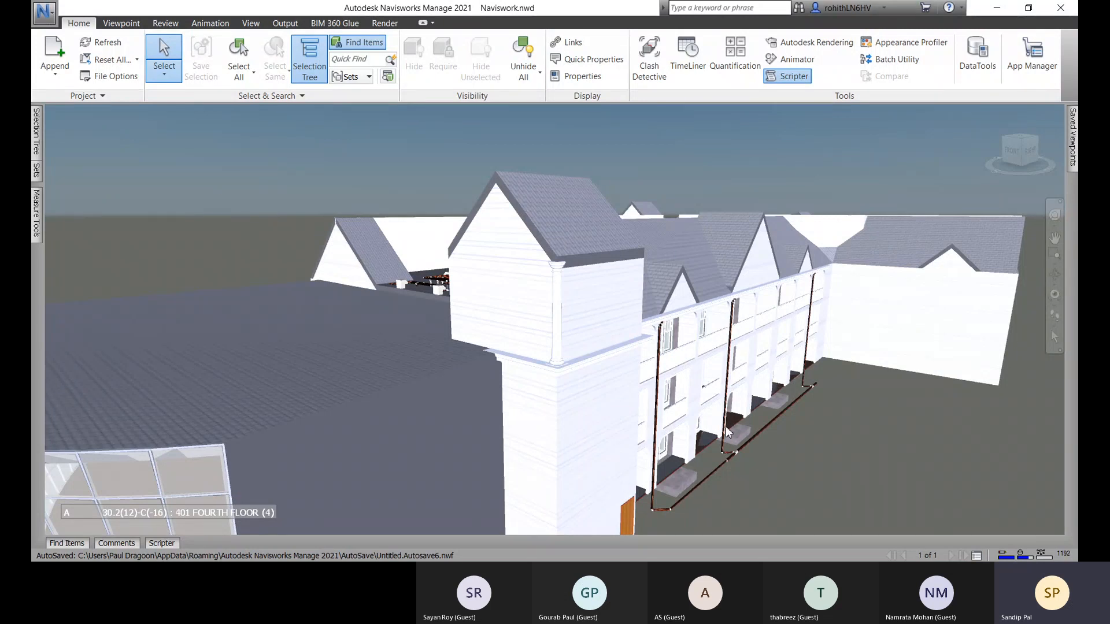
Step: Select the doors through the saved Arch-Doors set and list the selected items in the Selection Inspector
{"action": "left_click", "coordinate": [36, 170]}
{"action": "left_click", "coordinate": [91, 154]}
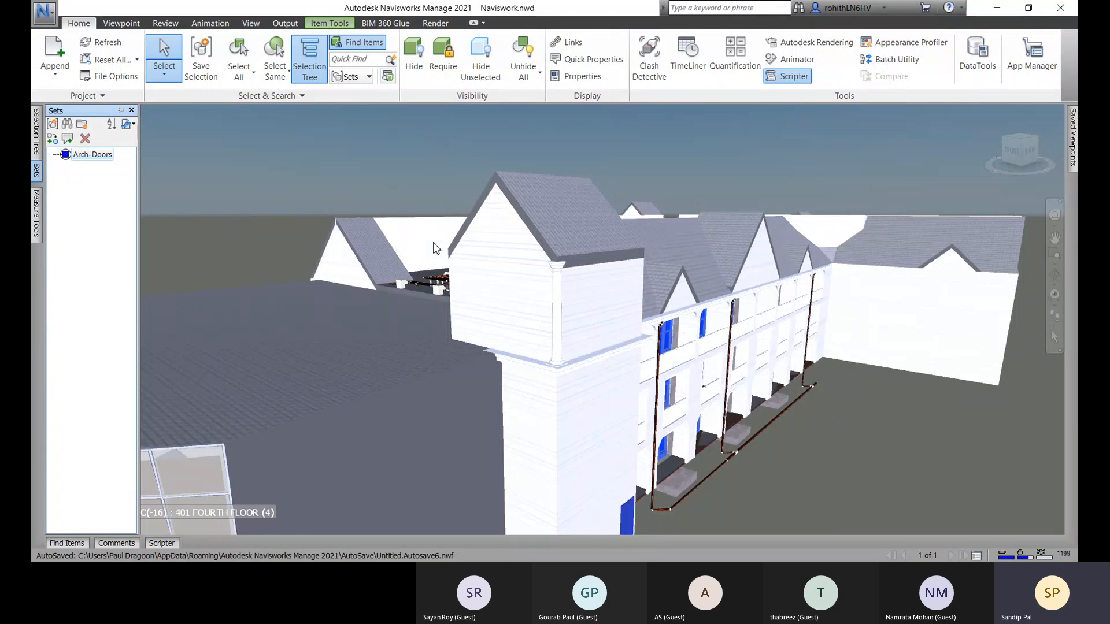
{"action": "left_click", "coordinate": [388, 76]}
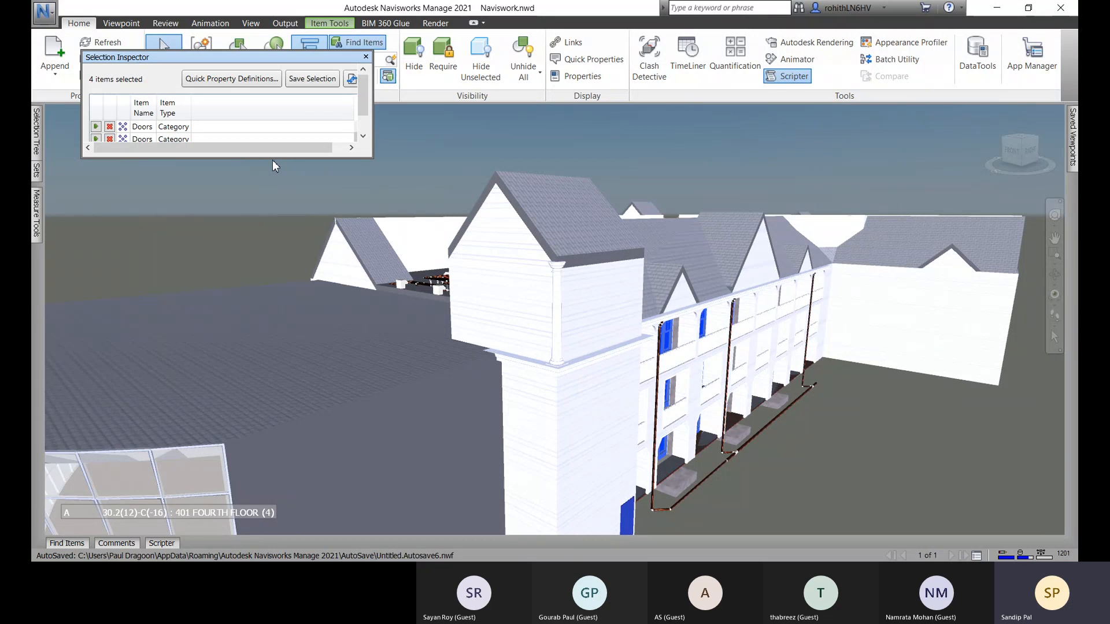
Step: Enlarge the Selection Inspector and add another Item Name entry to its quick property definitions
{"action": "left_click_drag", "start_coordinate": [273, 157], "coordinate": [274, 260]}
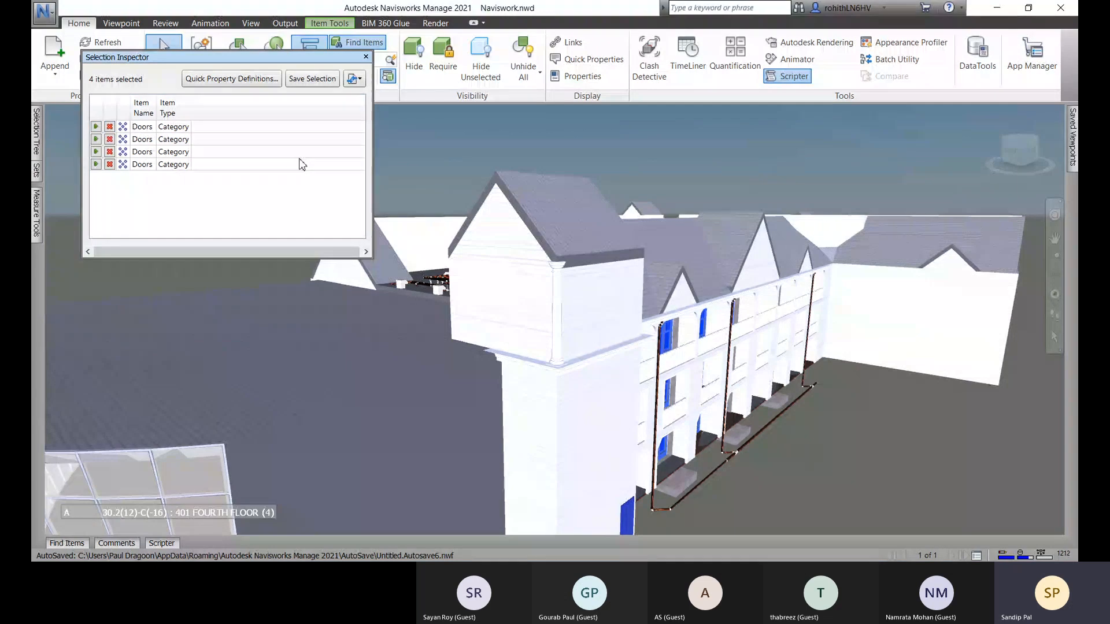
{"action": "left_click", "coordinate": [234, 79]}
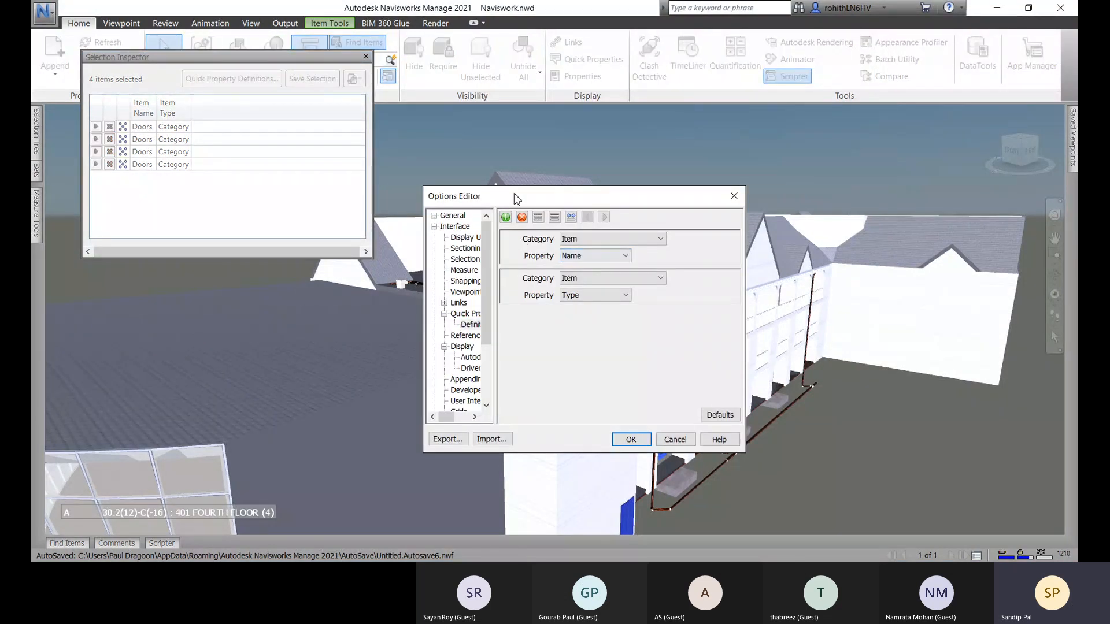
{"action": "left_click_drag", "start_coordinate": [511, 197], "coordinate": [461, 156]}
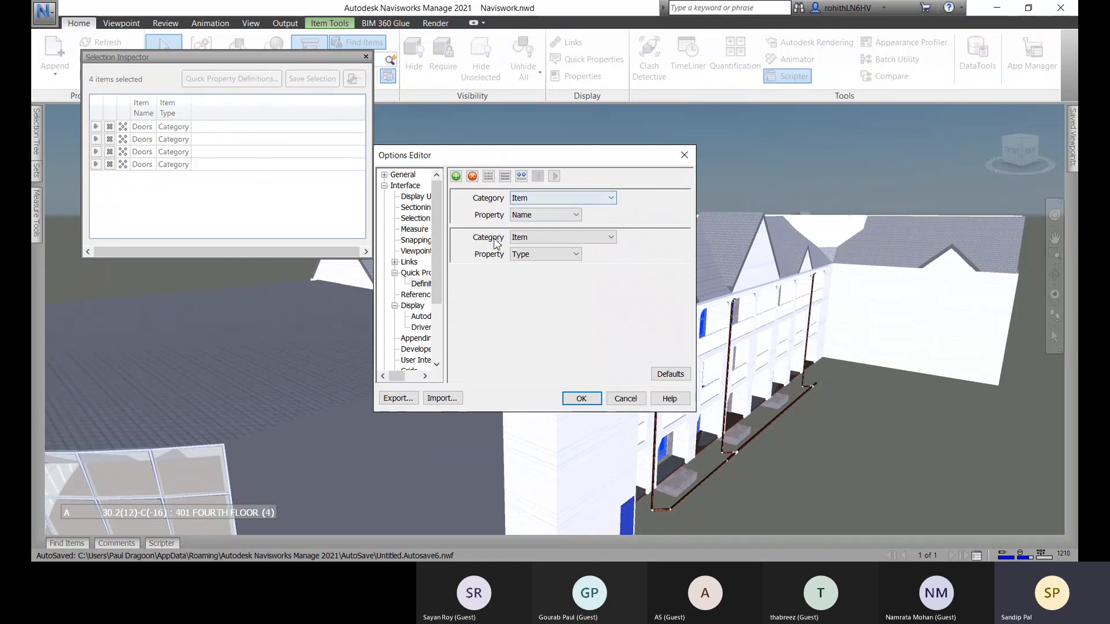
{"action": "left_click", "coordinate": [456, 175]}
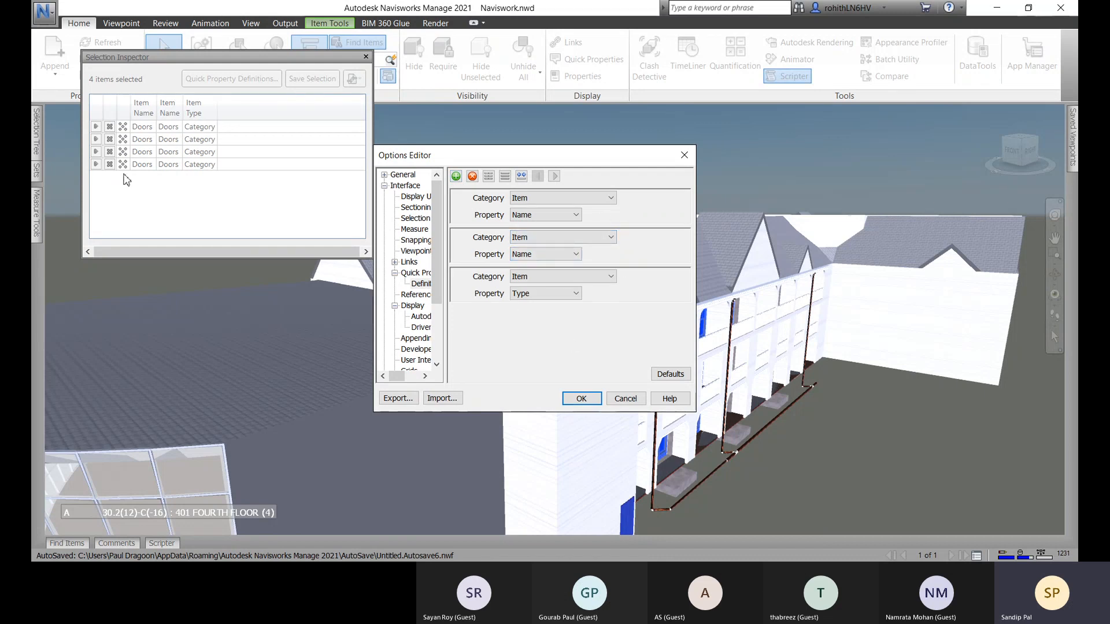
Step: Check the category and property choices available for the quick property definitions and accept the definitions
{"action": "left_click", "coordinate": [595, 277]}
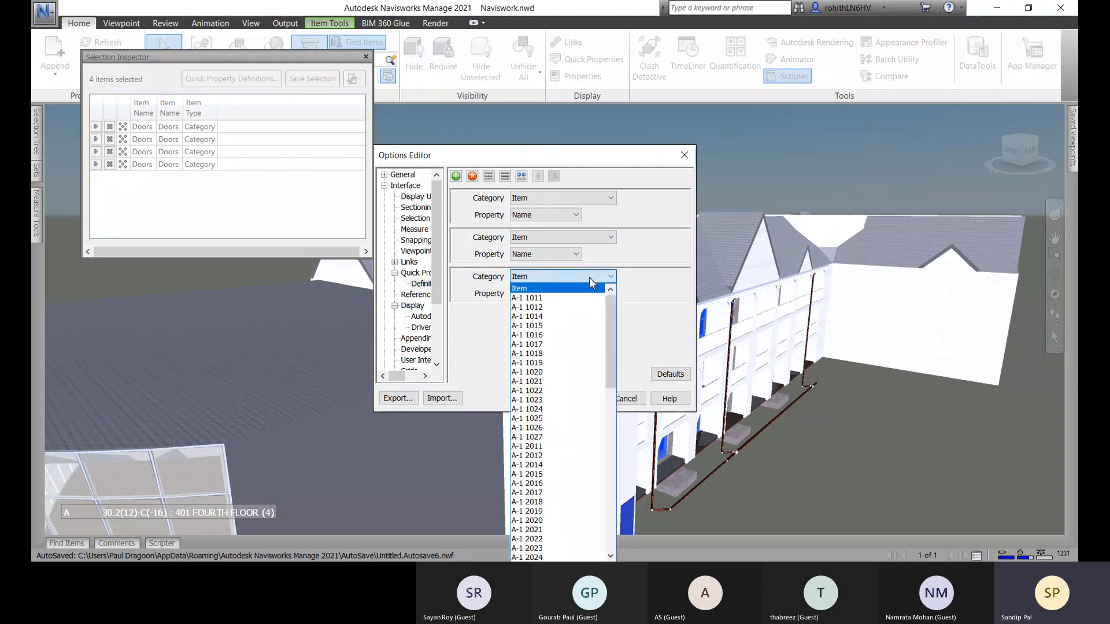
{"action": "scroll", "coordinate": [587, 324], "scroll_direction": "down", "scroll_amount": 5}
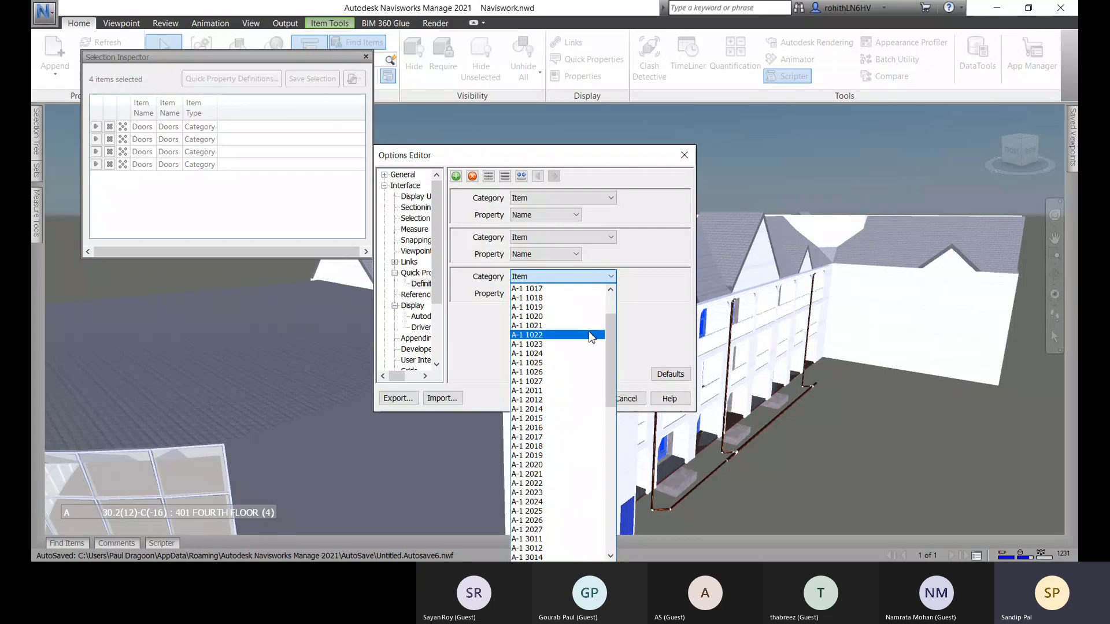
{"action": "scroll", "coordinate": [595, 355], "scroll_direction": "down", "scroll_amount": 6}
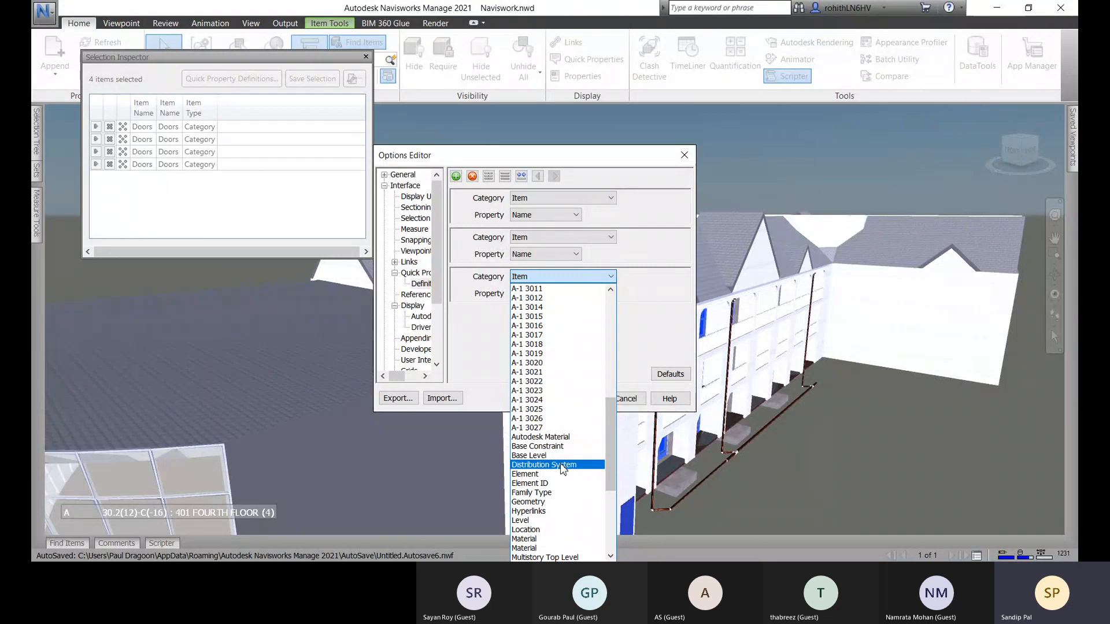
{"action": "left_click", "coordinate": [596, 492]}
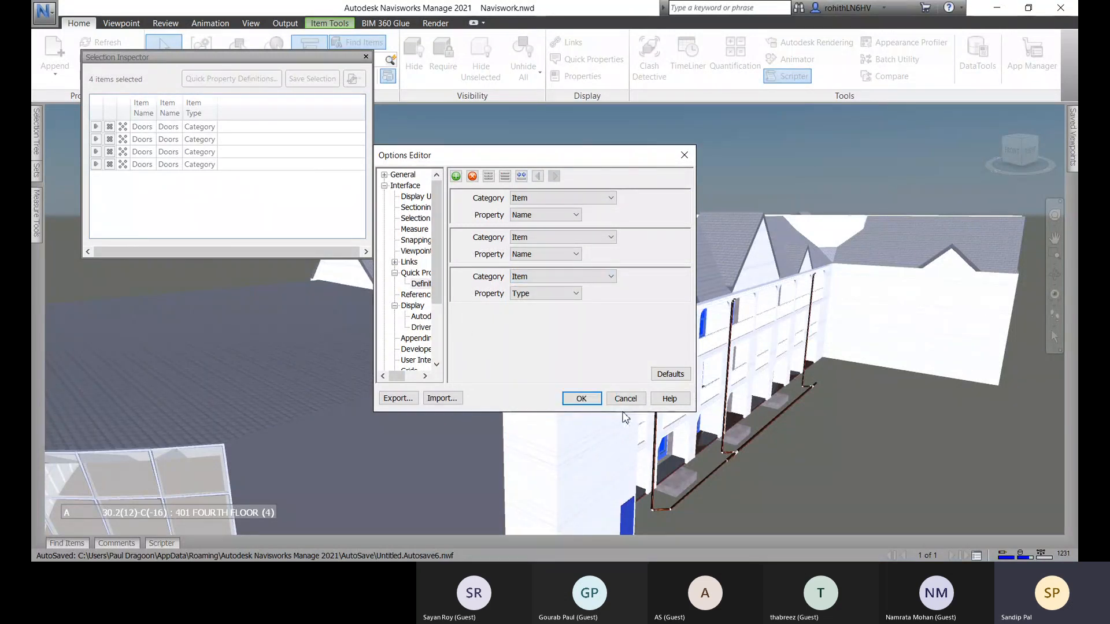
{"action": "left_click", "coordinate": [544, 216]}
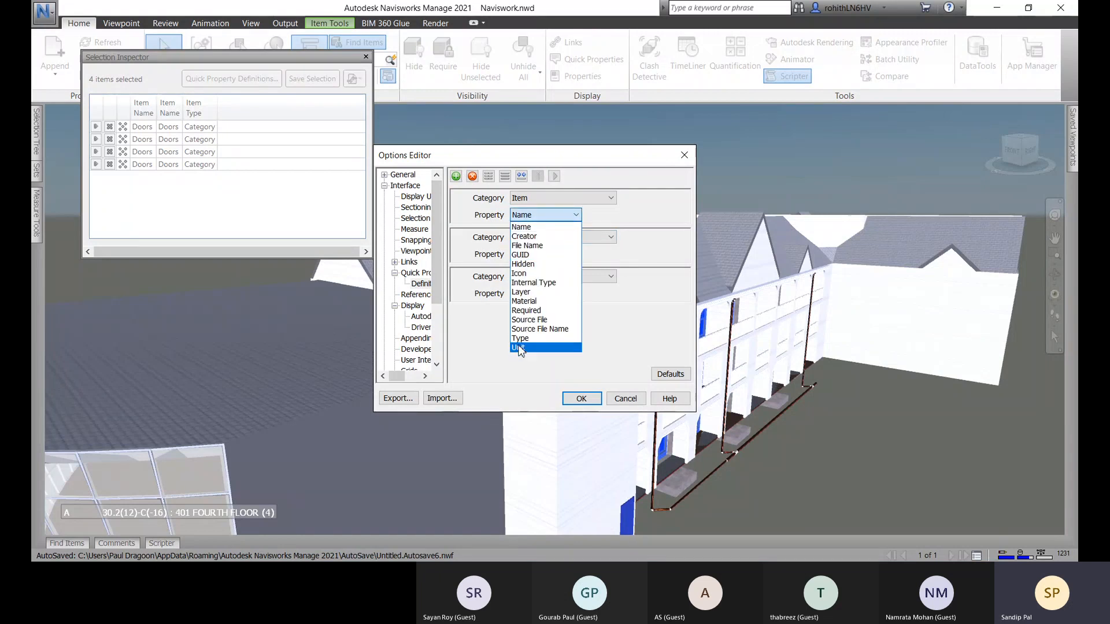
{"action": "left_click", "coordinate": [475, 319]}
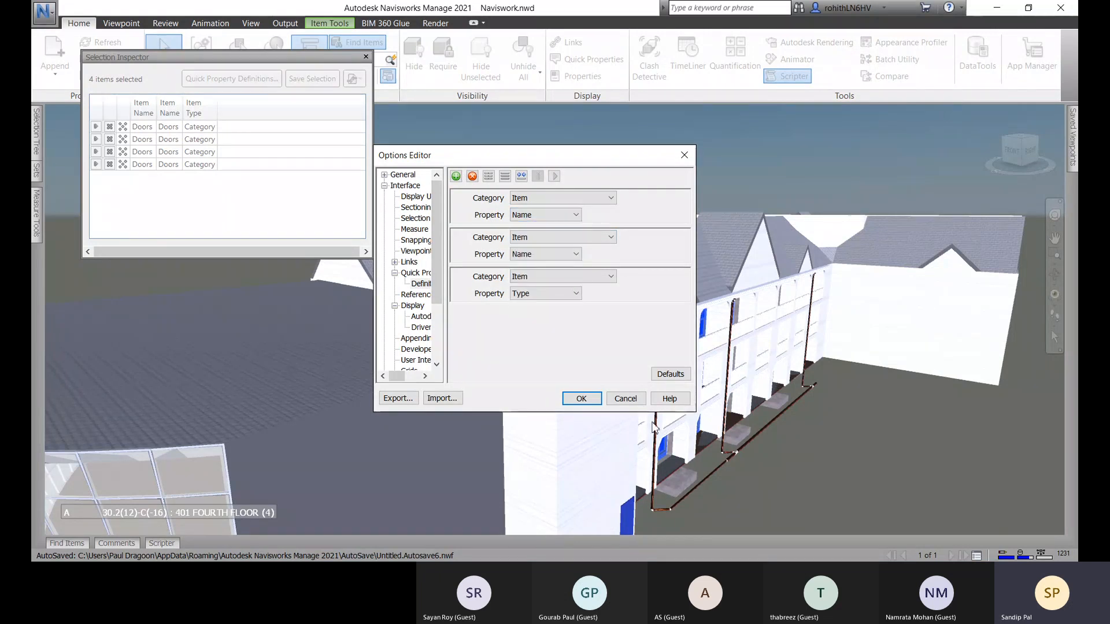
{"action": "left_click", "coordinate": [581, 398]}
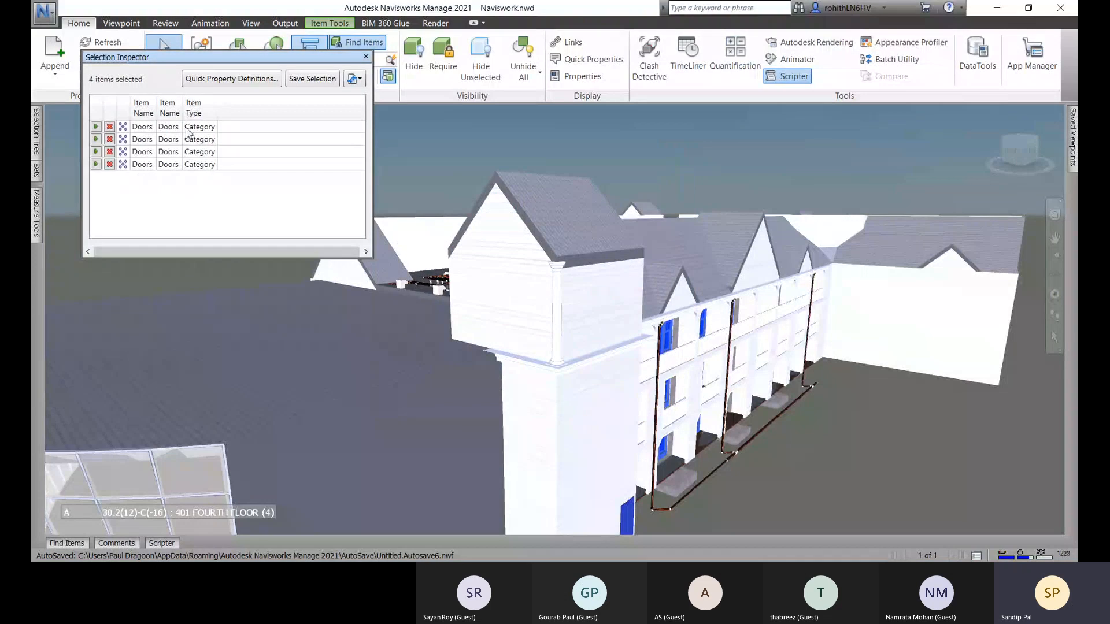
Step: Widen the Selection Inspector and its item name and type columns
{"action": "left_click", "coordinate": [360, 80]}
{"action": "left_click", "coordinate": [316, 217]}
{"action": "left_click_drag", "start_coordinate": [218, 107], "coordinate": [258, 105]}
{"action": "left_click_drag", "start_coordinate": [374, 159], "coordinate": [552, 157]}
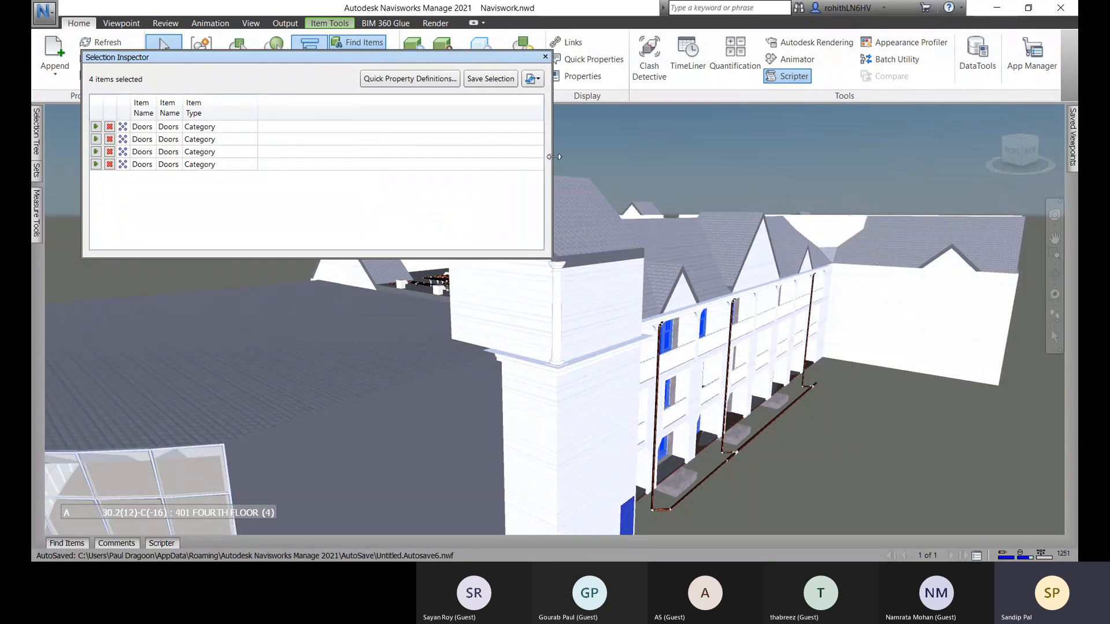
{"action": "mouse_move", "coordinate": [182, 105]}
{"action": "left_mouse_down"}
{"action": "mouse_move", "coordinate": [220, 105]}
{"action": "mouse_move", "coordinate": [168, 102]}
{"action": "mouse_move", "coordinate": [186, 101]}
{"action": "left_mouse_up"}
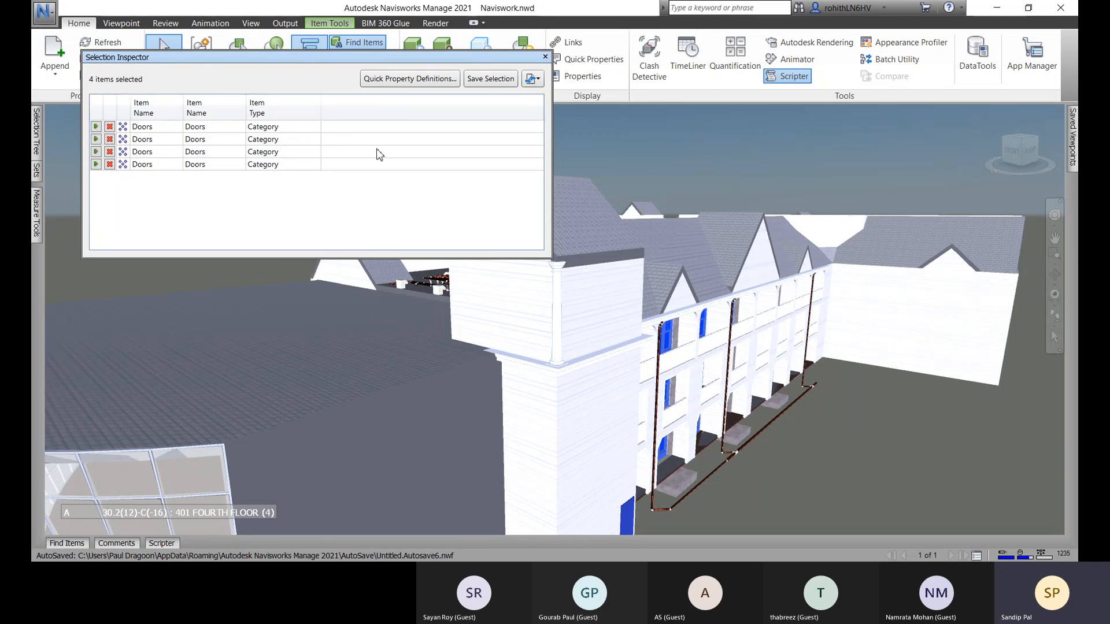
Step: Show the first listed Doors item in the model, highlight other rows and close the Selection Inspector
{"action": "left_click", "coordinate": [96, 127]}
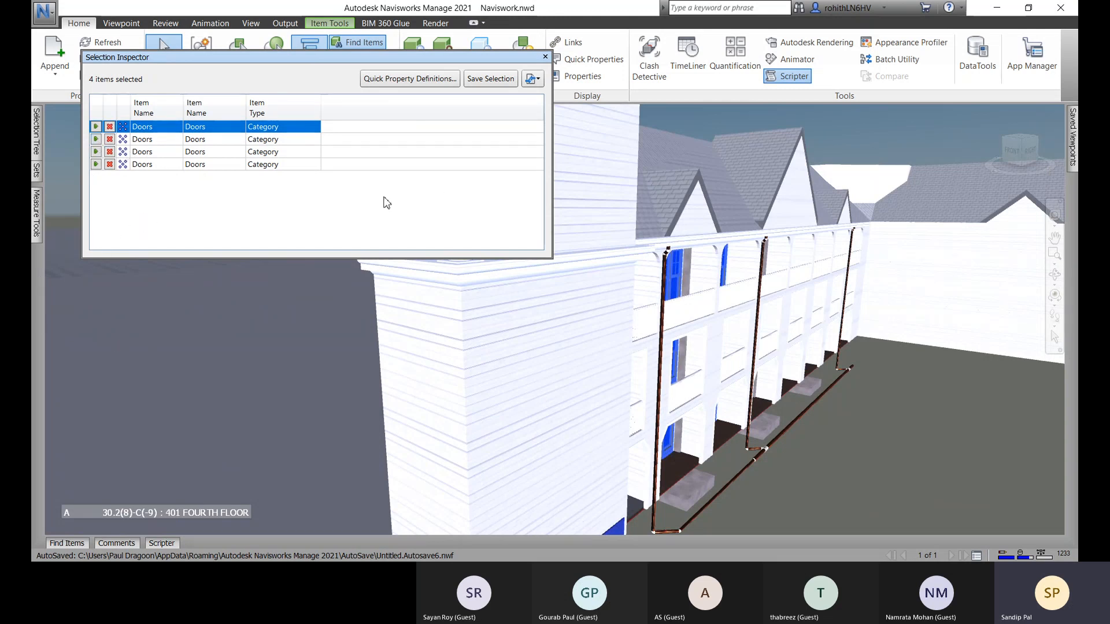
{"action": "left_click", "coordinate": [148, 140]}
{"action": "left_click", "coordinate": [179, 165]}
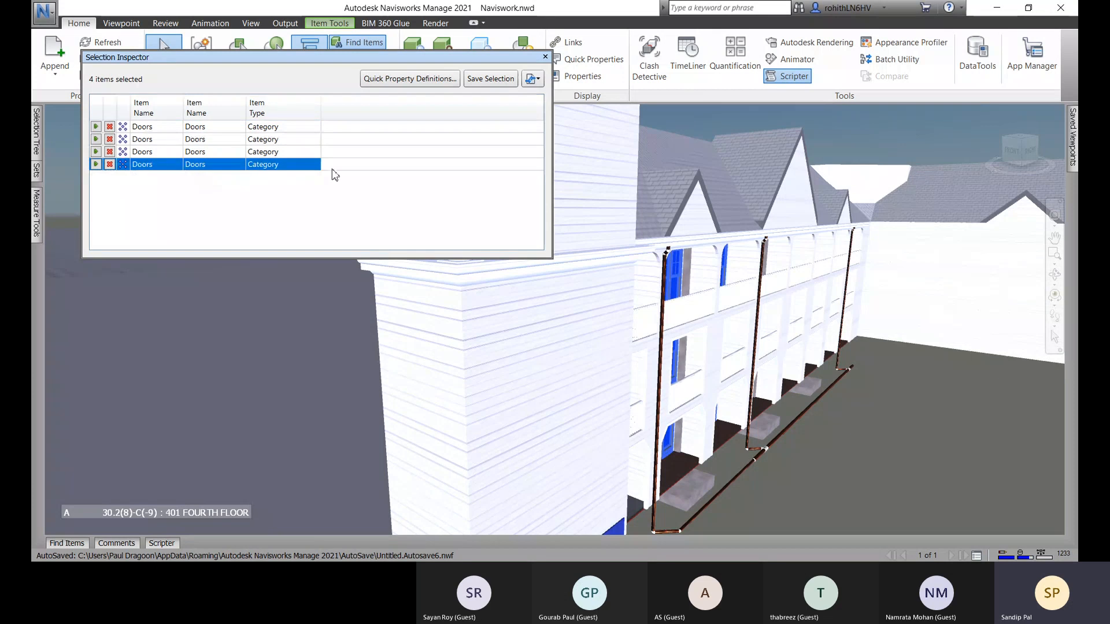
{"action": "left_click", "coordinate": [545, 57]}
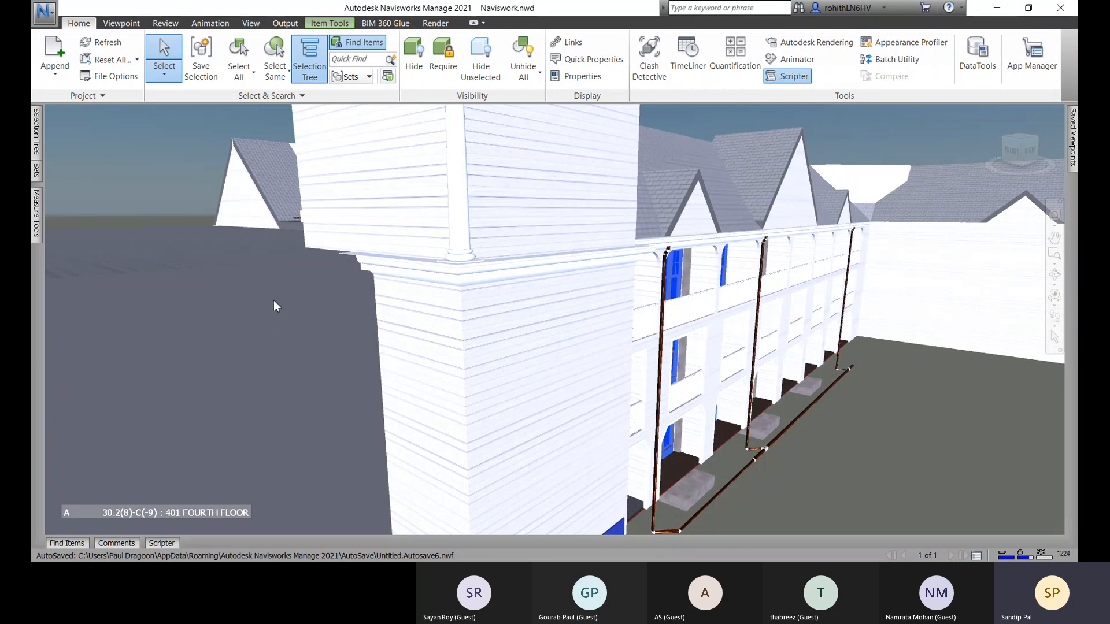
Step: Clear the current door selection in the building model
{"action": "scroll", "coordinate": [679, 235], "scroll_direction": "down", "scroll_amount": 1}
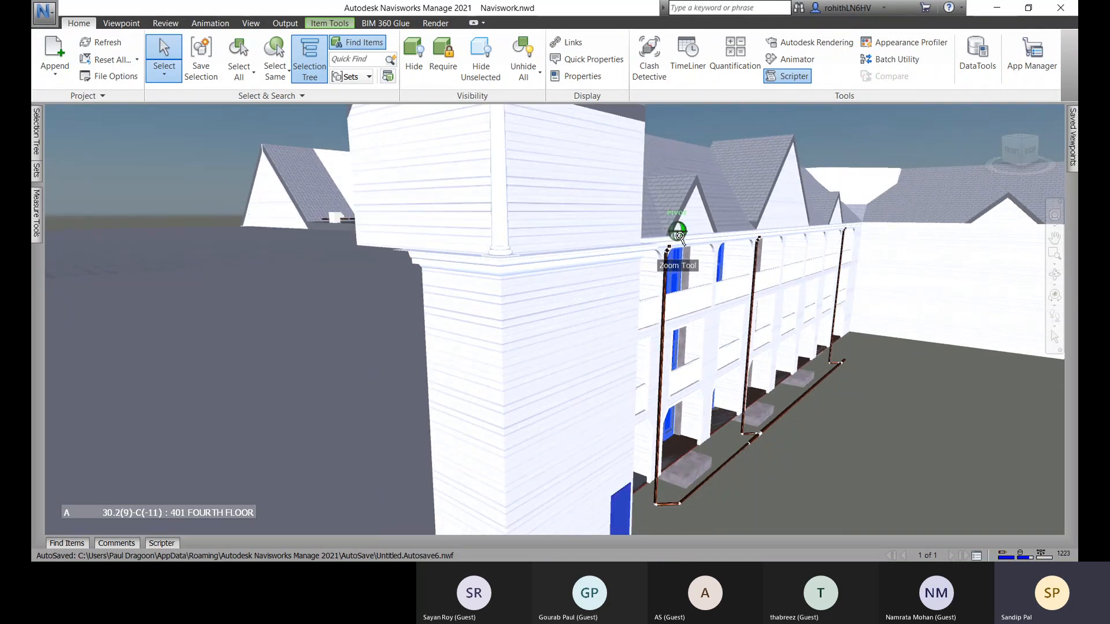
{"action": "scroll", "coordinate": [679, 234], "scroll_direction": "down", "scroll_amount": 2}
{"action": "mouse_move", "coordinate": [1073, 152]}
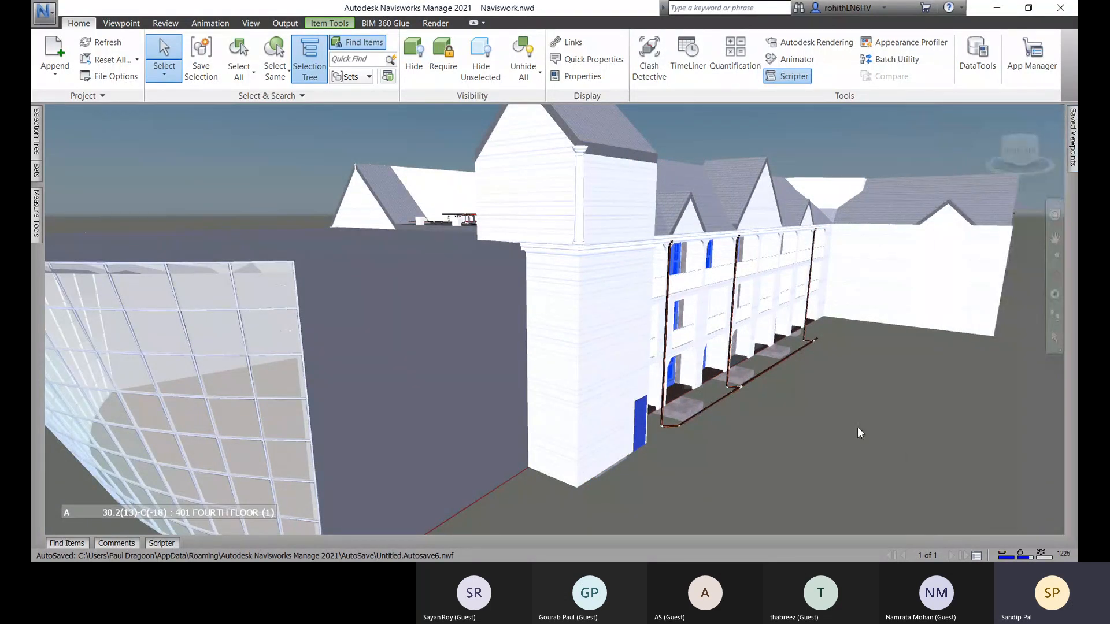
{"action": "left_click", "coordinate": [210, 145]}
{"action": "scroll", "coordinate": [208, 141], "scroll_direction": "down", "scroll_amount": 2}
{"action": "middle_click_drag", "start_coordinate": [672, 202], "coordinate": [665, 241]}
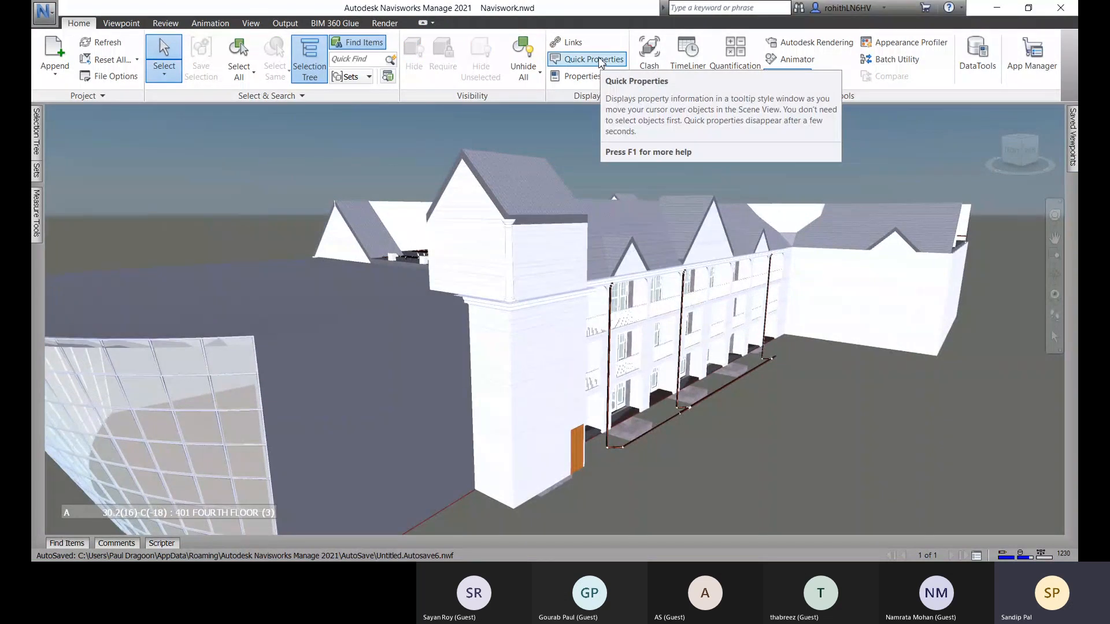
Step: Select the doors again through the saved Arch-Doors set and turn on Quick Properties
{"action": "mouse_move", "coordinate": [36, 174]}
{"action": "left_click", "coordinate": [93, 154]}
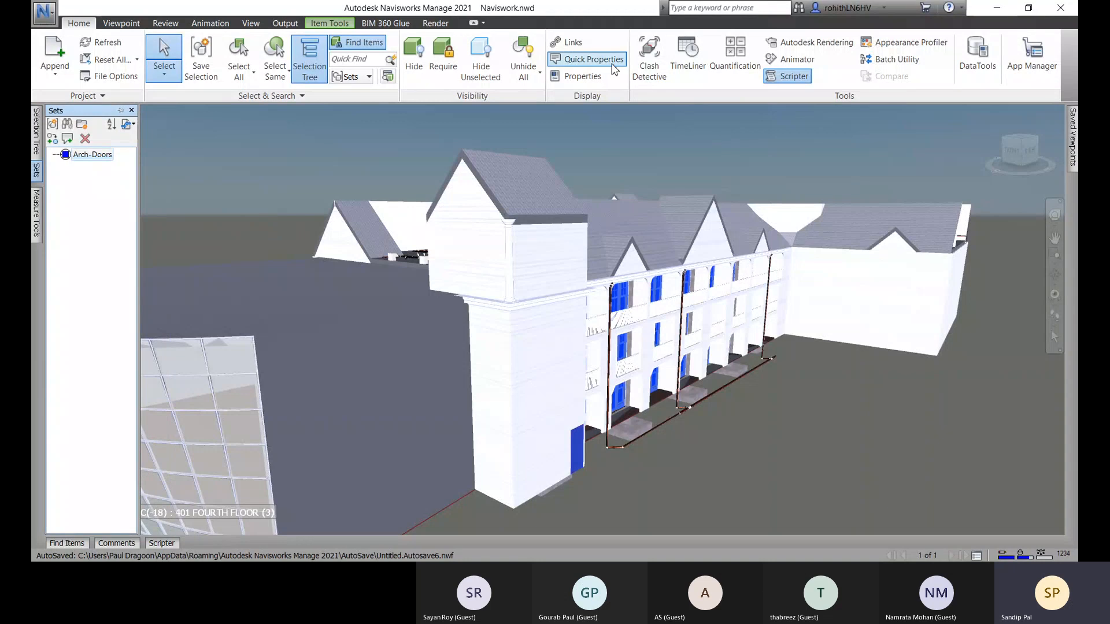
{"action": "left_click", "coordinate": [578, 60]}
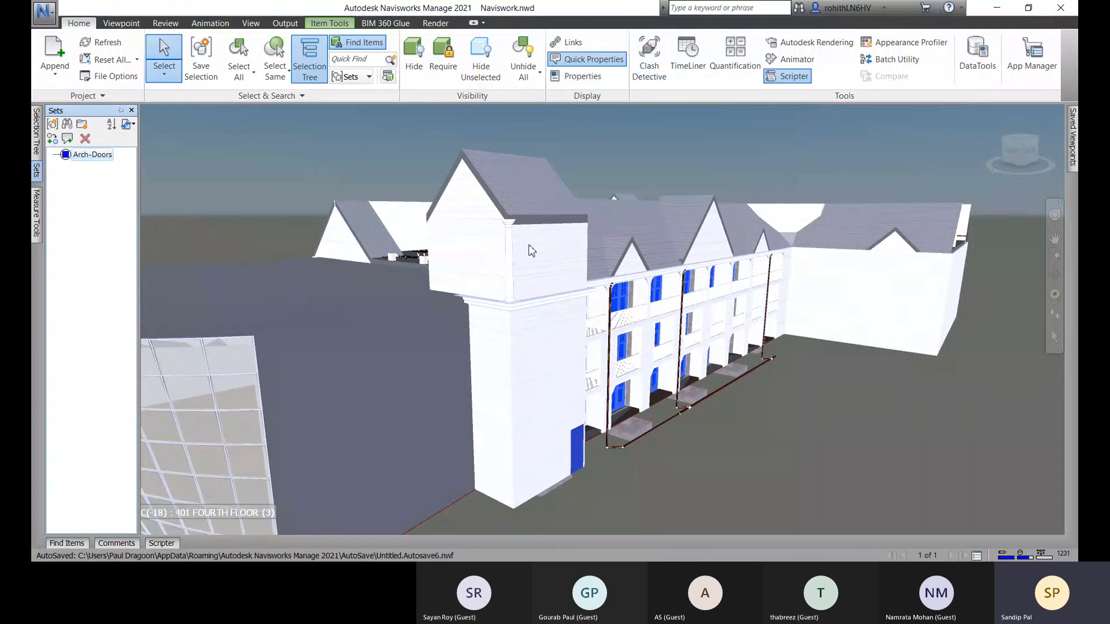
{"action": "scroll", "coordinate": [678, 344], "scroll_direction": "down", "scroll_amount": 3}
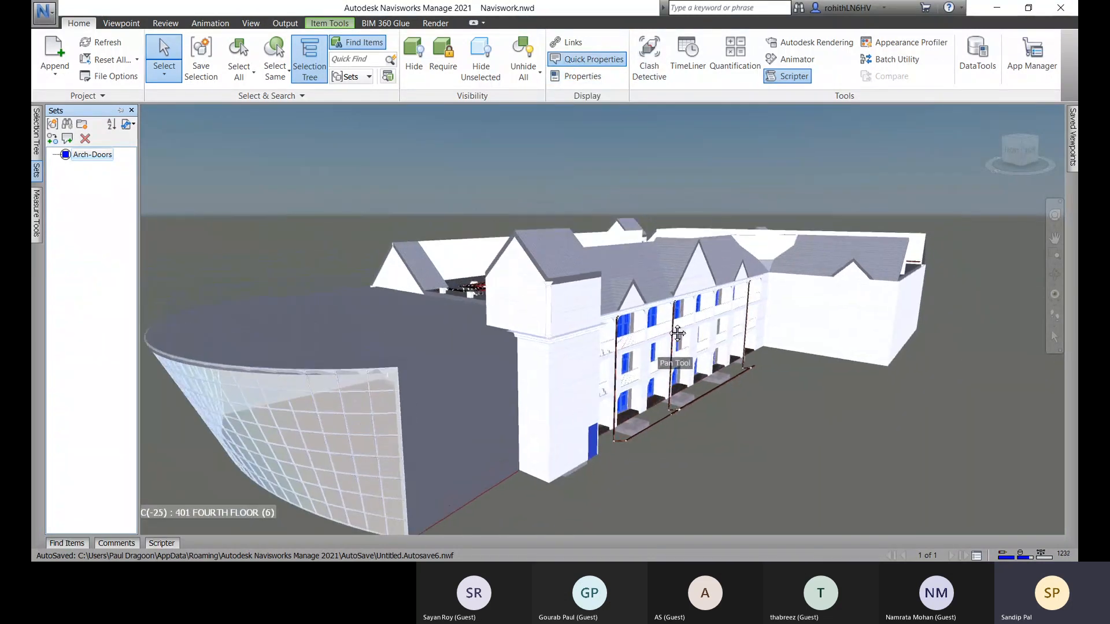
Step: Select the tower's ground-floor wall around the door and enable Quick Properties
{"action": "left_click", "coordinate": [560, 397]}
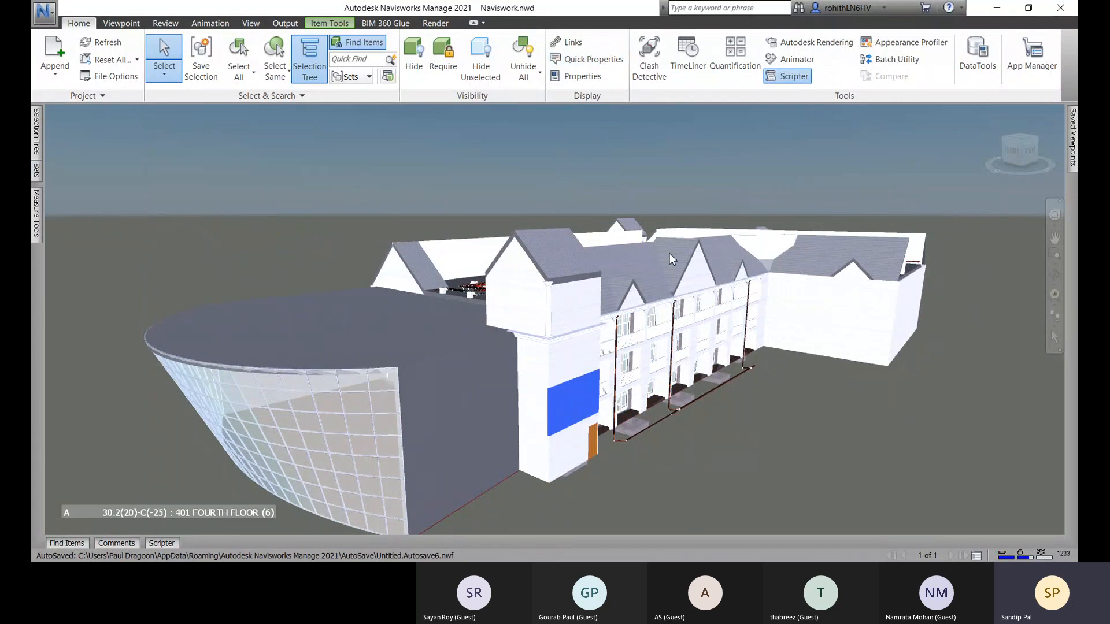
{"action": "left_click", "coordinate": [567, 462]}
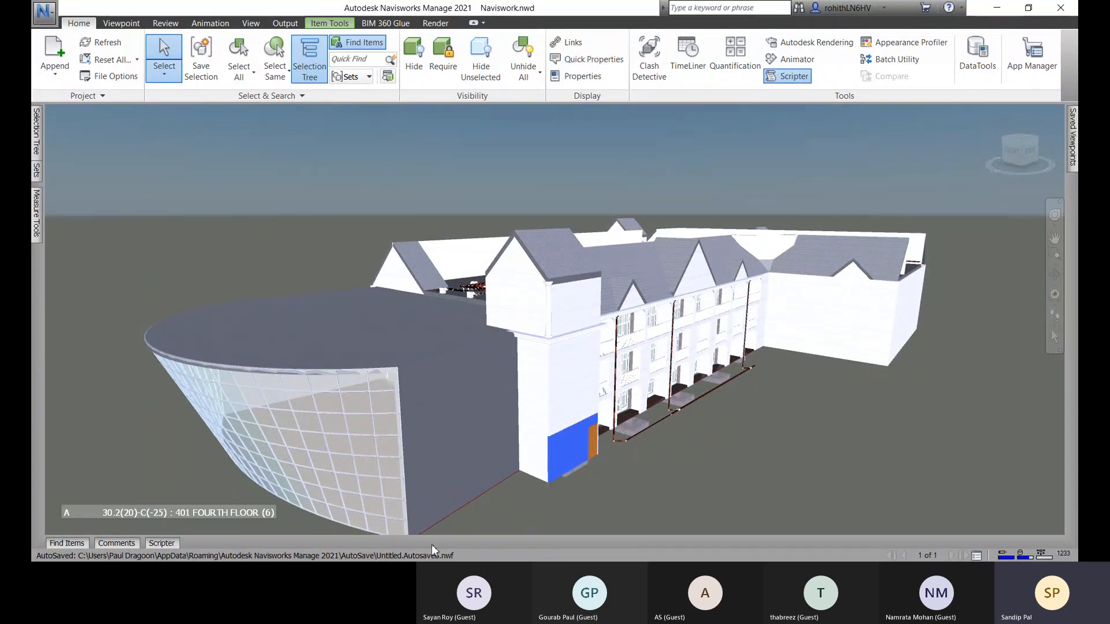
{"action": "left_click", "coordinate": [595, 60]}
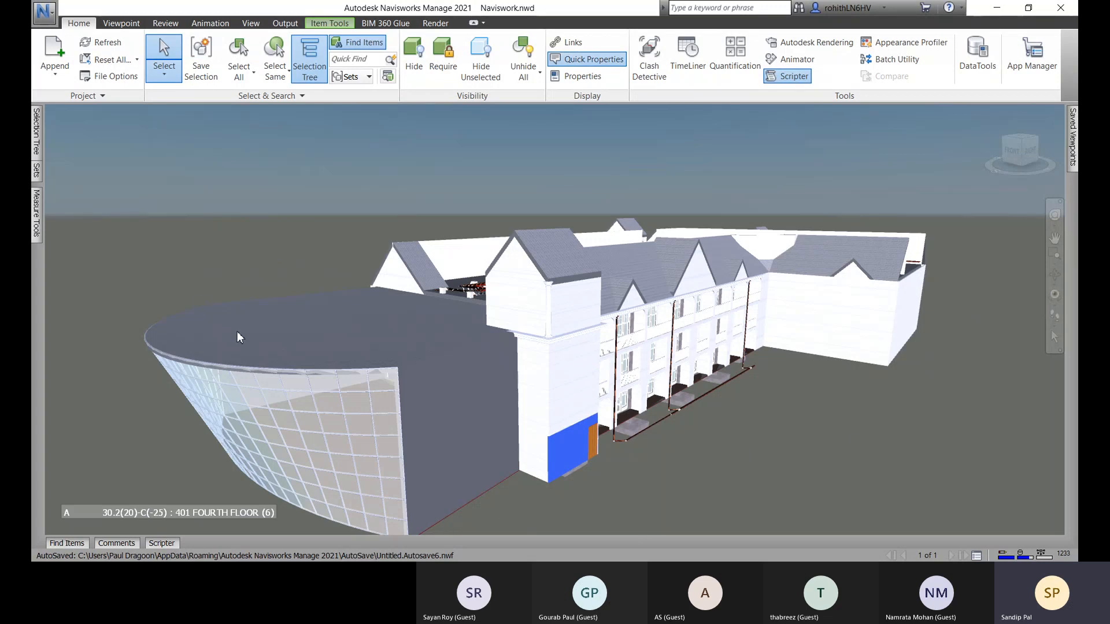
Step: Open the Properties window and examine the Revit Type properties of the selected tower wall
{"action": "left_click", "coordinate": [1072, 130]}
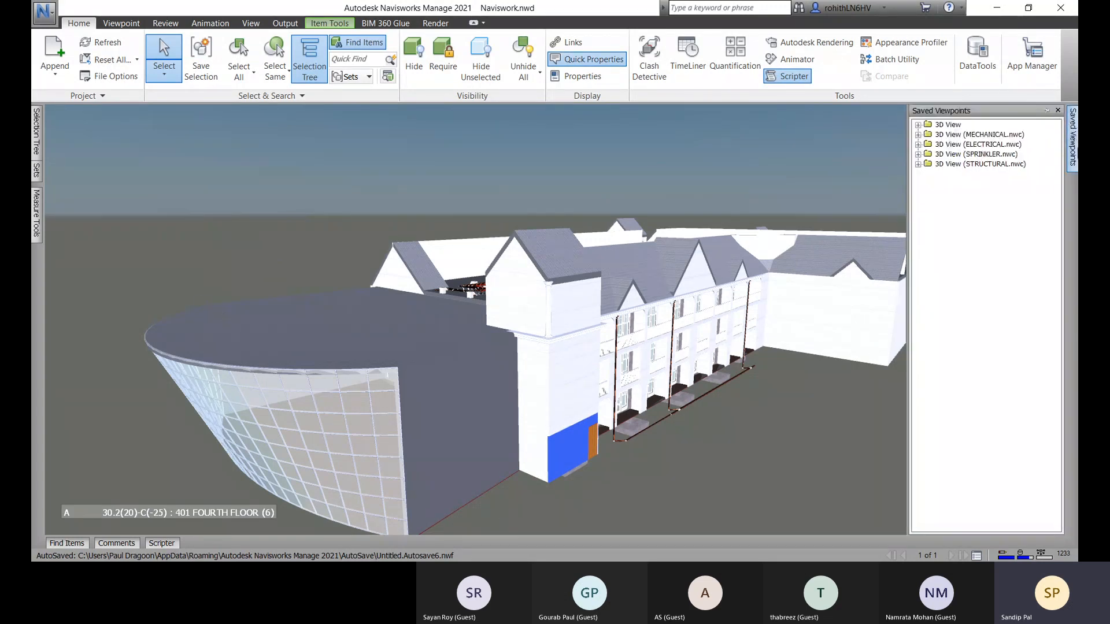
{"action": "left_click", "coordinate": [576, 76]}
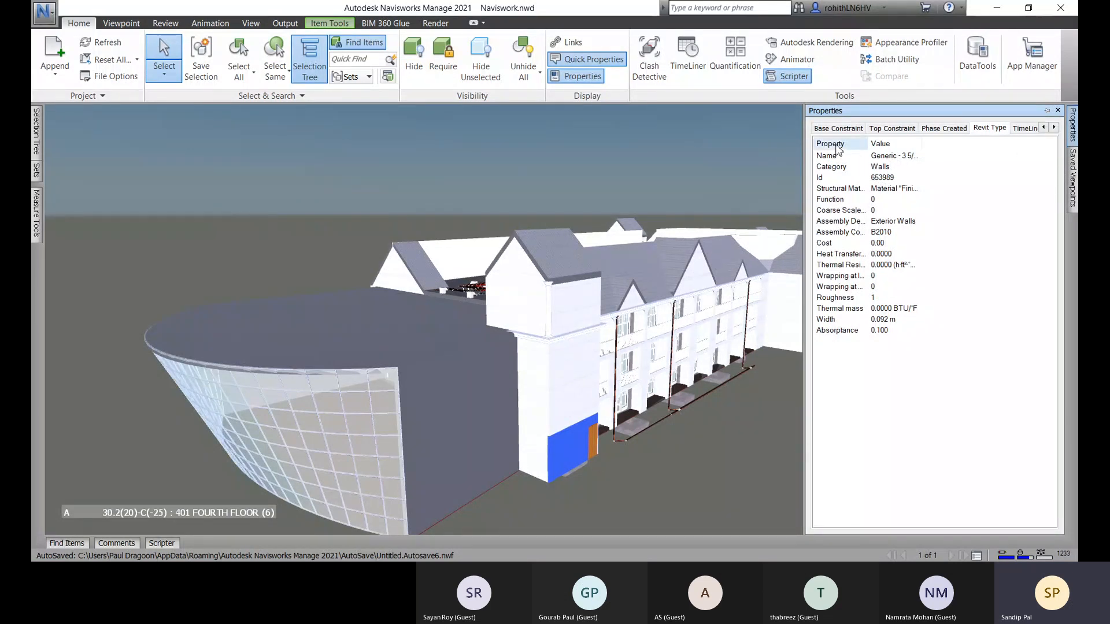
{"action": "scroll", "coordinate": [577, 464], "scroll_direction": "up", "scroll_amount": 4}
{"action": "middle_click_drag", "start_coordinate": [566, 456], "coordinate": [430, 328]}
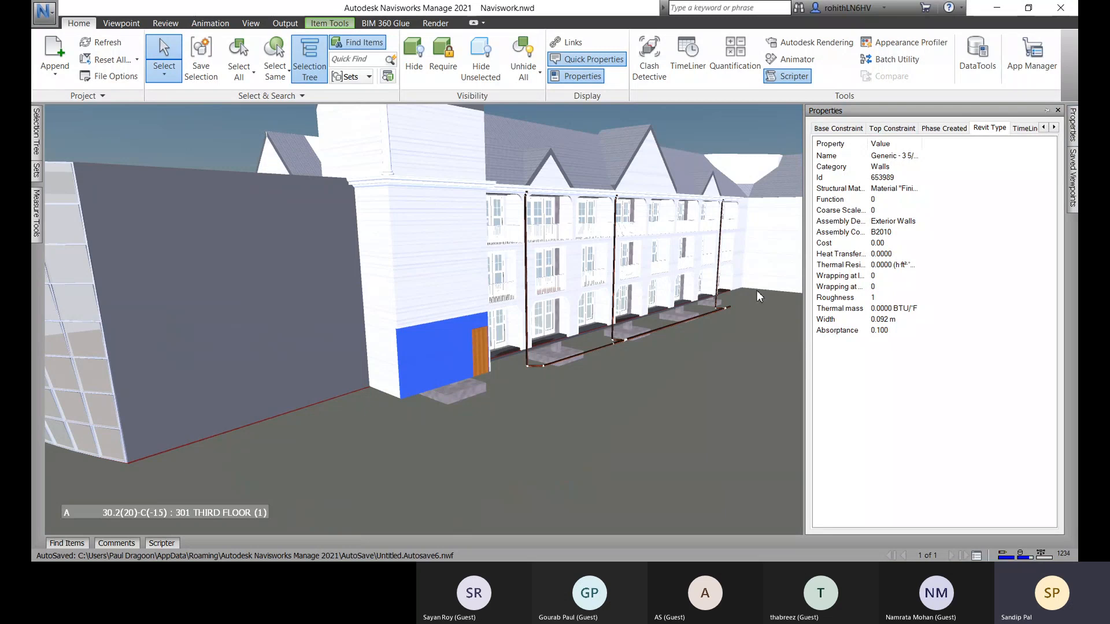
{"action": "left_click", "coordinate": [1054, 127]}
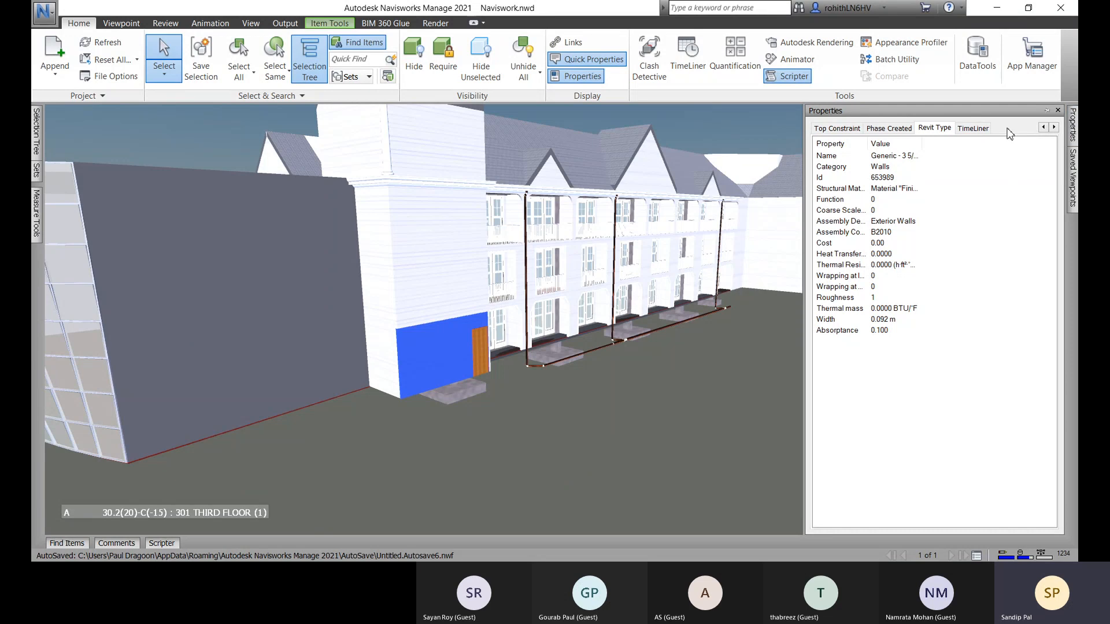
Step: Select the tower's ground-floor door, read its item properties and close the Properties window
{"action": "left_click", "coordinate": [487, 355]}
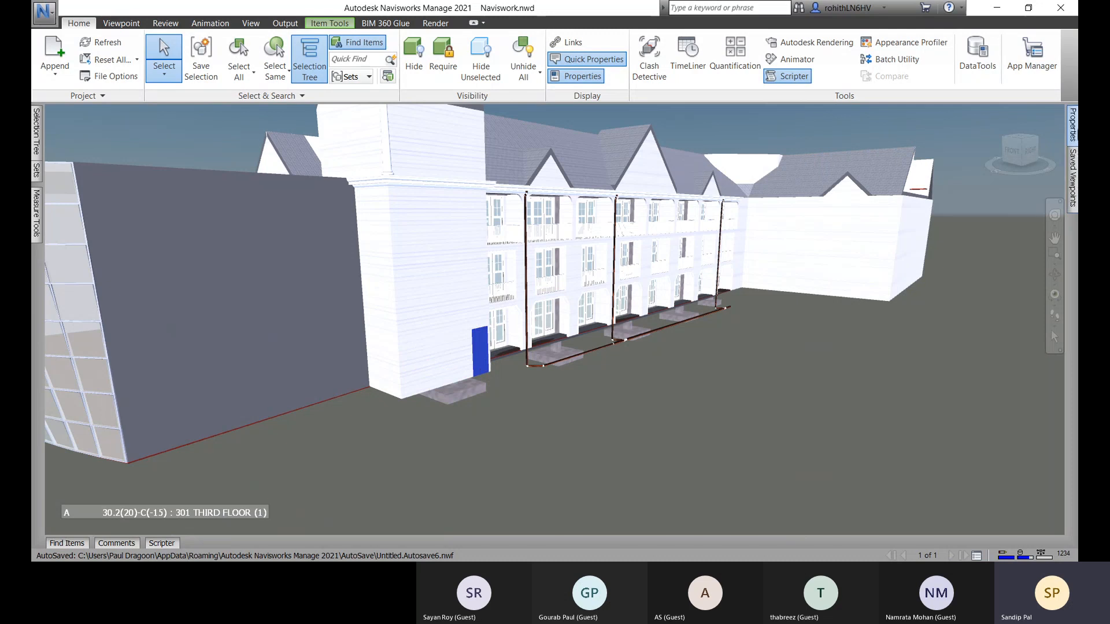
{"action": "mouse_move", "coordinate": [1073, 133]}
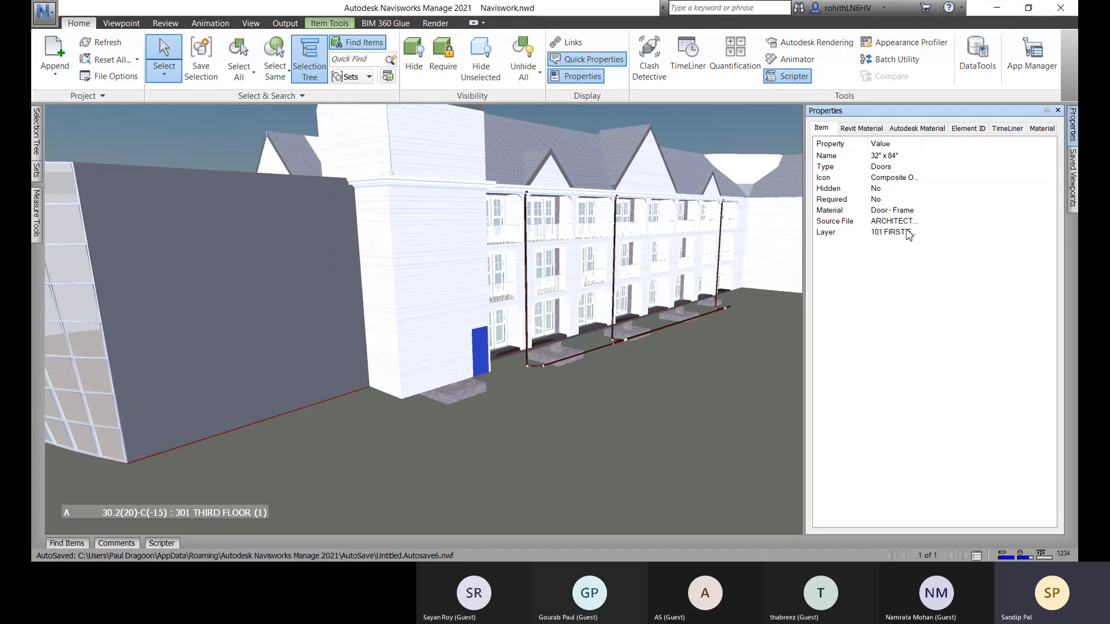
{"action": "left_click", "coordinate": [1057, 111]}
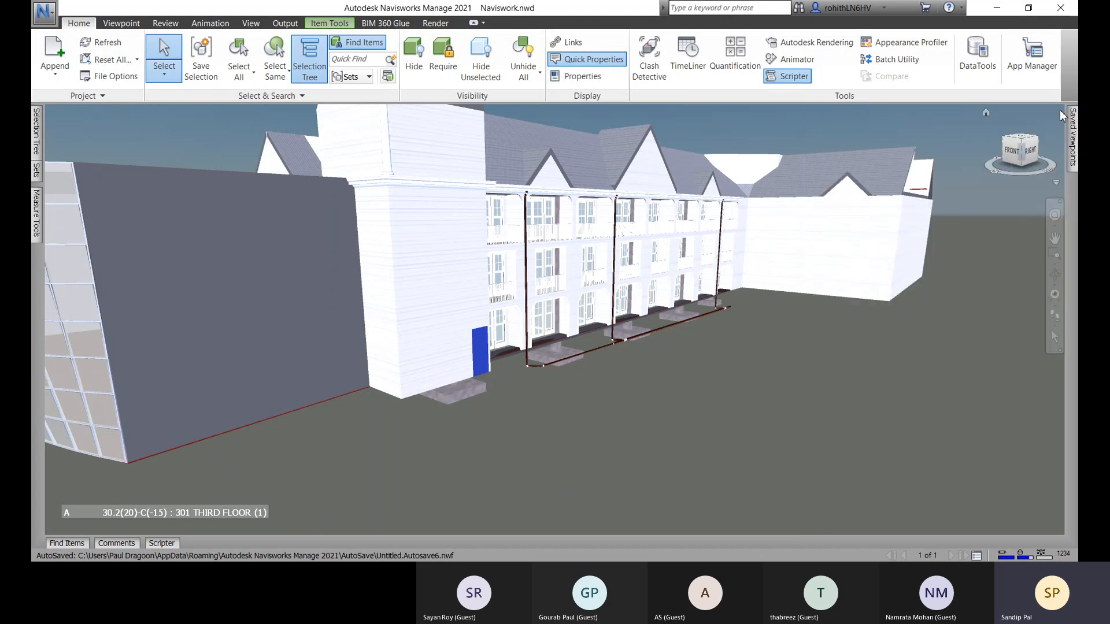
Step: Examine the fourth-floor pipe runs and access stair, and the shingled roof above them
{"action": "scroll", "coordinate": [479, 342], "scroll_direction": "down", "scroll_amount": 2}
{"action": "middle_click_drag", "start_coordinate": [556, 378], "coordinate": [473, 371], "text": "shift"}
{"action": "middle_click_drag", "start_coordinate": [725, 383], "coordinate": [649, 431]}
{"action": "scroll", "coordinate": [514, 183], "scroll_direction": "up", "scroll_amount": 3}
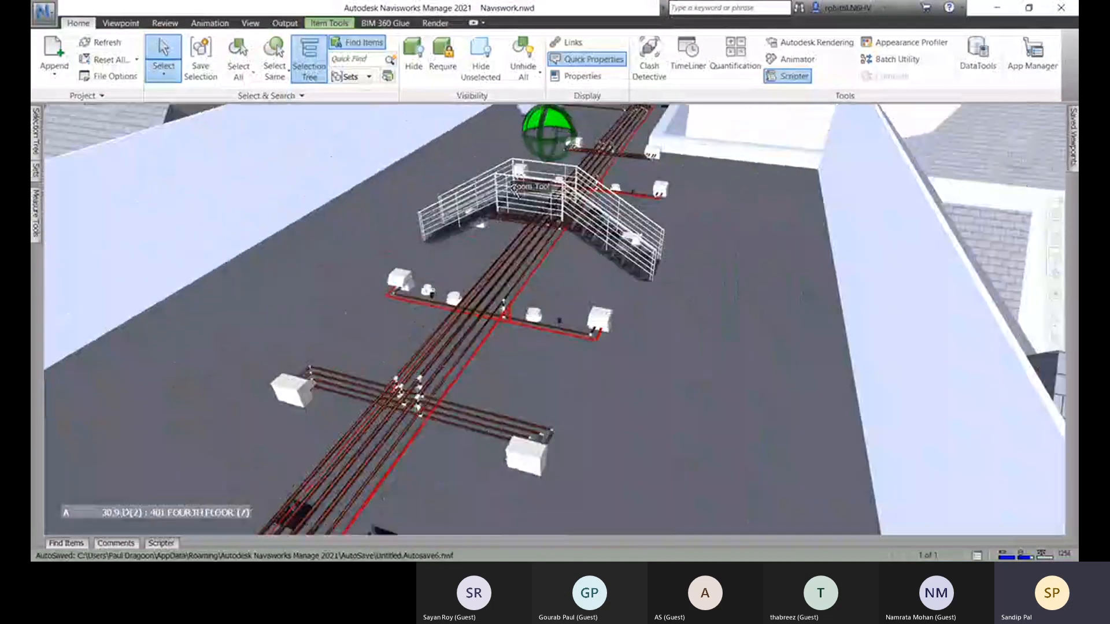
{"action": "left_click", "coordinate": [458, 238]}
{"action": "scroll", "coordinate": [538, 226], "scroll_direction": "up", "scroll_amount": 6}
{"action": "left_click_drag", "start_coordinate": [569, 200], "coordinate": [676, 340]}
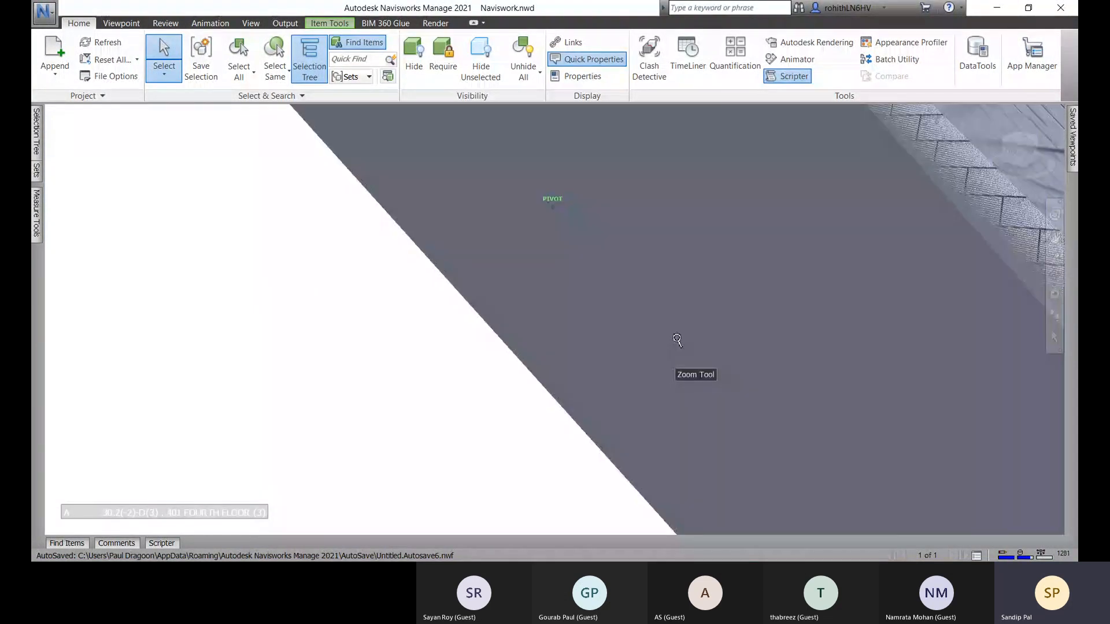
{"action": "scroll", "coordinate": [676, 339], "scroll_direction": "down", "scroll_amount": 8}
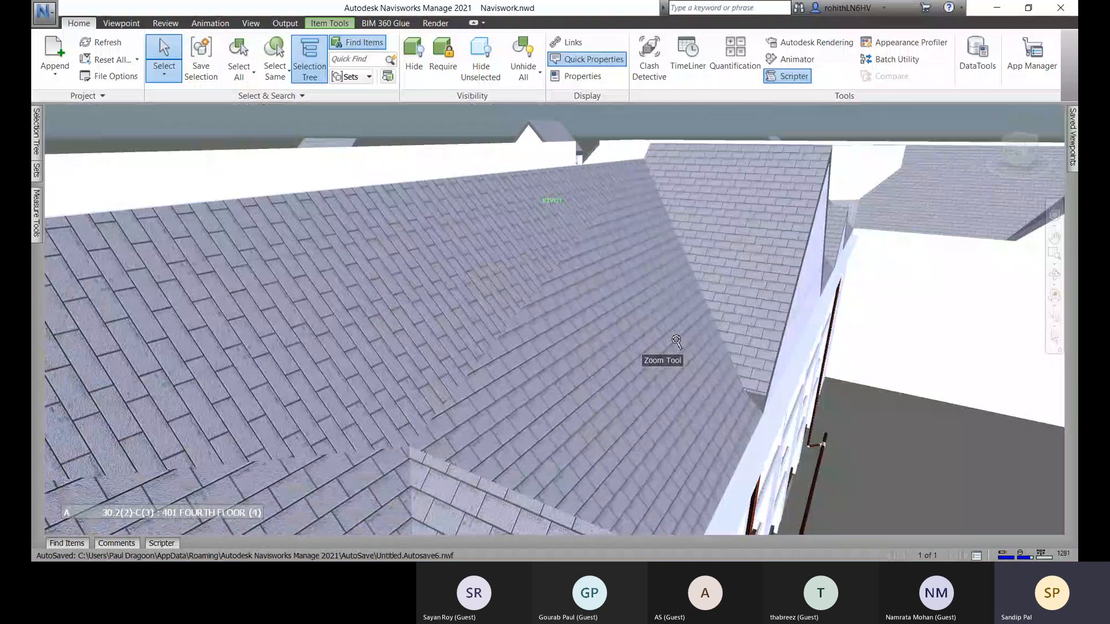
Step: Select the dresser beside the round table in the third-floor bedroom behind the balcony
{"action": "middle_click_drag", "start_coordinate": [677, 340], "coordinate": [524, 117]}
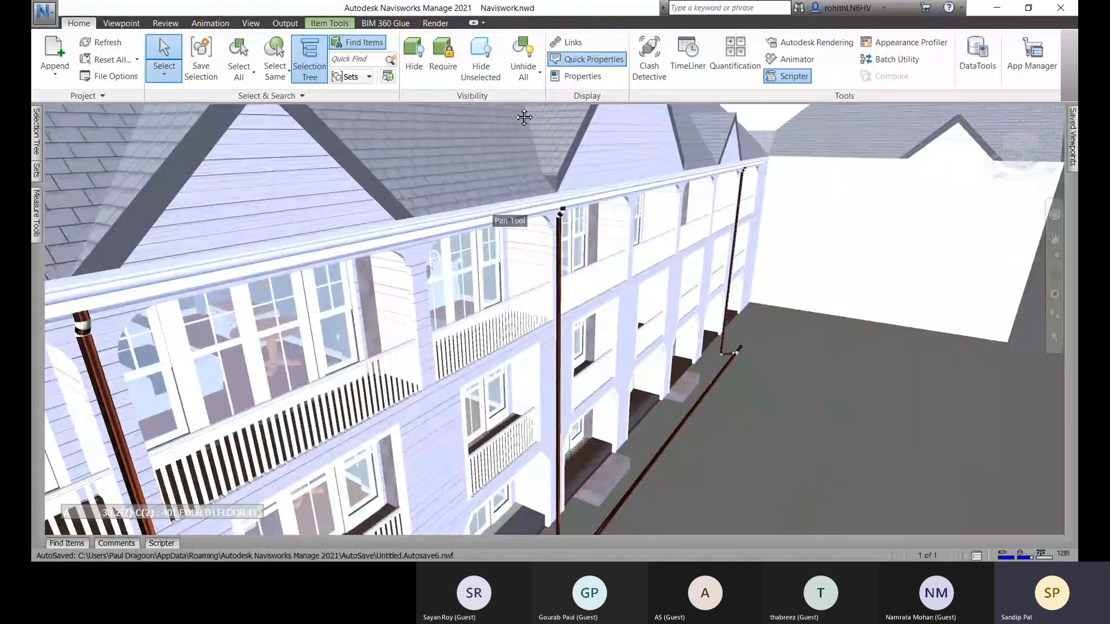
{"action": "scroll", "coordinate": [219, 269], "scroll_direction": "up", "scroll_amount": 3}
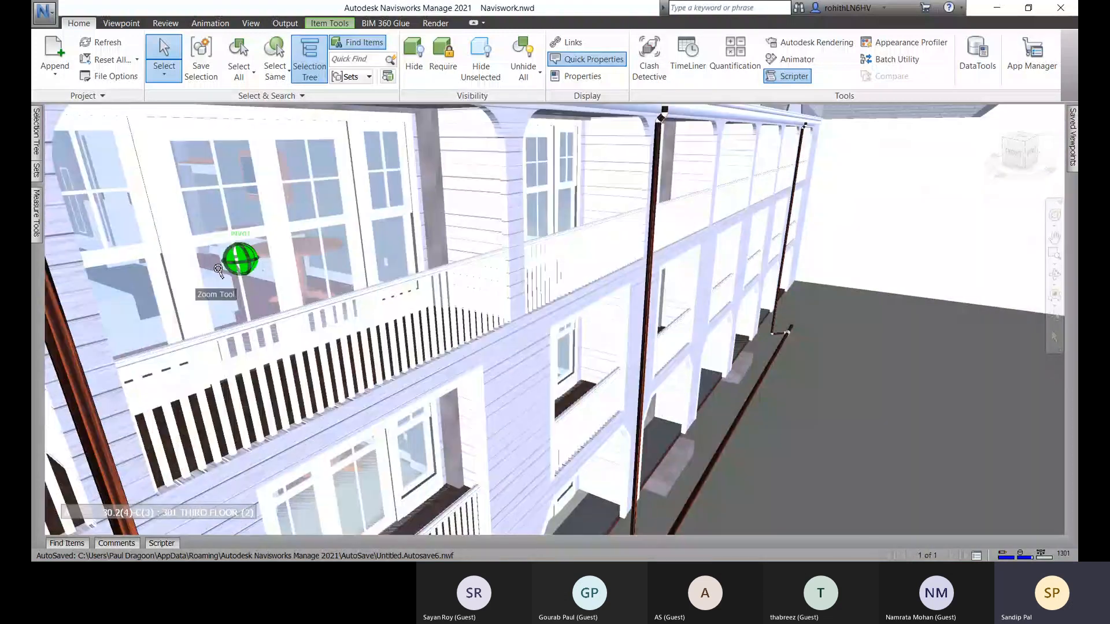
{"action": "scroll", "coordinate": [219, 270], "scroll_direction": "up", "scroll_amount": 5}
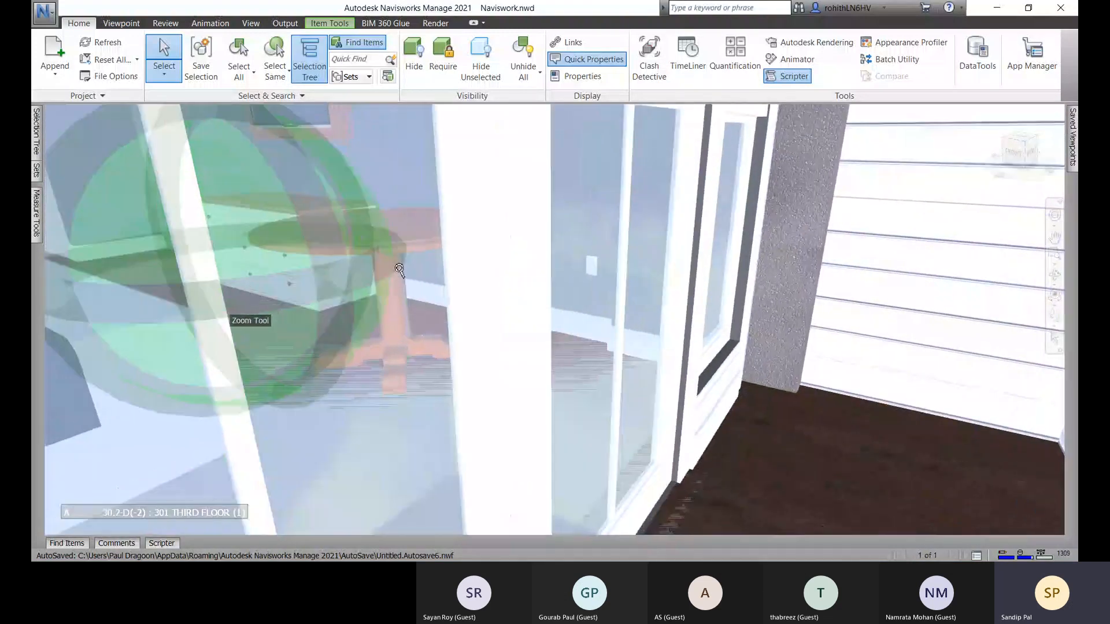
{"action": "middle_click_drag", "start_coordinate": [249, 291], "coordinate": [67, 347]}
{"action": "middle_click_drag", "start_coordinate": [209, 339], "coordinate": [322, 352]}
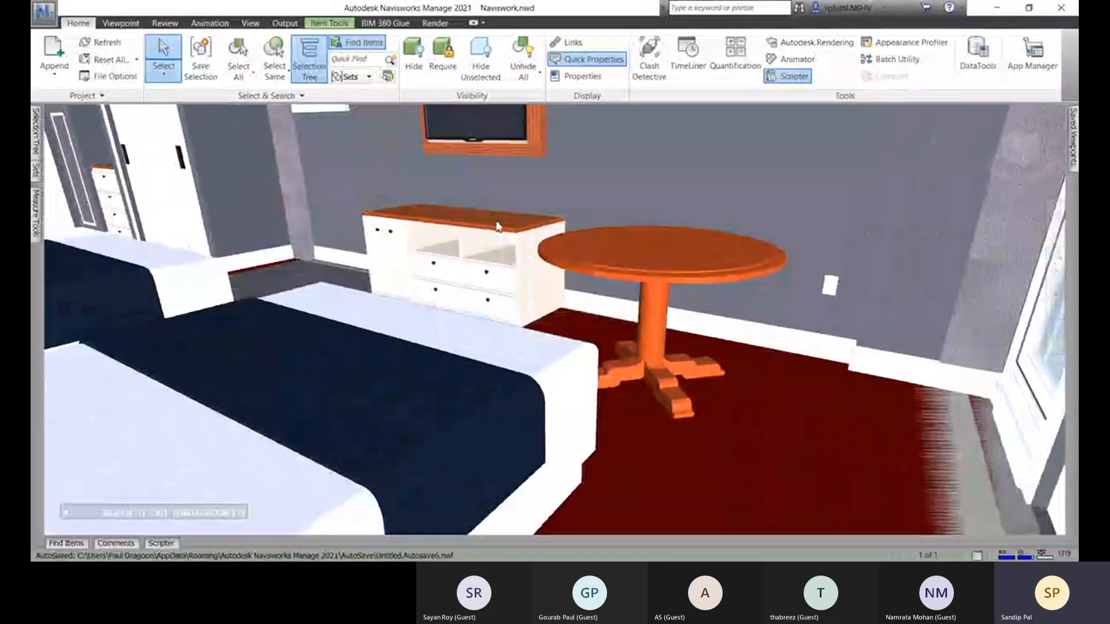
{"action": "scroll", "coordinate": [497, 226], "scroll_direction": "up", "scroll_amount": 3}
{"action": "left_click", "coordinate": [362, 257]}
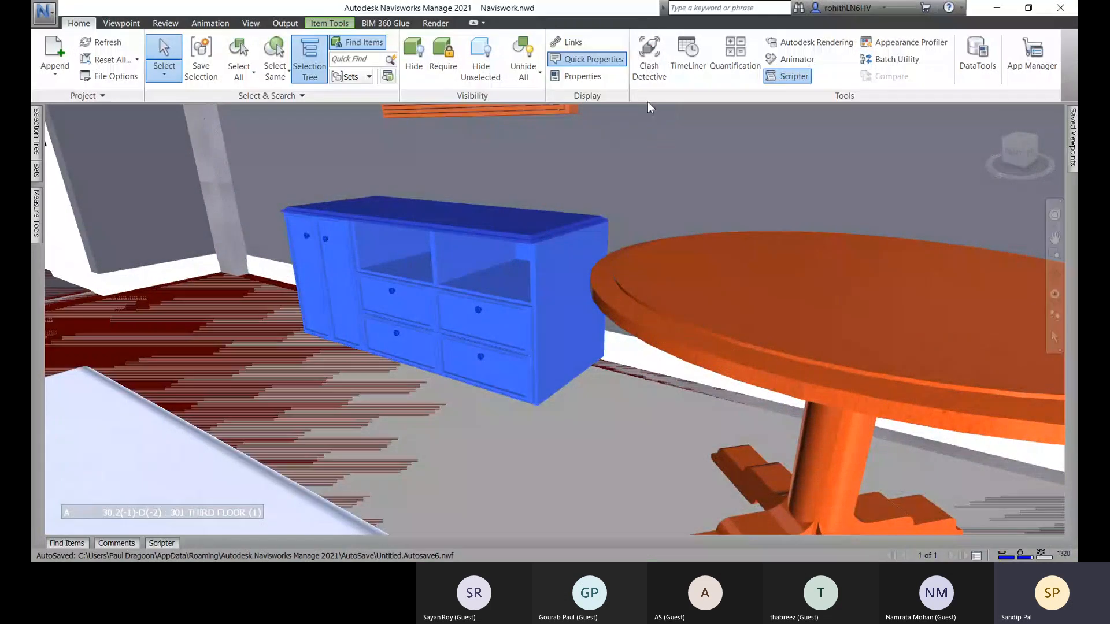
Step: Open the Properties window, examine the dresser's material, Element ID, TimeLiner and item properties, and widen the Value column
{"action": "left_click", "coordinate": [582, 77]}
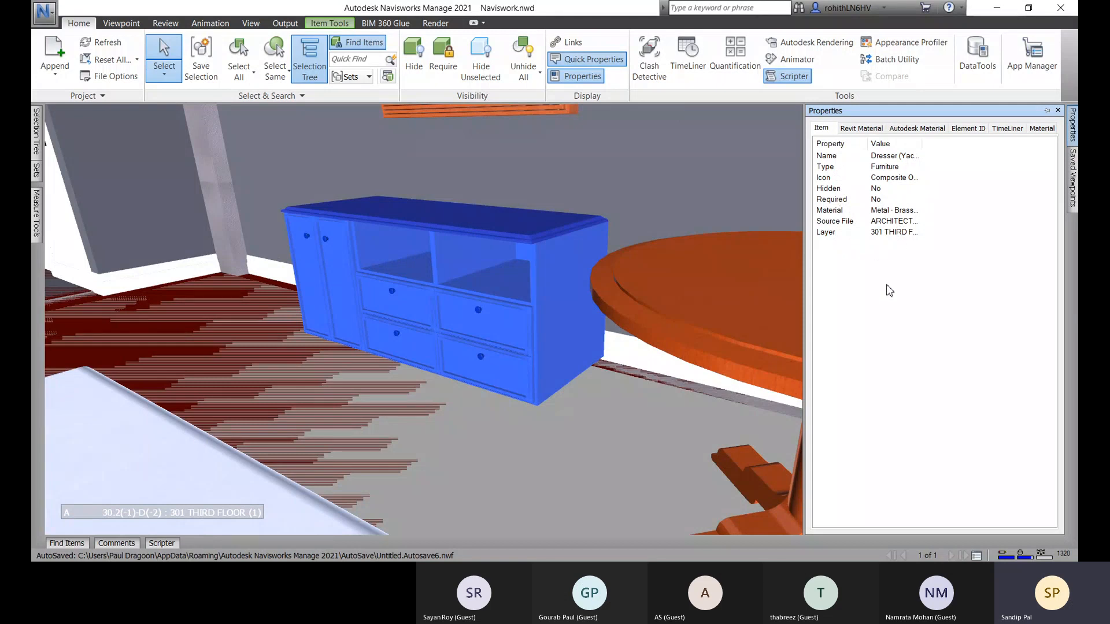
{"action": "left_click", "coordinate": [865, 130]}
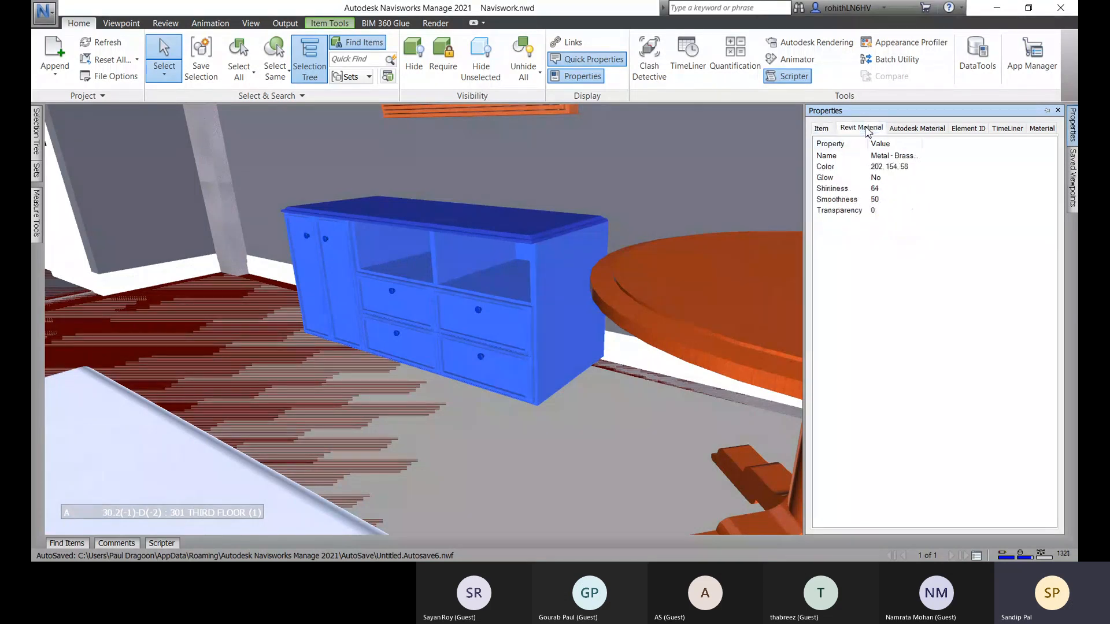
{"action": "left_click", "coordinate": [925, 129]}
{"action": "left_click", "coordinate": [968, 128]}
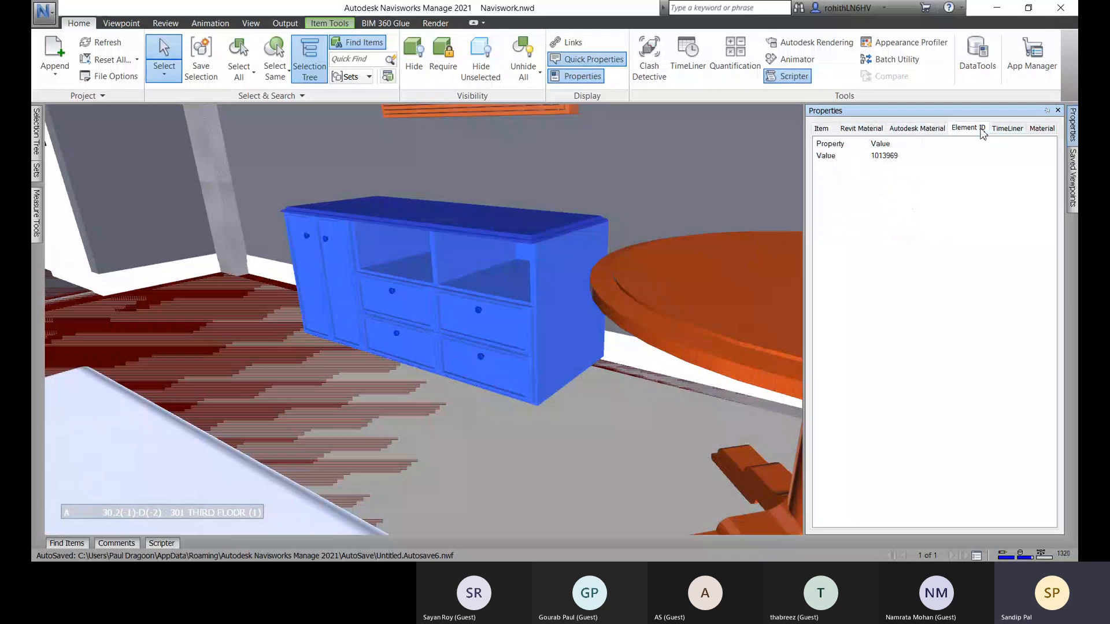
{"action": "left_click", "coordinate": [1008, 128]}
{"action": "left_click", "coordinate": [1042, 129]}
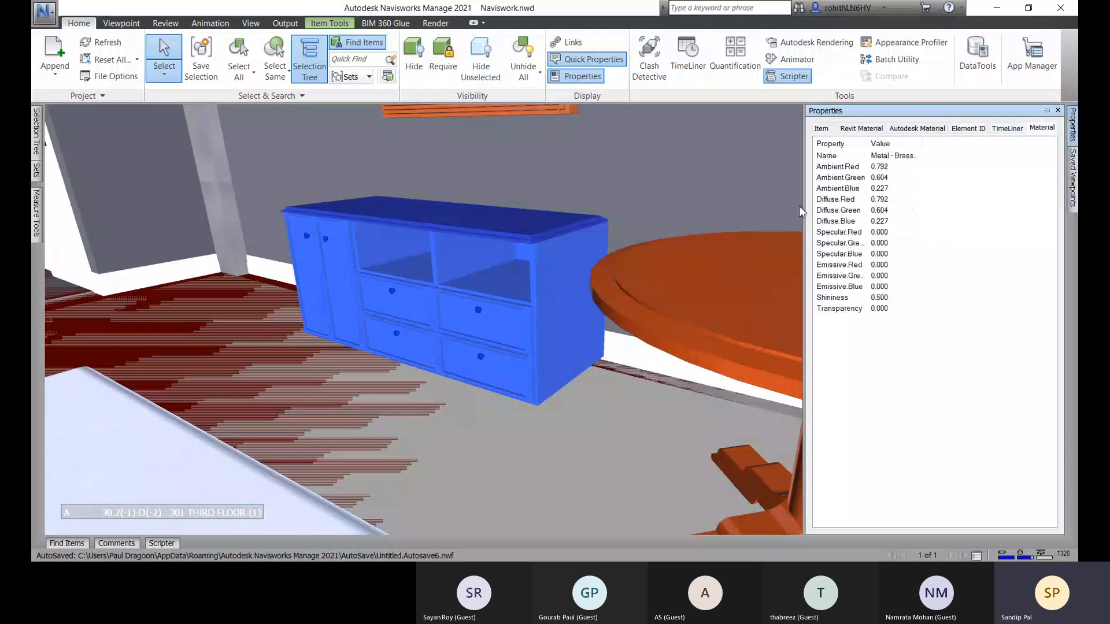
{"action": "left_click", "coordinate": [820, 128]}
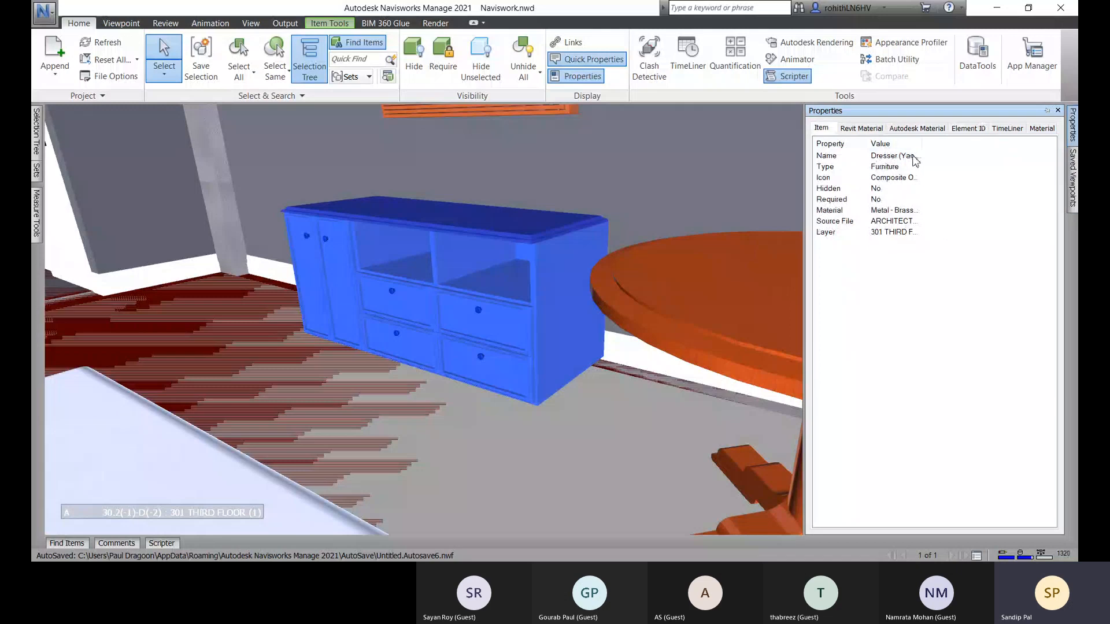
{"action": "left_click_drag", "start_coordinate": [925, 144], "coordinate": [960, 144]}
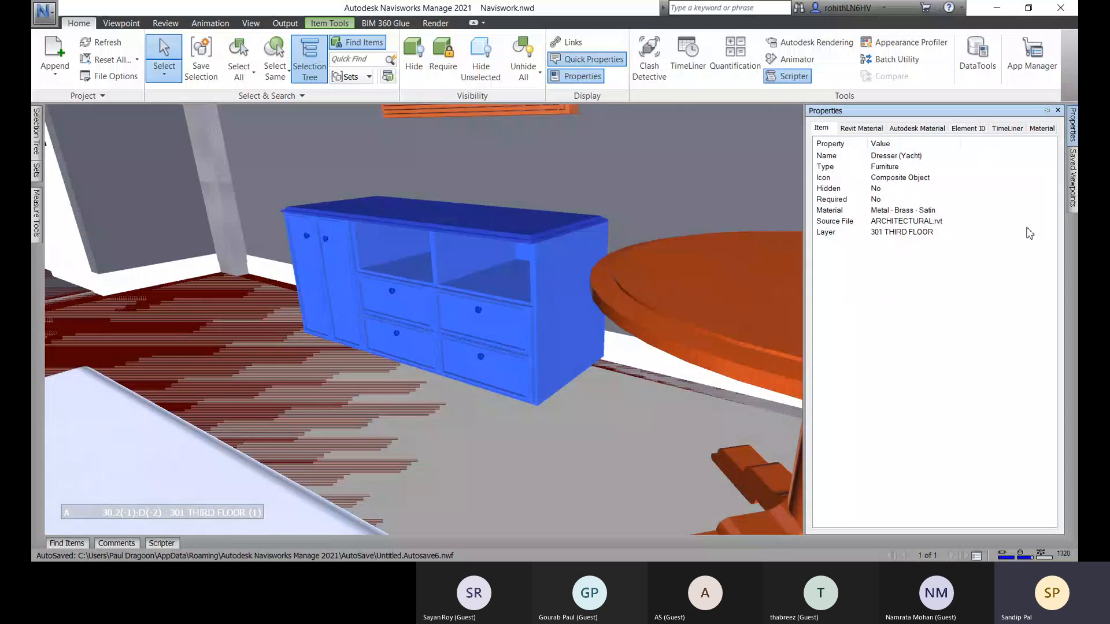
Step: Add a new user data tab to the dresser's properties and display it
{"action": "right_click", "coordinate": [1034, 189]}
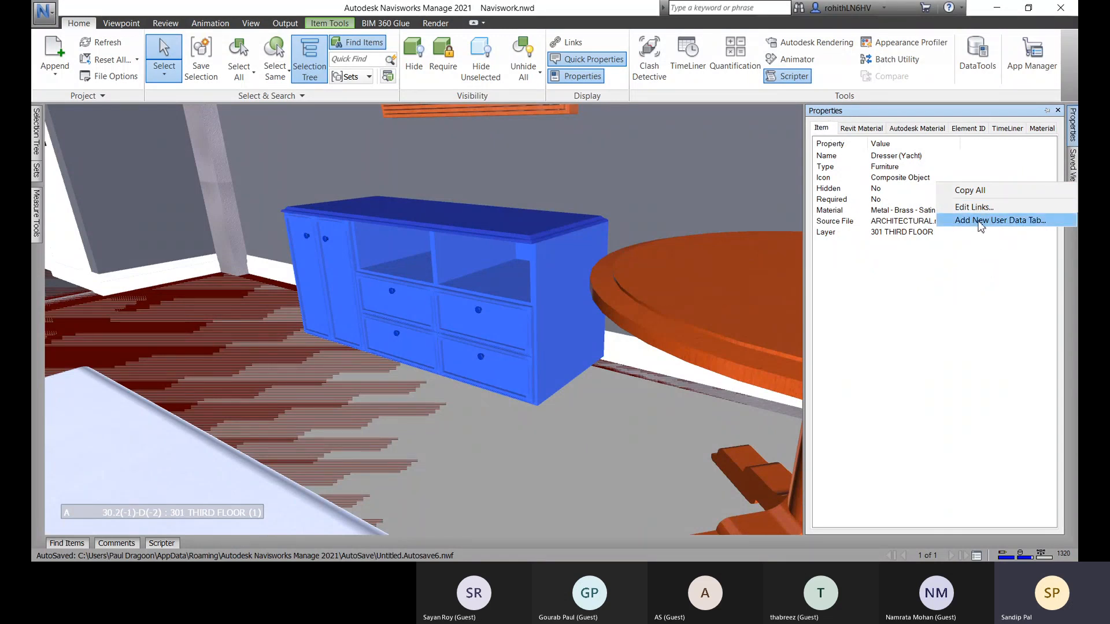
{"action": "left_click", "coordinate": [992, 224]}
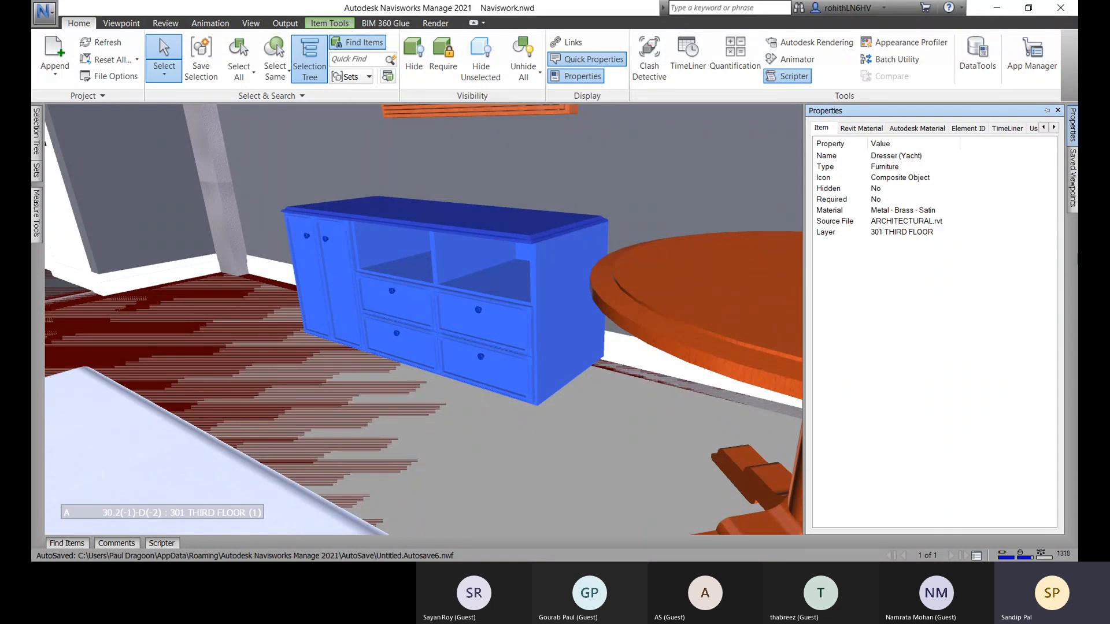
{"action": "left_click", "coordinate": [1054, 128]}
{"action": "left_click", "coordinate": [1054, 127]}
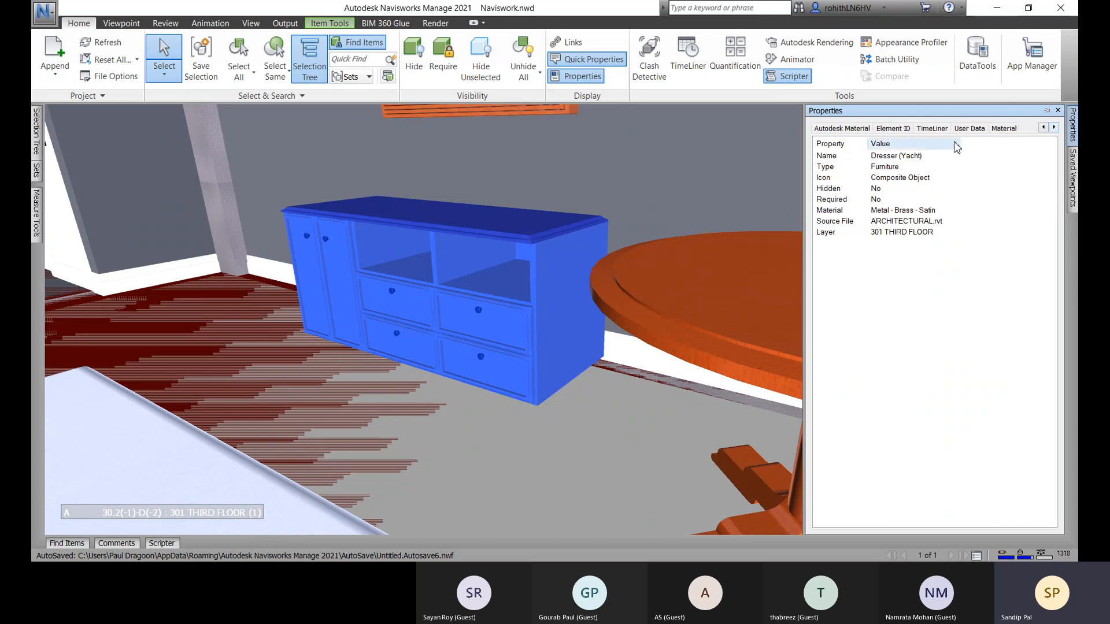
{"action": "left_click", "coordinate": [968, 131]}
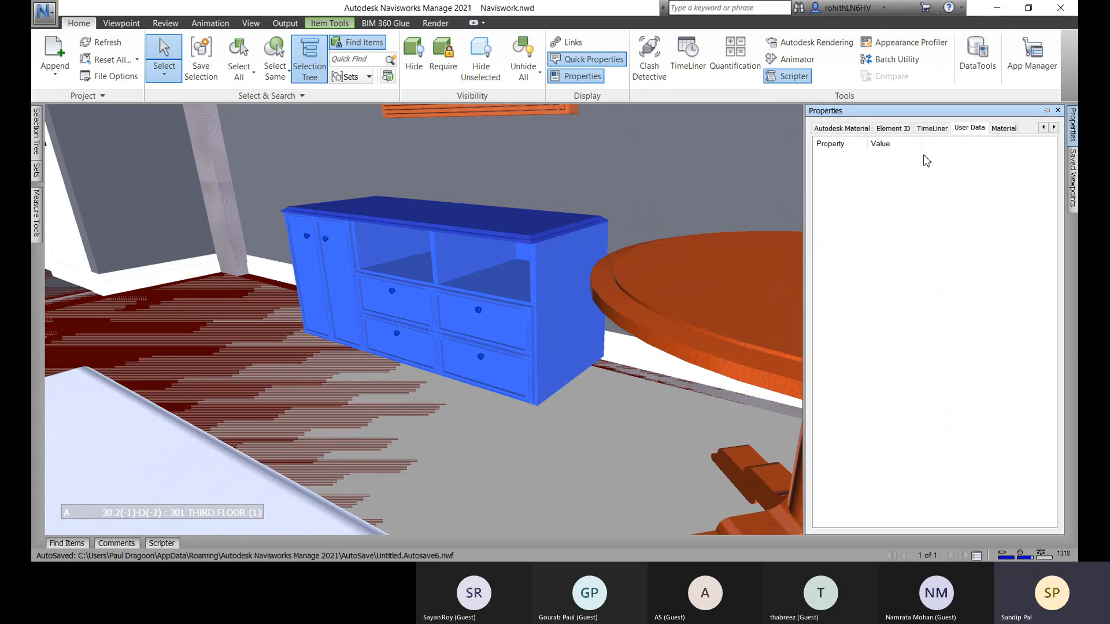
Step: Insert a String property named Drawer in the dresser's User Data
{"action": "right_click", "coordinate": [850, 171]}
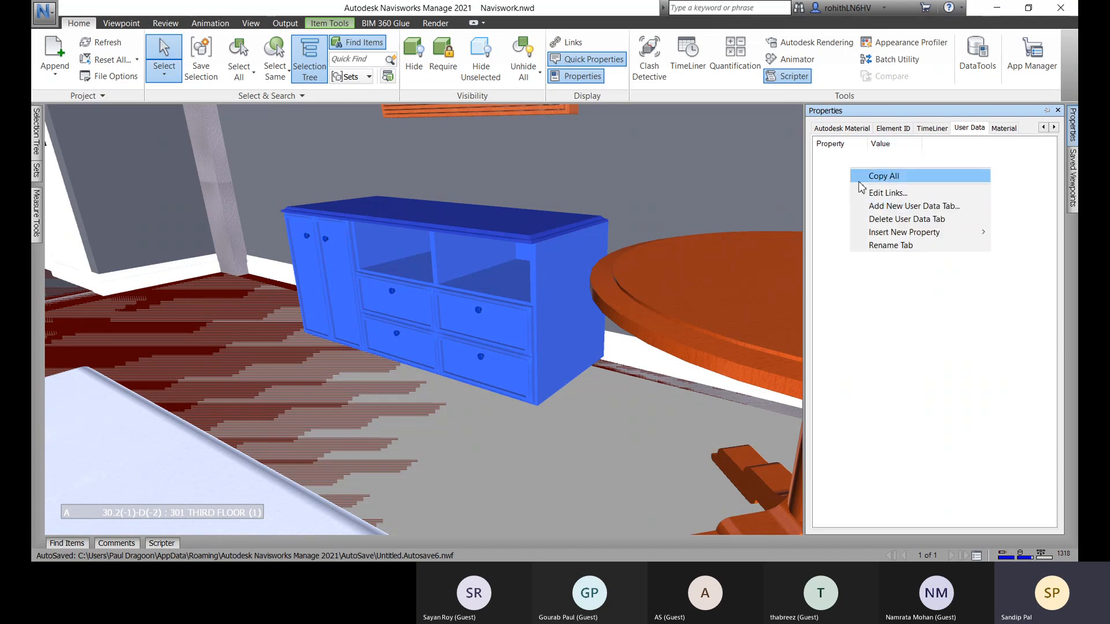
{"action": "mouse_move", "coordinate": [946, 239]}
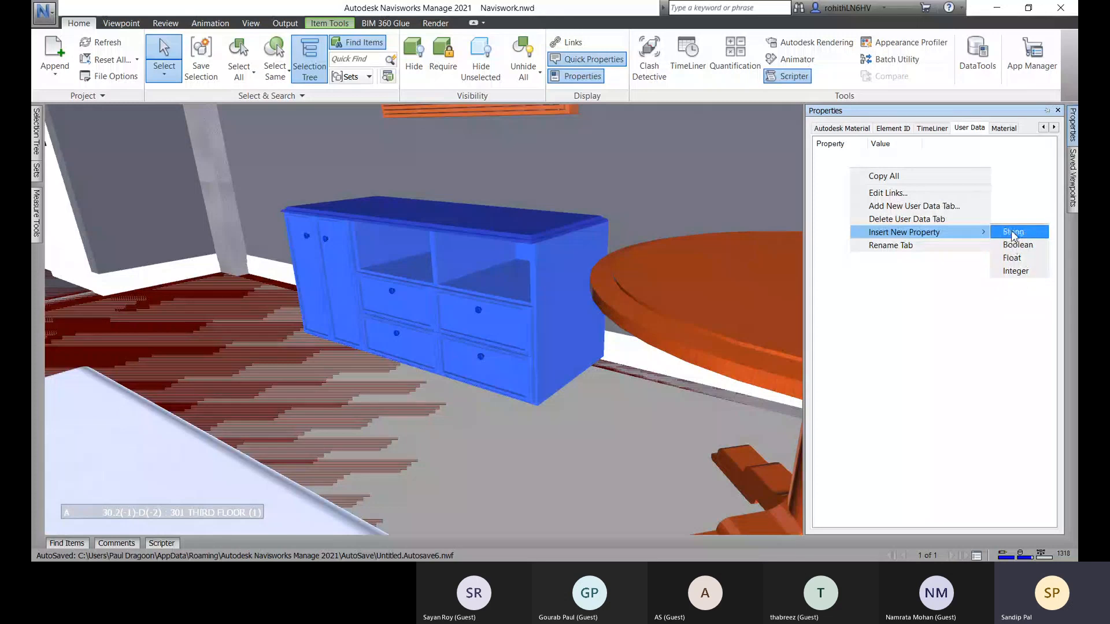
{"action": "left_click", "coordinate": [1016, 233]}
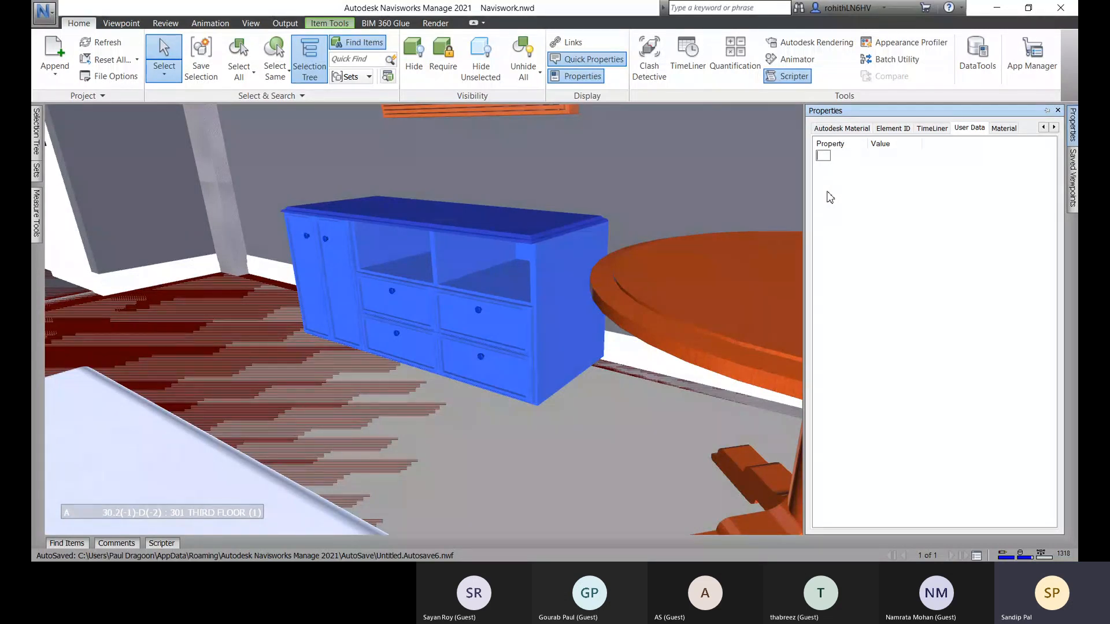
{"action": "type", "text": "D"}
{"action": "mouse_move", "coordinate": [527, 325]}
{"action": "key", "text": "Return"}
{"action": "right_click", "coordinate": [838, 158]}
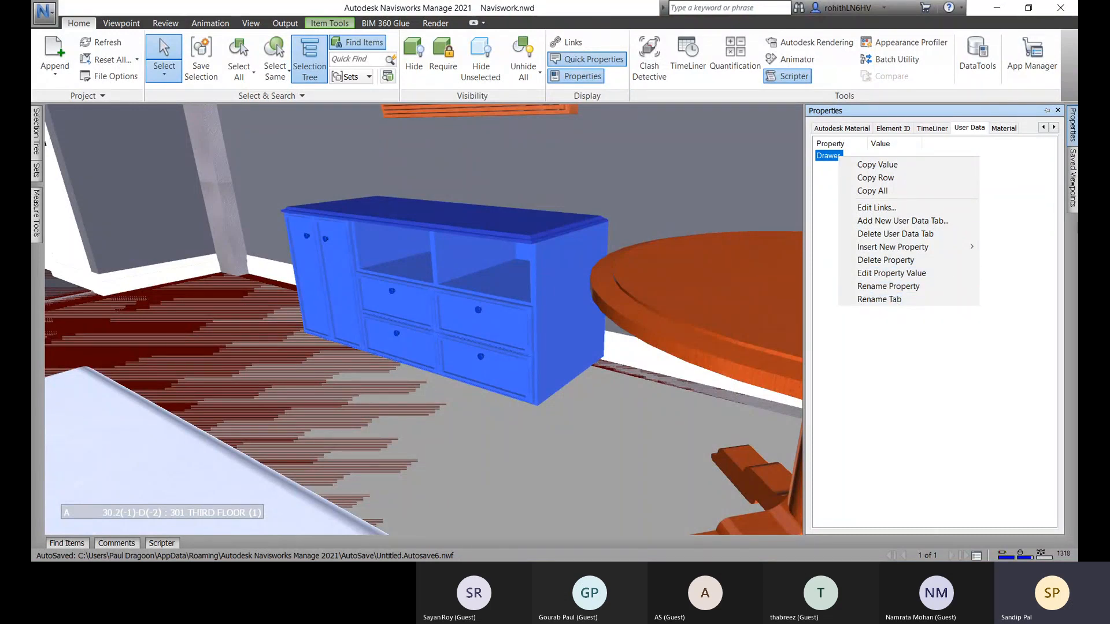
{"action": "left_click", "coordinate": [899, 302]}
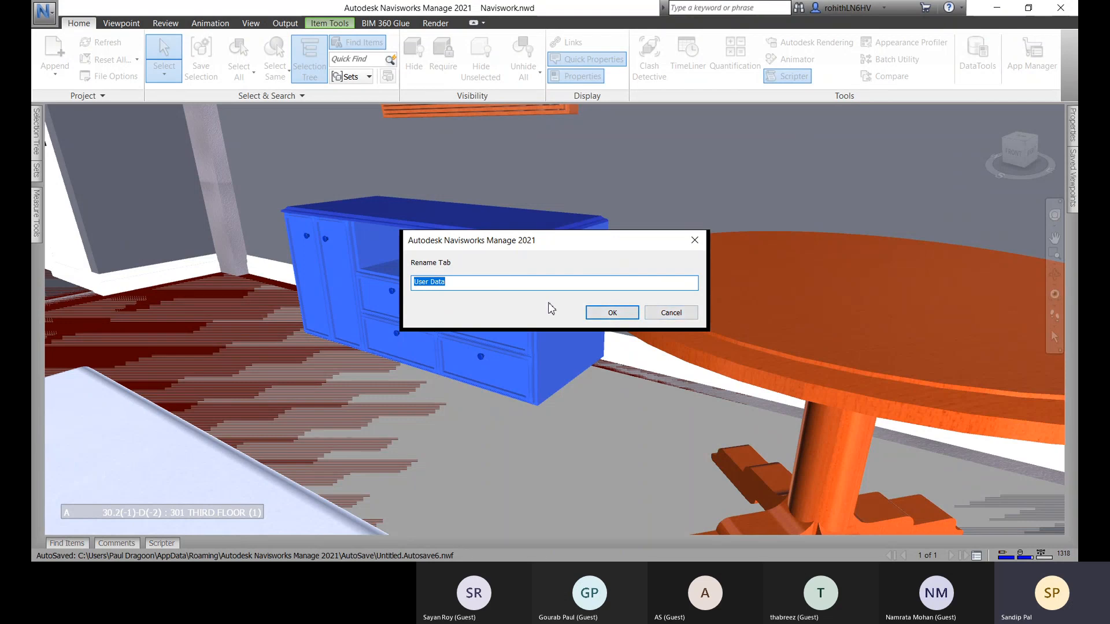
{"action": "left_click", "coordinate": [668, 315]}
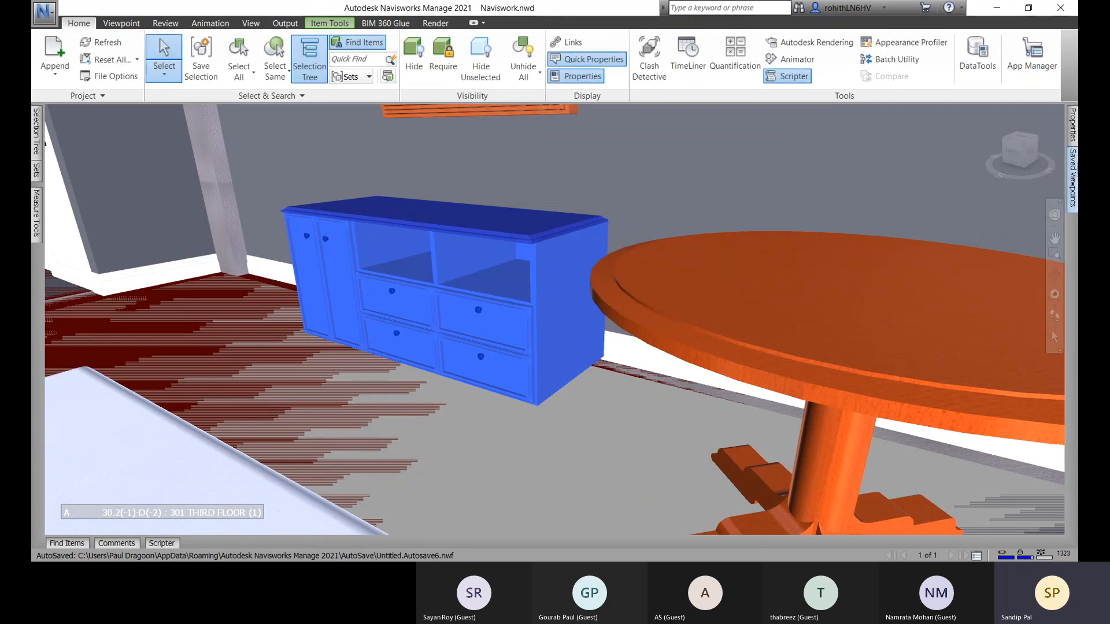
{"action": "mouse_move", "coordinate": [1075, 138]}
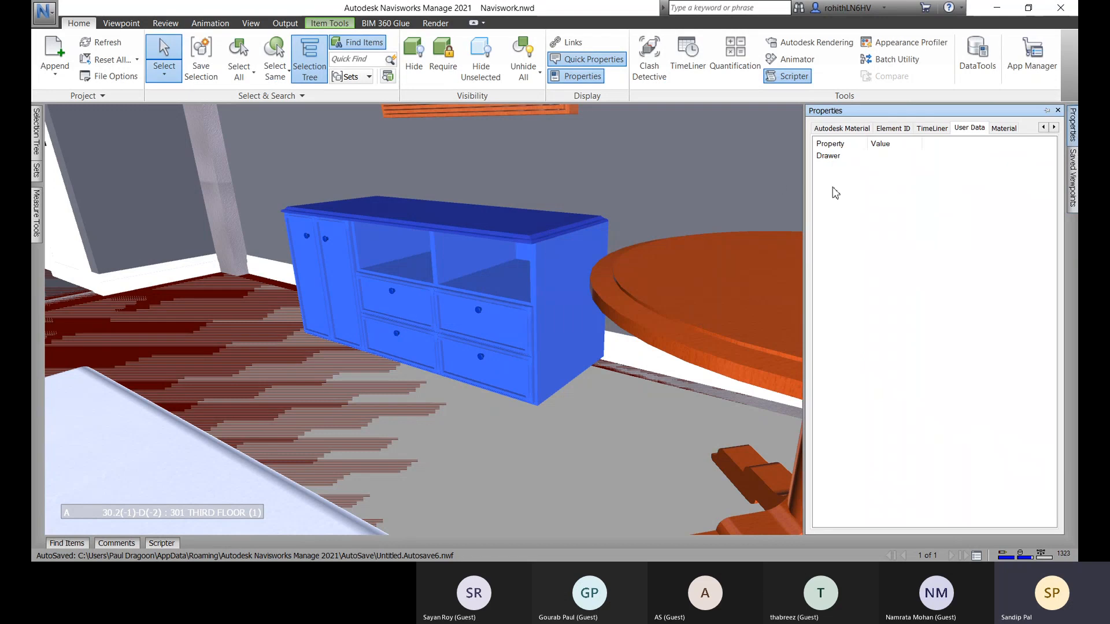
{"action": "right_click", "coordinate": [889, 161]}
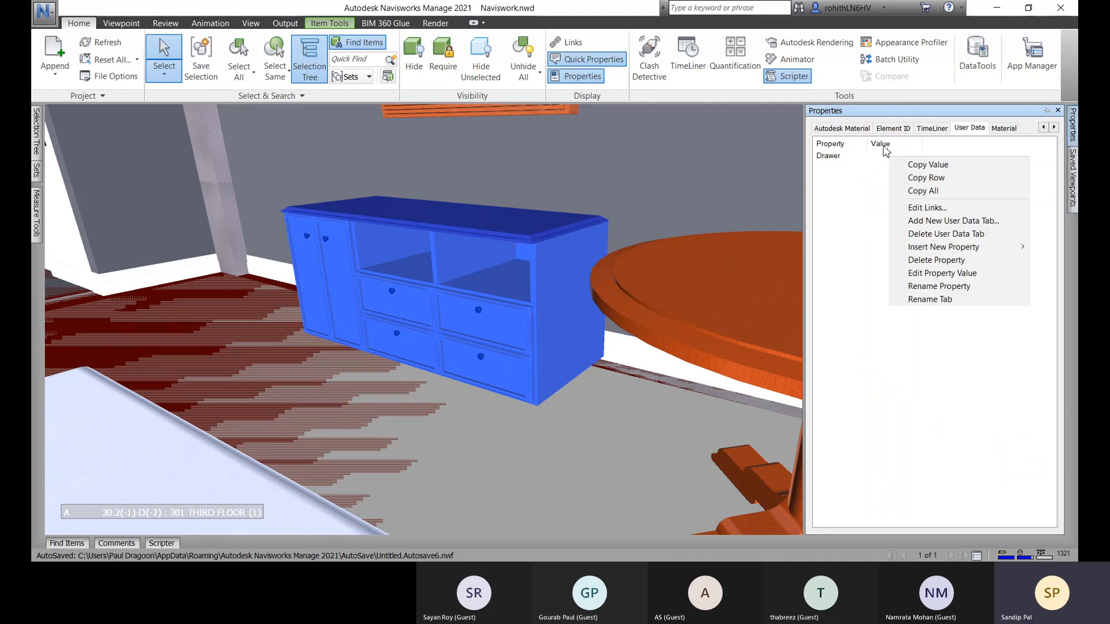
{"action": "key", "text": "Escape"}
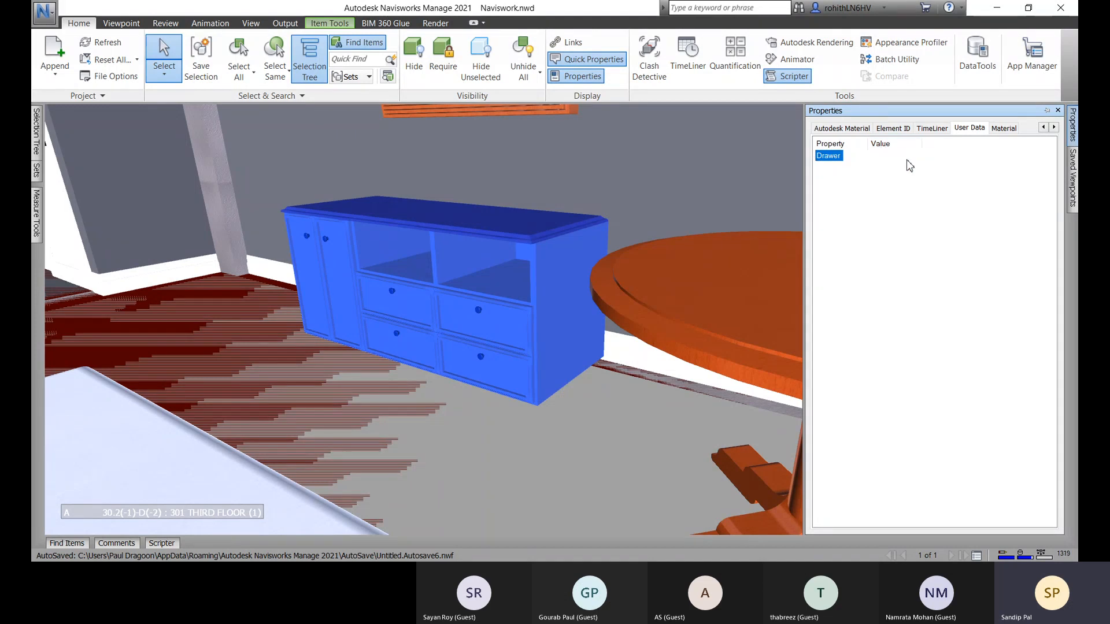
Step: Insert a Boolean property named Automataic in the dresser's User Data and set its value to Yes
{"action": "right_click", "coordinate": [885, 159]}
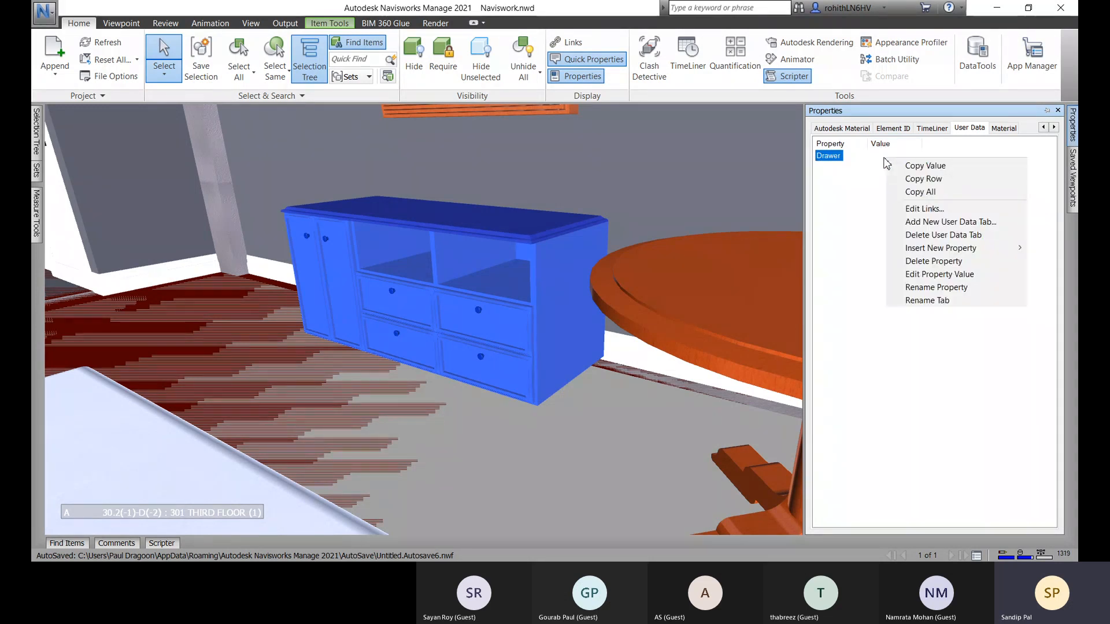
{"action": "mouse_move", "coordinate": [1015, 254]}
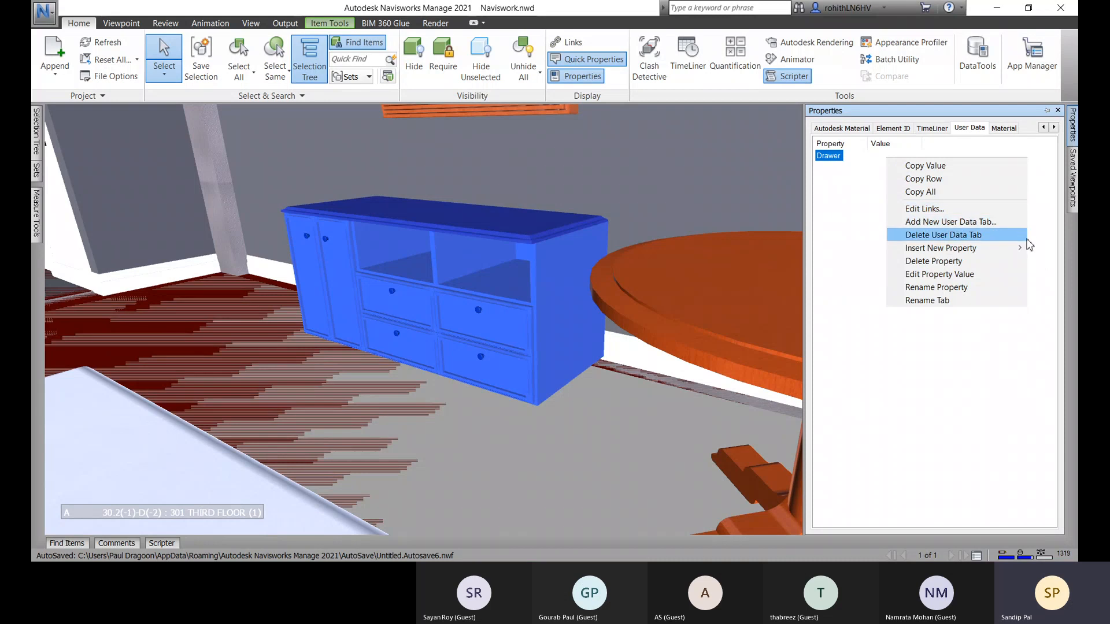
{"action": "left_click", "coordinate": [854, 261]}
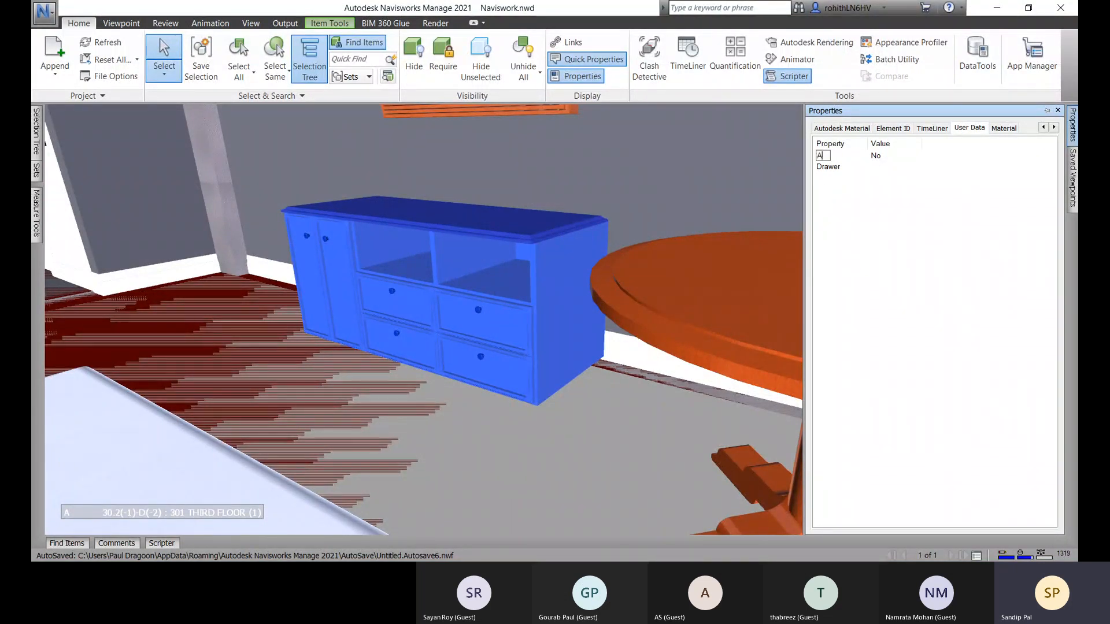
{"action": "type", "text": "utomataic"}
{"action": "key", "text": "Return"}
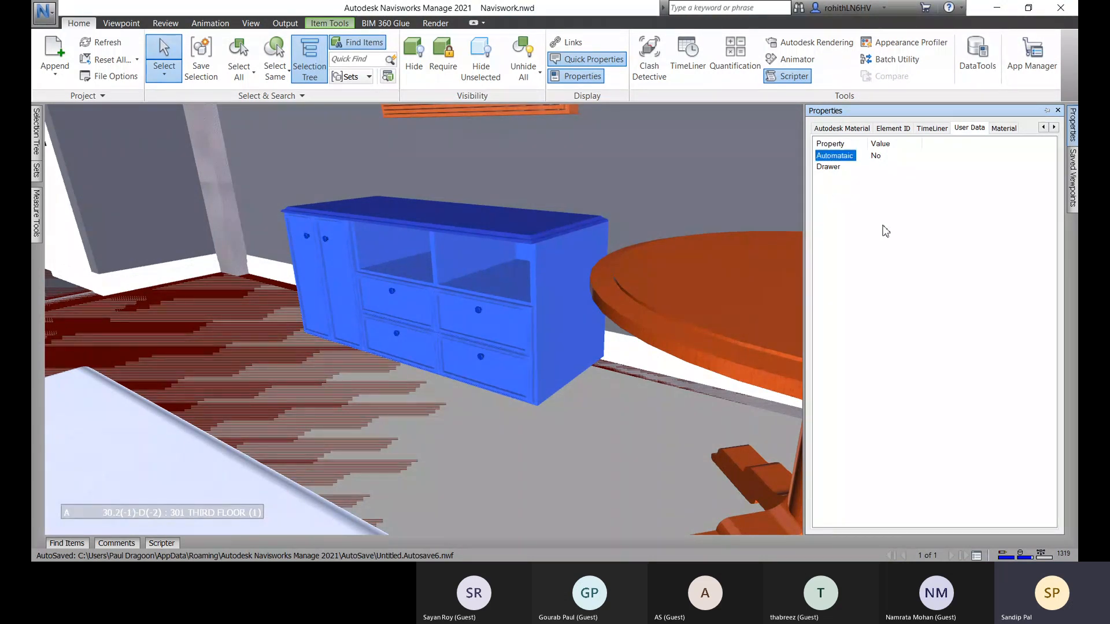
{"action": "left_click", "coordinate": [893, 161]}
{"action": "left_click", "coordinate": [876, 156]}
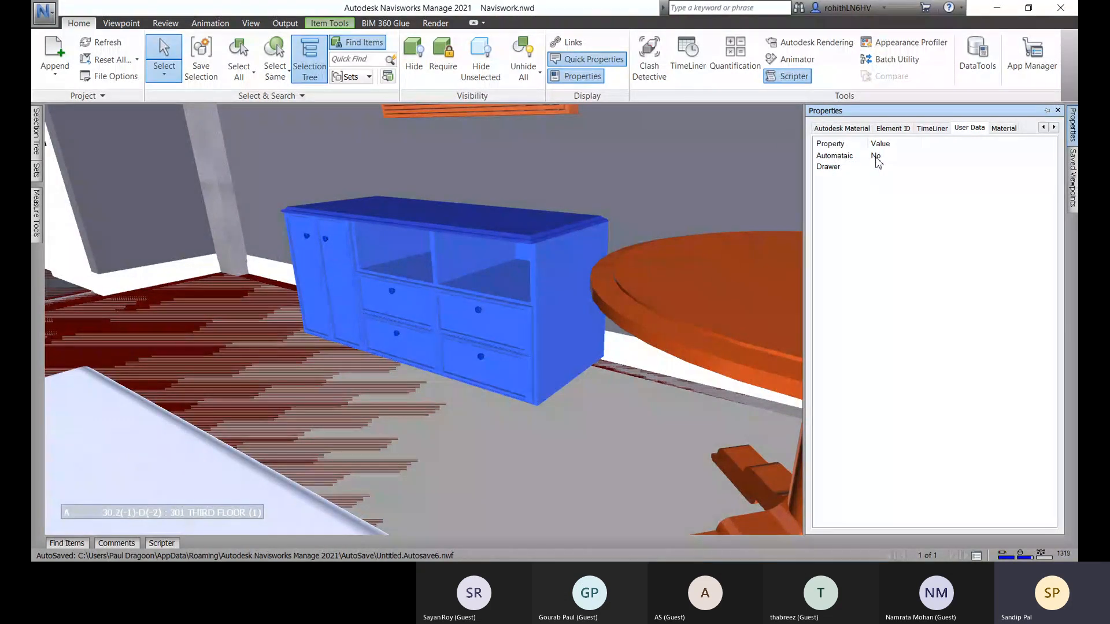
Step: Rename the misspelled Boolean property in the dresser's User Data as Automatic
{"action": "left_click", "coordinate": [845, 156]}
{"action": "right_click", "coordinate": [846, 162]}
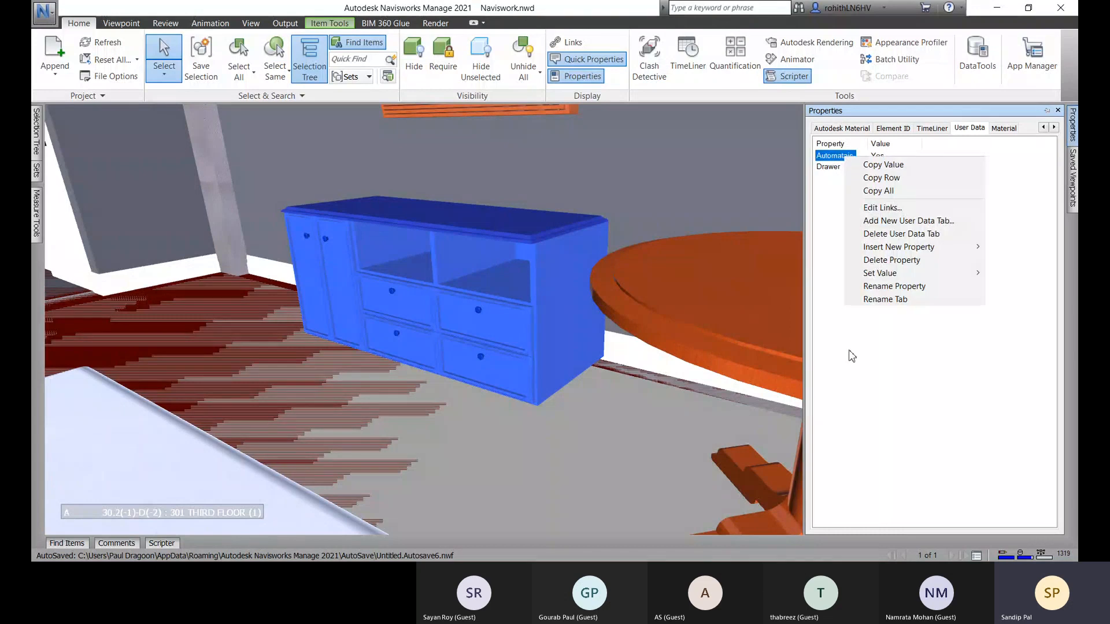
{"action": "left_click", "coordinate": [904, 287]}
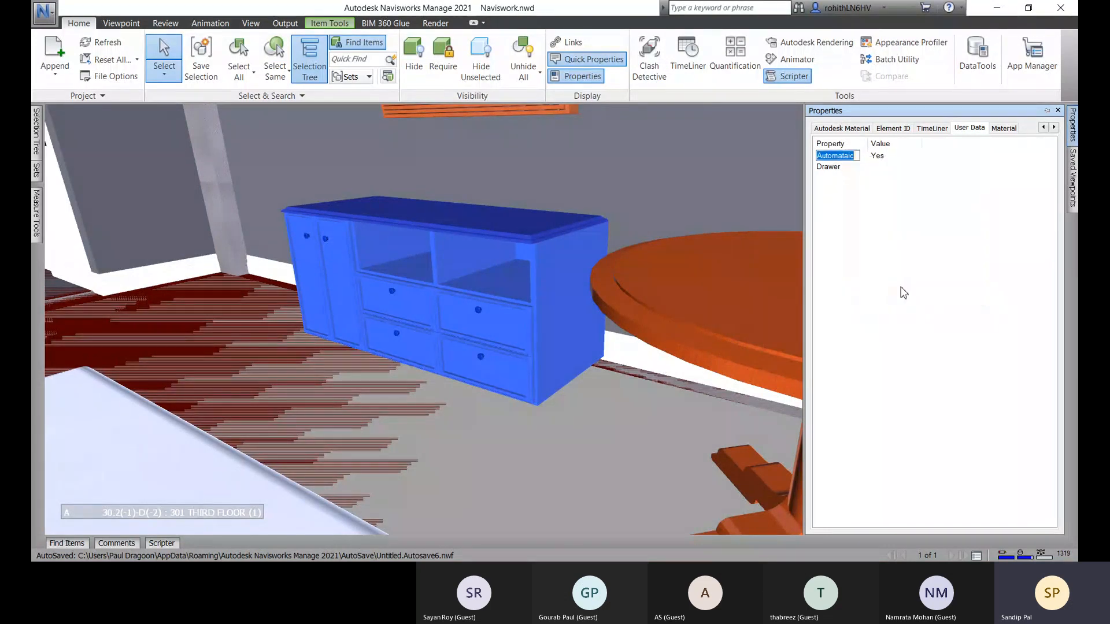
{"action": "left_click", "coordinate": [845, 160]}
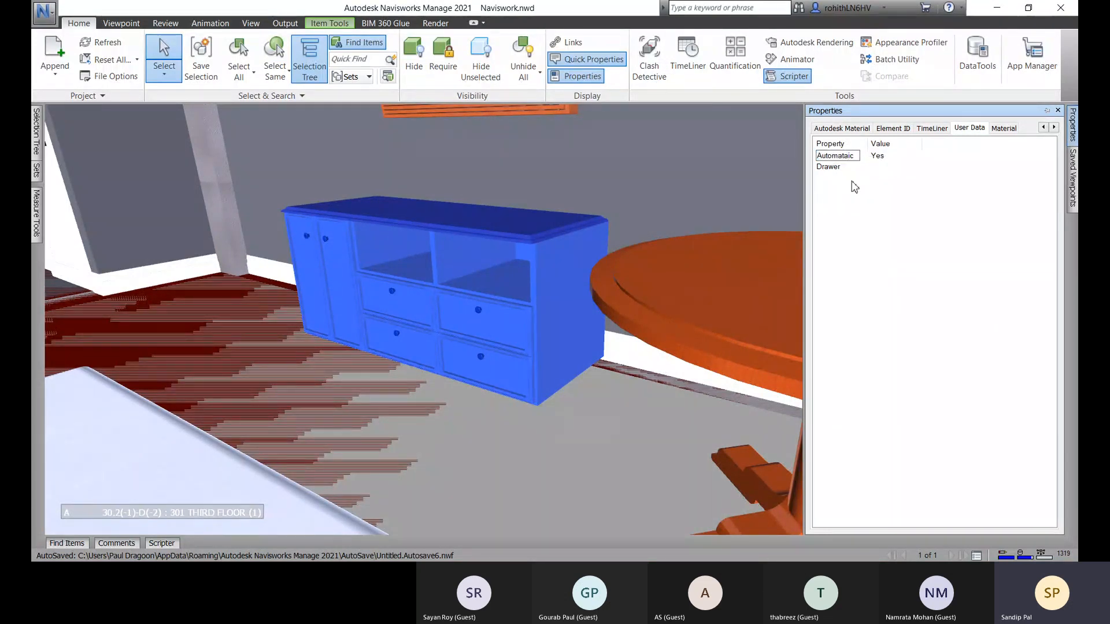
{"action": "key", "text": "Return"}
Step: Insert an Integer property named No. of drawers in the dresser's User Data
{"action": "right_click", "coordinate": [889, 205]}
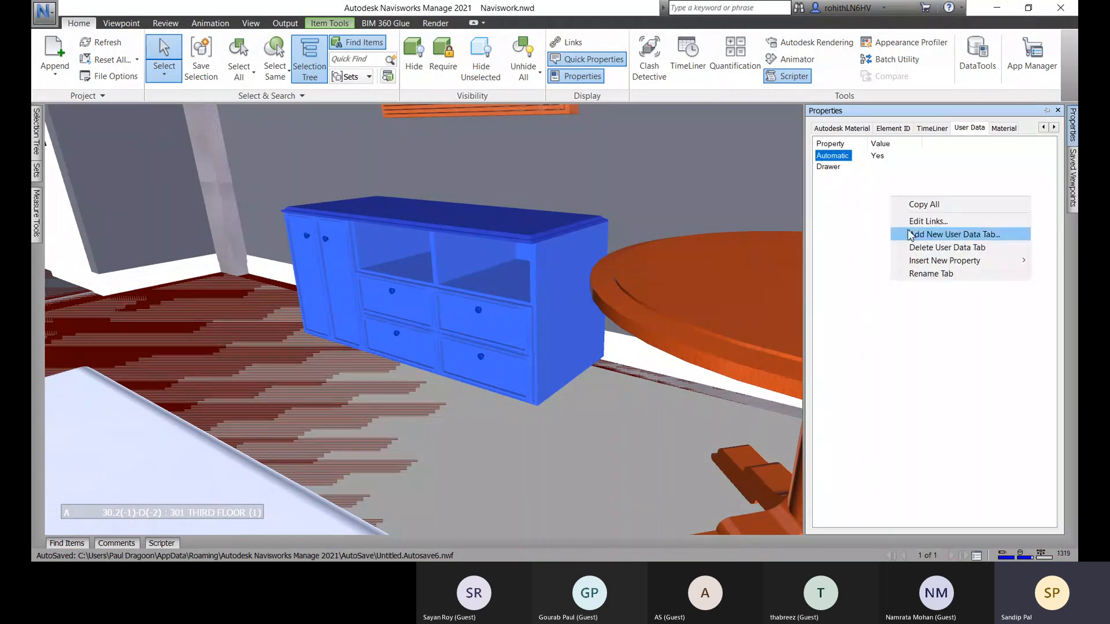
{"action": "mouse_move", "coordinate": [939, 264]}
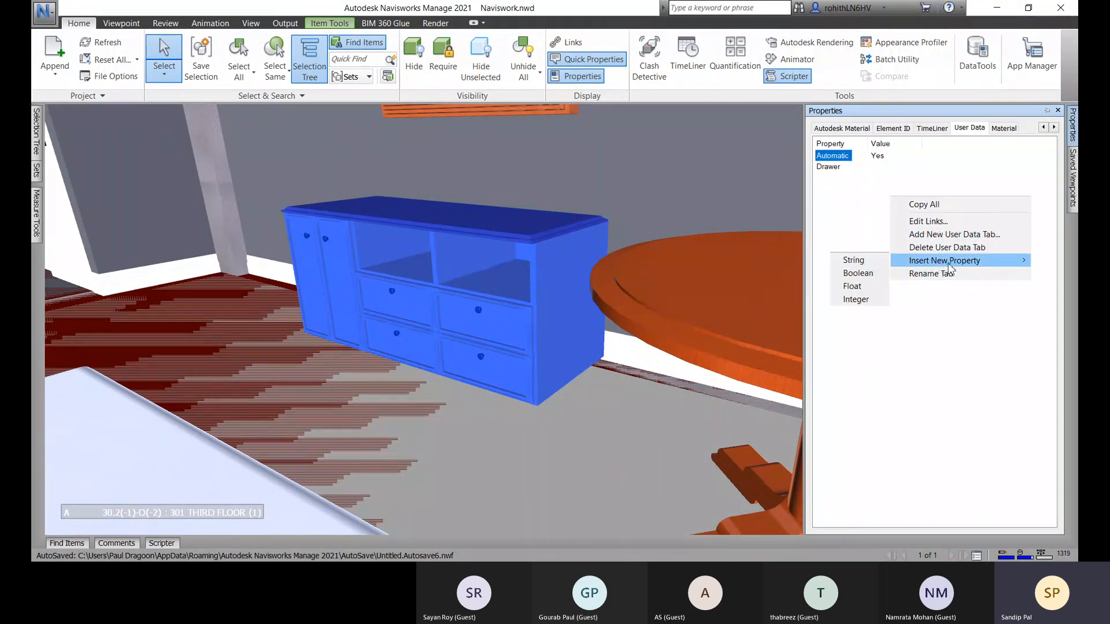
{"action": "left_click", "coordinate": [848, 293]}
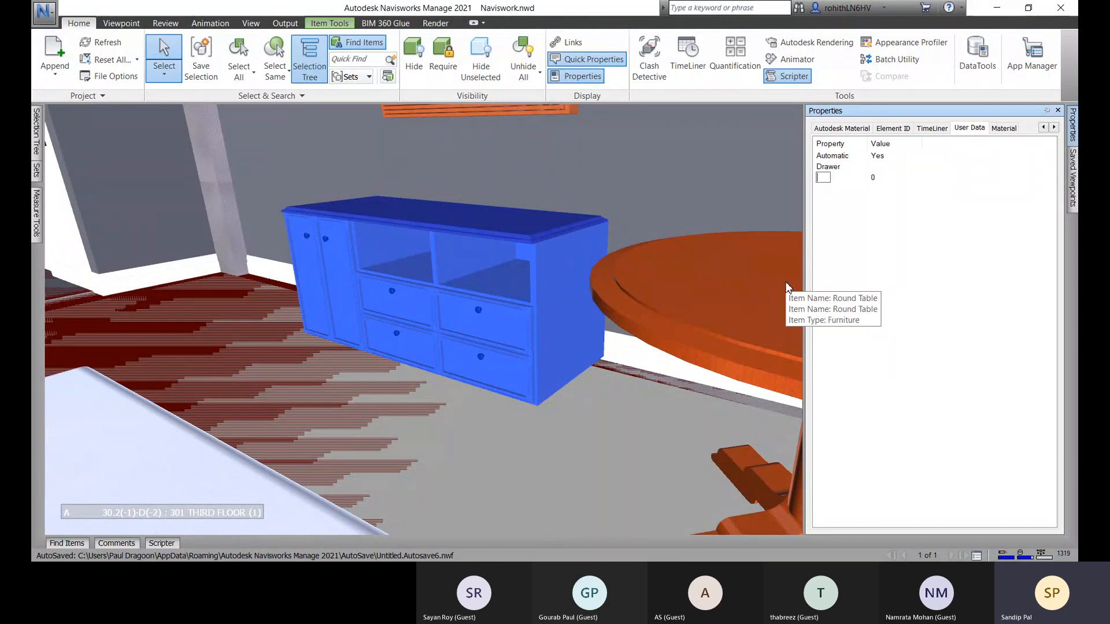
{"action": "type", "text": "N"}
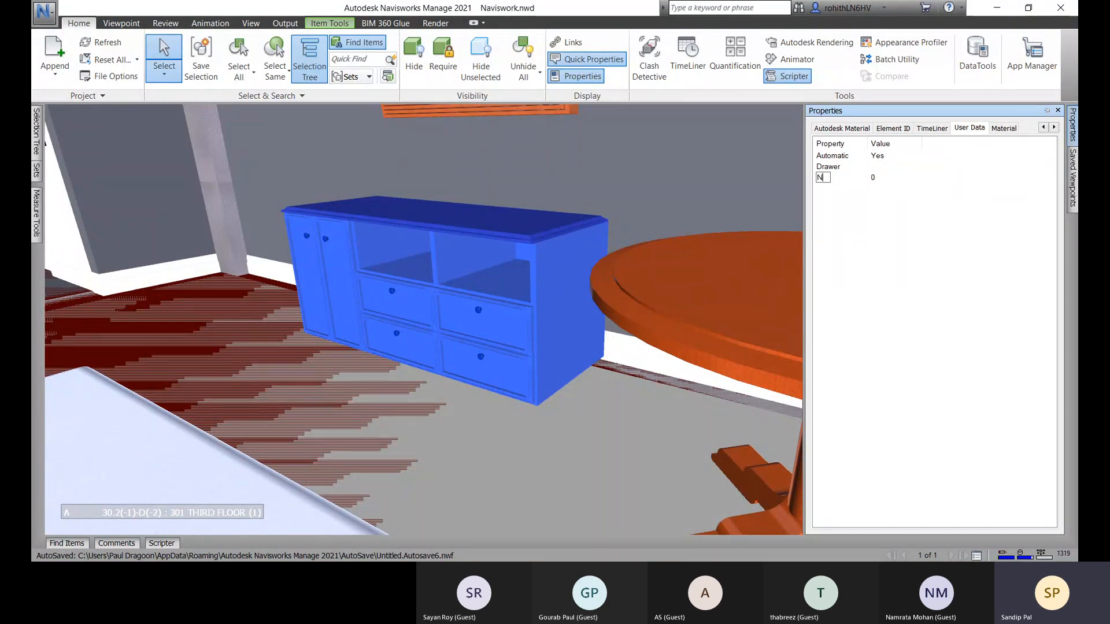
{"action": "type", "text": "o. of drawers"}
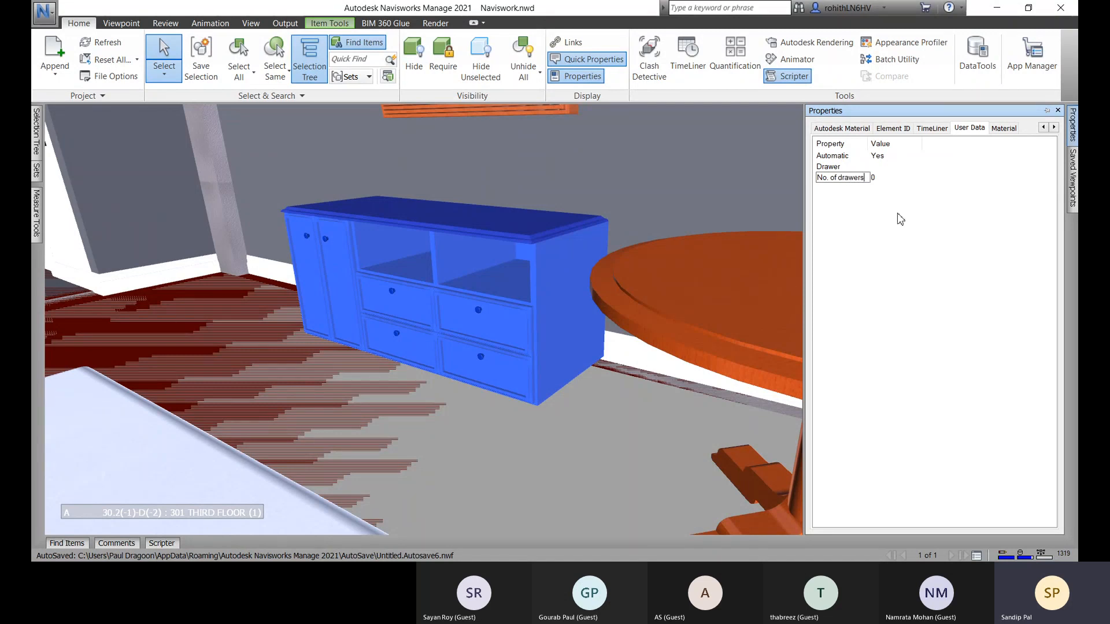
{"action": "key", "text": "Return"}
Step: Set the value of the No. of drawers property to 5
{"action": "double_click", "coordinate": [874, 178]}
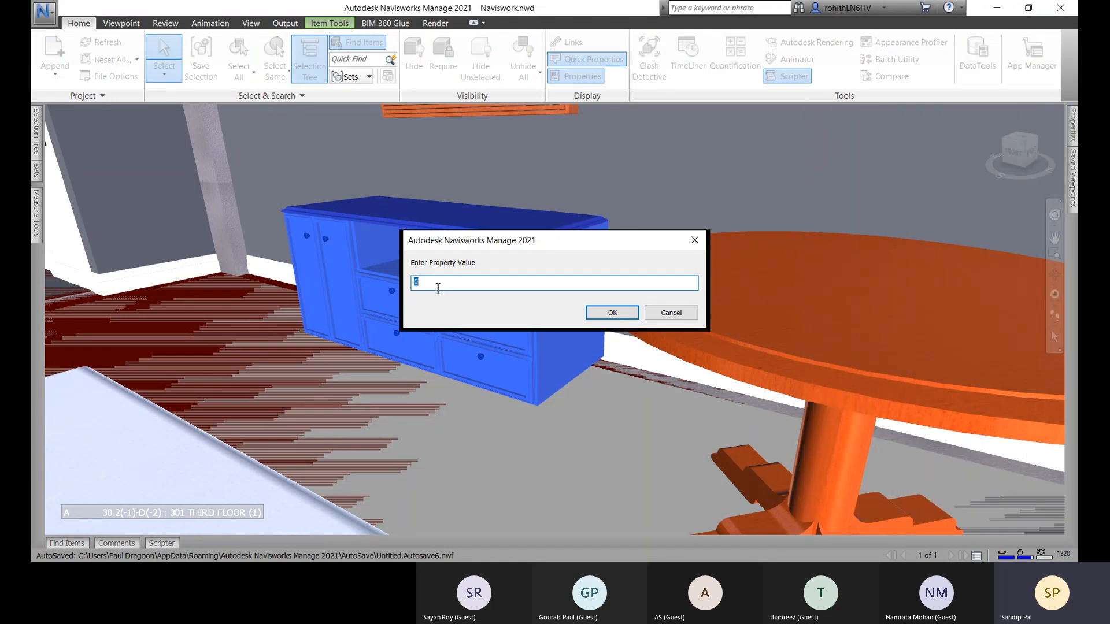
{"action": "type", "text": "6"}
{"action": "key", "text": "BackSpace"}
{"action": "left_click", "coordinate": [612, 312]}
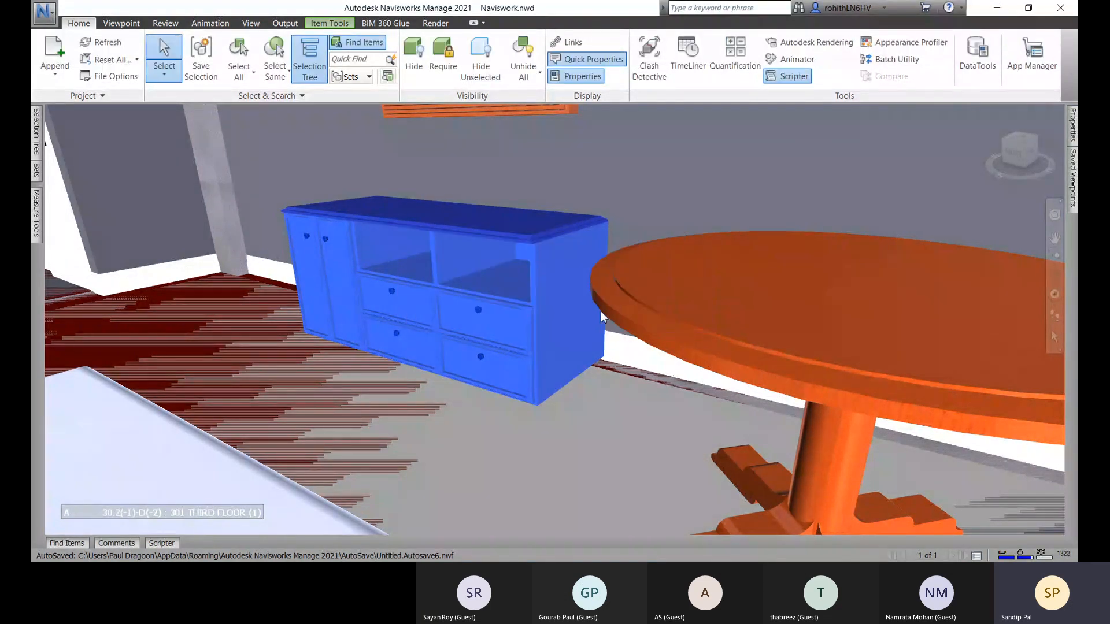
Step: Redisplay the dresser's properties and delete the Drawer property from its User Data
{"action": "left_click", "coordinate": [1072, 124]}
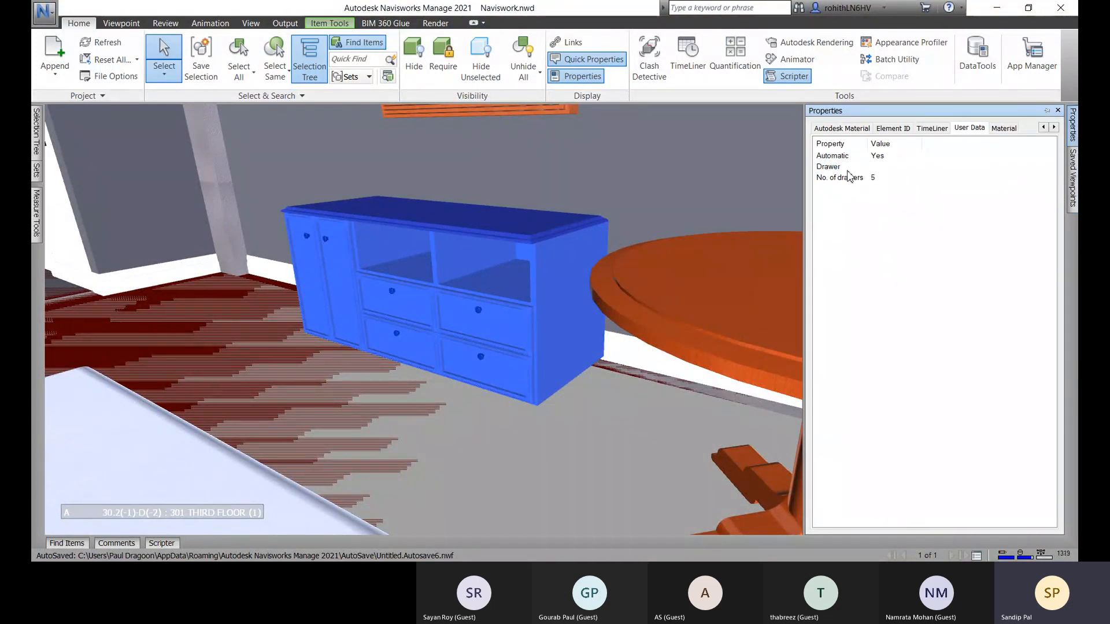
{"action": "right_click", "coordinate": [831, 168]}
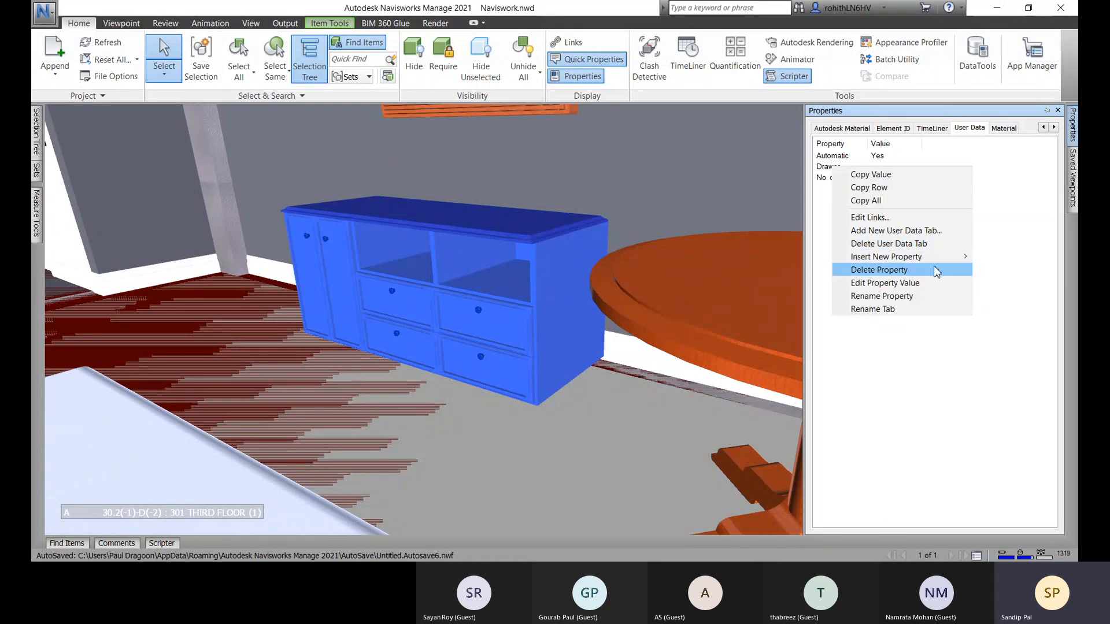
{"action": "left_click", "coordinate": [906, 272]}
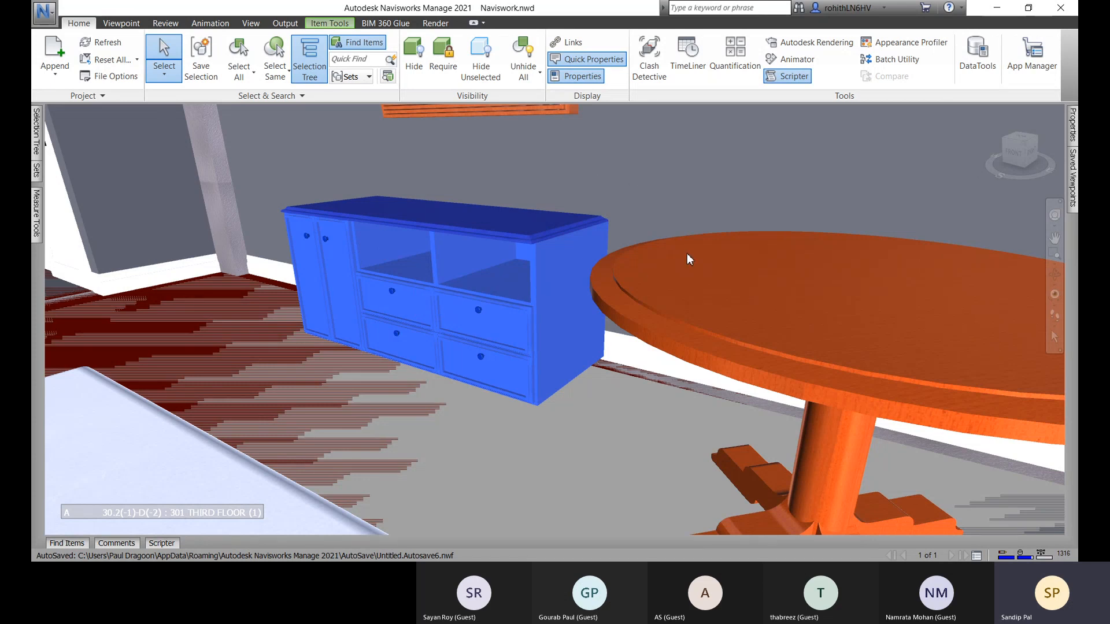
Step: Clear the selection, select the dresser again and display the tools for the selected item
{"action": "key", "text": "Escape"}
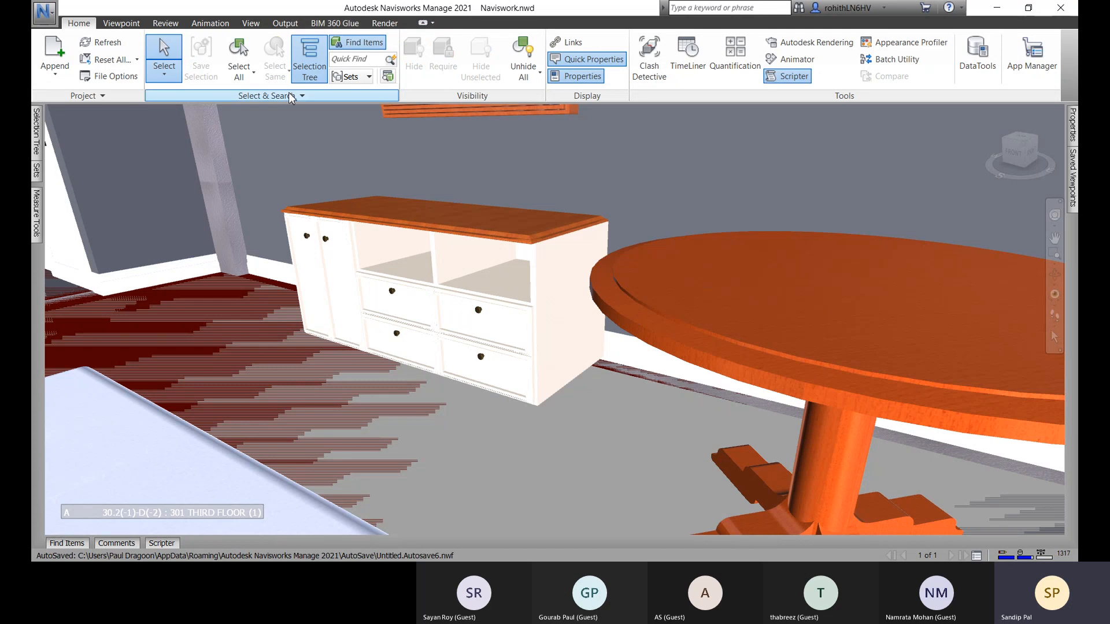
{"action": "left_click", "coordinate": [361, 283]}
{"action": "mouse_move", "coordinate": [365, 288]}
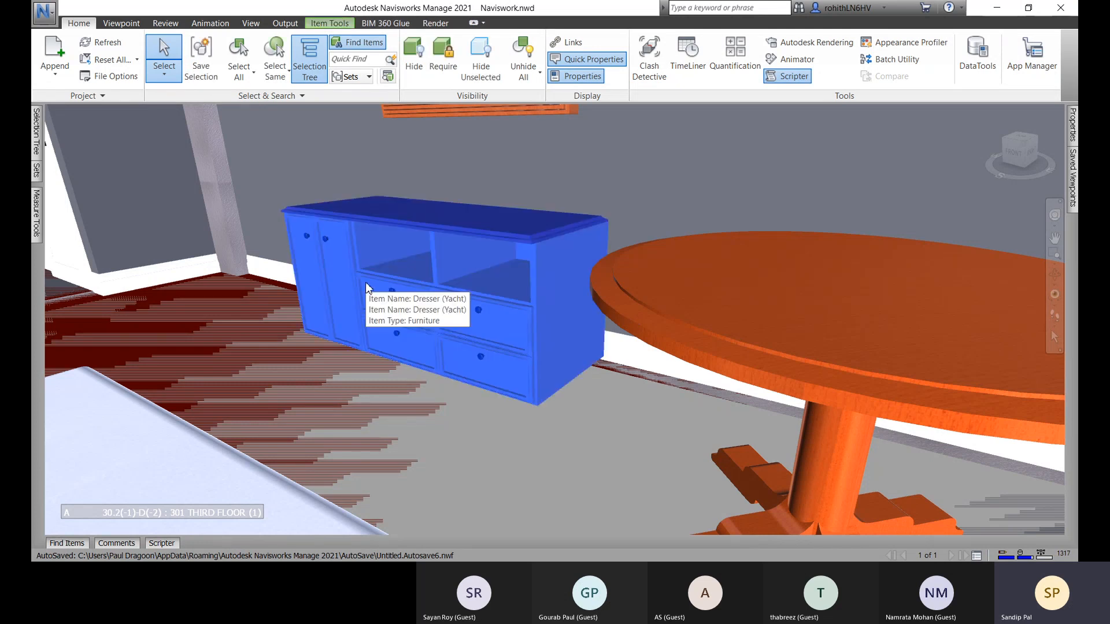
{"action": "mouse_move", "coordinate": [493, 247]}
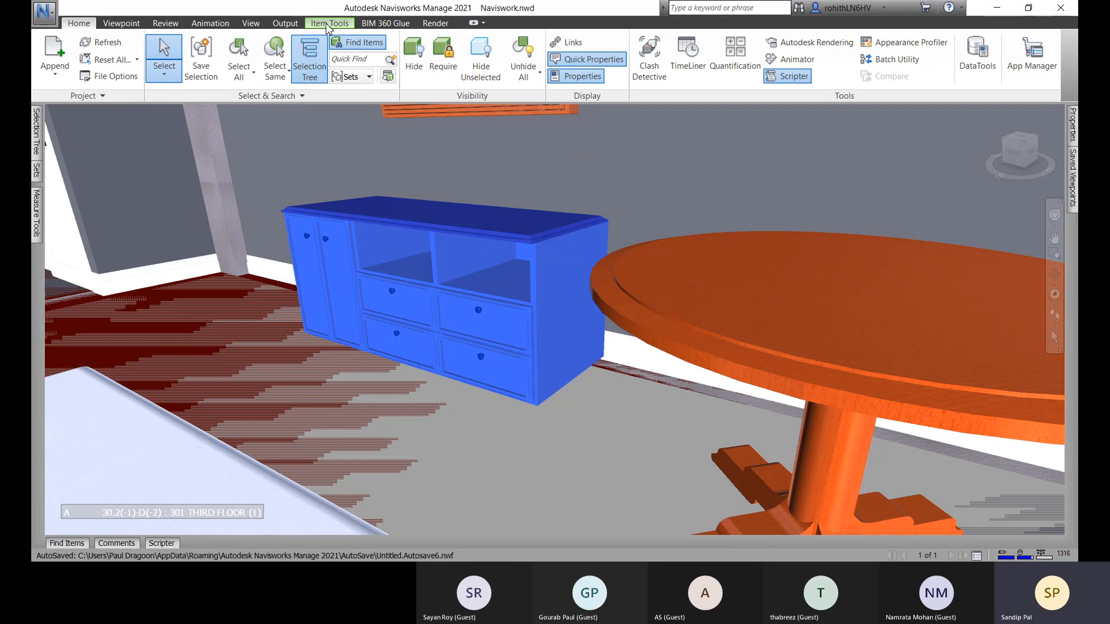
{"action": "left_click", "coordinate": [329, 23]}
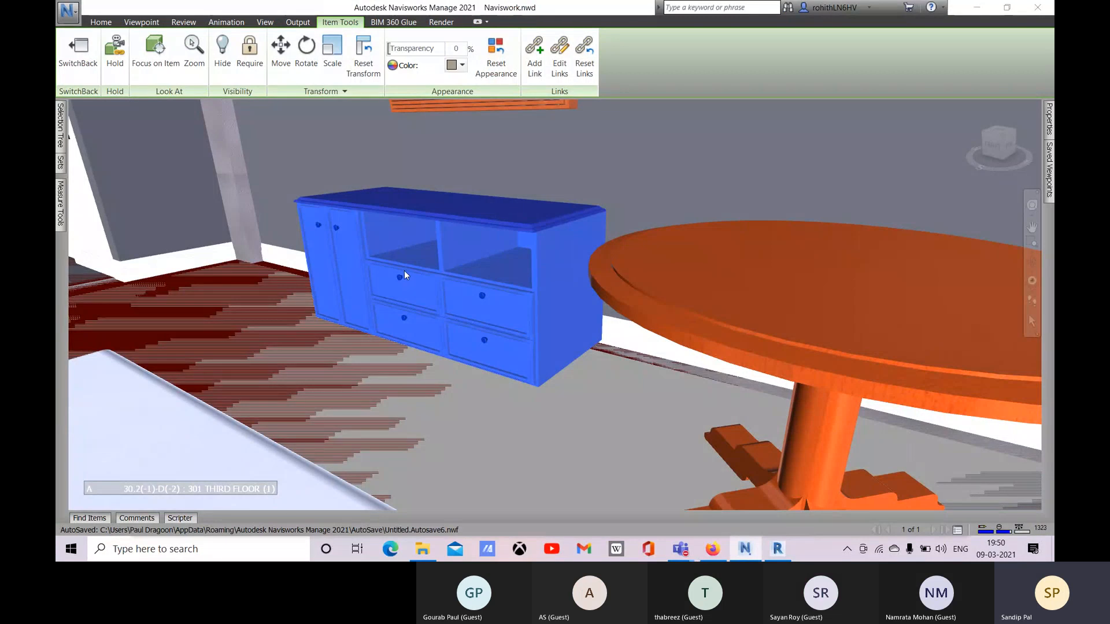
Step: Switch to the Edge browser, search the web for "drawer image" and show only the image results
{"action": "mouse_move", "coordinate": [342, 418]}
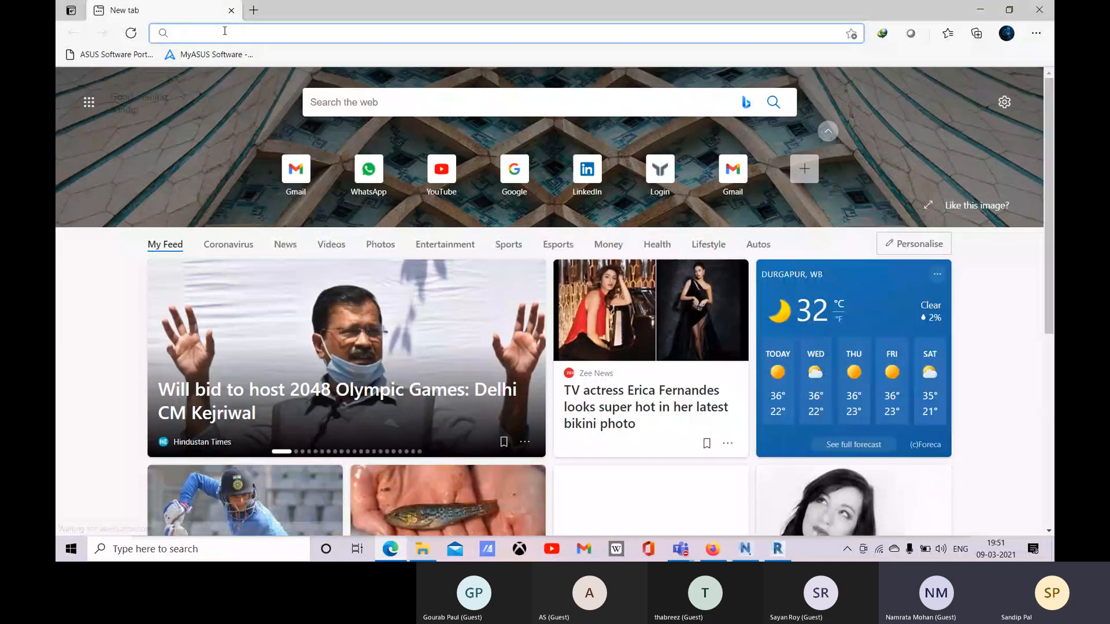
{"action": "type", "text": "drawer"}
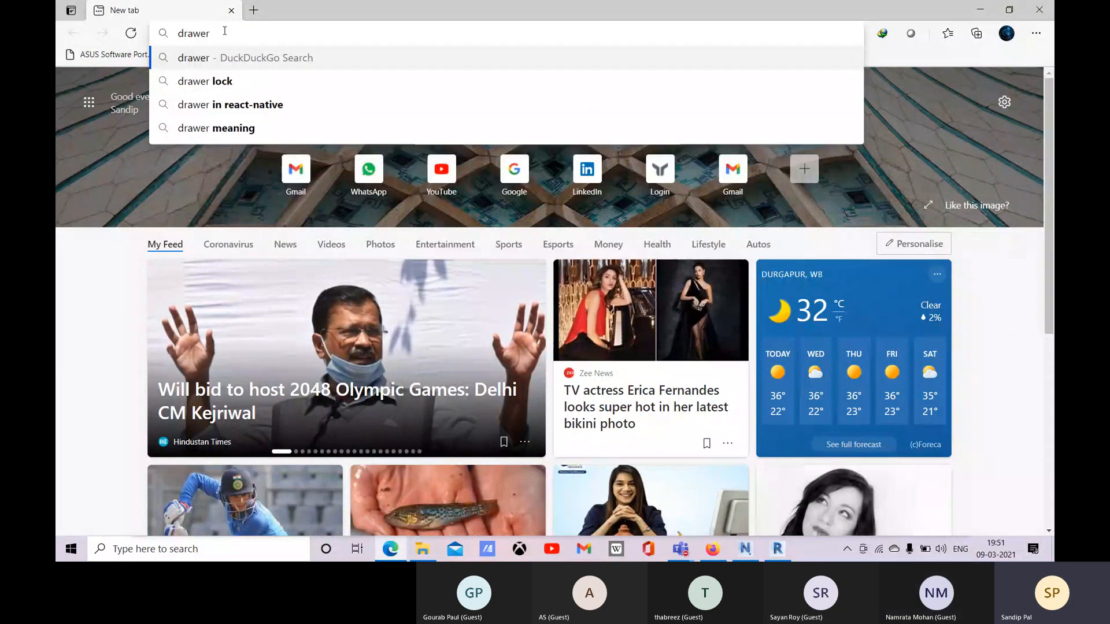
{"action": "type", "text": " im"}
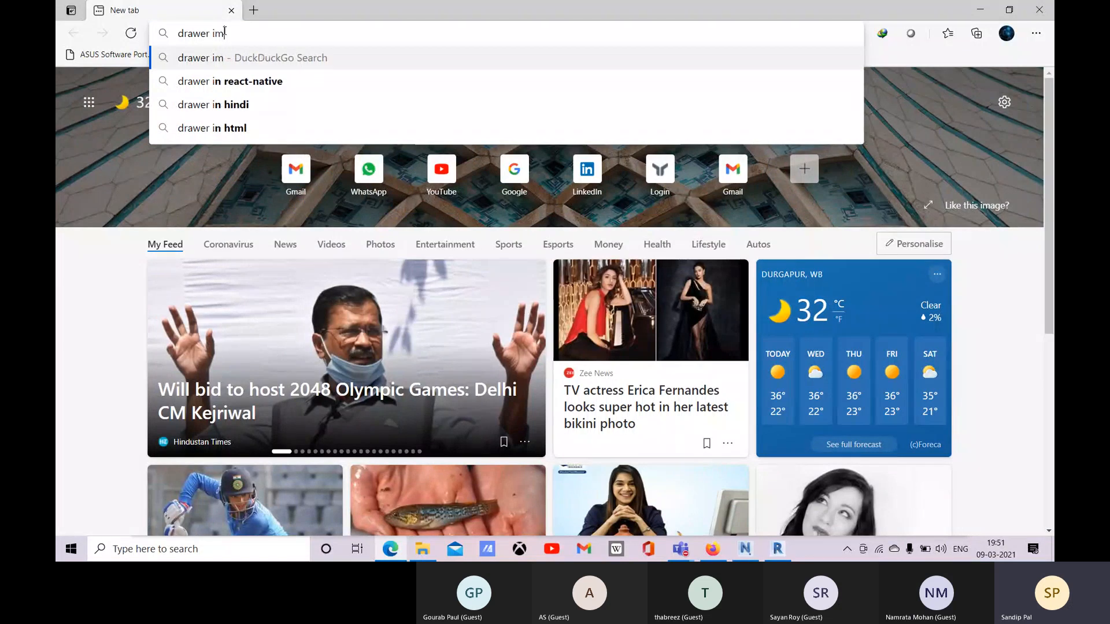
{"action": "type", "text": "age"}
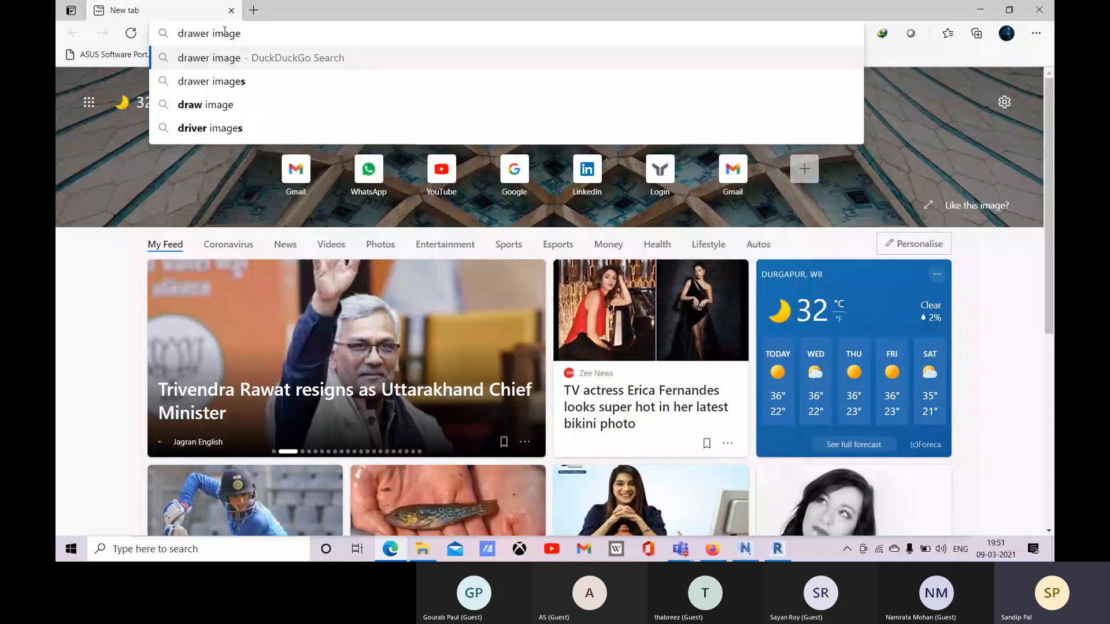
{"action": "key", "text": "Return"}
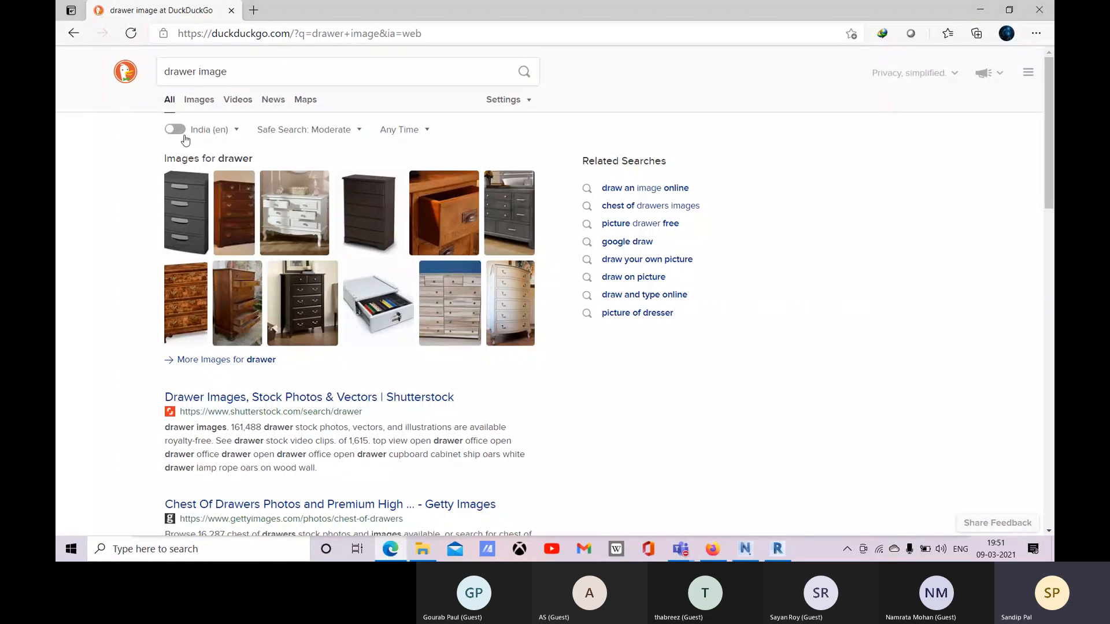
{"action": "left_click", "coordinate": [198, 101]}
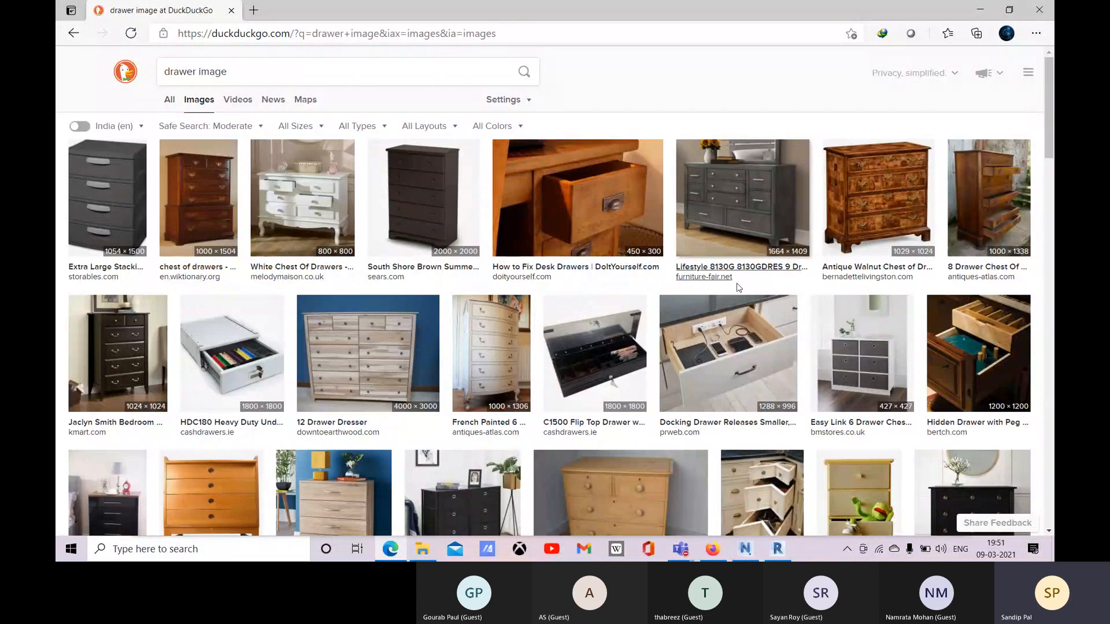
Step: Look through the drawer image results for a suitable picture and return to the start of the page
{"action": "scroll", "coordinate": [475, 391], "scroll_direction": "down", "scroll_amount": 3}
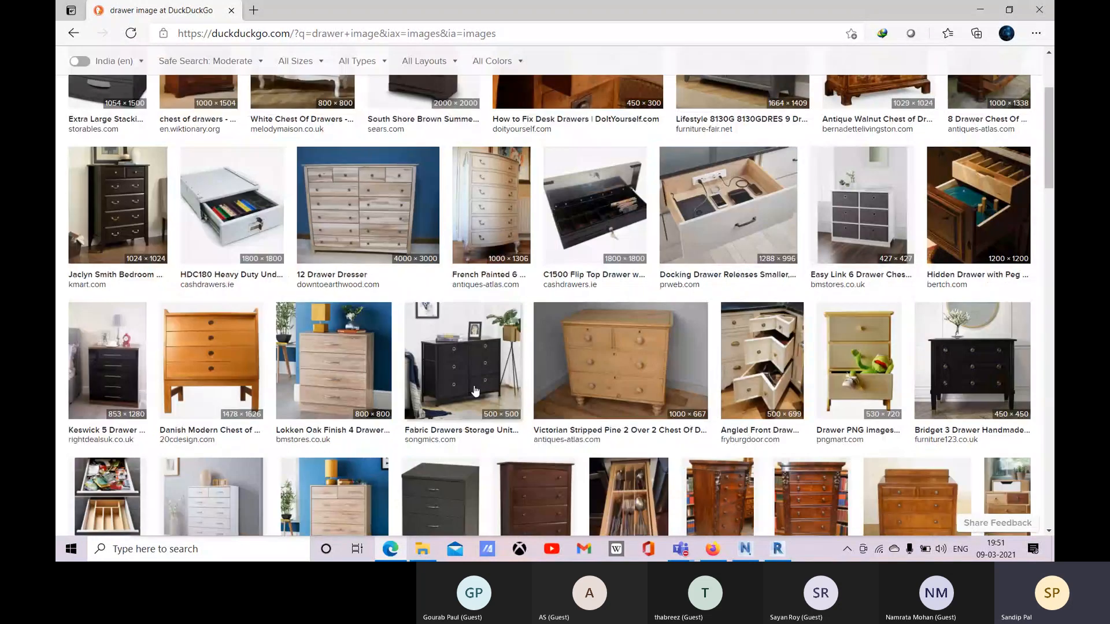
{"action": "scroll", "coordinate": [475, 392], "scroll_direction": "down", "scroll_amount": 6}
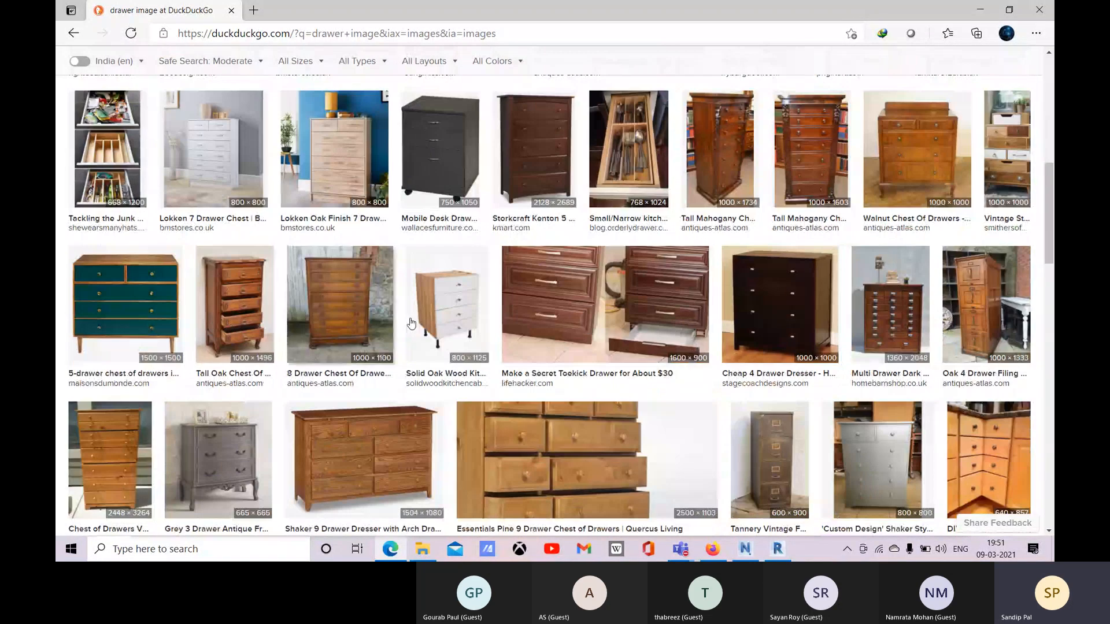
{"action": "scroll", "coordinate": [597, 334], "scroll_direction": "down", "scroll_amount": 2}
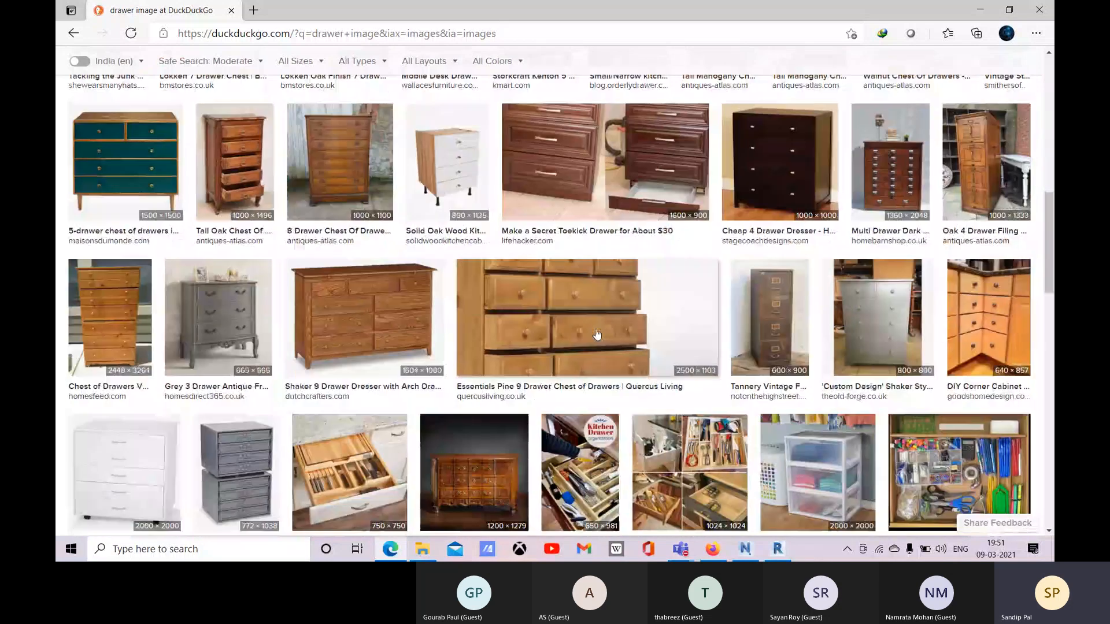
{"action": "scroll", "coordinate": [350, 319], "scroll_direction": "down", "scroll_amount": 2}
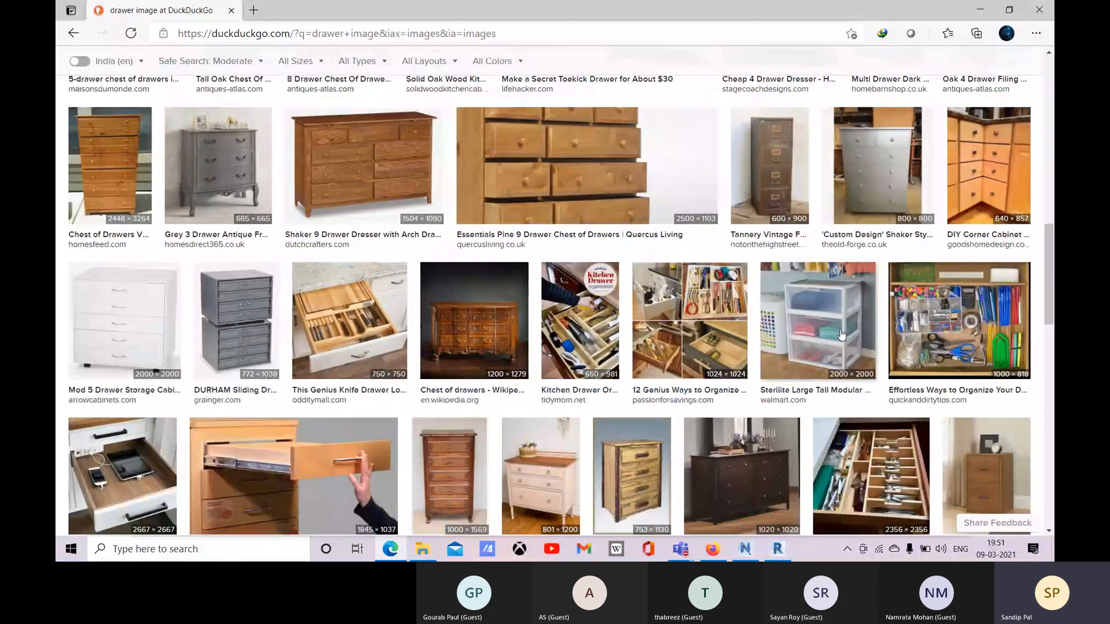
{"action": "scroll", "coordinate": [841, 336], "scroll_direction": "down", "scroll_amount": 2}
{"action": "scroll", "coordinate": [820, 296], "scroll_direction": "down", "scroll_amount": 4}
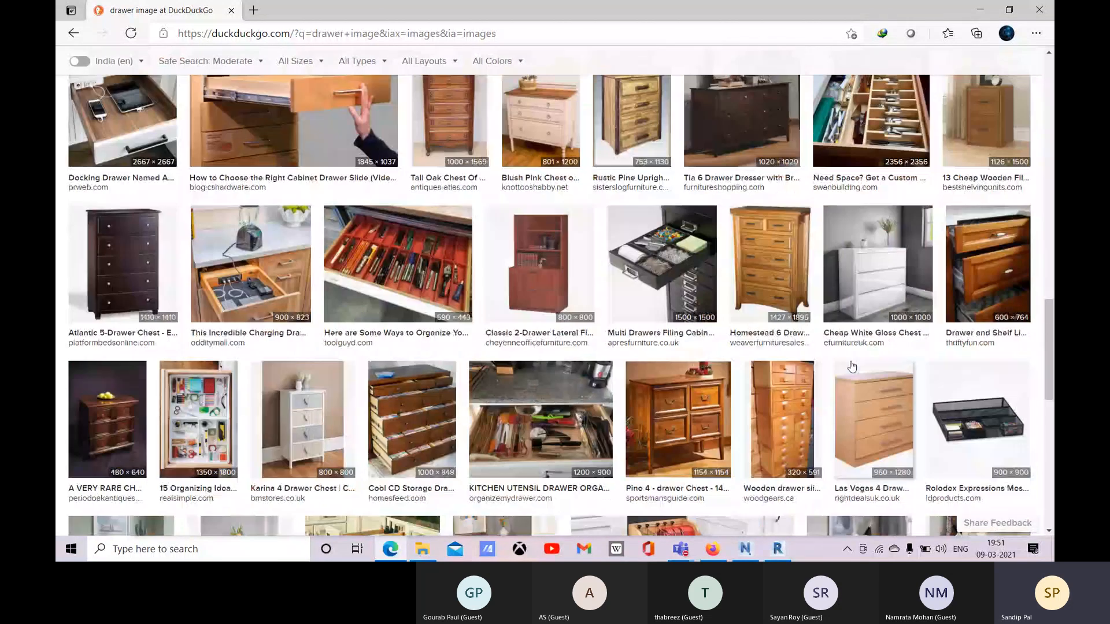
{"action": "scroll", "coordinate": [460, 374], "scroll_direction": "down", "scroll_amount": 2}
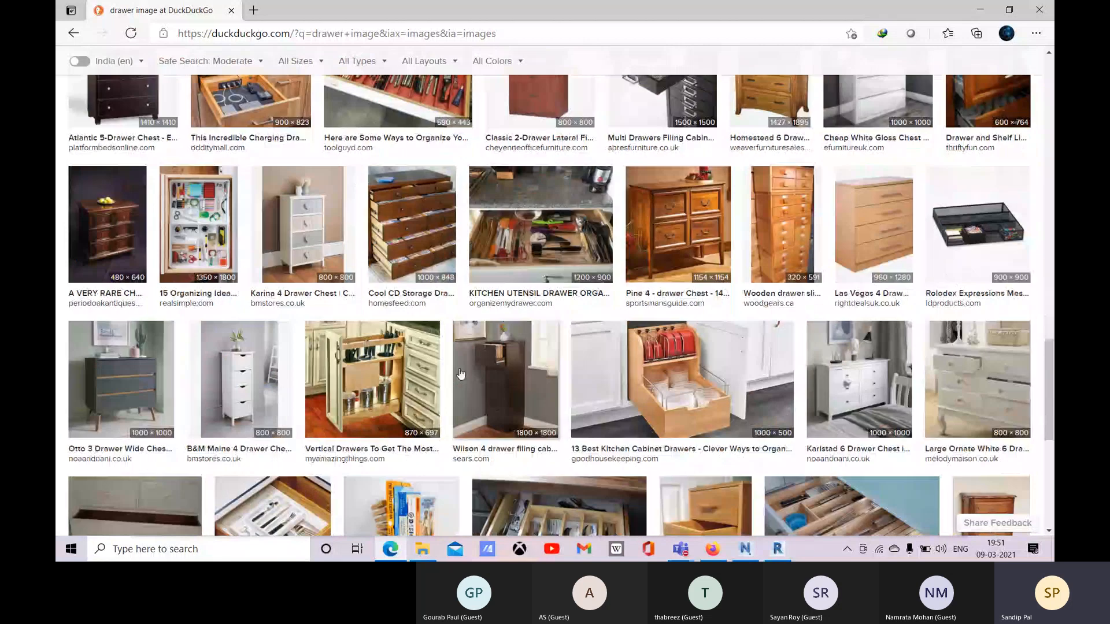
{"action": "scroll", "coordinate": [461, 373], "scroll_direction": "down", "scroll_amount": 3}
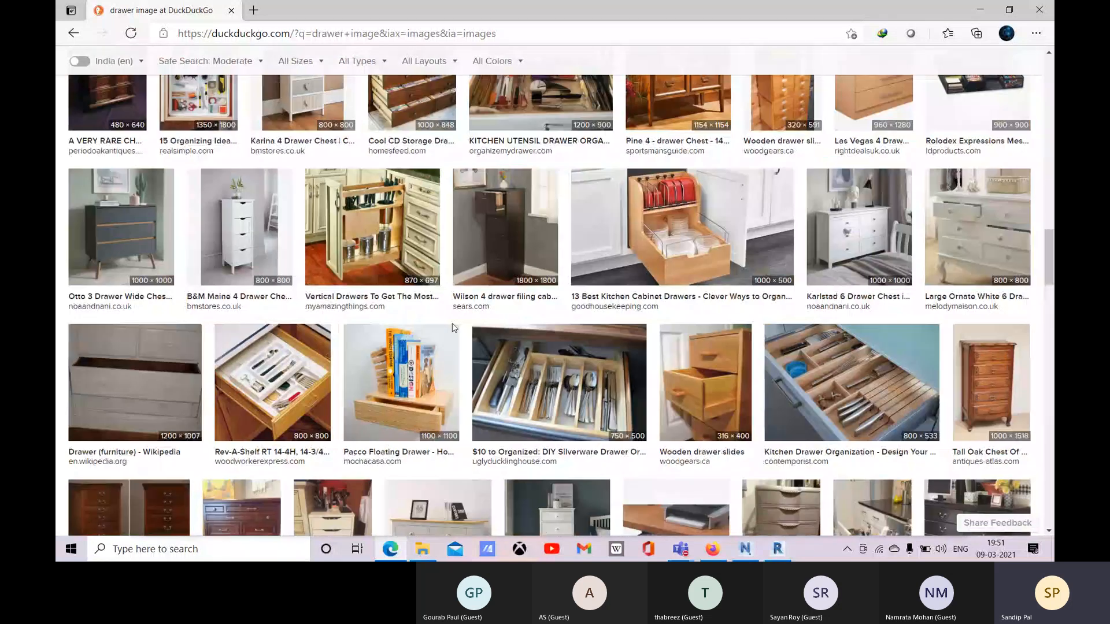
{"action": "scroll", "coordinate": [454, 327], "scroll_direction": "down", "scroll_amount": 3}
{"action": "key", "text": "Home"}
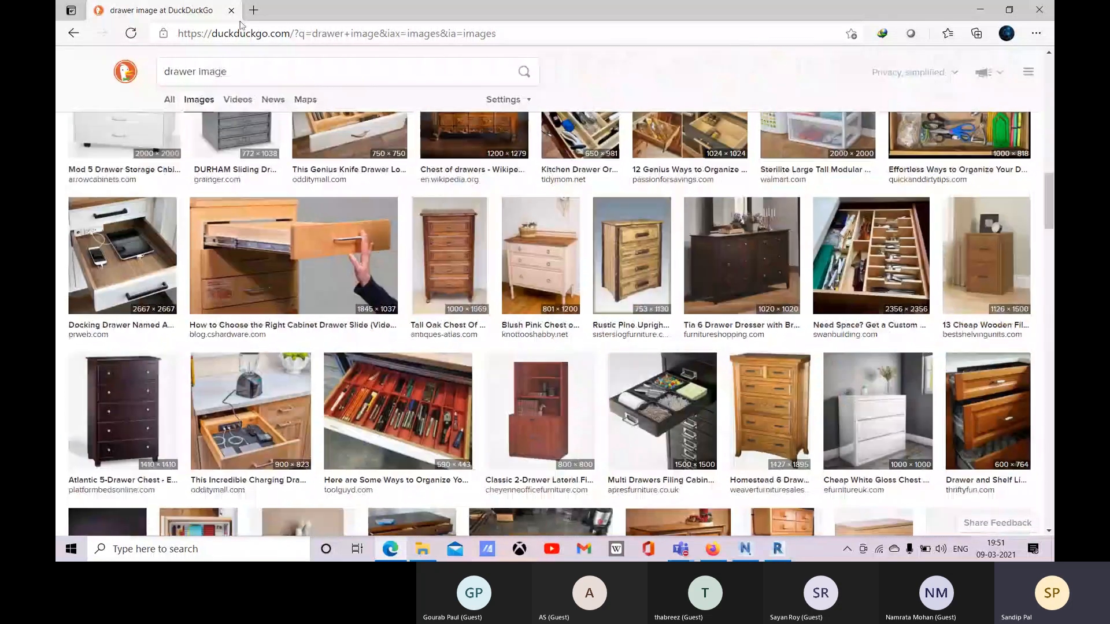
Step: Open google.com in a new browser tab, search for "drawer image" and show only the image results
{"action": "key", "text": "ctrl+t"}
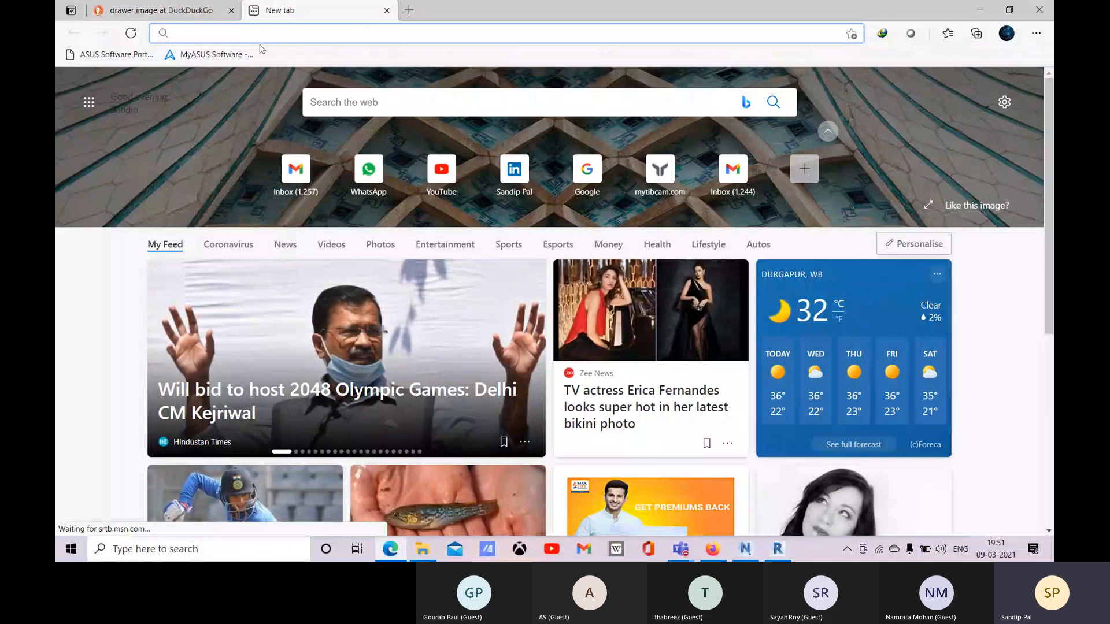
{"action": "type", "text": "google.com"}
{"action": "key", "text": "Return"}
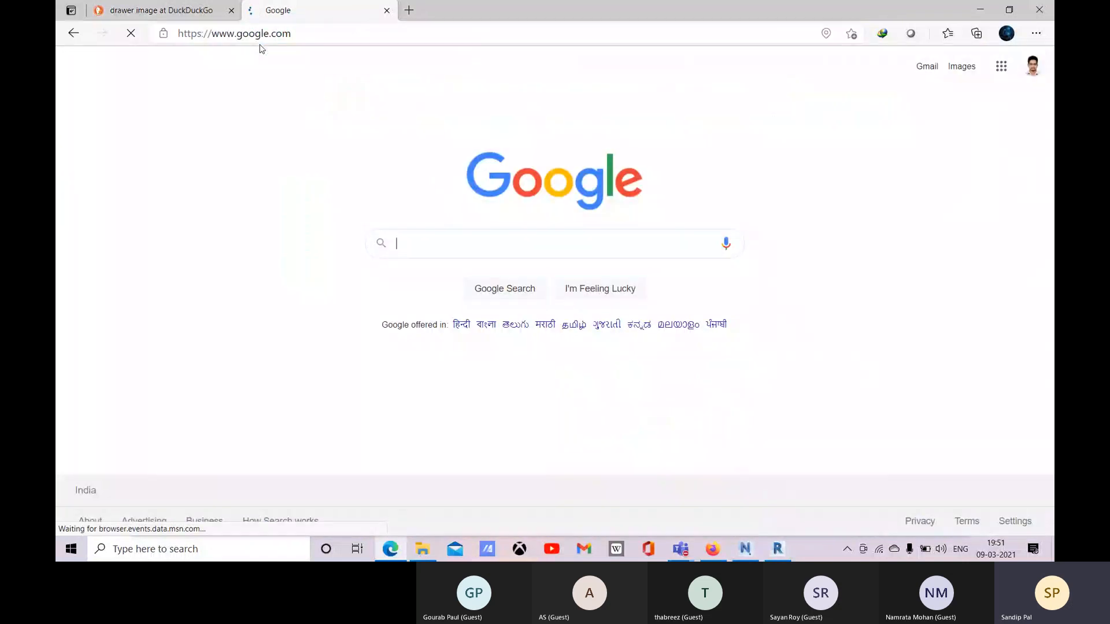
{"action": "left_click", "coordinate": [557, 248]}
{"action": "type", "text": "dr"}
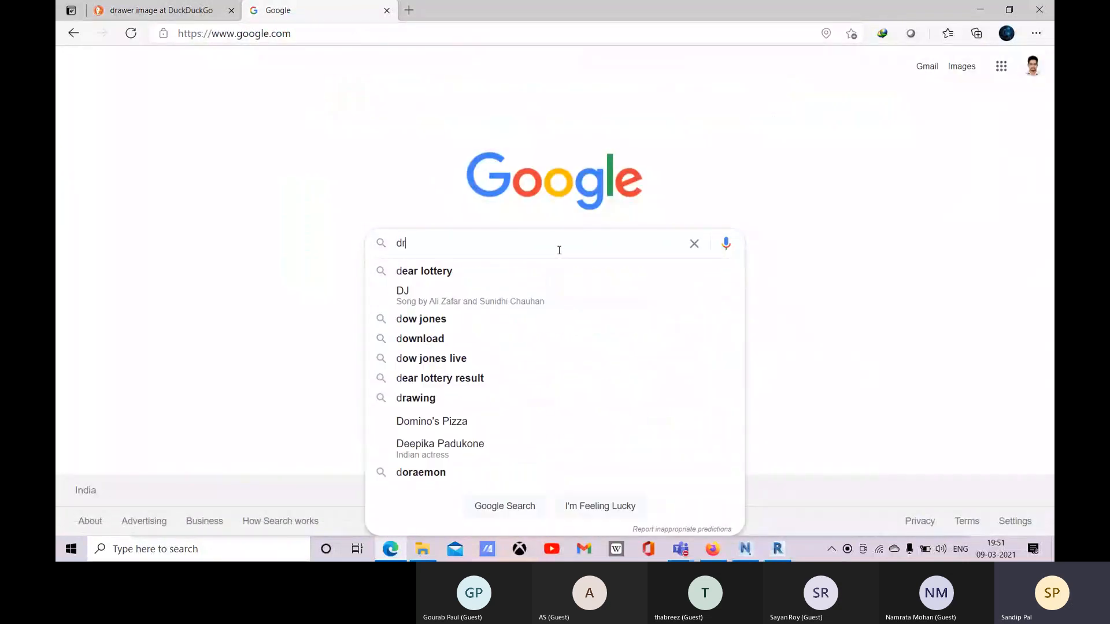
{"action": "type", "text": "awer im"}
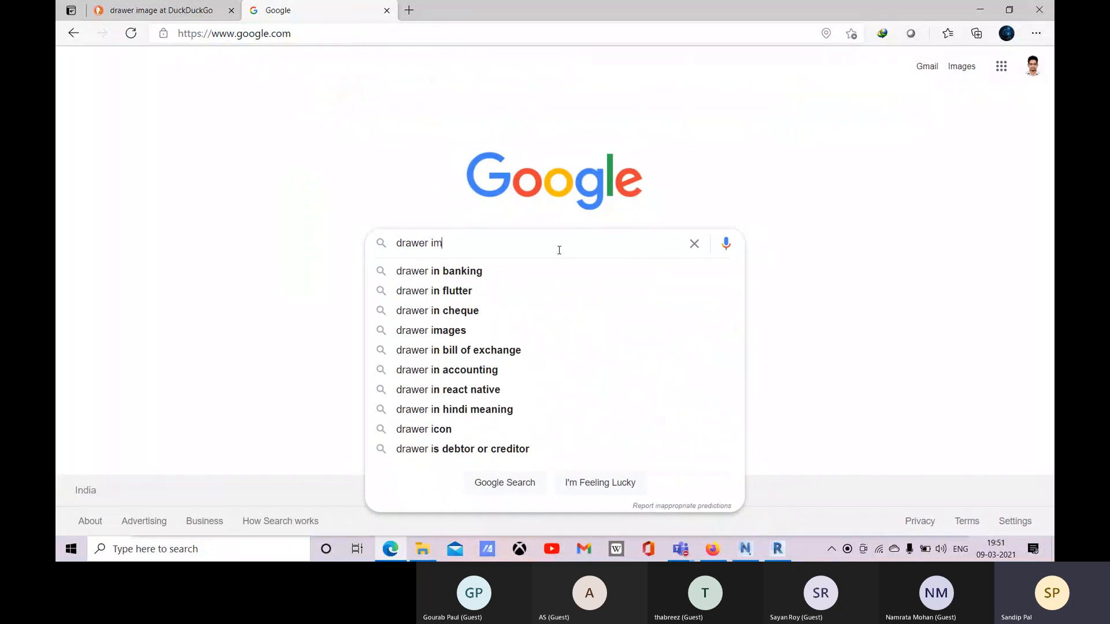
{"action": "type", "text": "age"}
{"action": "key", "text": "Return"}
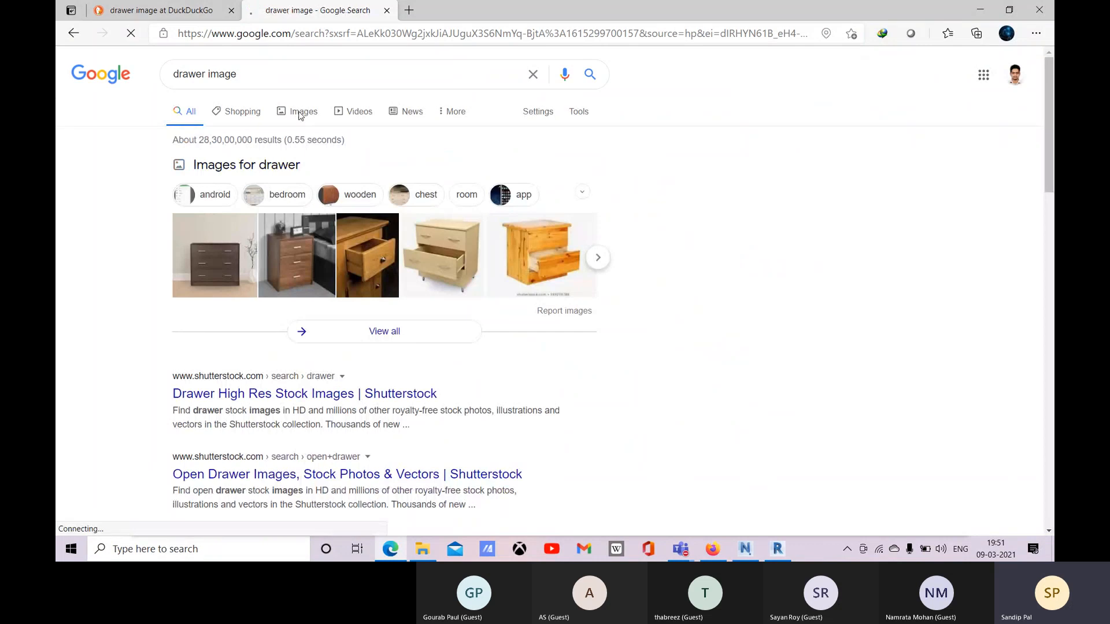
{"action": "left_click", "coordinate": [300, 115]}
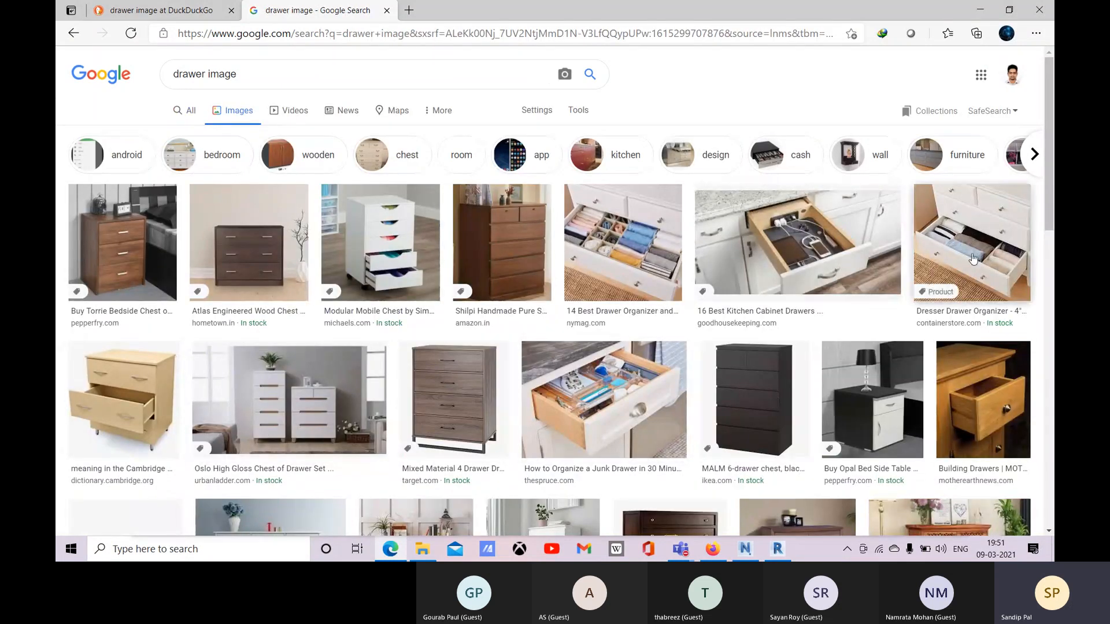
Step: Look through the drawer pictures and open the preview of the white Mid-Century 6-Drawer Dresser from West Elm
{"action": "scroll", "coordinate": [973, 259], "scroll_direction": "down", "scroll_amount": 5}
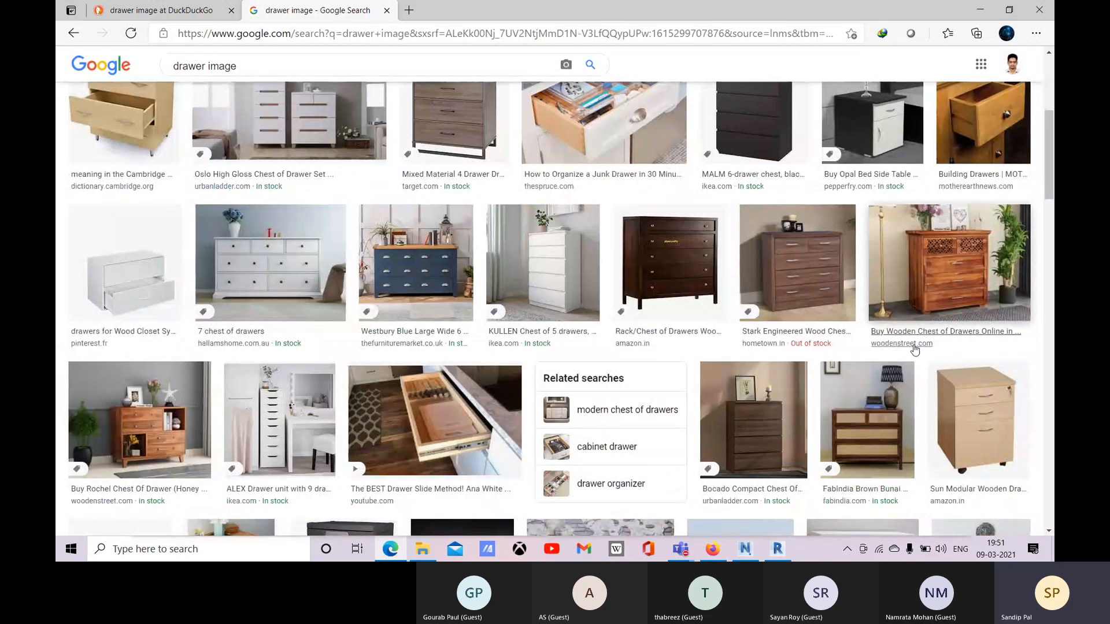
{"action": "scroll", "coordinate": [916, 330], "scroll_direction": "down", "scroll_amount": 4}
{"action": "scroll", "coordinate": [534, 376], "scroll_direction": "down", "scroll_amount": 5}
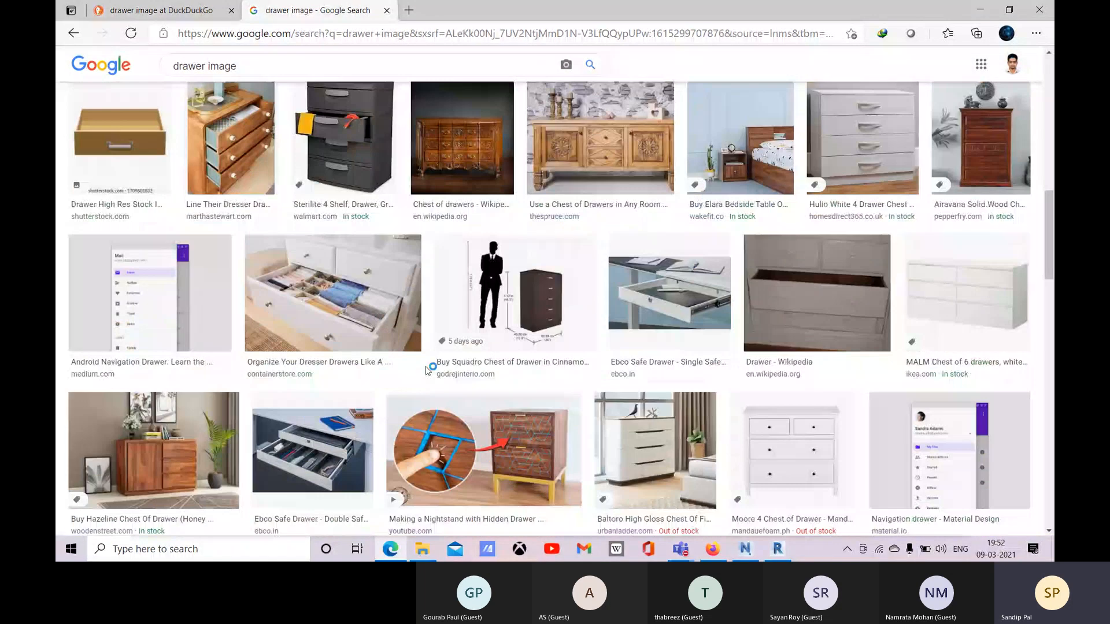
{"action": "scroll", "coordinate": [952, 292], "scroll_direction": "down", "scroll_amount": 10}
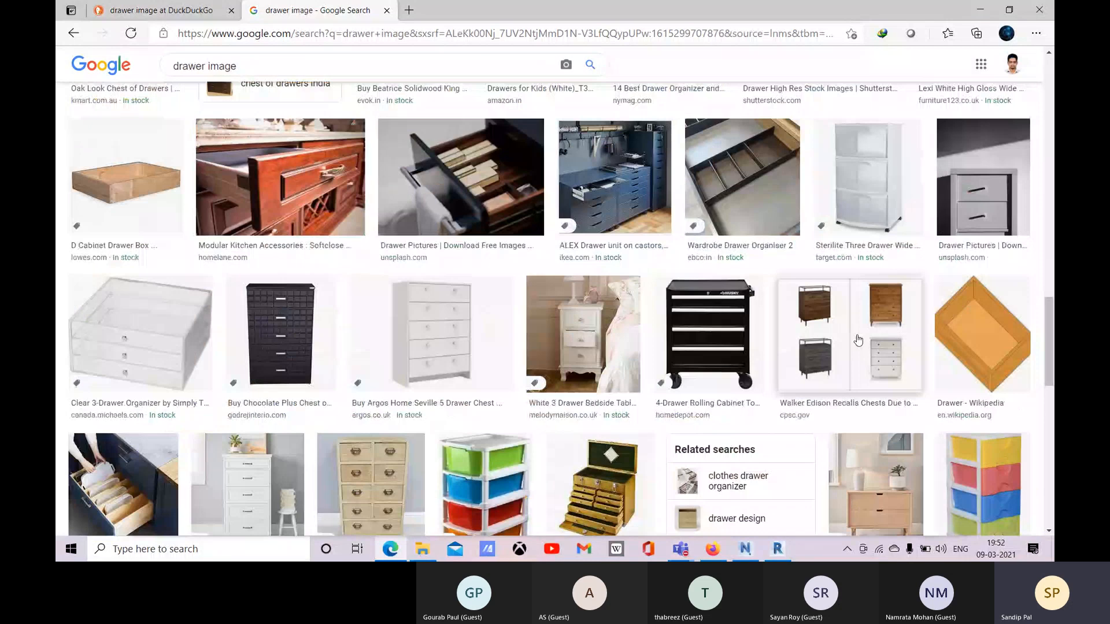
{"action": "scroll", "coordinate": [551, 359], "scroll_direction": "down", "scroll_amount": 5}
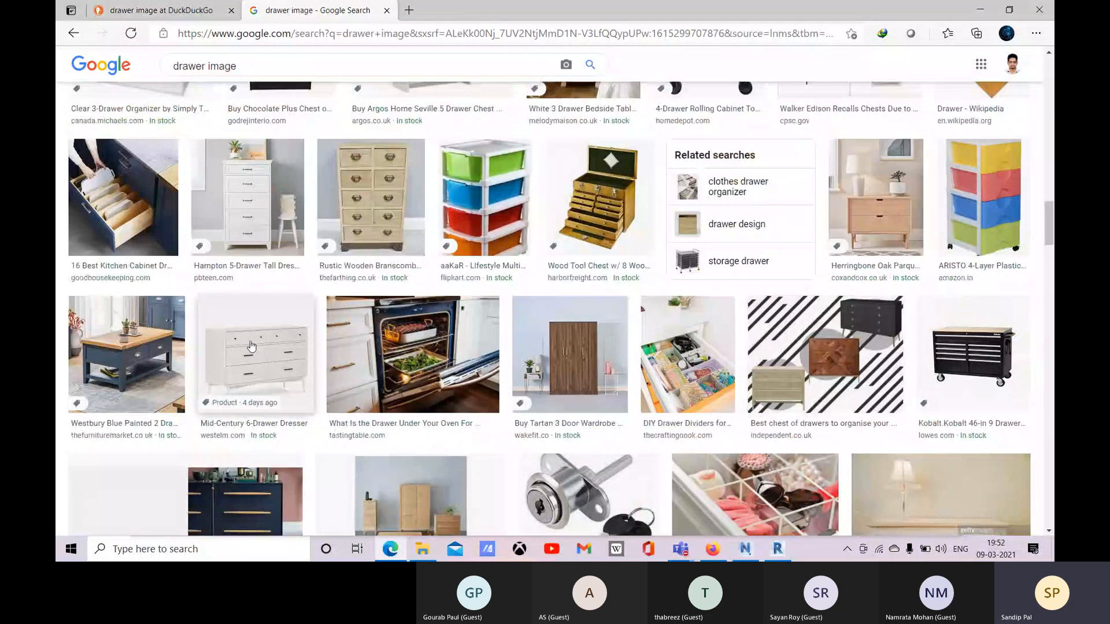
{"action": "scroll", "coordinate": [474, 347], "scroll_direction": "down", "scroll_amount": 20}
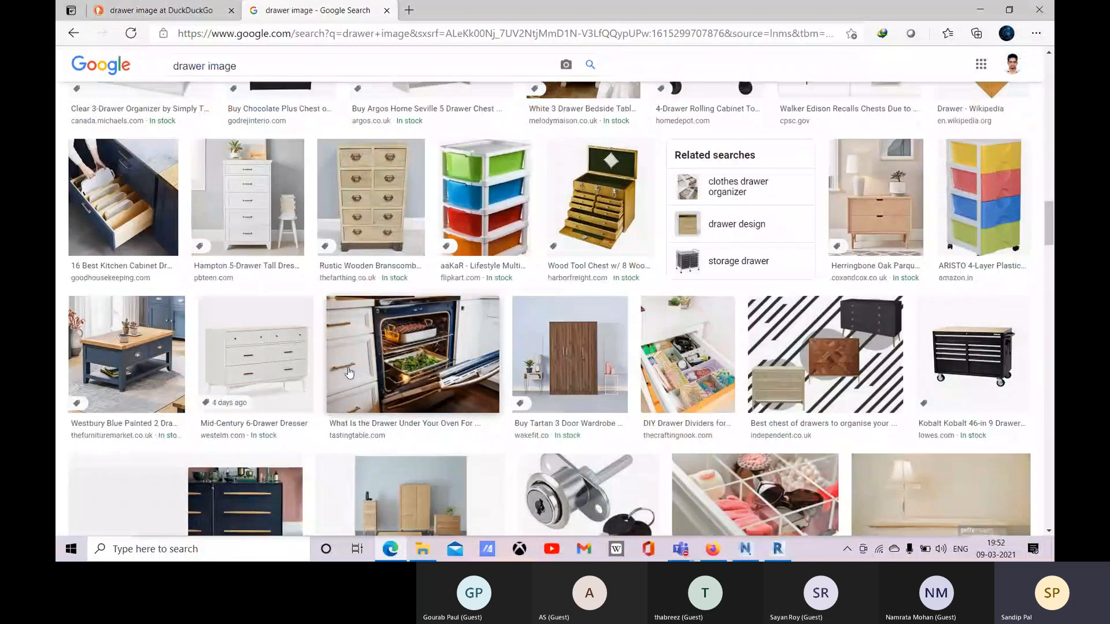
{"action": "left_click", "coordinate": [255, 354]}
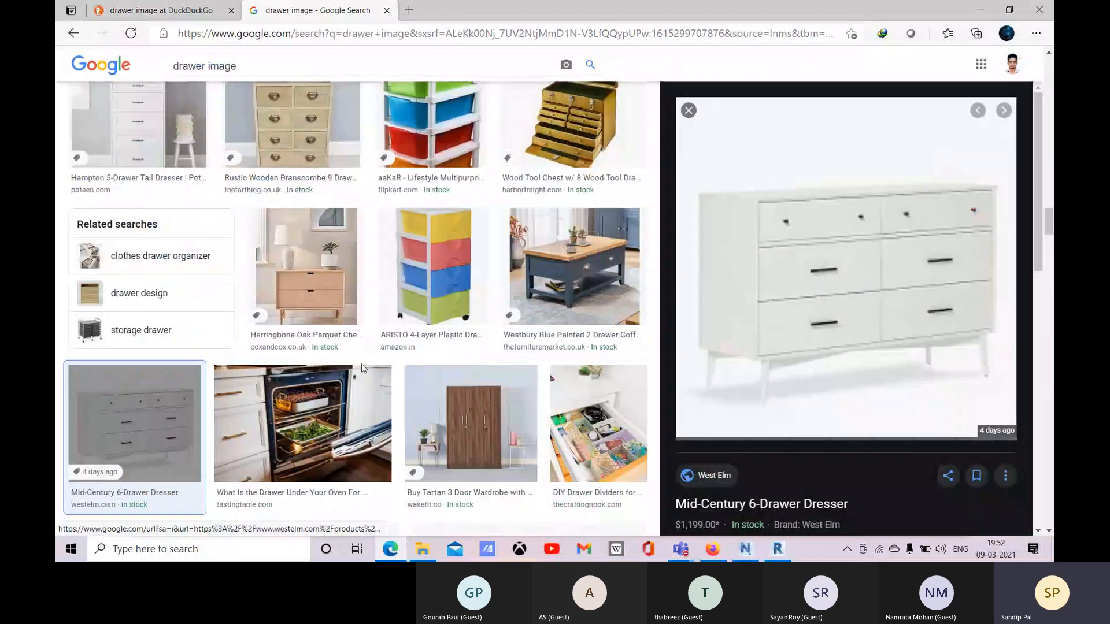
Step: Save the previewed dresser picture to the Desktop as mid-century-6-drawer-dresser-c.jpg and close the preview
{"action": "right_click", "coordinate": [818, 267]}
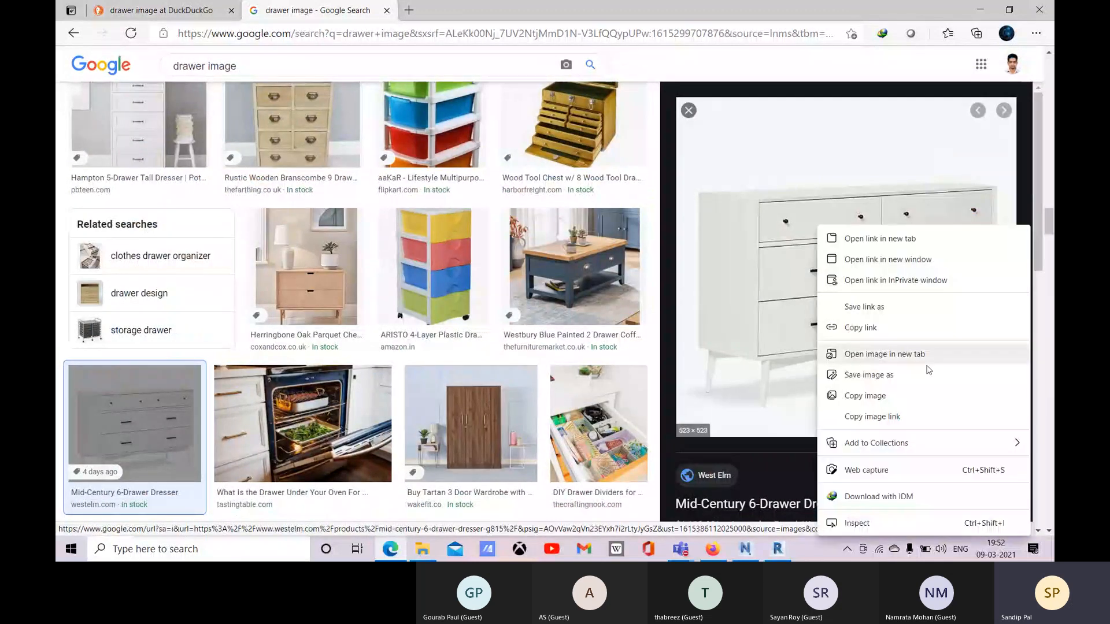
{"action": "left_click", "coordinate": [873, 381]}
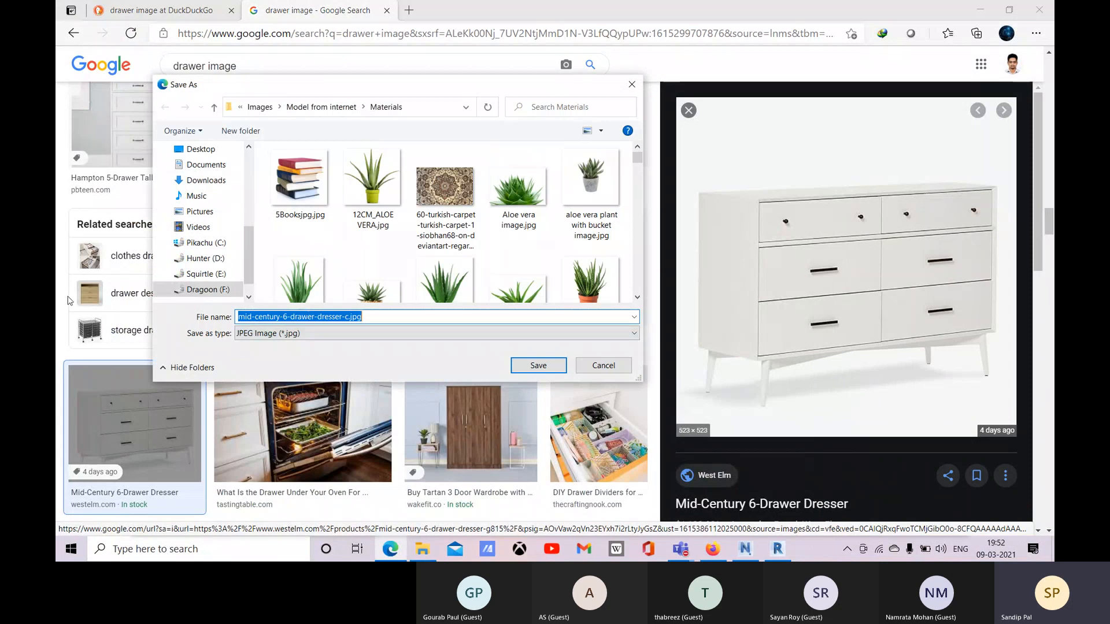
{"action": "scroll", "coordinate": [215, 166], "scroll_direction": "up", "scroll_amount": 2}
{"action": "left_click", "coordinate": [216, 206]}
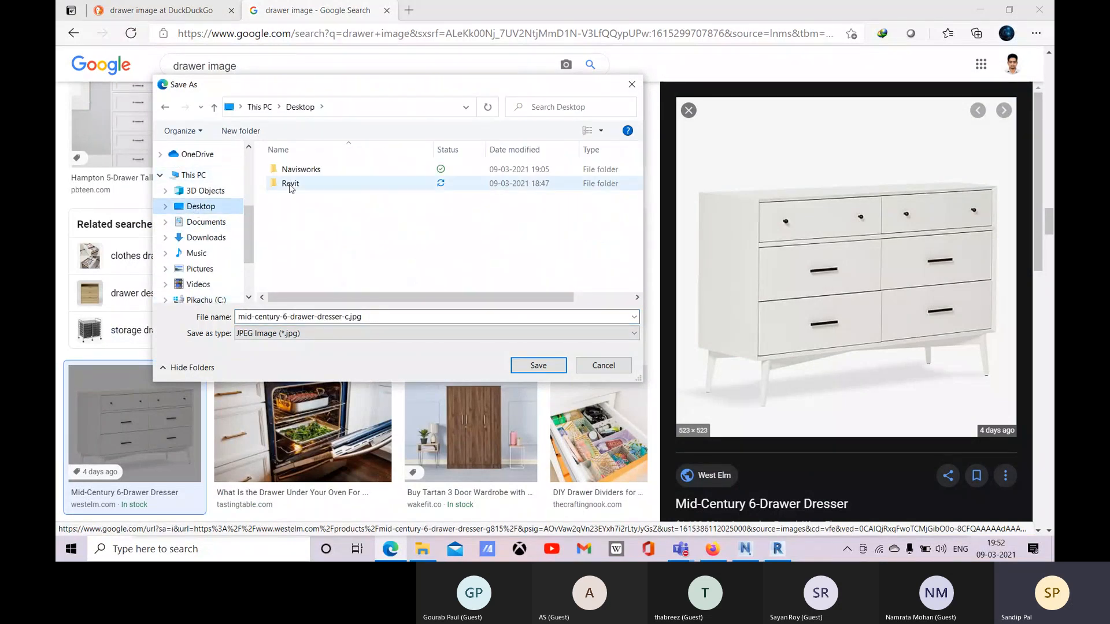
{"action": "left_click", "coordinate": [538, 365]}
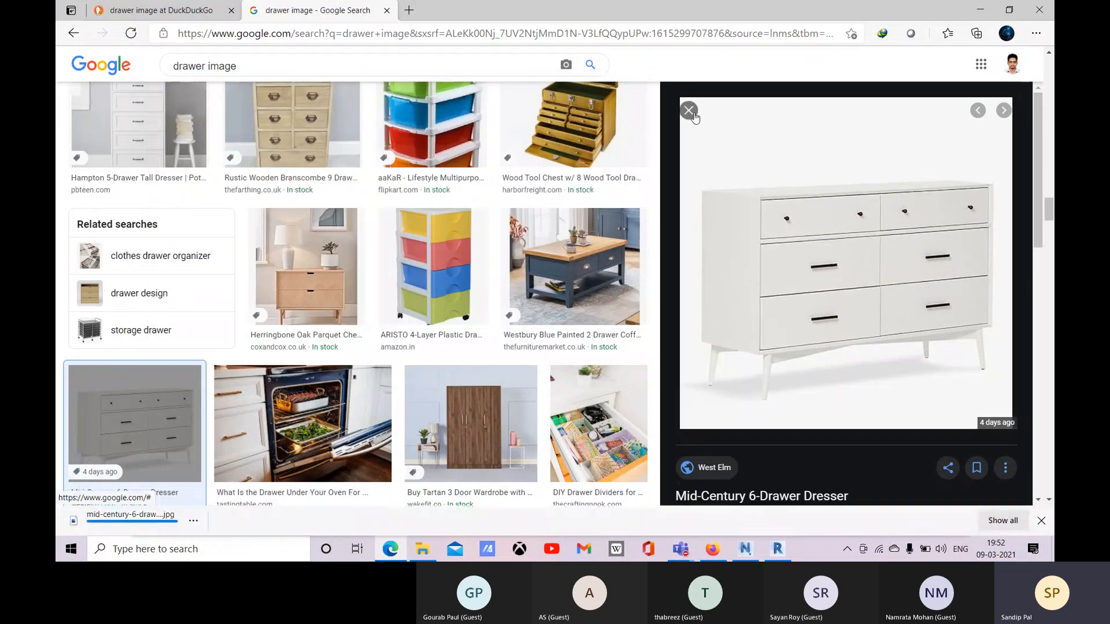
{"action": "left_click", "coordinate": [693, 114]}
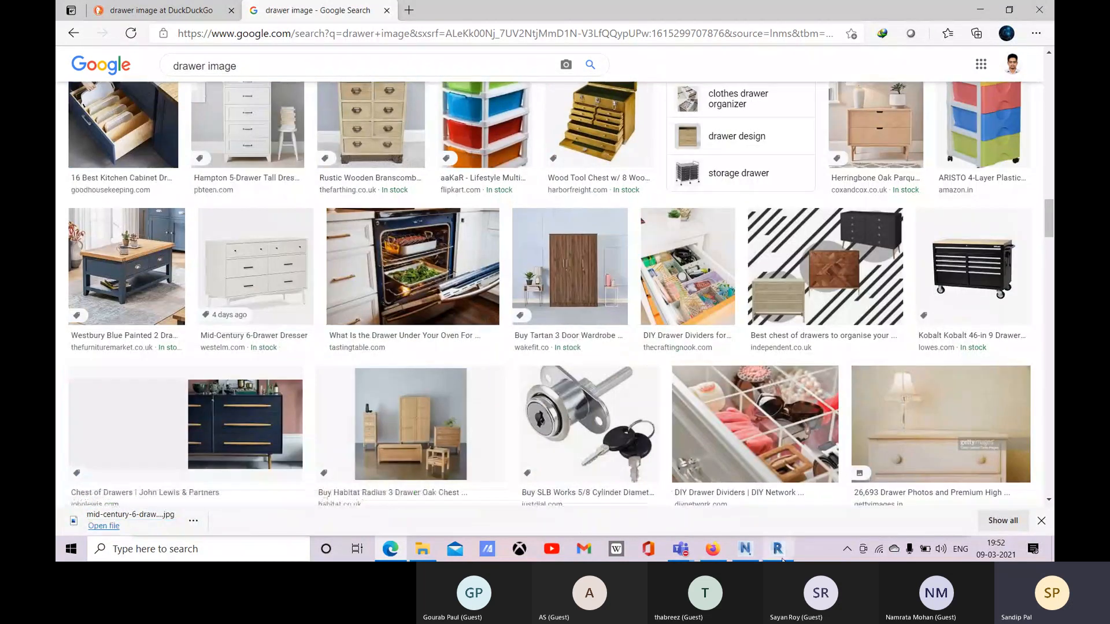
Step: Switch to Navisworks and start a new link on the selected dresser, naming it "Drawer manufacture"
{"action": "left_click", "coordinate": [745, 549]}
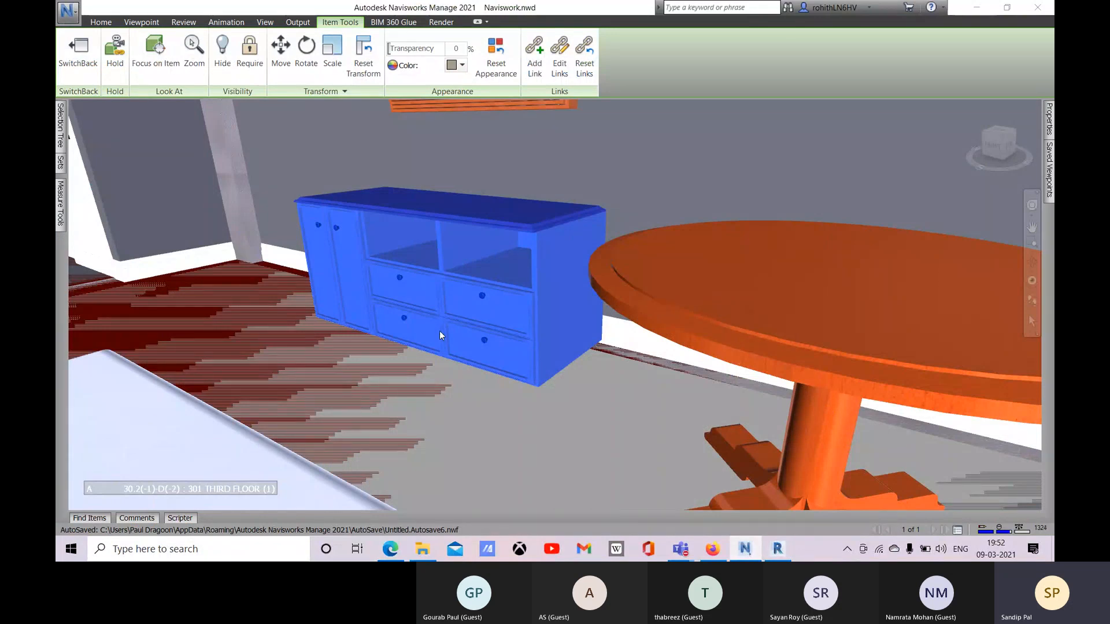
{"action": "left_click", "coordinate": [535, 68]}
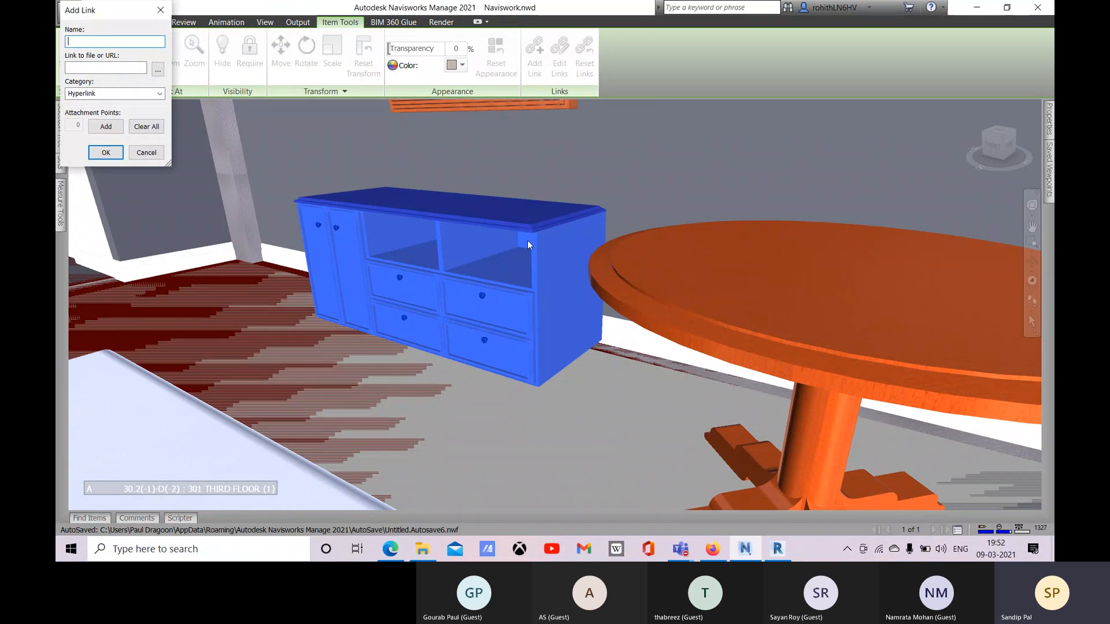
{"action": "left_click_drag", "start_coordinate": [114, 13], "coordinate": [246, 87]}
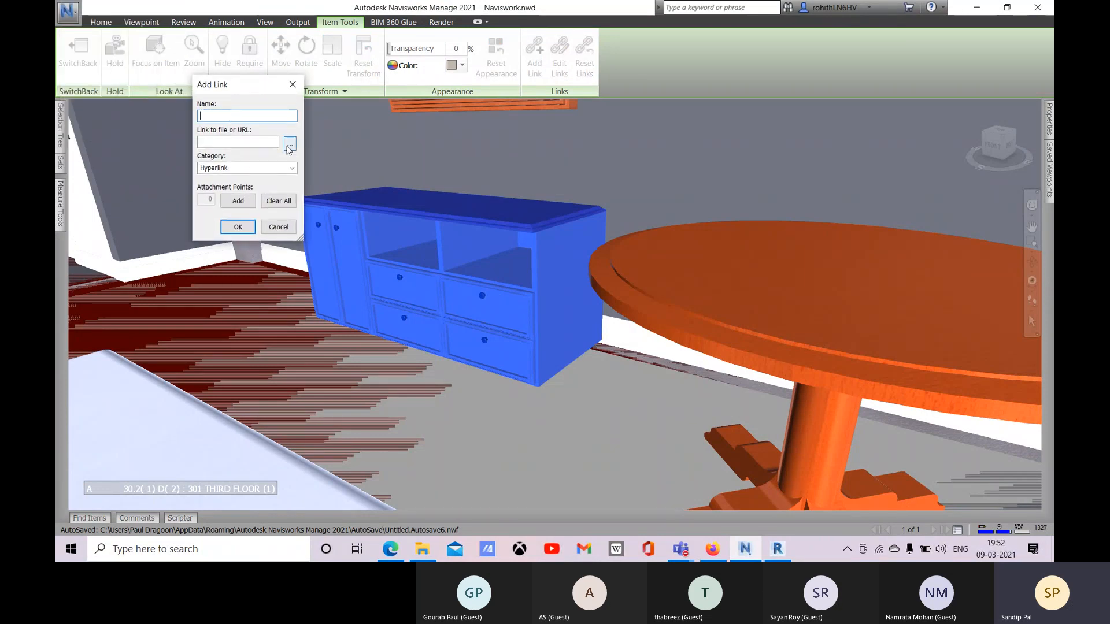
{"action": "type", "text": "Drawer manufacture"}
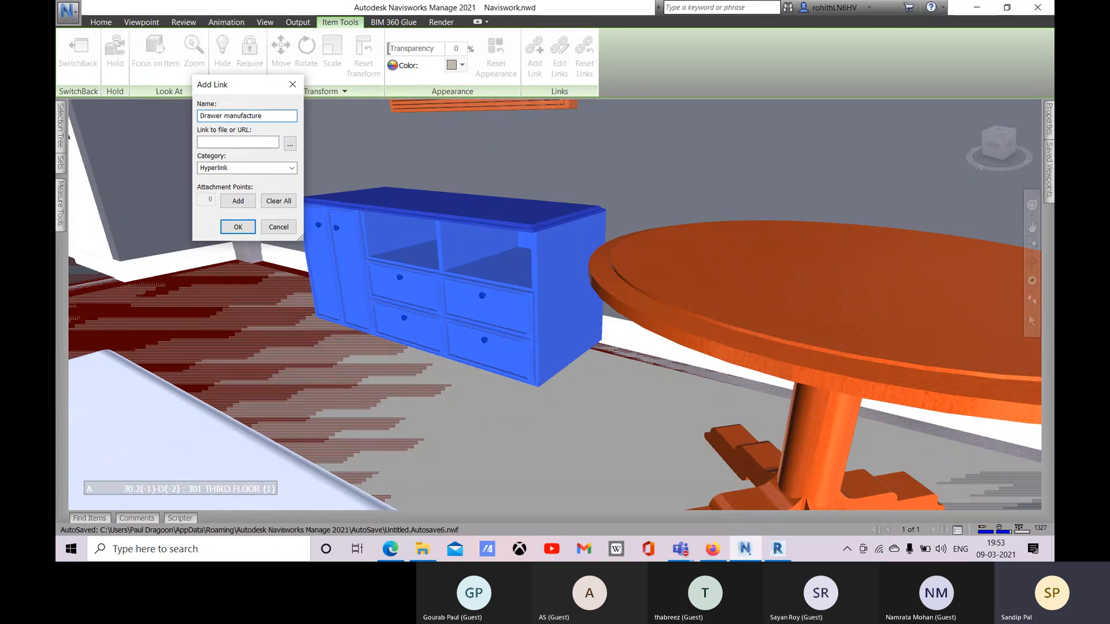
Step: Choose the image file mid-century-6-drawer-dresser-c.jpg on the Desktop as the link's target, filtering the files by the Image type
{"action": "left_click", "coordinate": [290, 143]}
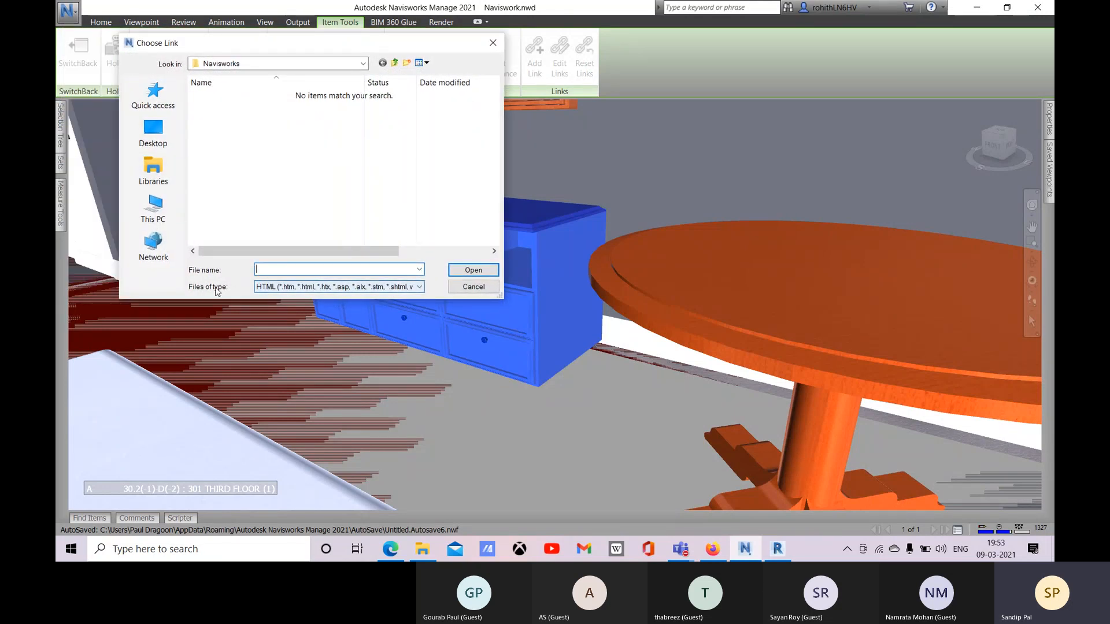
{"action": "left_click", "coordinate": [300, 287]}
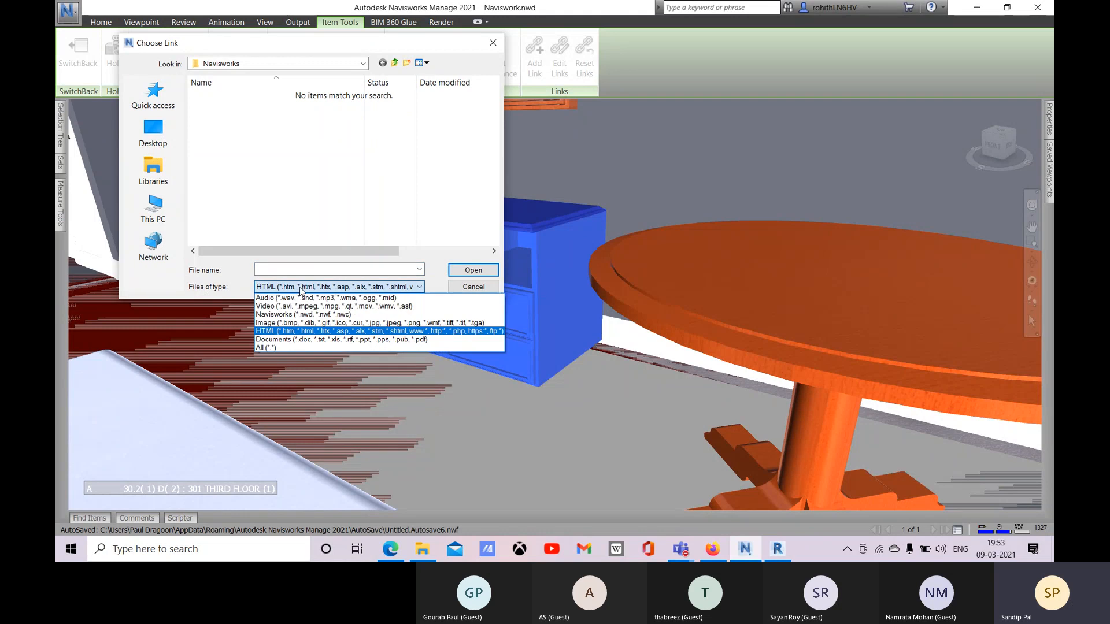
{"action": "left_click", "coordinate": [289, 323]}
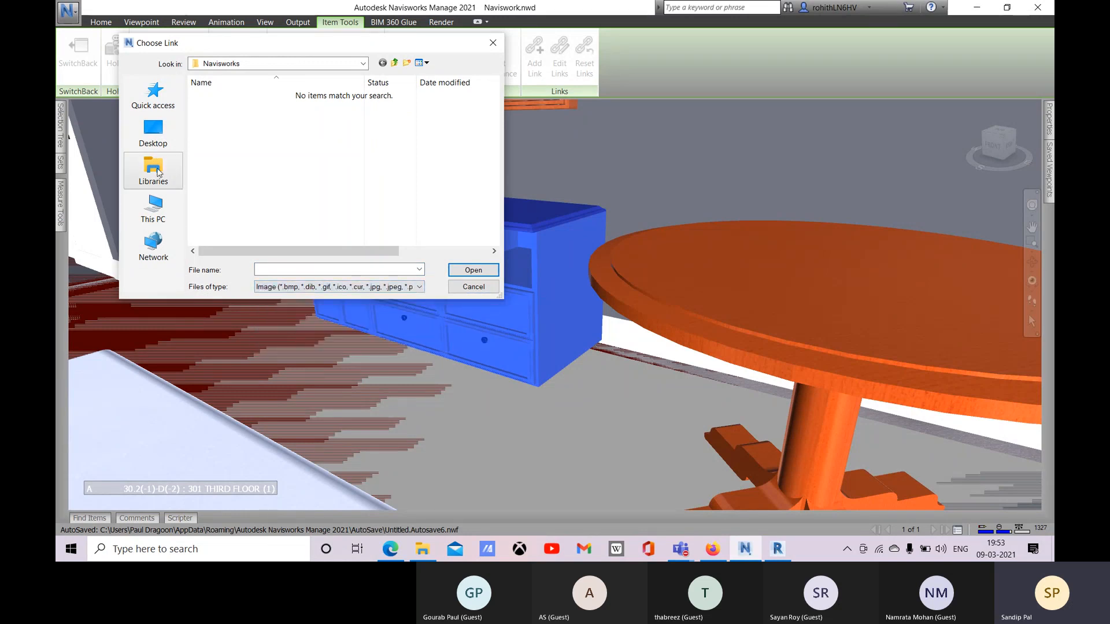
{"action": "left_click", "coordinate": [154, 135]}
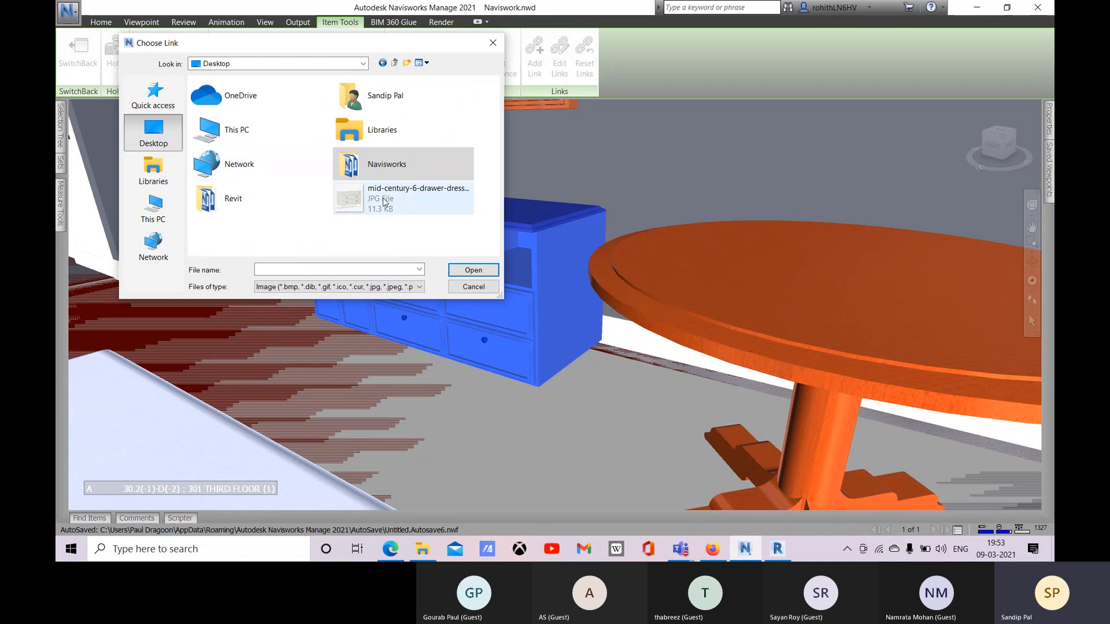
{"action": "left_click", "coordinate": [406, 209]}
{"action": "left_click", "coordinate": [474, 271]}
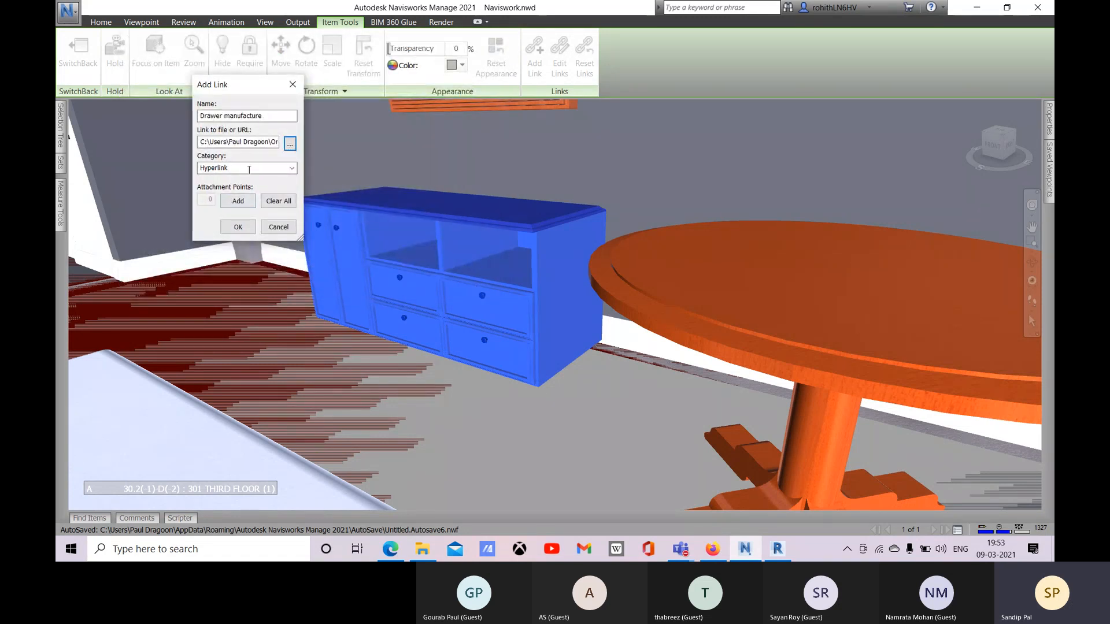
Step: Set the link's category to Hyperlink and add the link to the dresser
{"action": "left_click", "coordinate": [292, 168]}
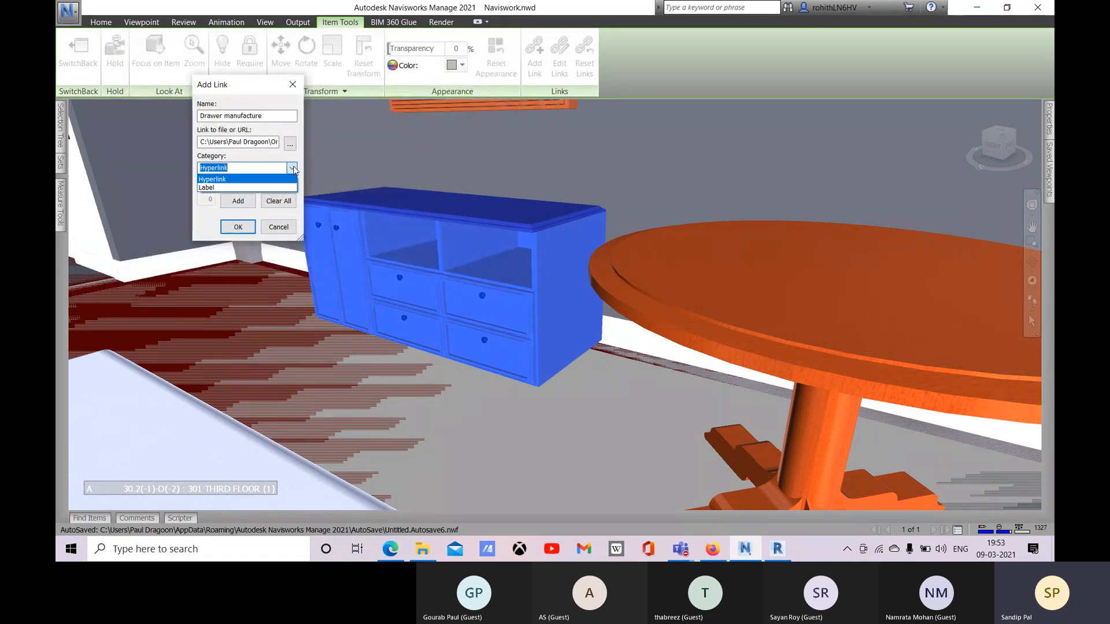
{"action": "left_click", "coordinate": [241, 180]}
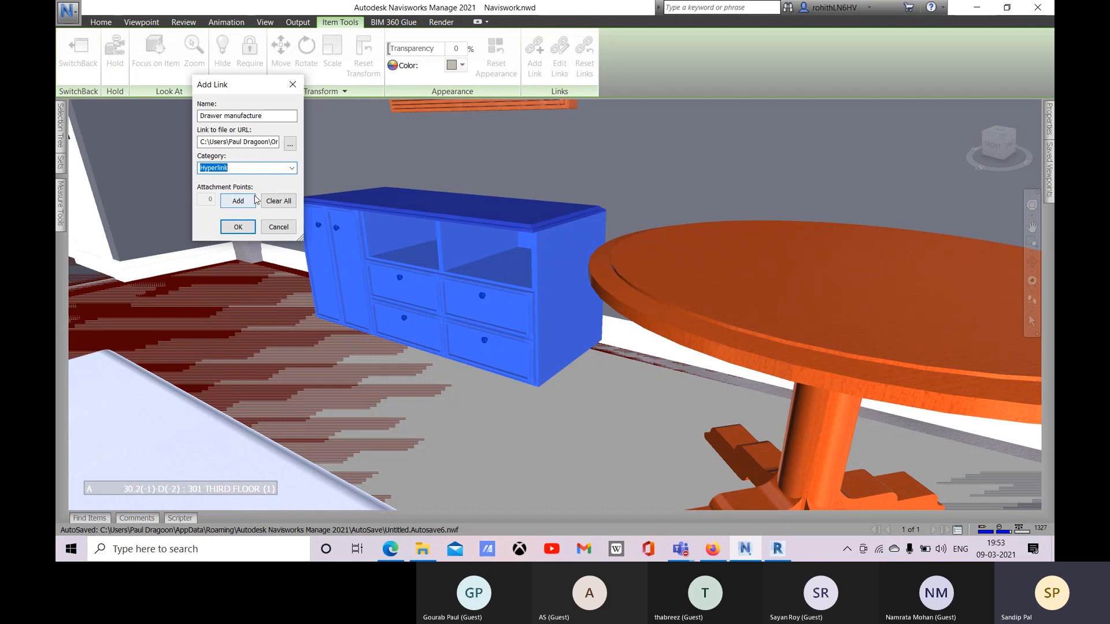
{"action": "left_click", "coordinate": [238, 228]}
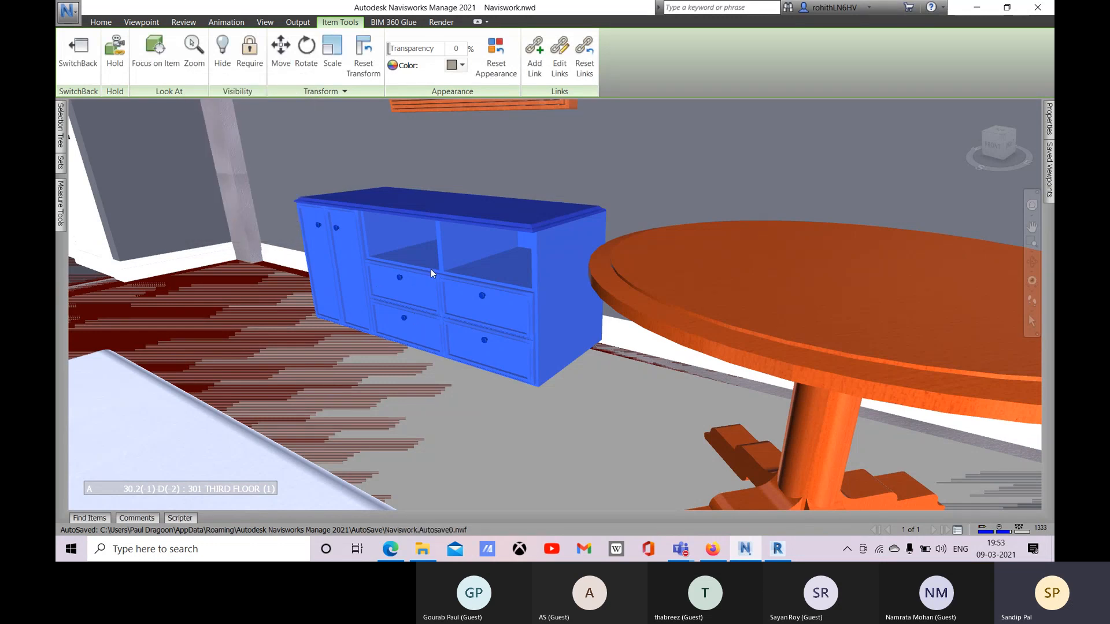
Step: Turn on the display of links in the model and open the dresser's hyperlink to view the linked picture
{"action": "mouse_move", "coordinate": [431, 270]}
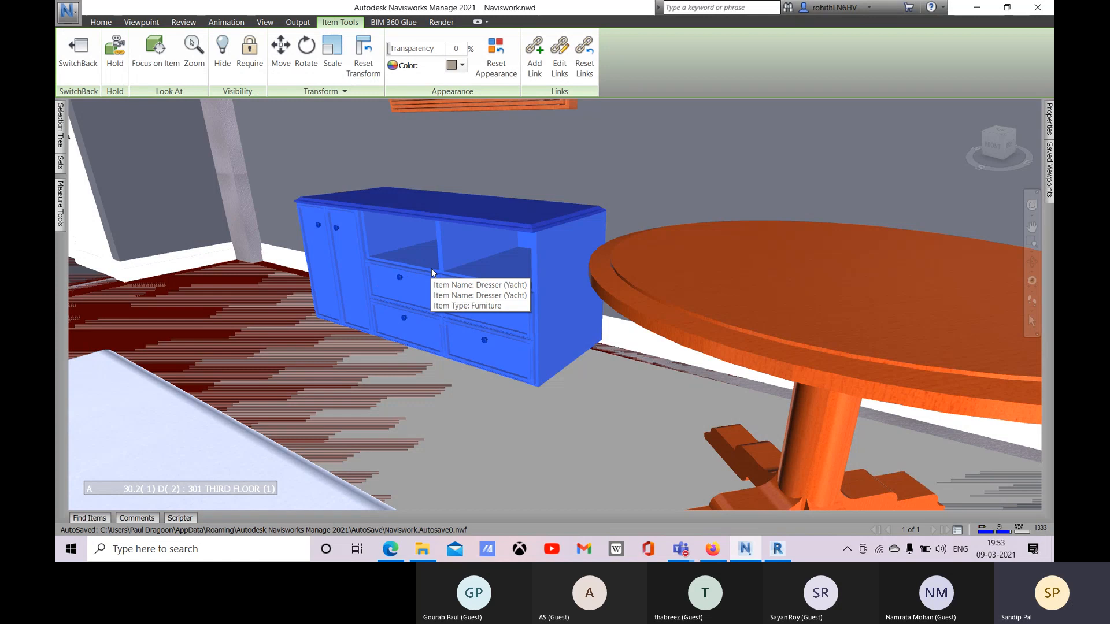
{"action": "key", "text": "Escape"}
{"action": "left_click", "coordinate": [509, 289]}
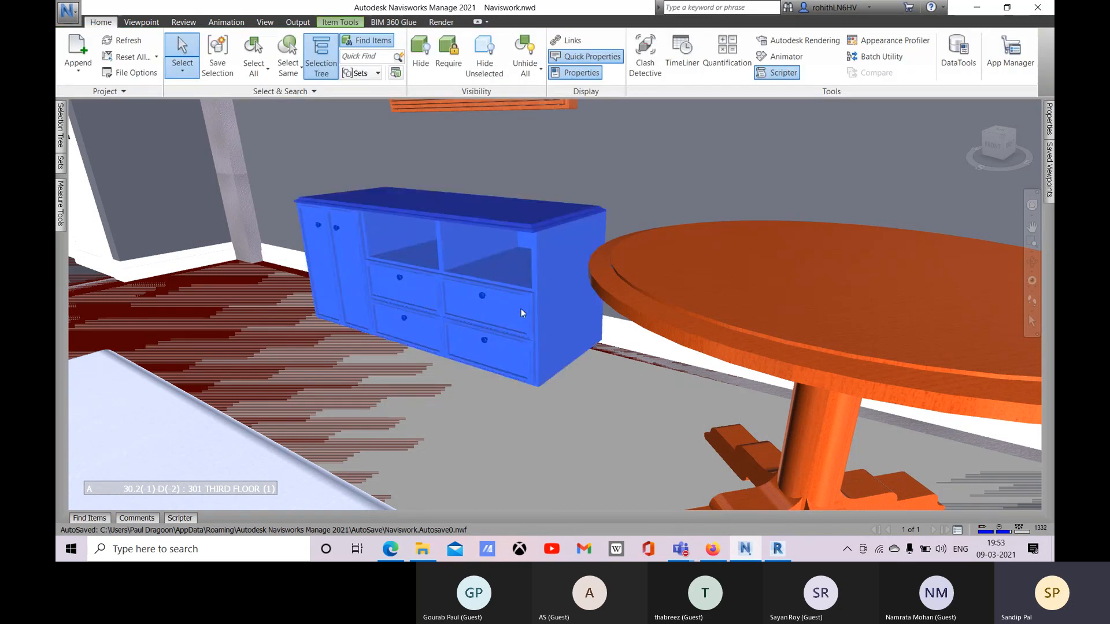
{"action": "left_click", "coordinate": [342, 24]}
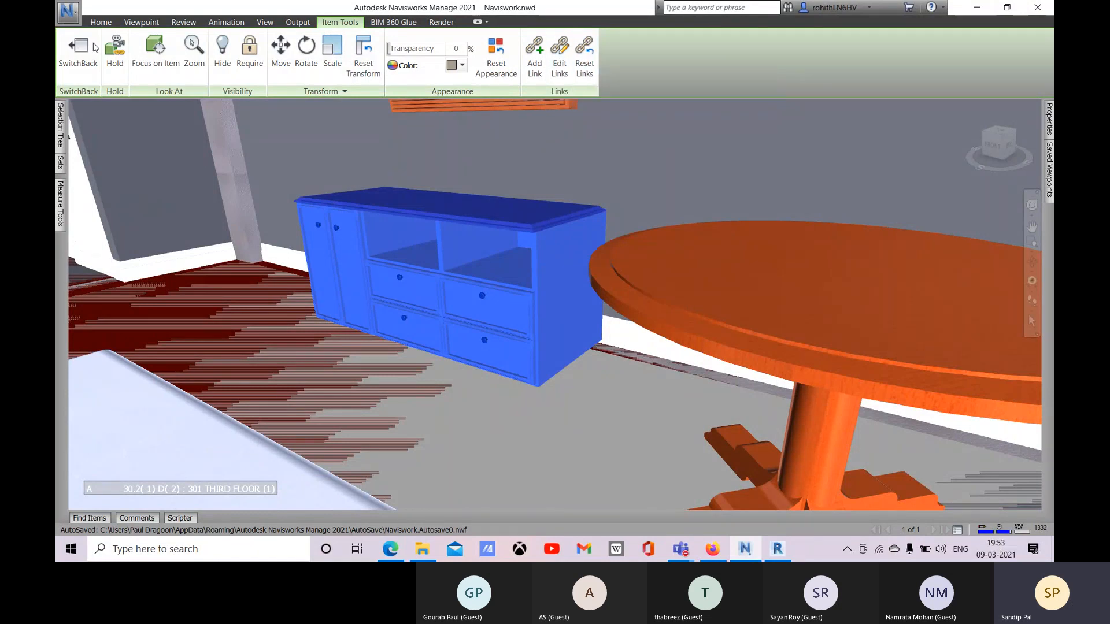
{"action": "left_click", "coordinate": [101, 22]}
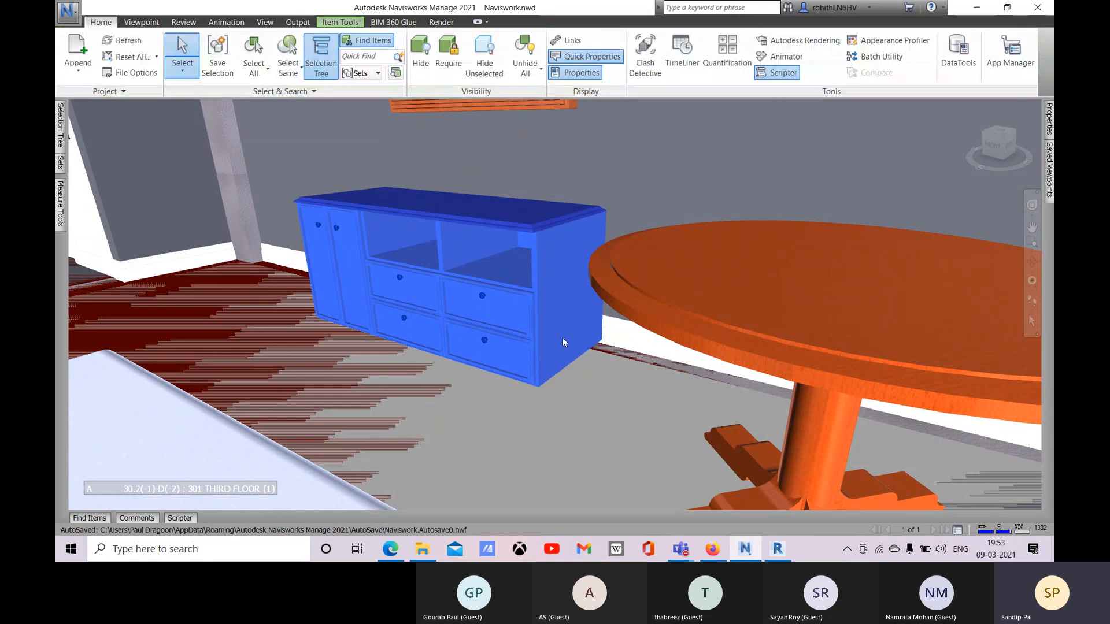
{"action": "left_click", "coordinate": [572, 40]}
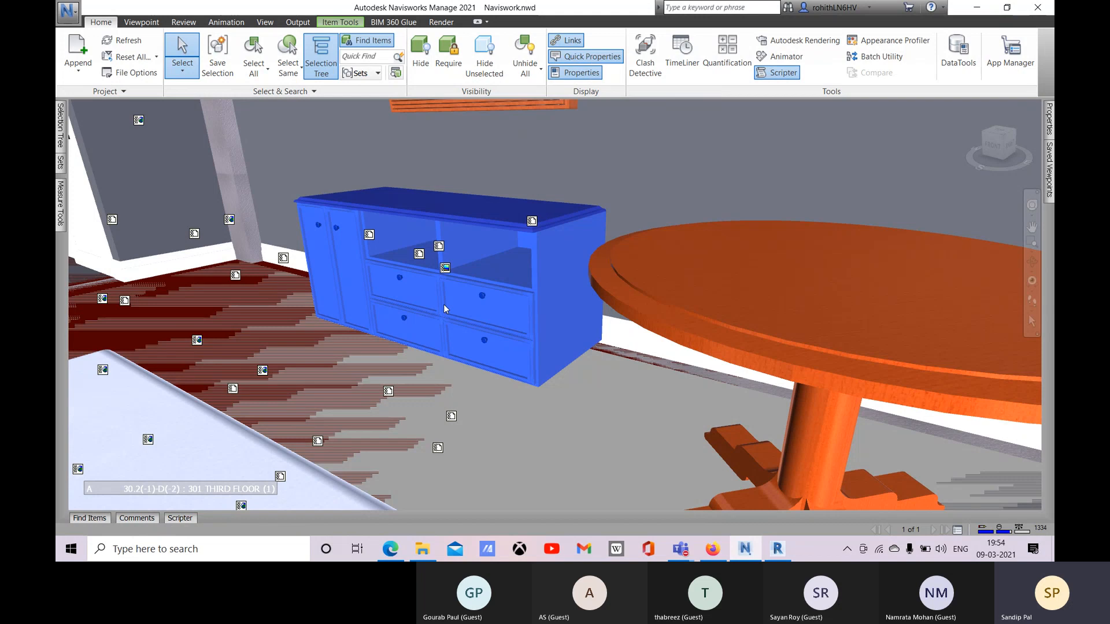
{"action": "left_click", "coordinate": [445, 270]}
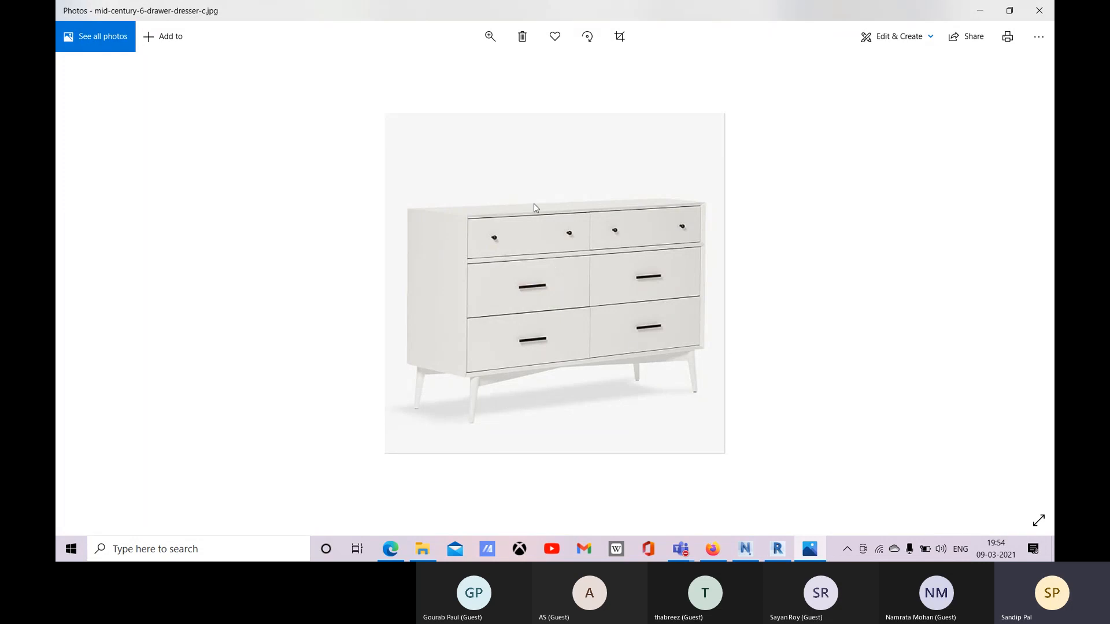
Step: Close the linked dresser picture and turn off the display of links in the model
{"action": "left_click", "coordinate": [1051, 7]}
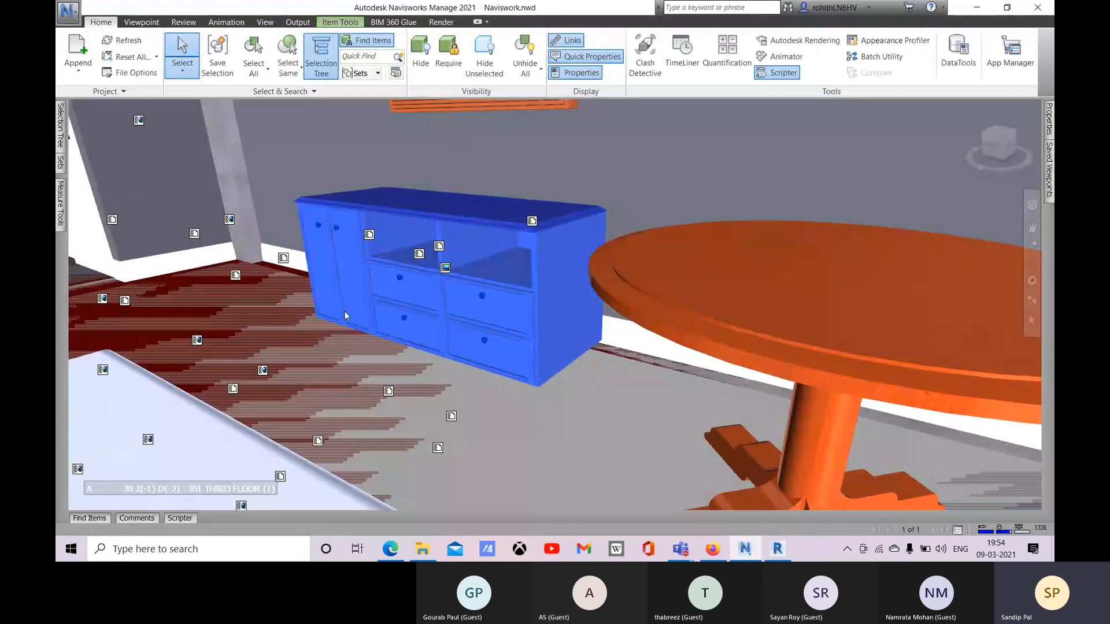
{"action": "mouse_move", "coordinate": [344, 313]}
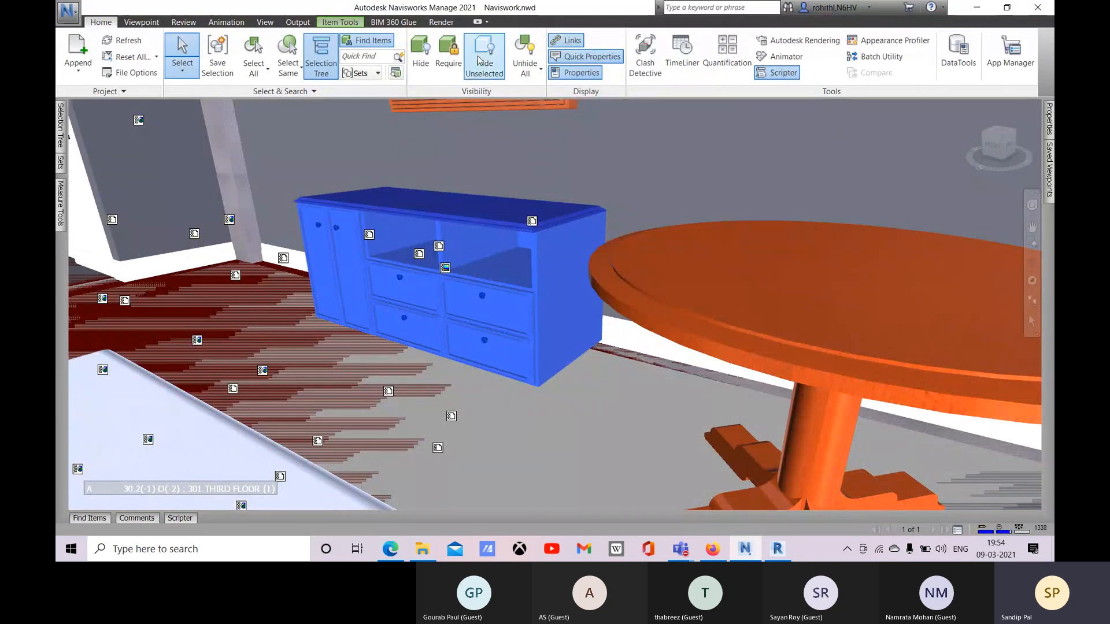
{"action": "left_click", "coordinate": [320, 23]}
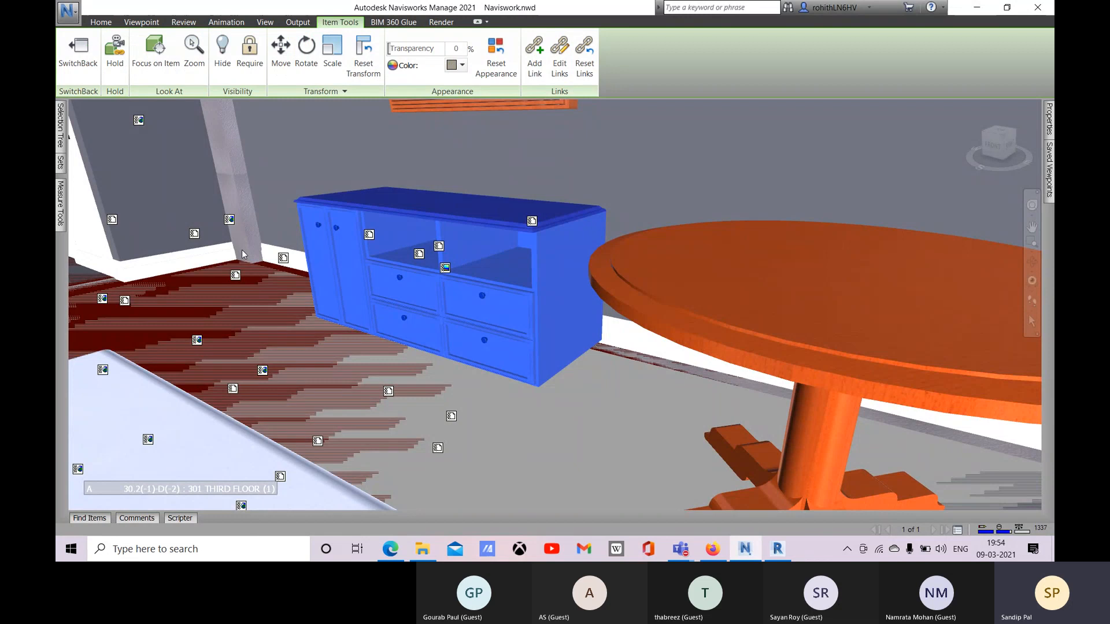
{"action": "left_click", "coordinate": [101, 22]}
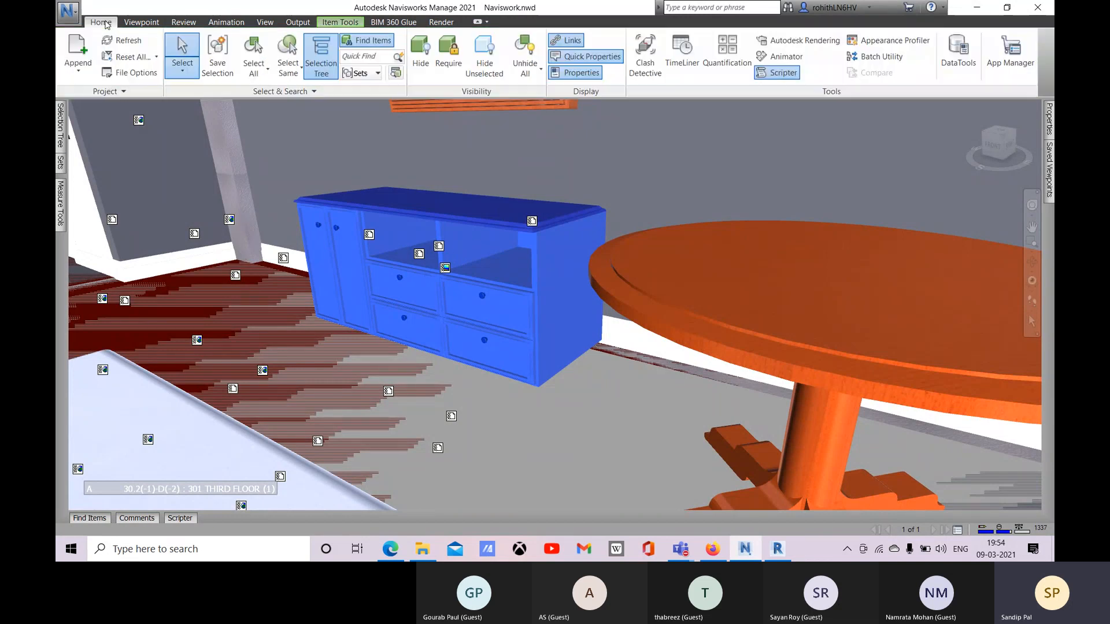
{"action": "left_click", "coordinate": [564, 40]}
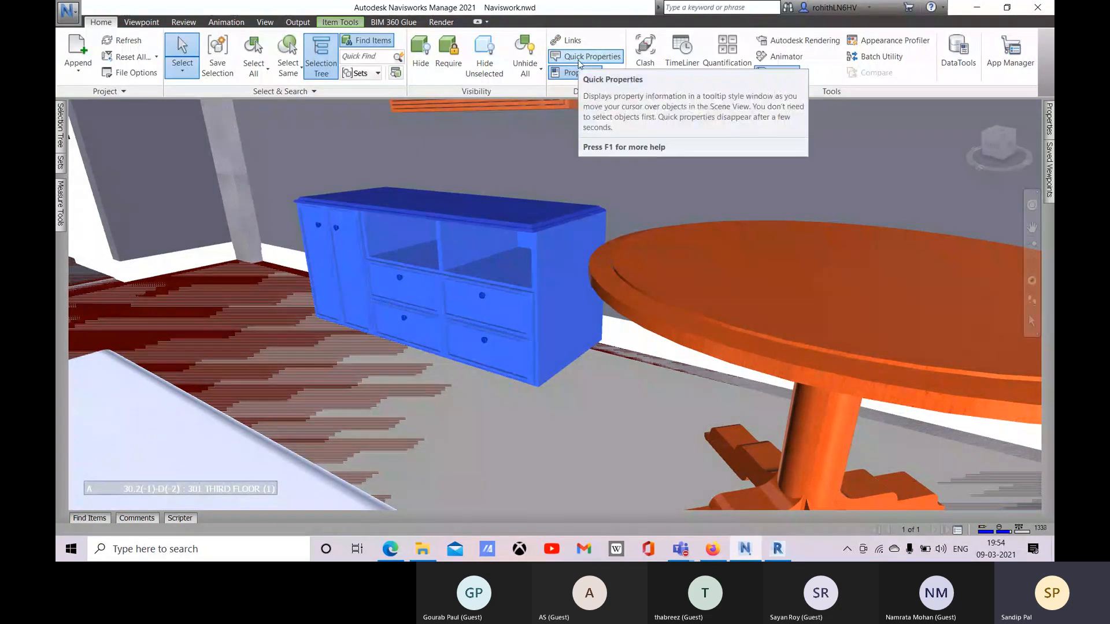
{"action": "right_click", "coordinate": [463, 254]}
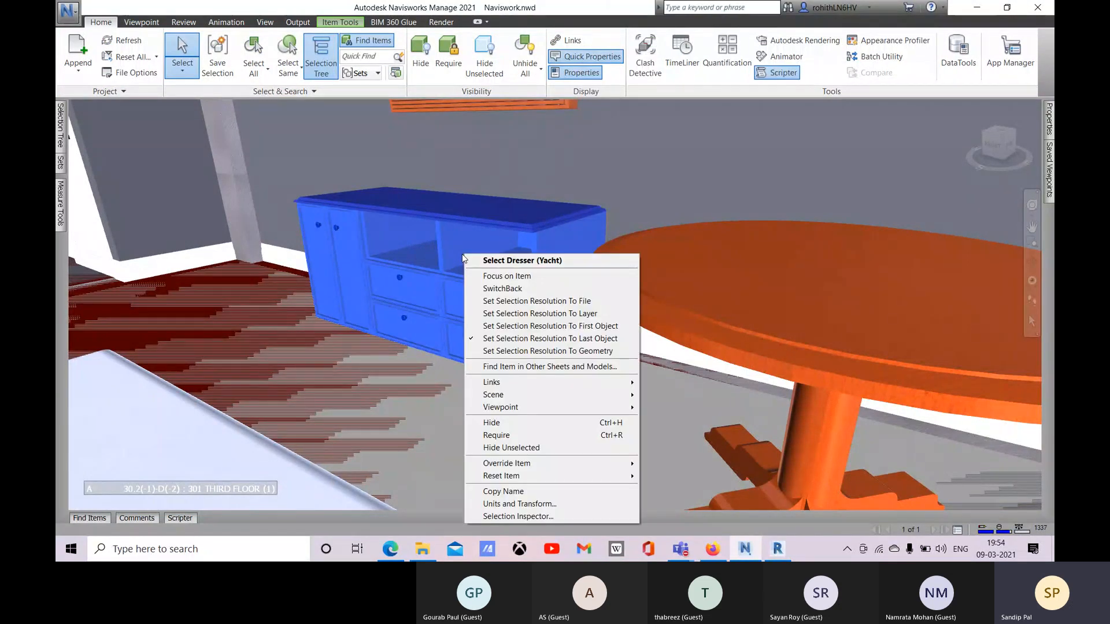
{"action": "left_click", "coordinate": [514, 262]}
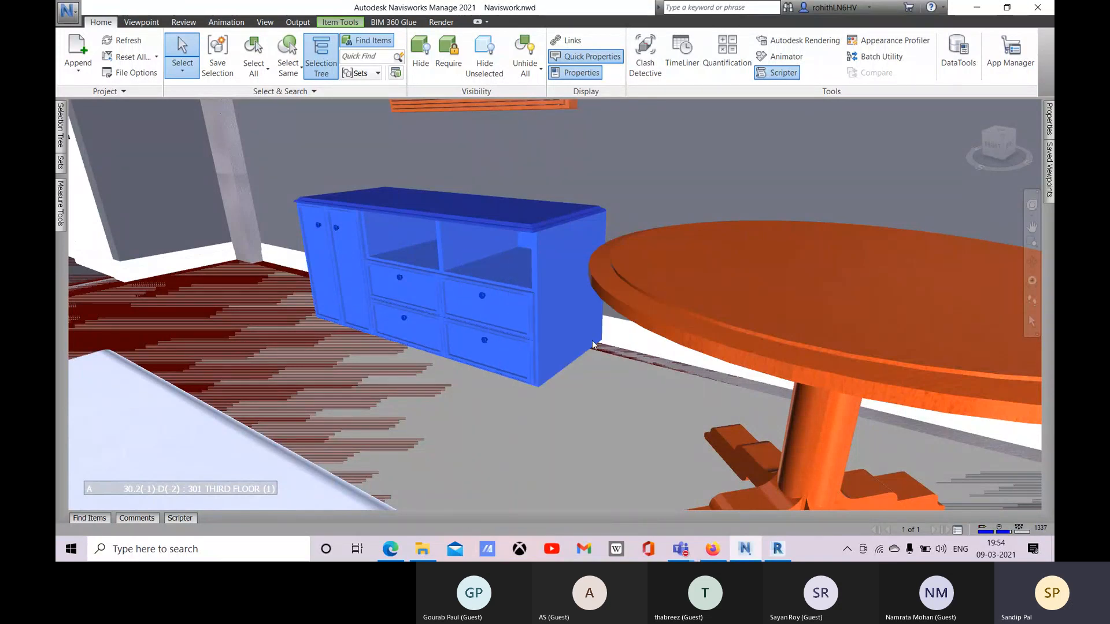
{"action": "left_click", "coordinate": [680, 310]}
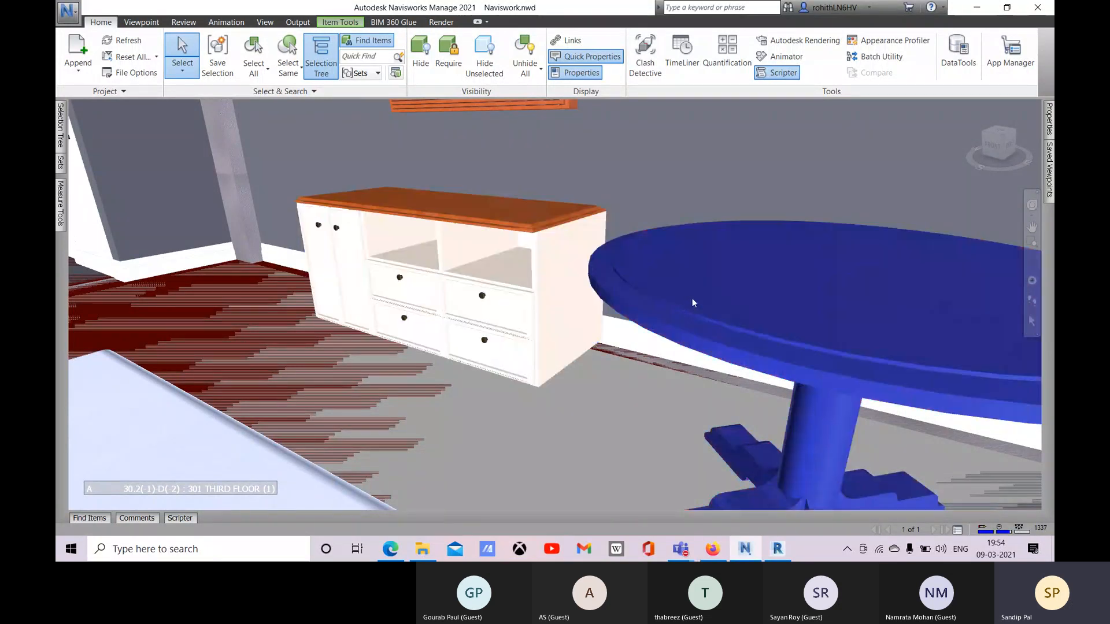
{"action": "left_click", "coordinate": [688, 185]}
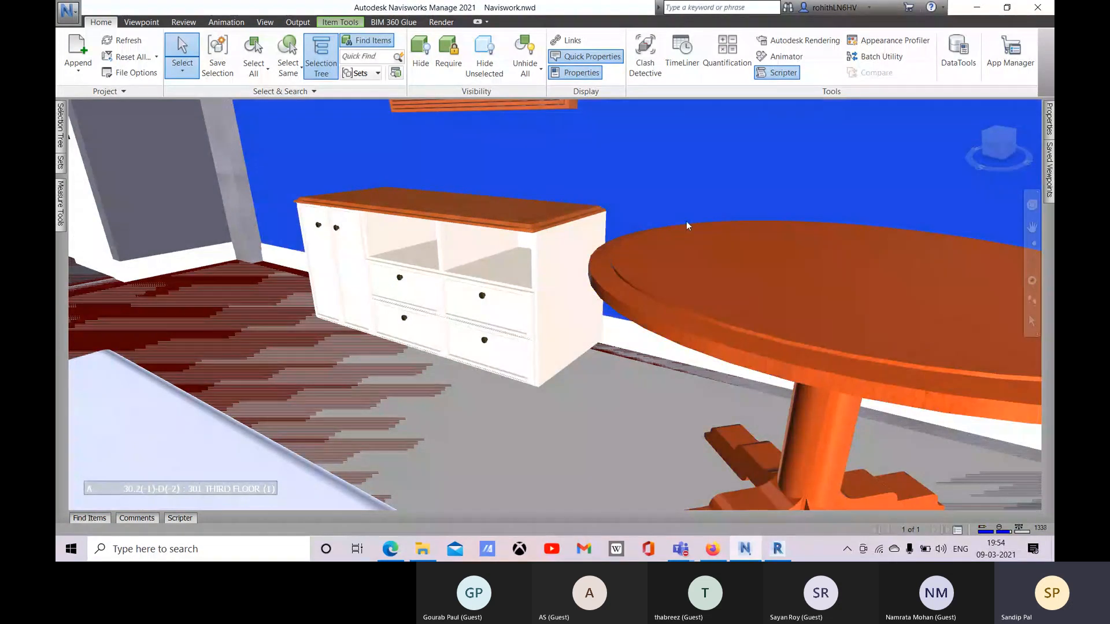
{"action": "right_click", "coordinate": [692, 285]}
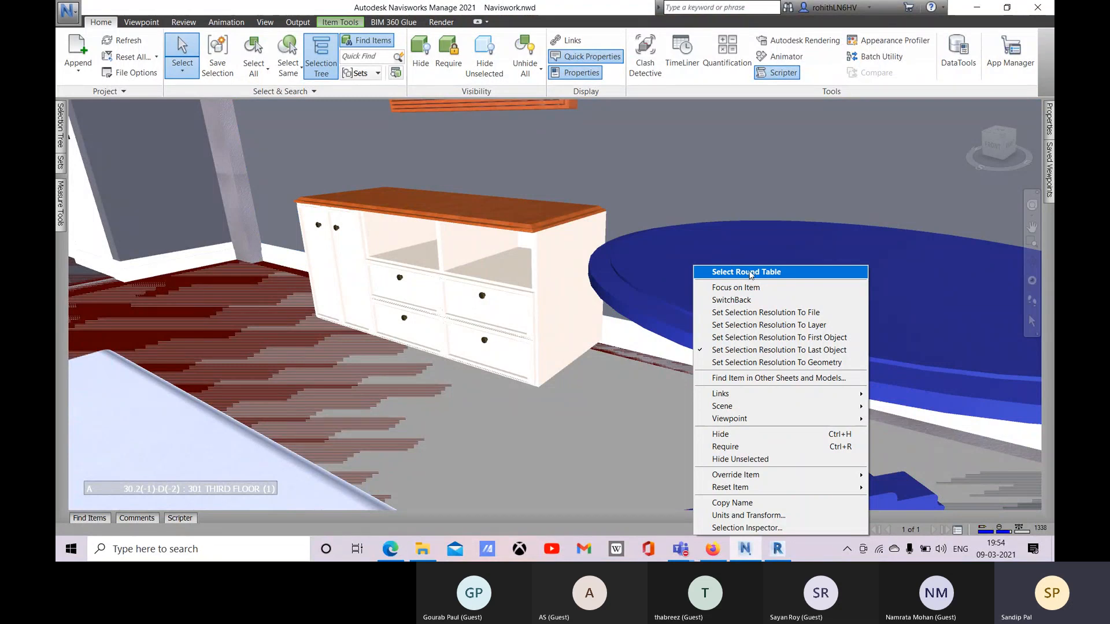
{"action": "left_click", "coordinate": [469, 297]}
{"action": "left_click", "coordinate": [455, 282]}
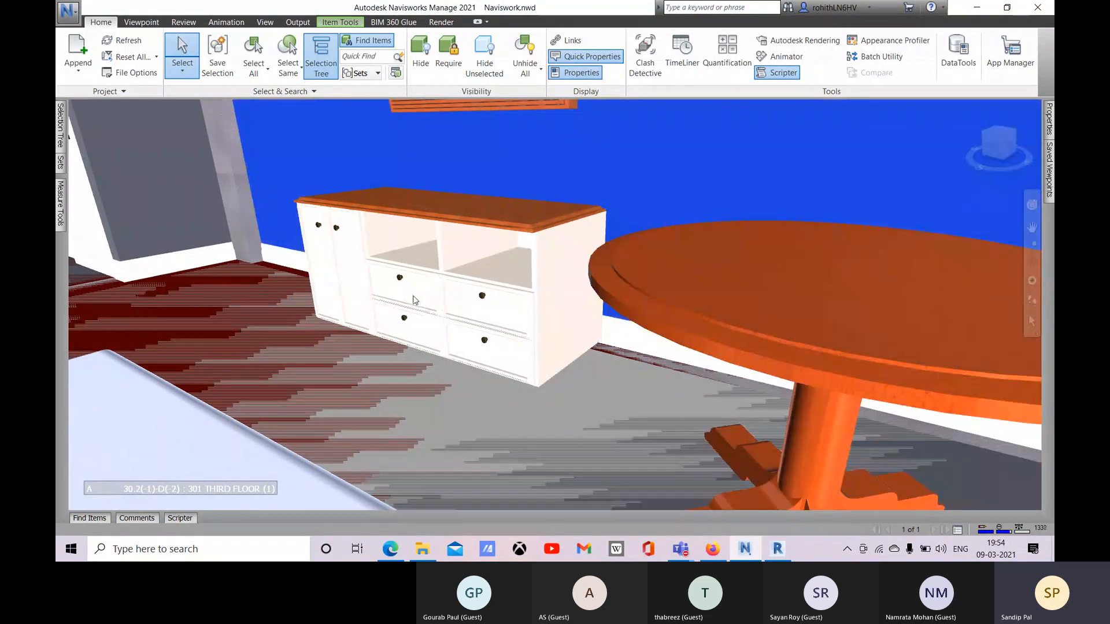
Step: Override the color of the dresser with dark green and clear the selection
{"action": "left_click", "coordinate": [418, 263]}
{"action": "right_click", "coordinate": [418, 267]}
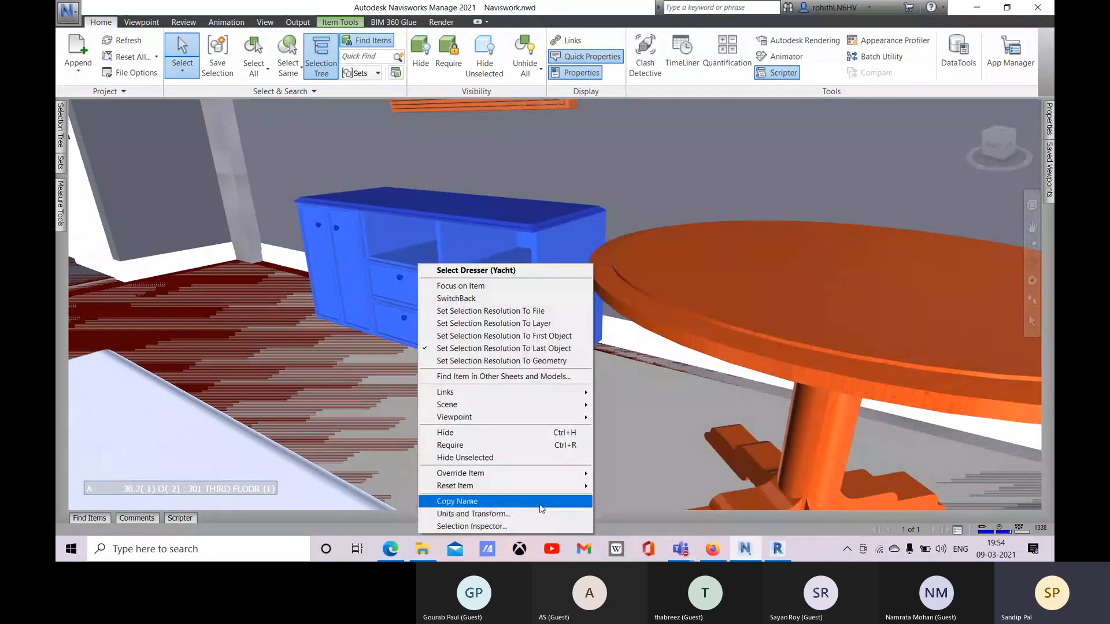
{"action": "mouse_move", "coordinate": [471, 479]}
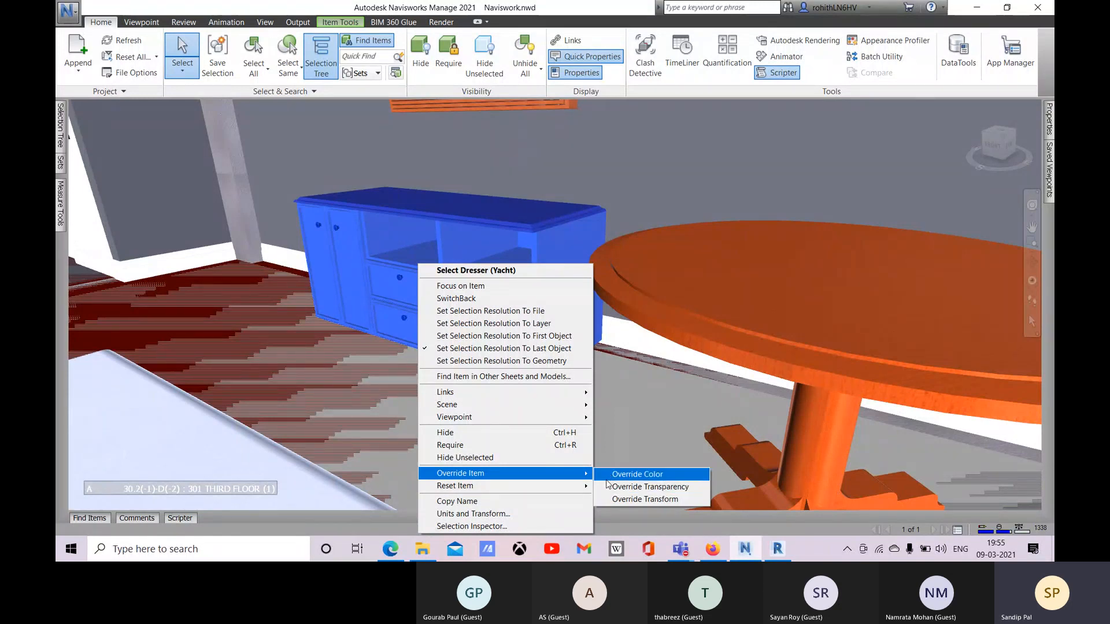
{"action": "left_click", "coordinate": [631, 475]}
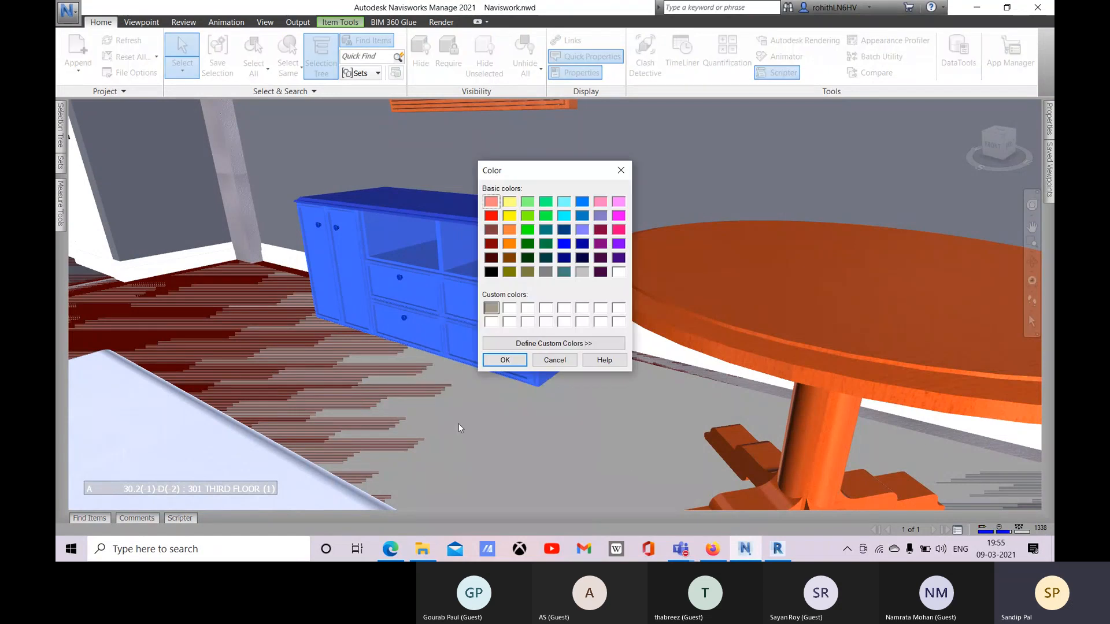
{"action": "left_click", "coordinate": [527, 245]}
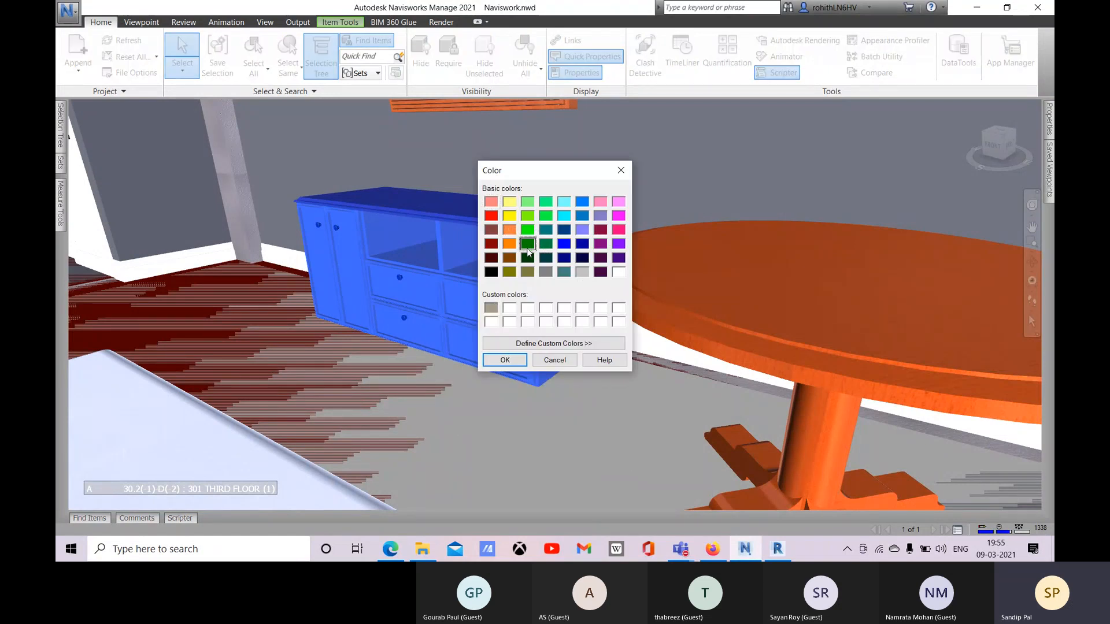
{"action": "left_click", "coordinate": [518, 361]}
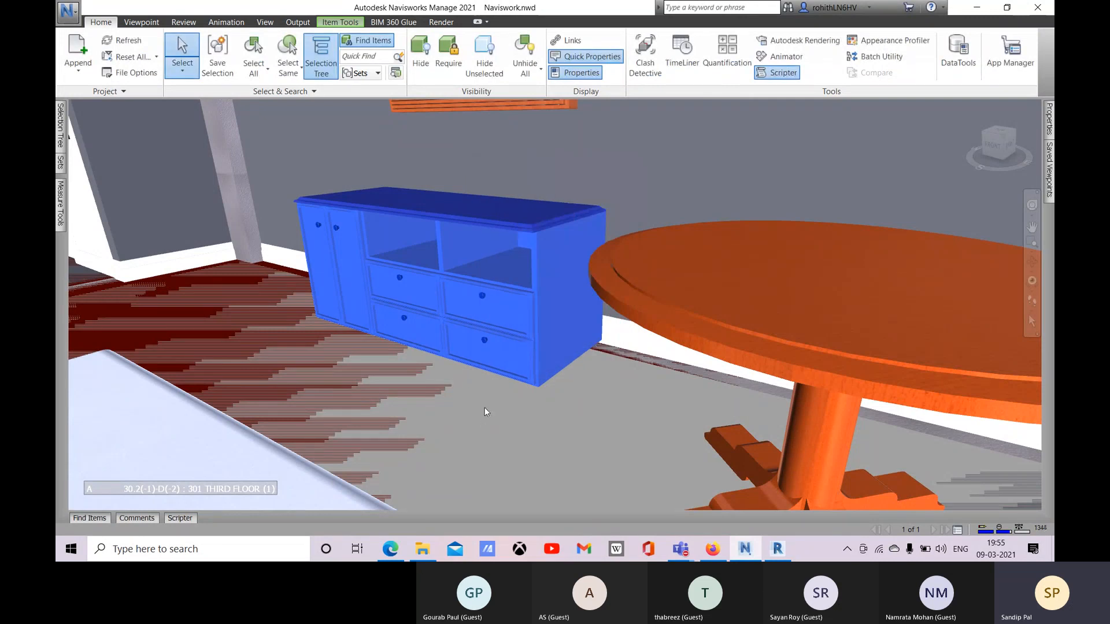
{"action": "key", "text": "Escape"}
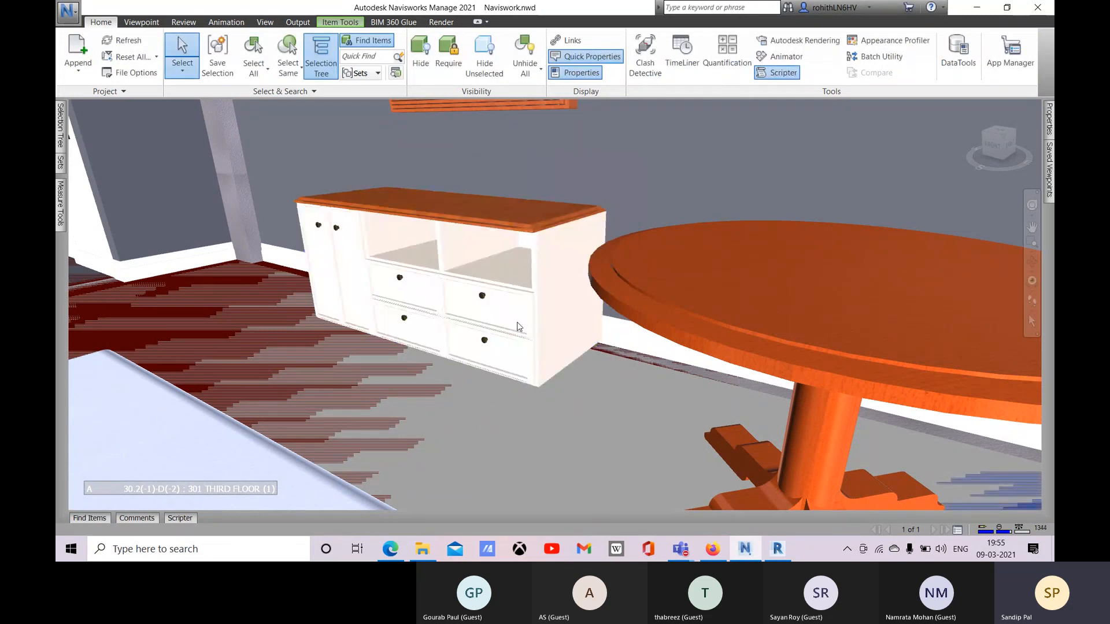
Step: Apply the dark green color override to the dresser again and deselect everything
{"action": "left_click", "coordinate": [494, 306]}
{"action": "right_click", "coordinate": [494, 306]}
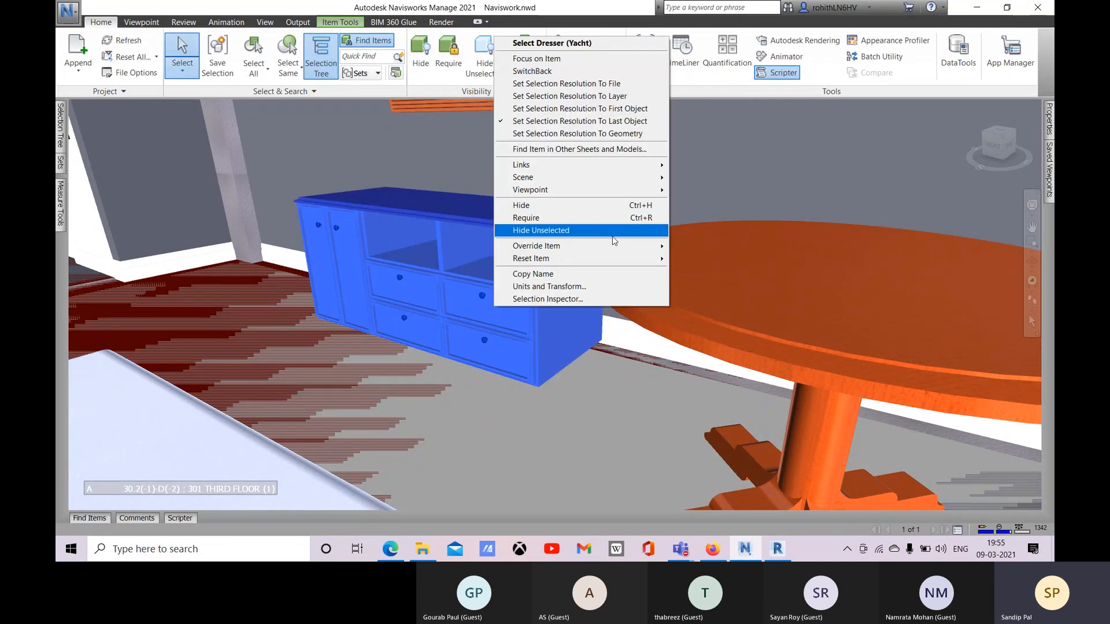
{"action": "mouse_move", "coordinate": [613, 244]}
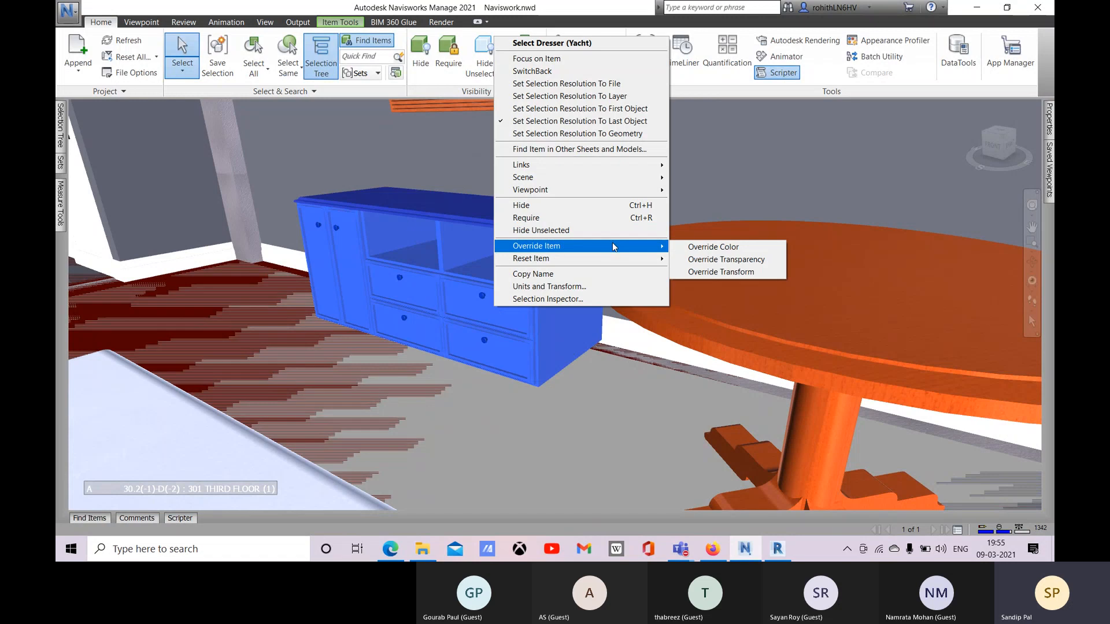
{"action": "left_click", "coordinate": [717, 247]}
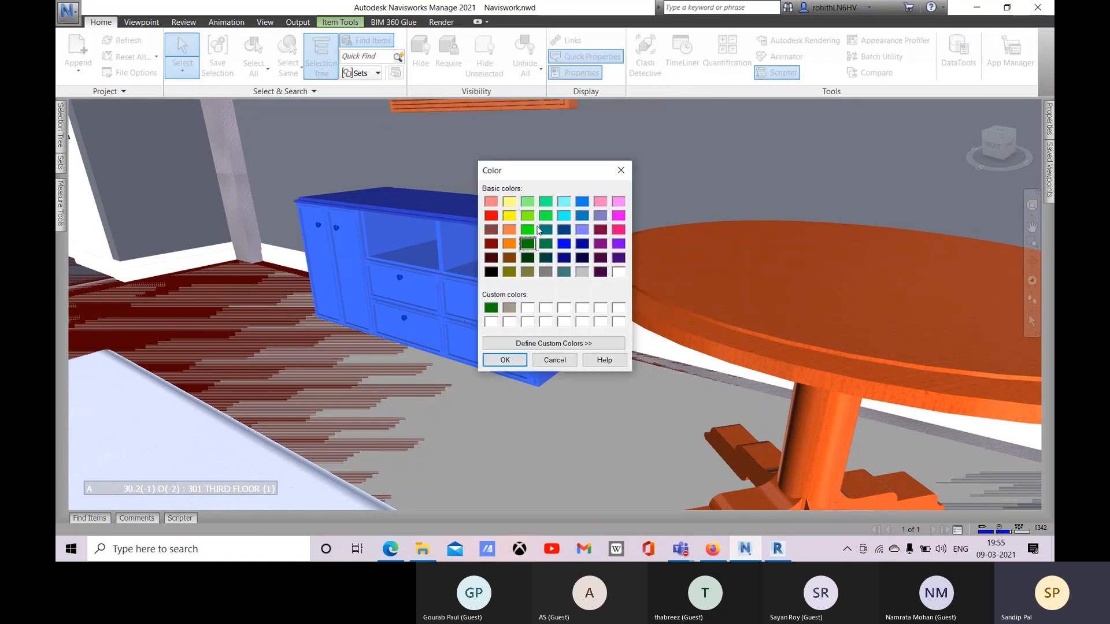
{"action": "left_click", "coordinate": [504, 360]}
{"action": "left_click", "coordinate": [654, 179]}
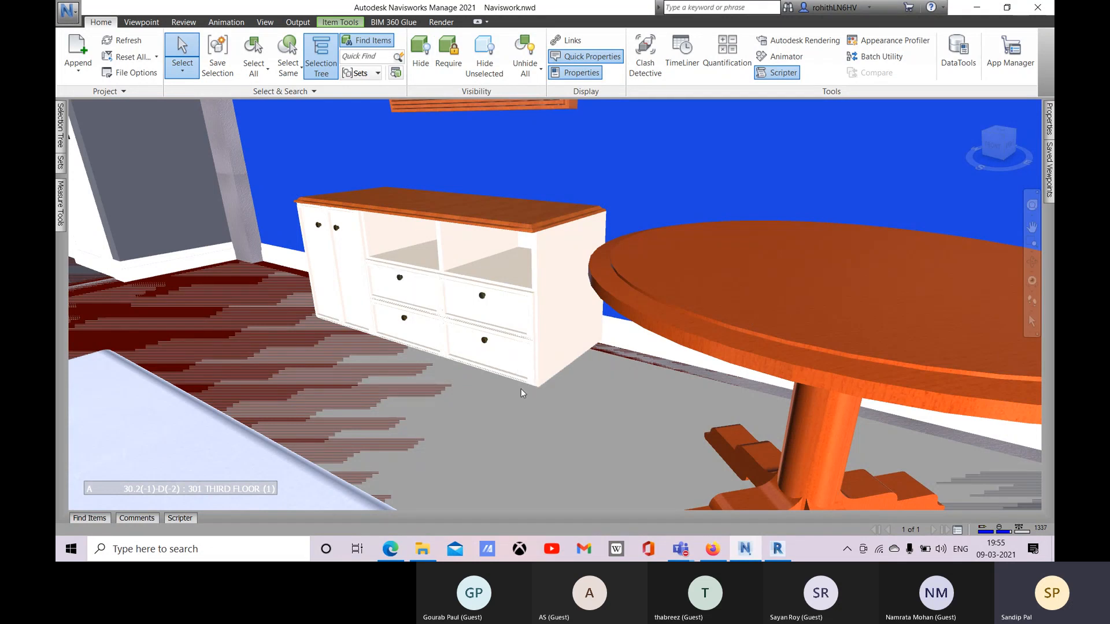
{"action": "key", "text": "Escape"}
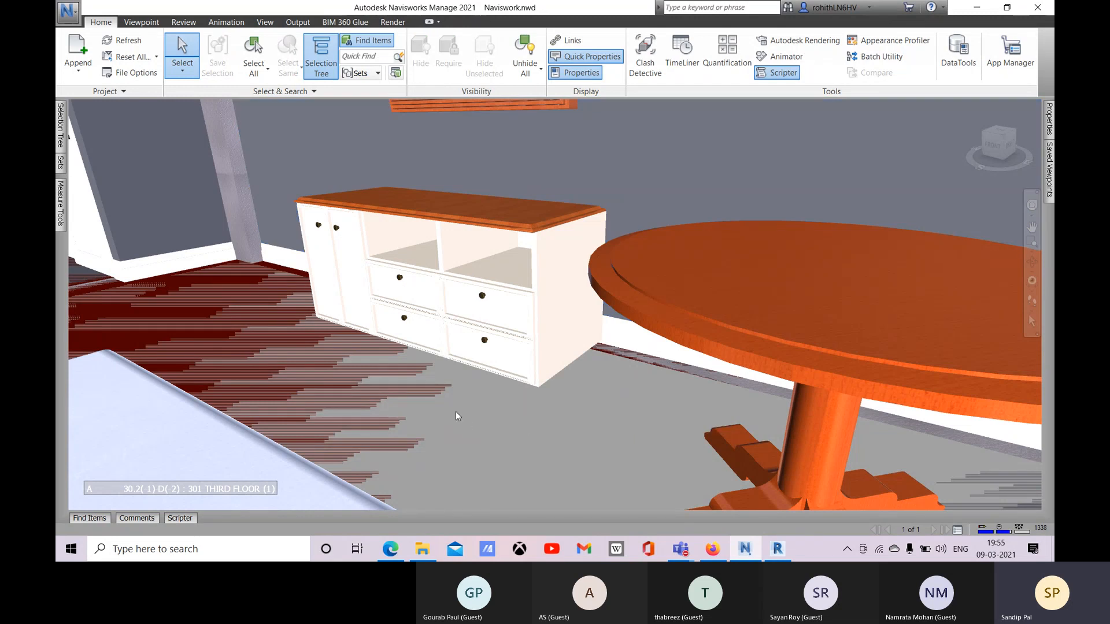
{"action": "mouse_move", "coordinate": [456, 412]}
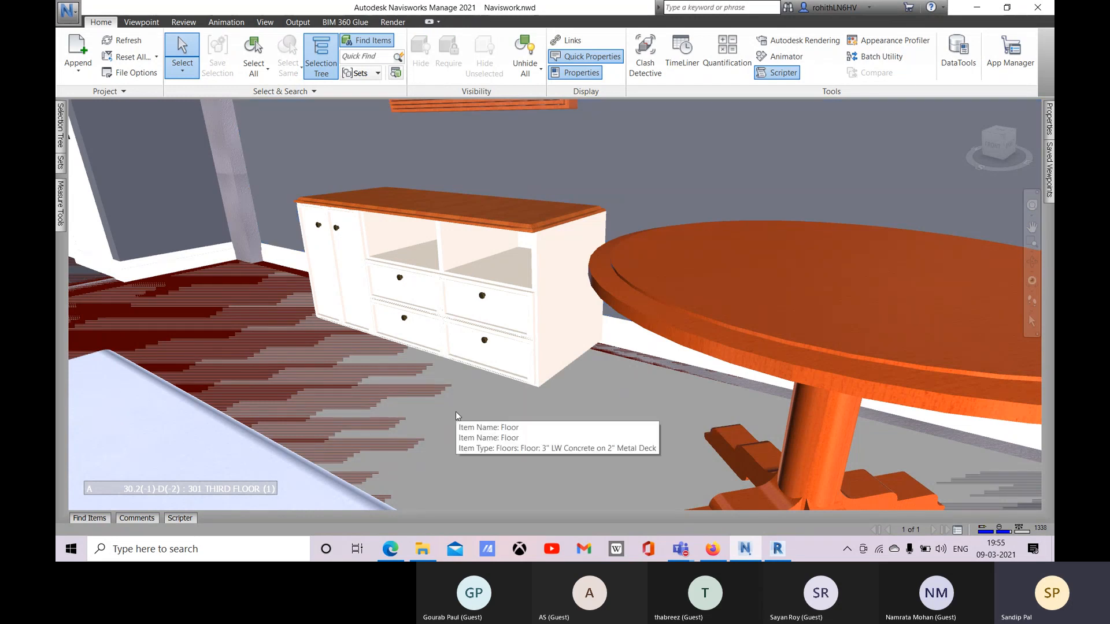
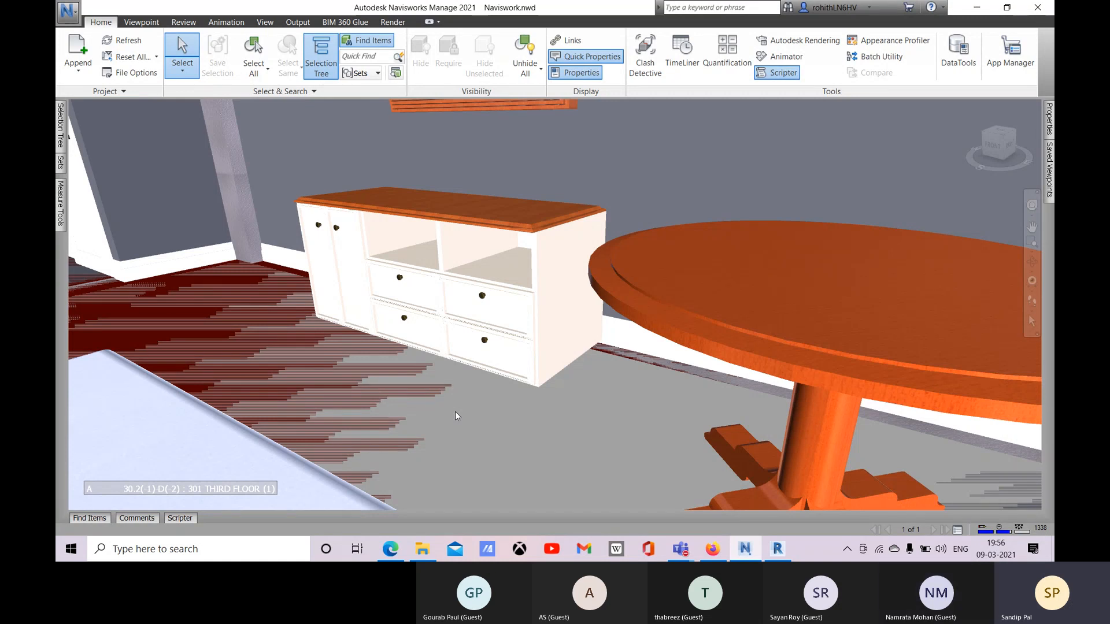
Step: Change the render style mode of the scene to Shaded
{"action": "mouse_move", "coordinate": [434, 341]}
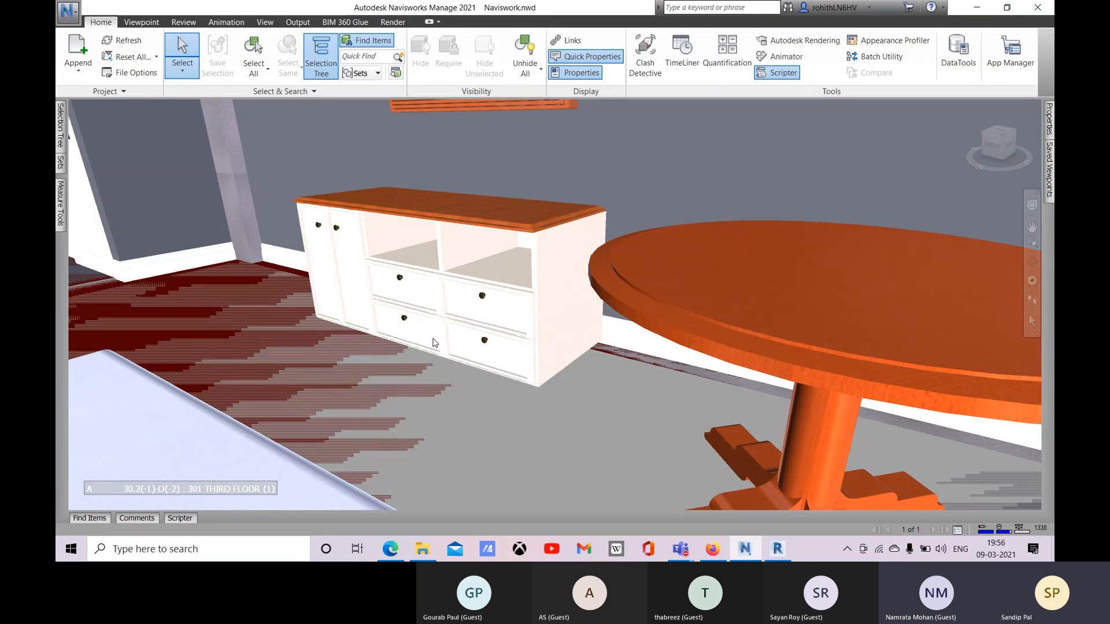
{"action": "left_click", "coordinate": [267, 23]}
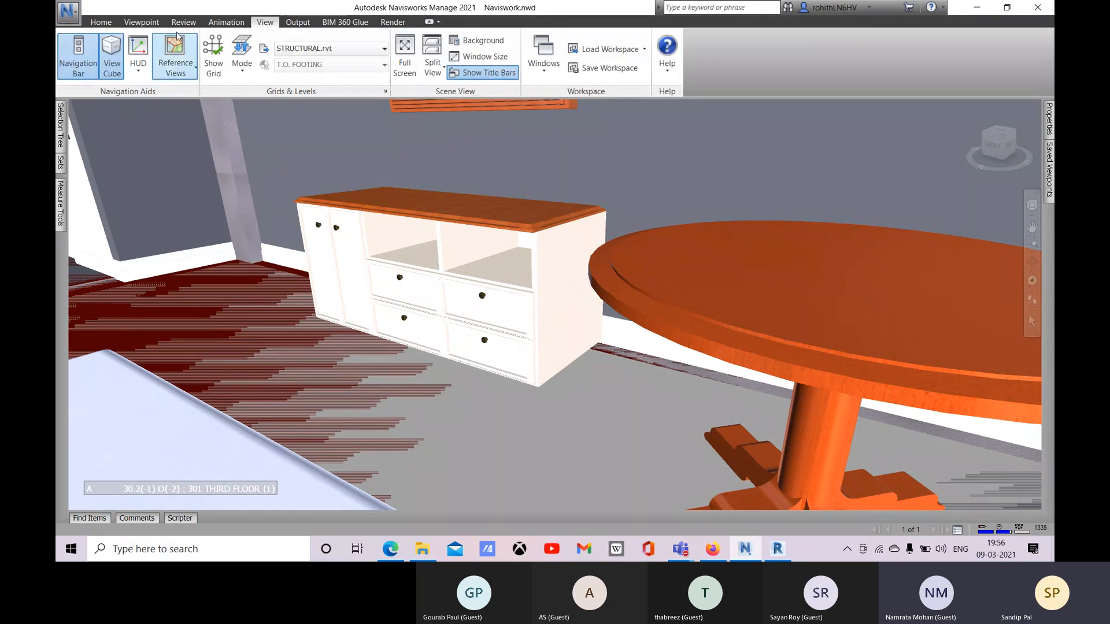
{"action": "left_click", "coordinate": [149, 24]}
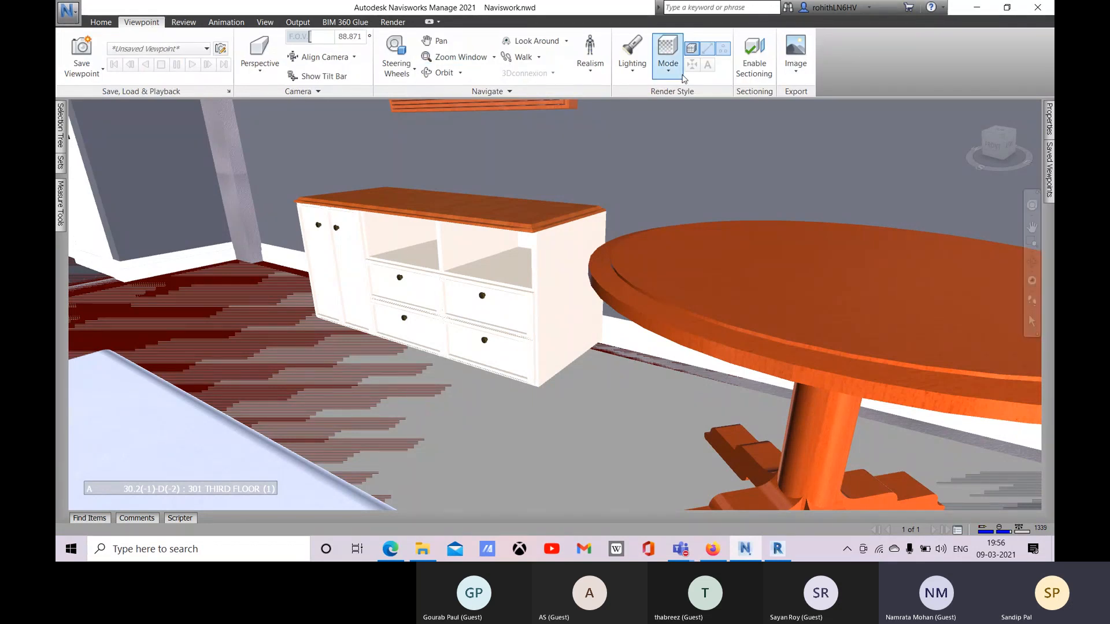
{"action": "left_click", "coordinate": [673, 77]}
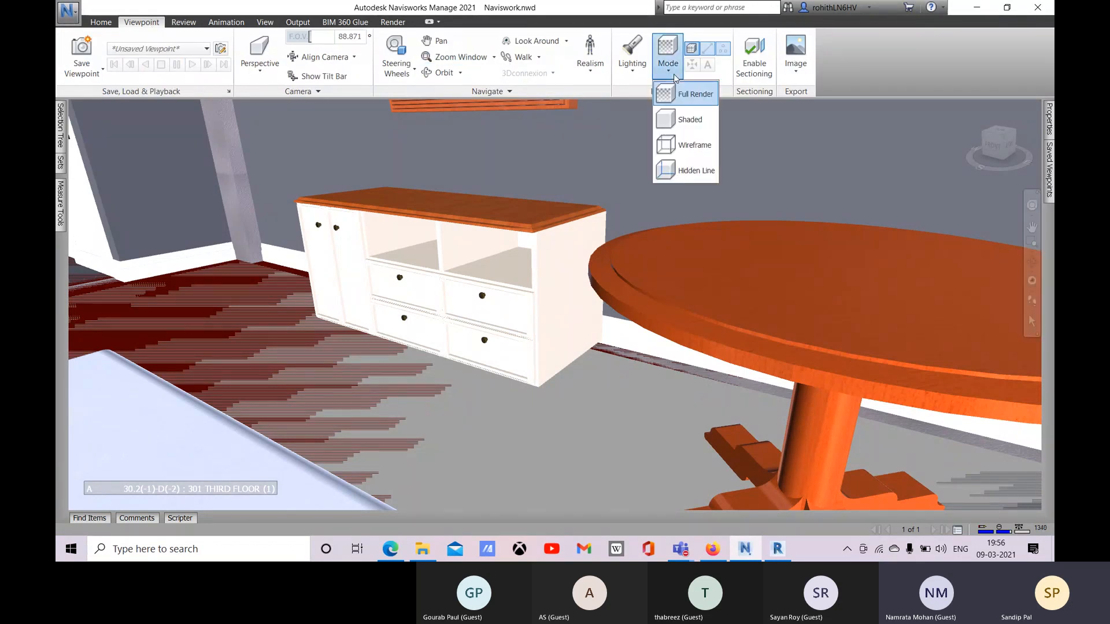
{"action": "left_click", "coordinate": [689, 119]}
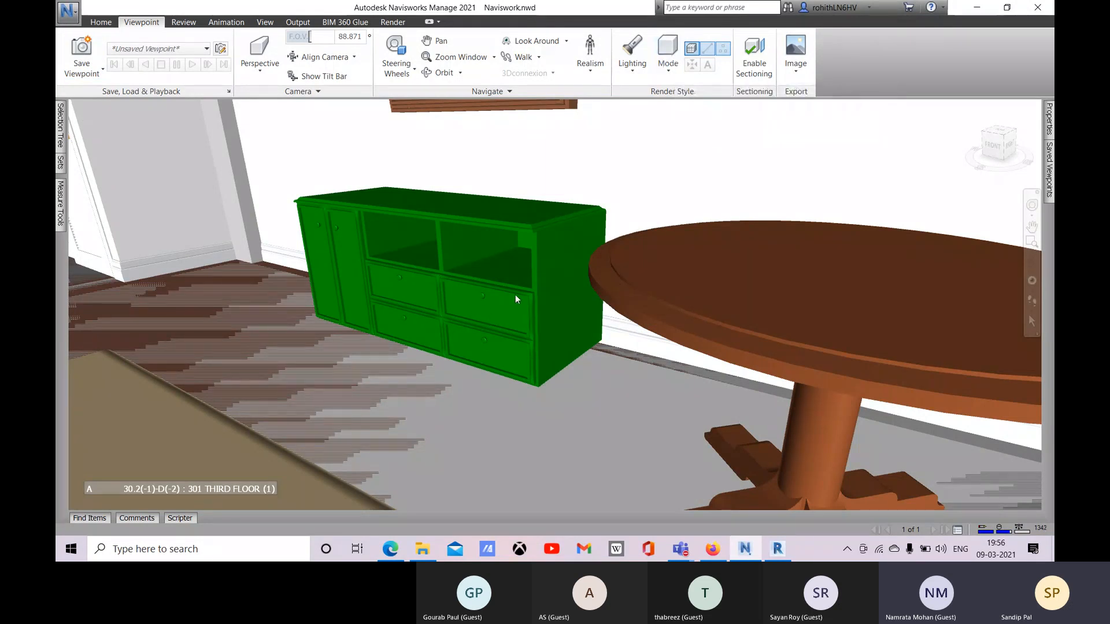
{"action": "left_click", "coordinate": [668, 73]}
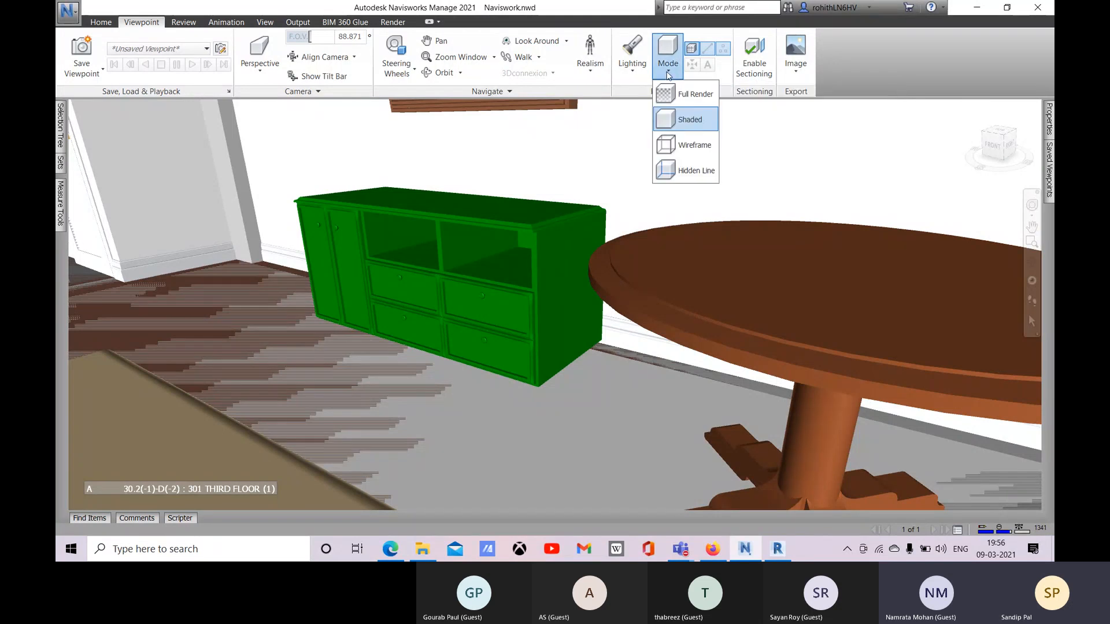
{"action": "left_click", "coordinate": [966, 87]}
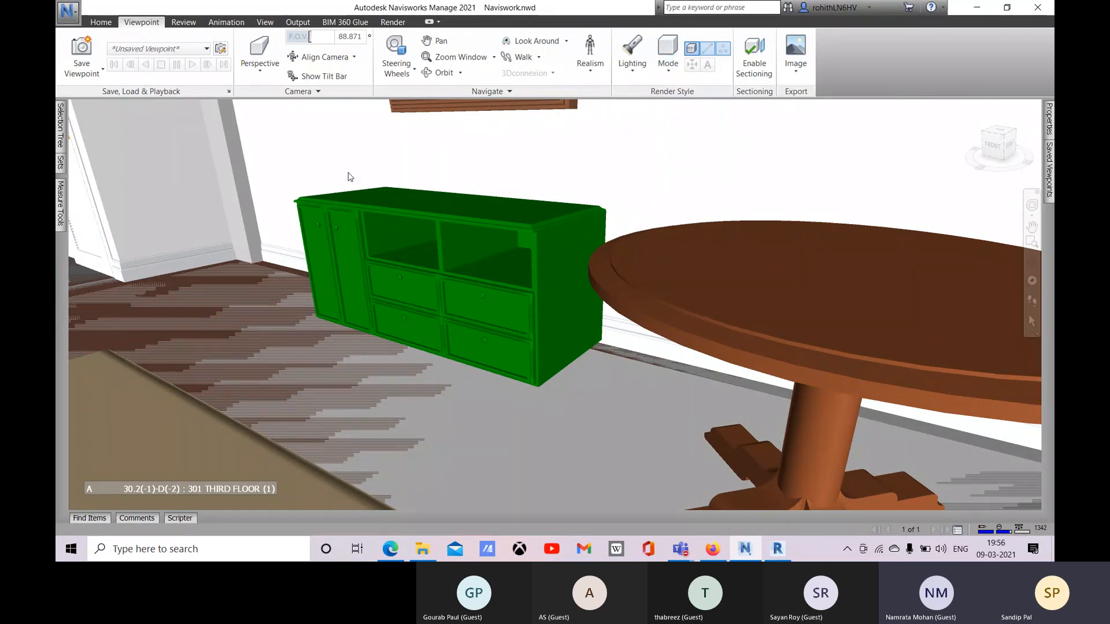
Step: Reset the dresser's appearance to remove its color override
{"action": "right_click", "coordinate": [427, 267]}
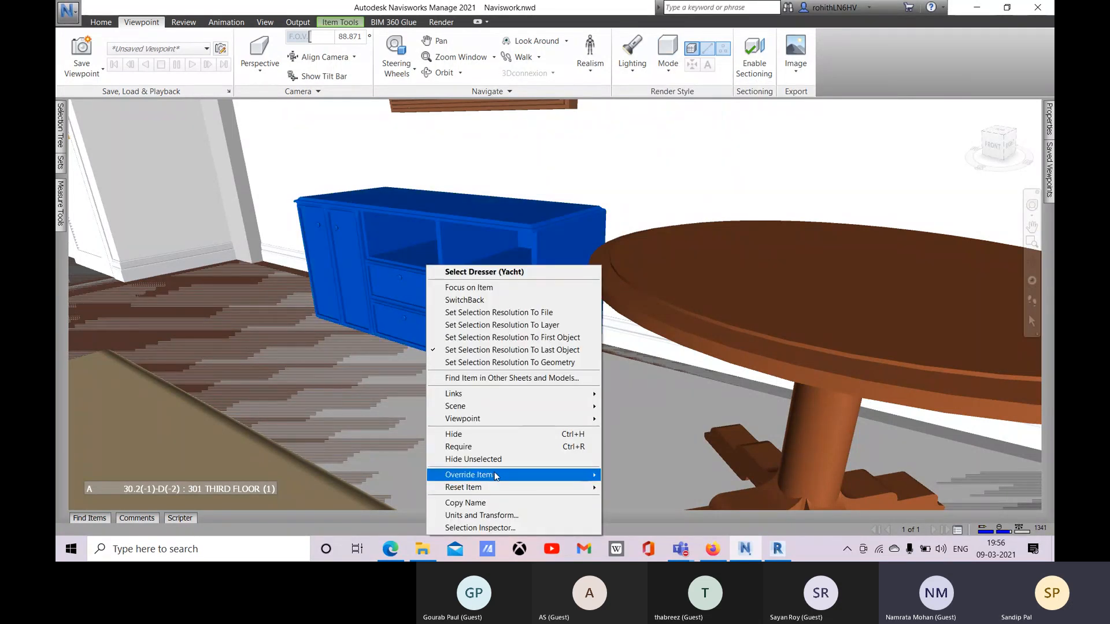
{"action": "mouse_move", "coordinate": [510, 475]}
{"action": "mouse_move", "coordinate": [479, 488]}
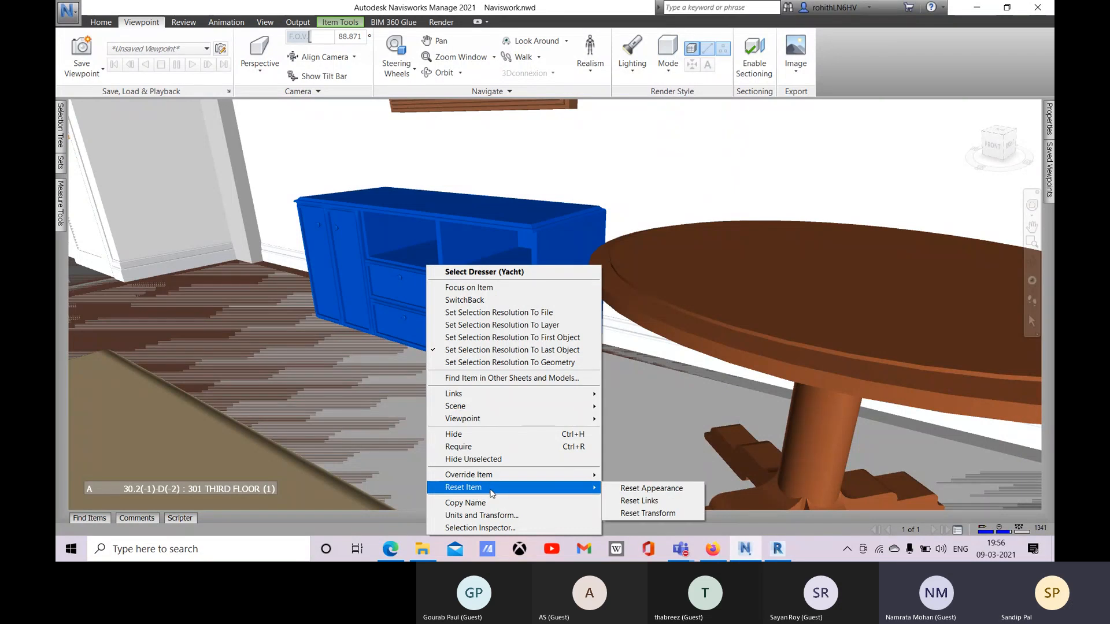
{"action": "left_click", "coordinate": [651, 488]}
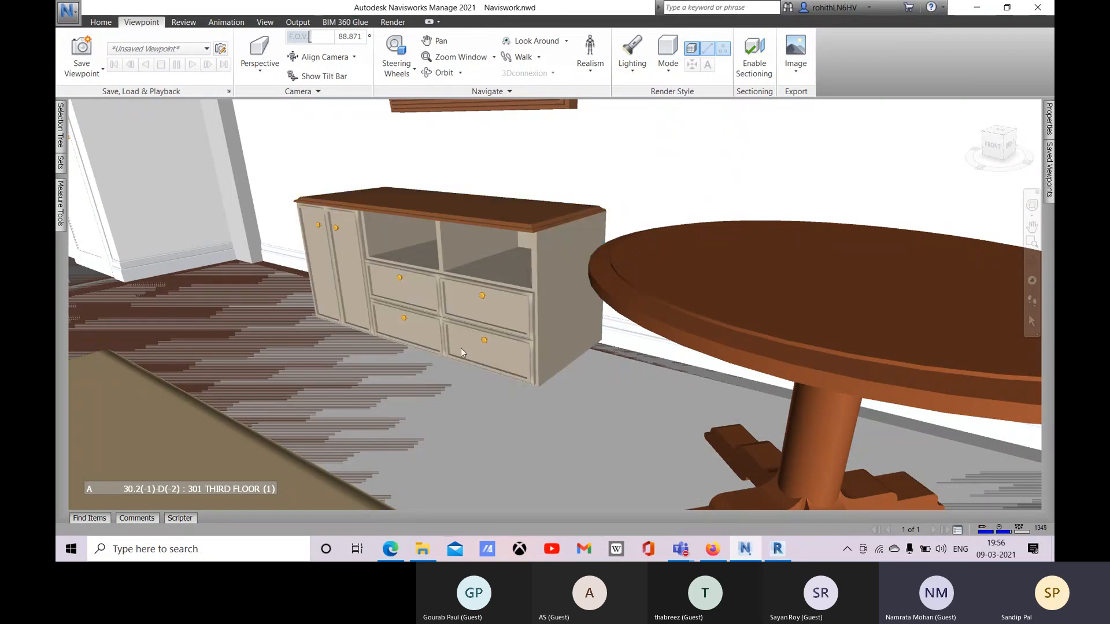
Step: Open the transparency override settings for the dresser and leave them without applying a change
{"action": "mouse_move", "coordinate": [469, 306]}
{"action": "right_click", "coordinate": [466, 283]}
{"action": "mouse_move", "coordinate": [575, 480]}
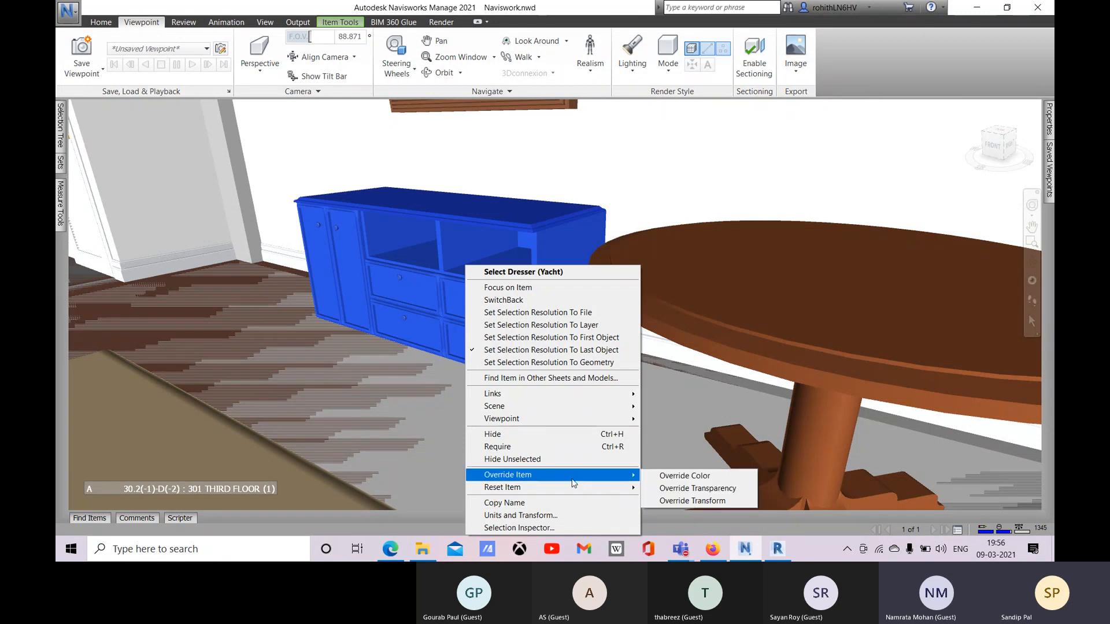
{"action": "left_click", "coordinate": [694, 491]}
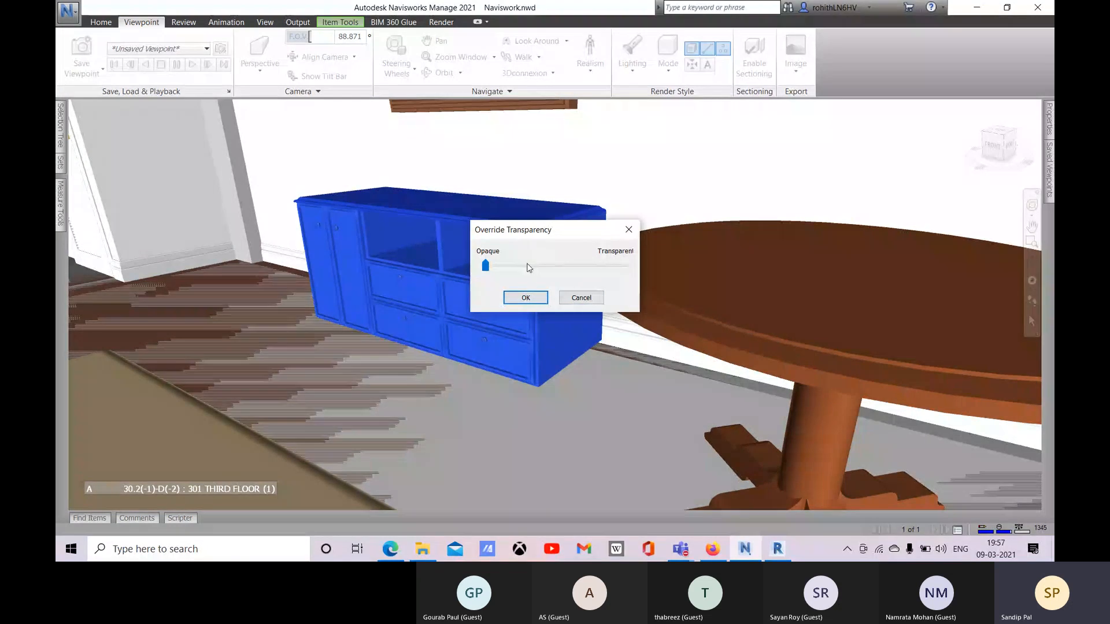
{"action": "left_click", "coordinate": [581, 297]}
Step: Start a transform override on the dresser
{"action": "right_click", "coordinate": [400, 294]}
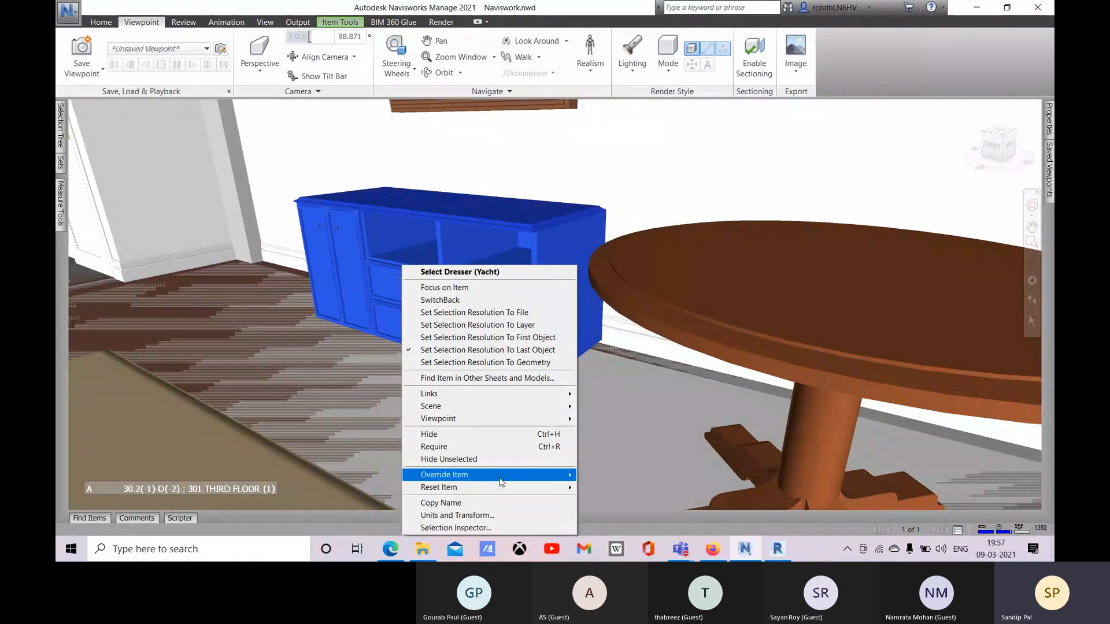
{"action": "mouse_move", "coordinate": [500, 482]}
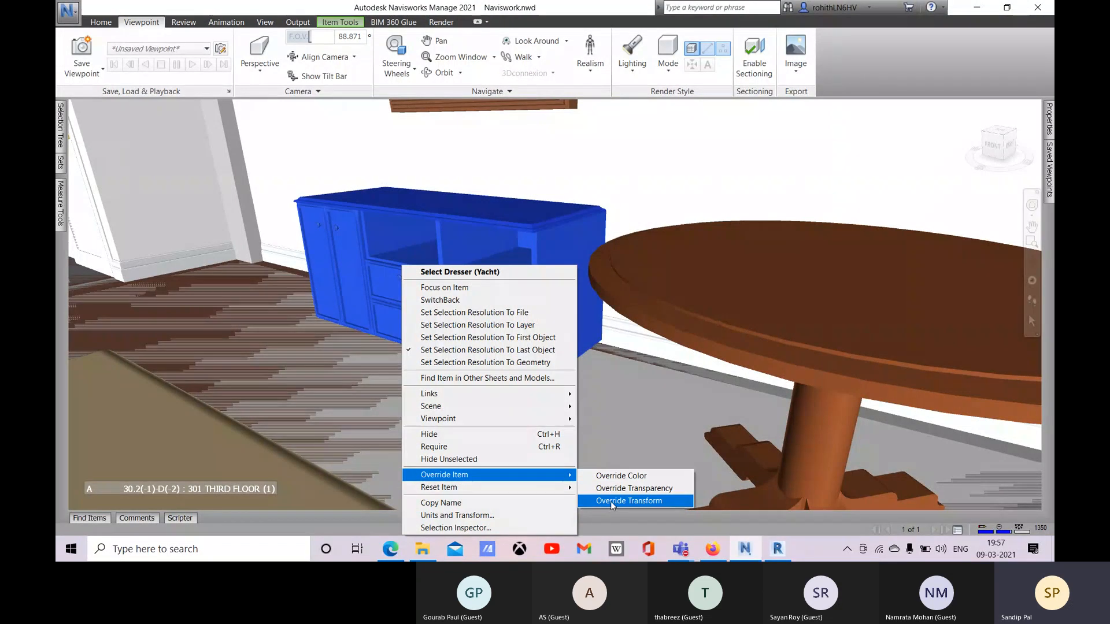
{"action": "left_click", "coordinate": [636, 501]}
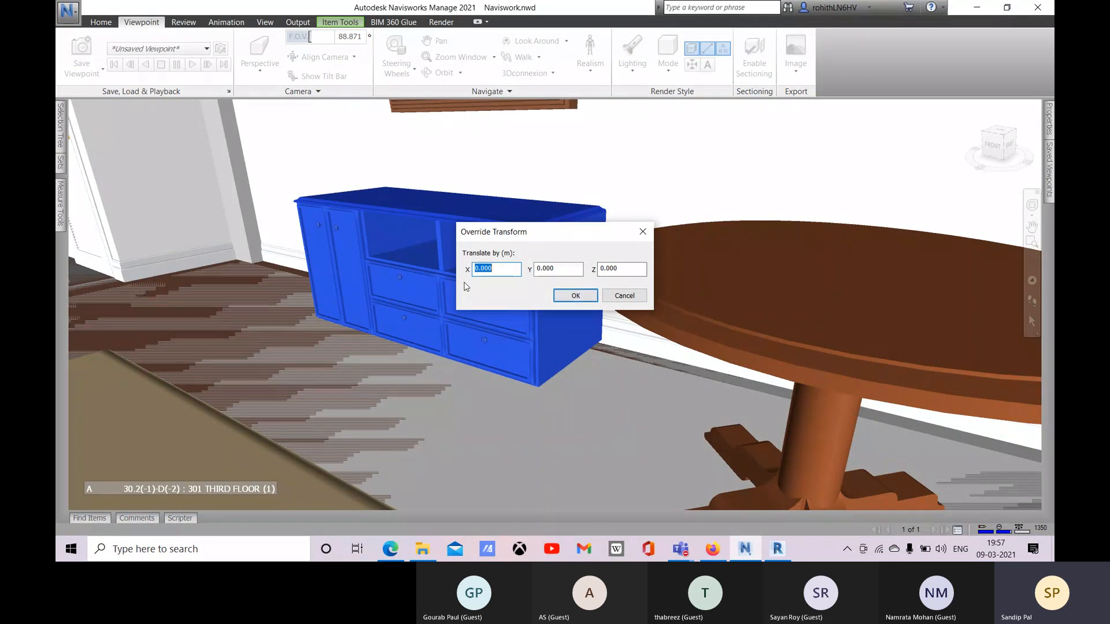
{"action": "left_click_drag", "start_coordinate": [513, 236], "coordinate": [638, 249]}
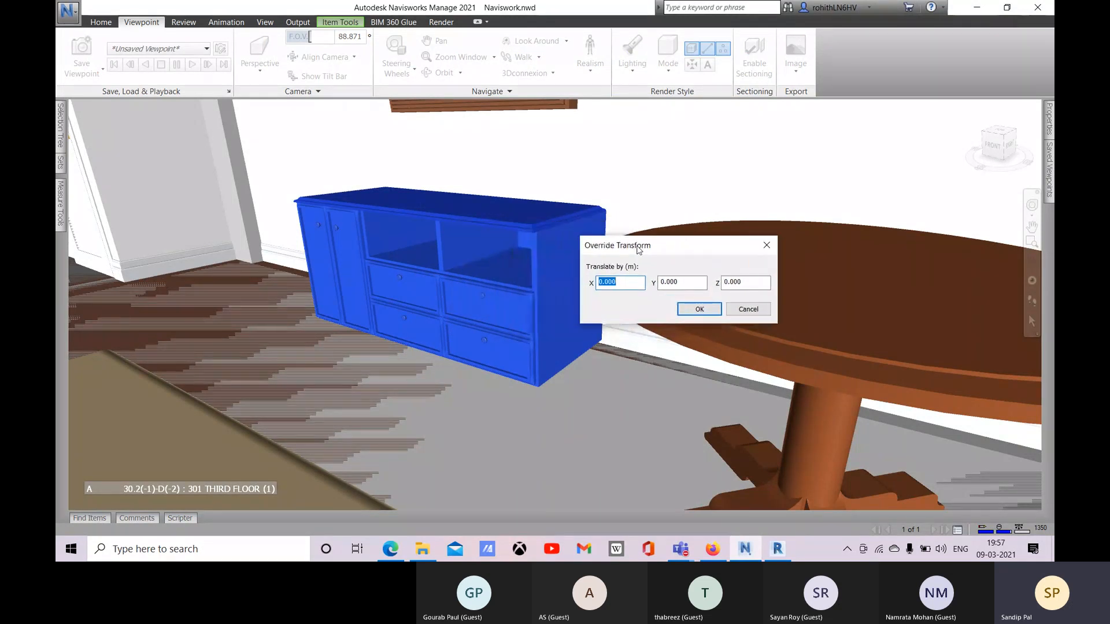
{"action": "left_click", "coordinate": [750, 312]}
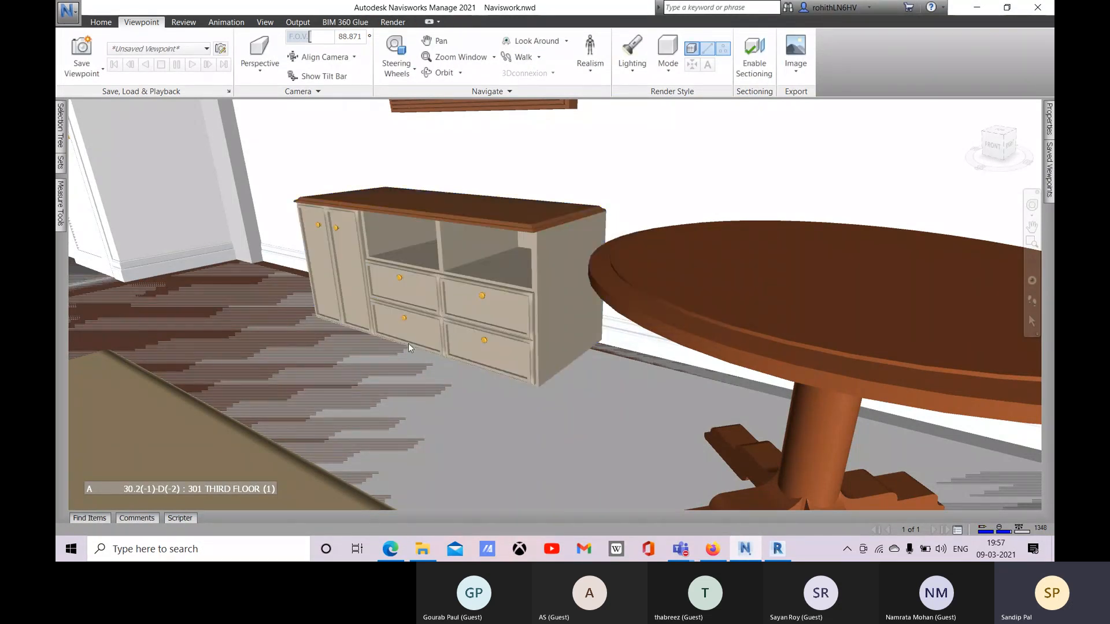
Step: Select the dresser beside the round table and activate the Move tool for it
{"action": "left_click", "coordinate": [490, 306]}
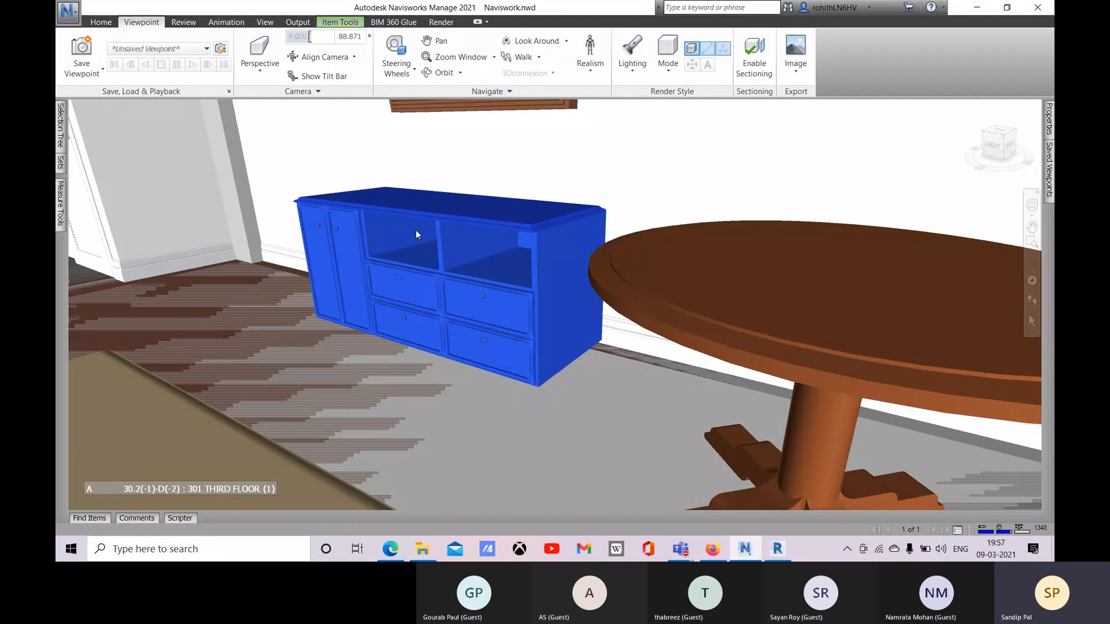
{"action": "left_click", "coordinate": [338, 23]}
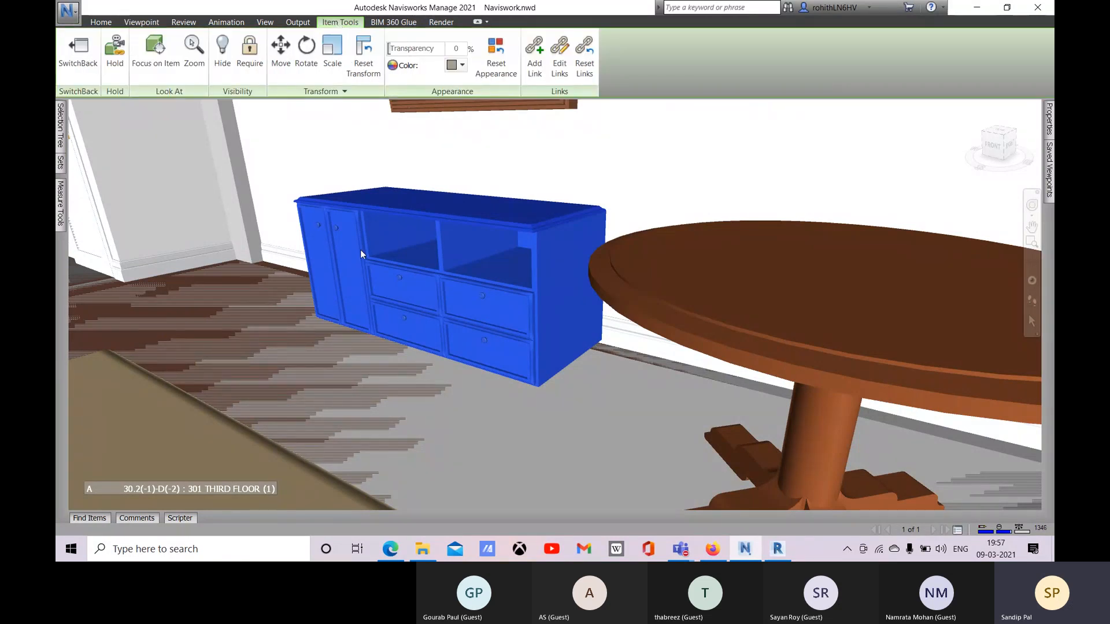
{"action": "left_click", "coordinate": [280, 50]}
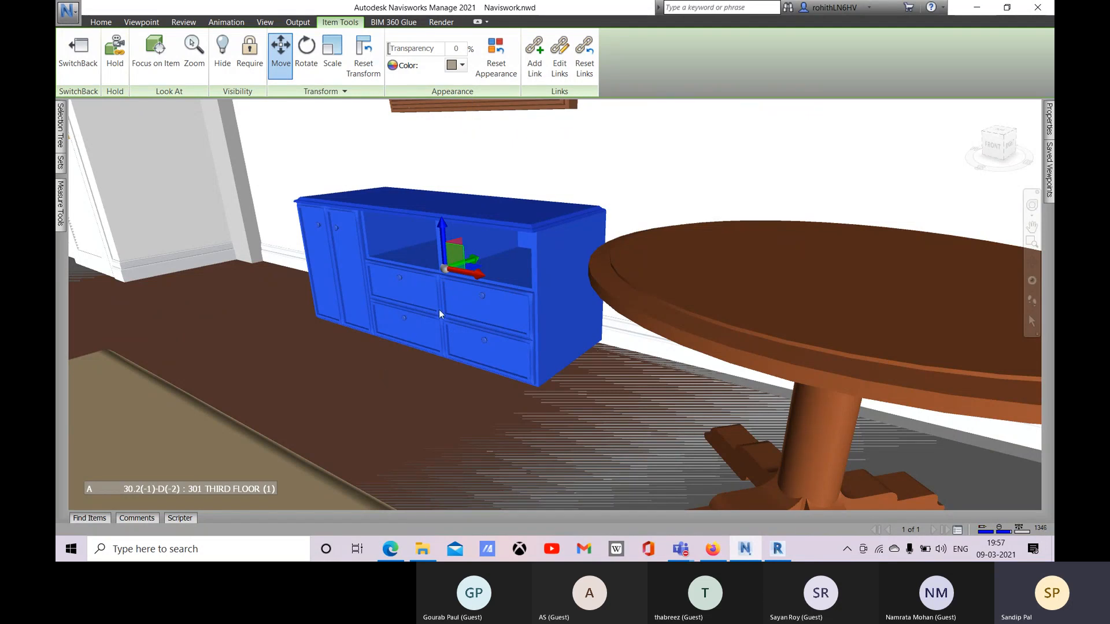
Step: Override the dresser's transform with a Y translation of -50 m
{"action": "right_click", "coordinate": [380, 262]}
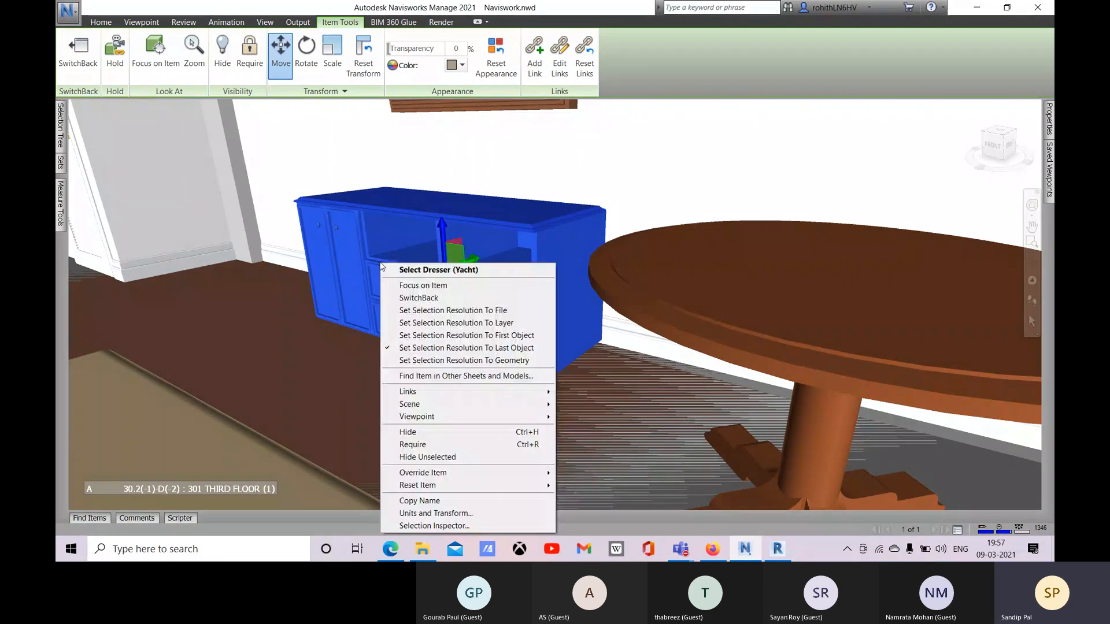
{"action": "mouse_move", "coordinate": [456, 472]}
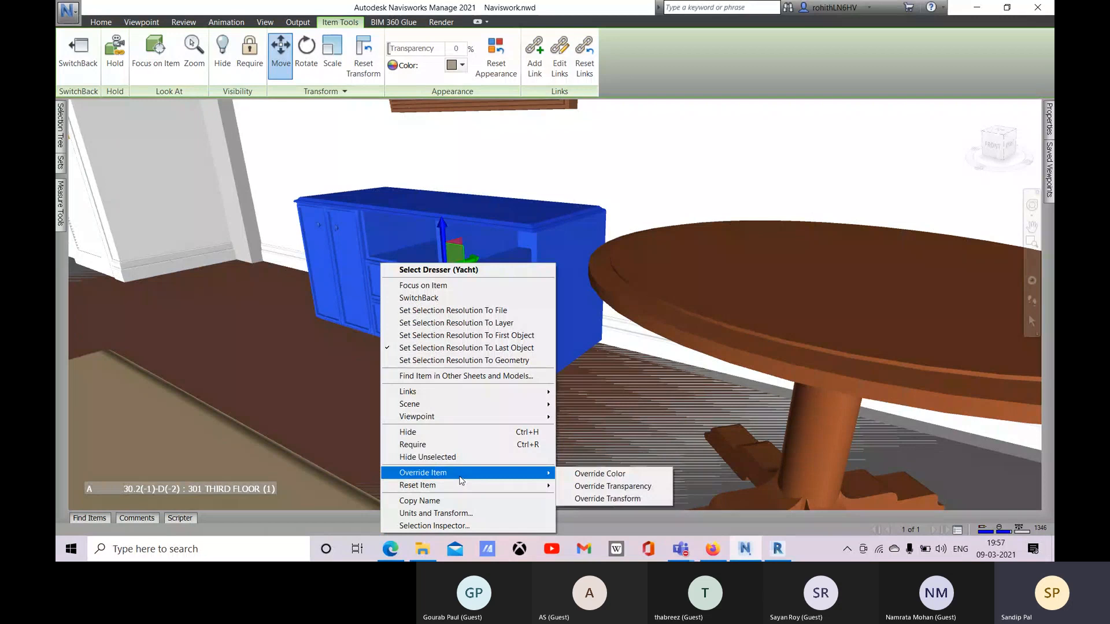
{"action": "left_click", "coordinate": [612, 499]}
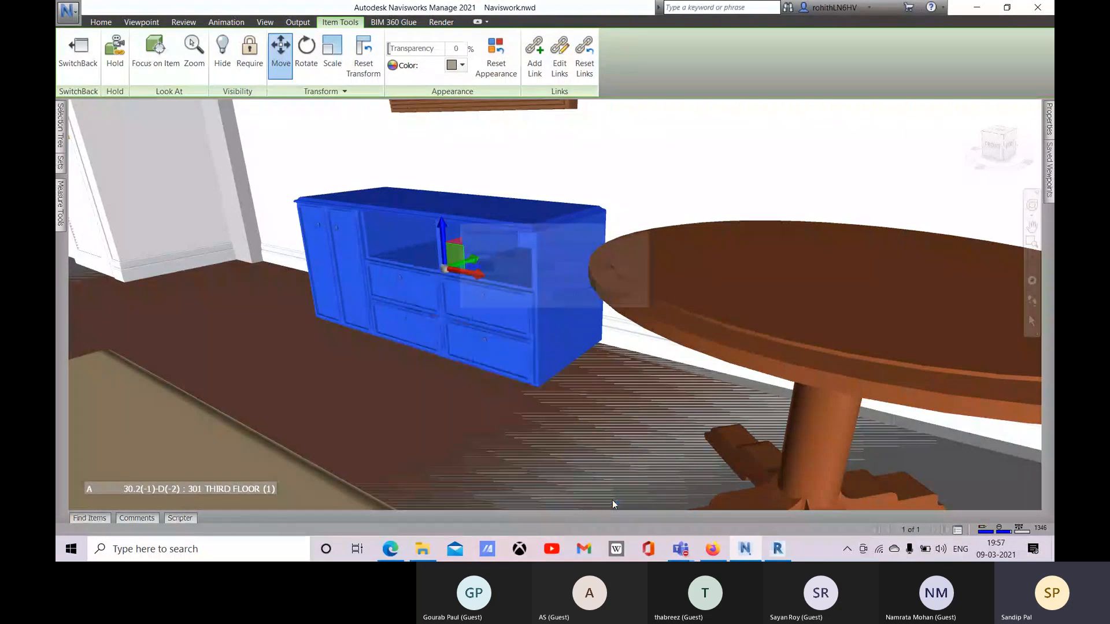
{"action": "left_click", "coordinate": [642, 271]}
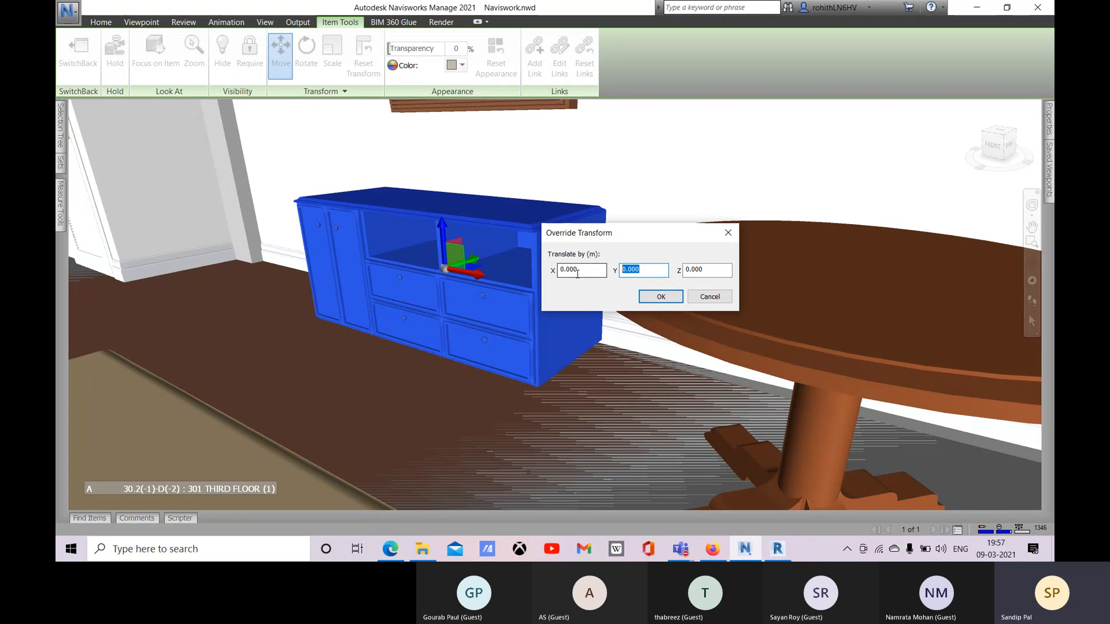
{"action": "type", "text": "-50"}
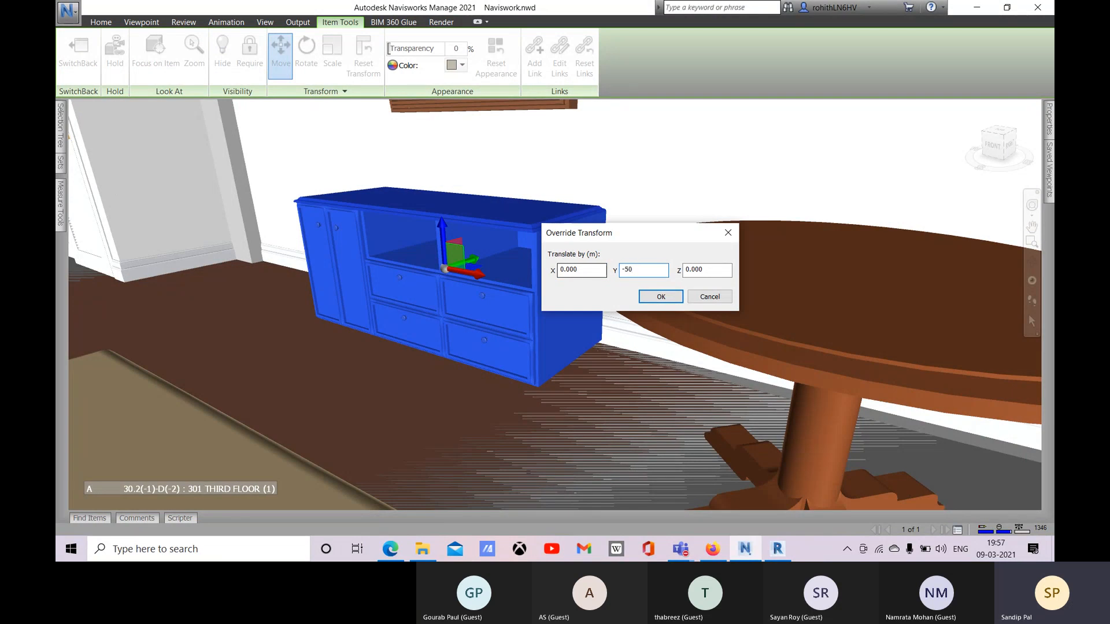
{"action": "left_click", "coordinate": [665, 297]}
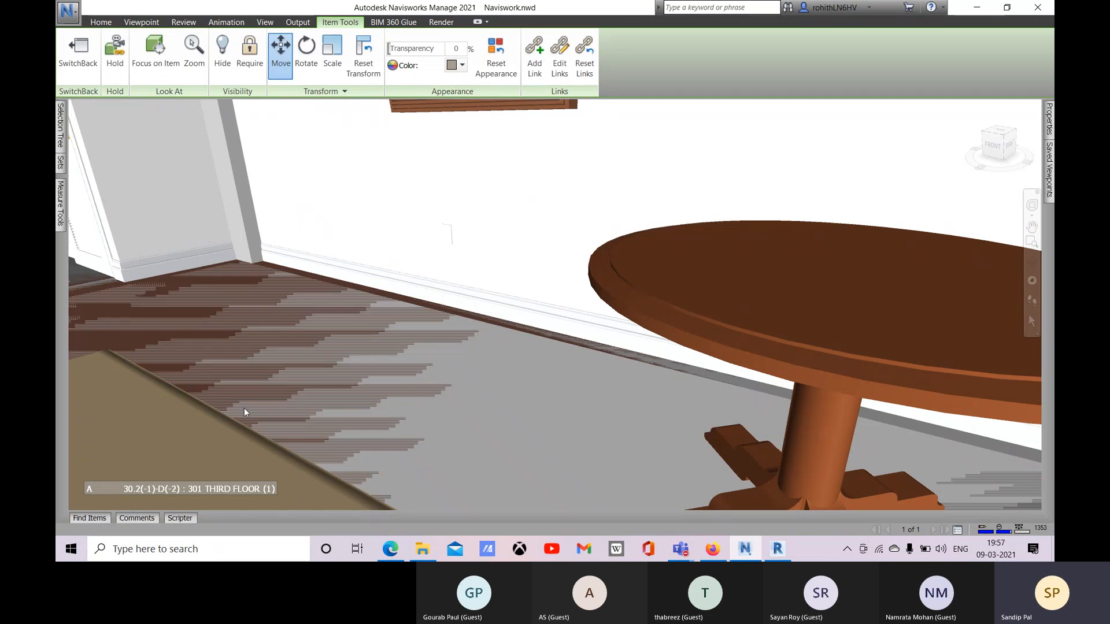
Step: Focus the view on the relocated dresser and inspect its new position
{"action": "scroll", "coordinate": [468, 316], "scroll_direction": "down", "scroll_amount": 5}
{"action": "scroll", "coordinate": [468, 317], "scroll_direction": "up", "scroll_amount": 8}
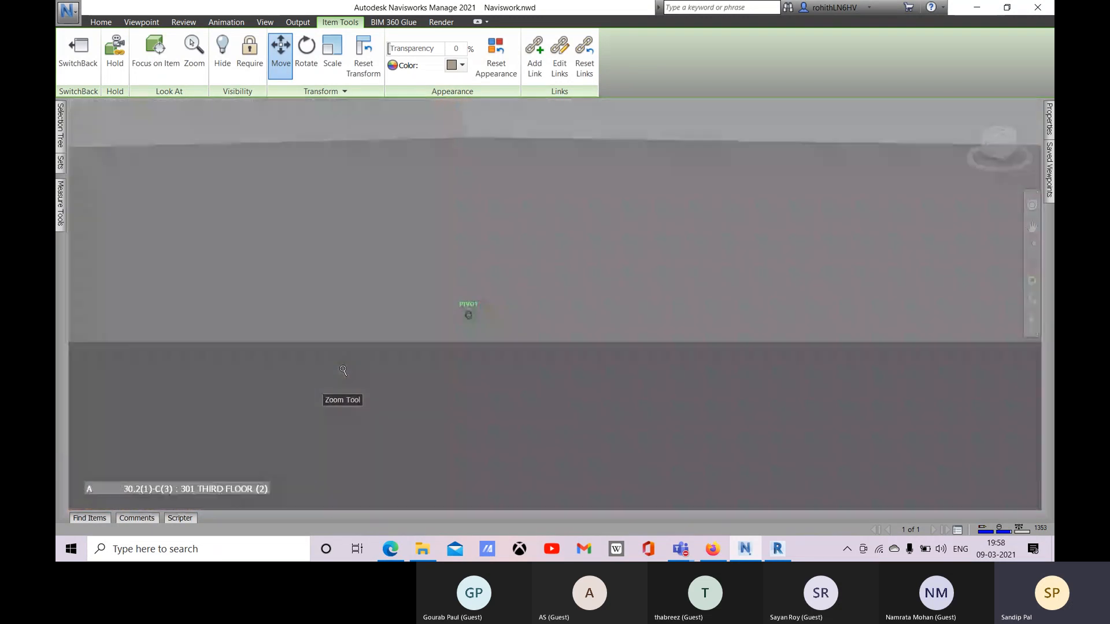
{"action": "scroll", "coordinate": [356, 366], "scroll_direction": "down", "scroll_amount": 4}
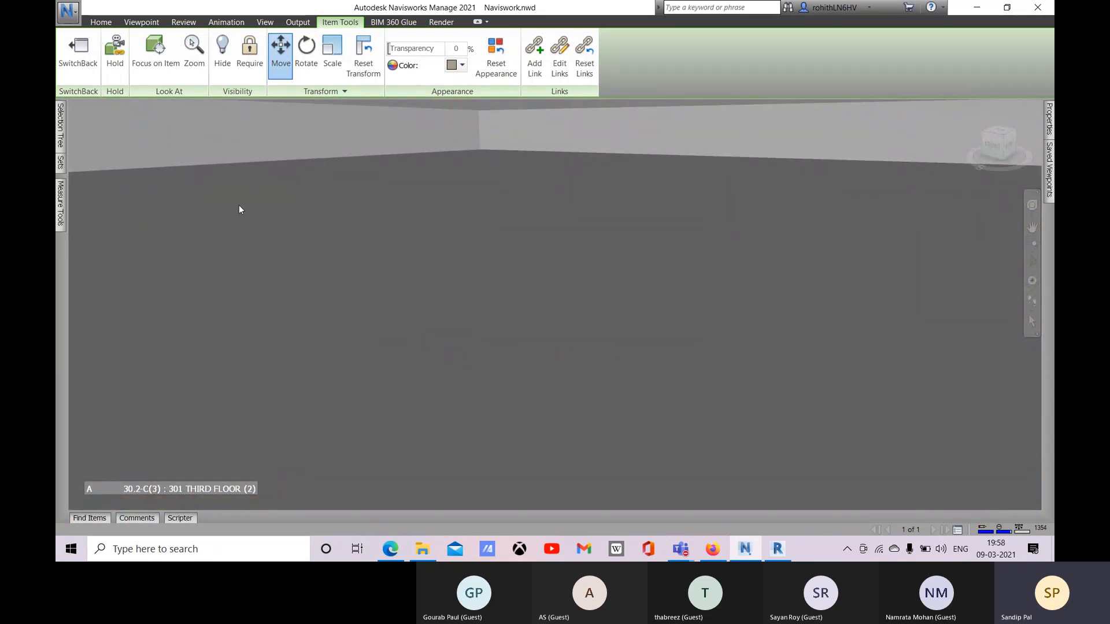
{"action": "left_click", "coordinate": [159, 62]}
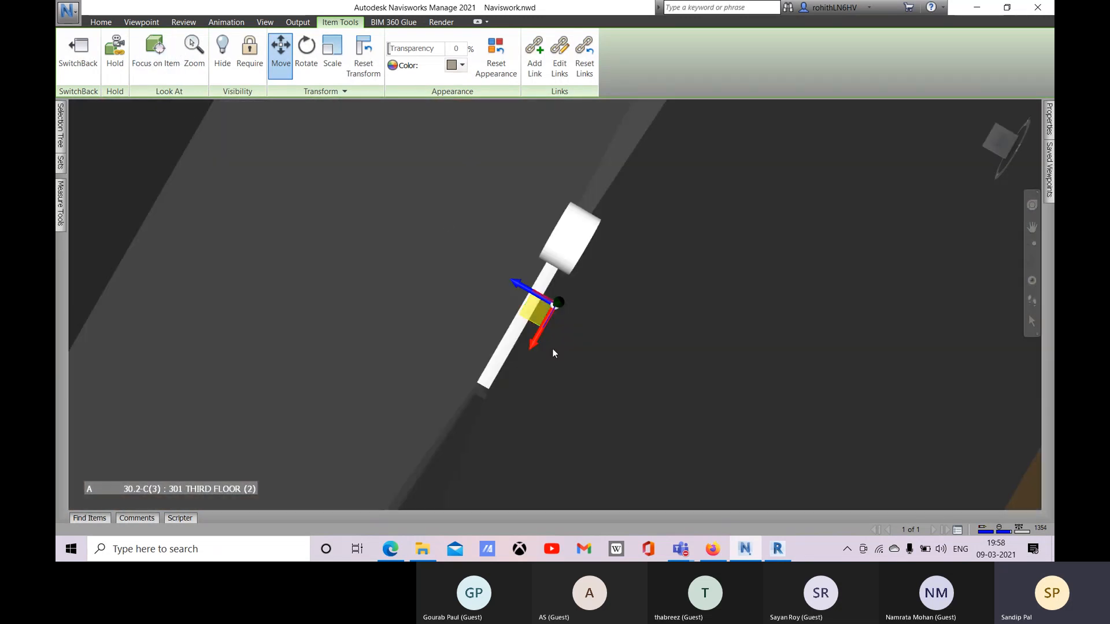
{"action": "scroll", "coordinate": [559, 324], "scroll_direction": "up", "scroll_amount": 1}
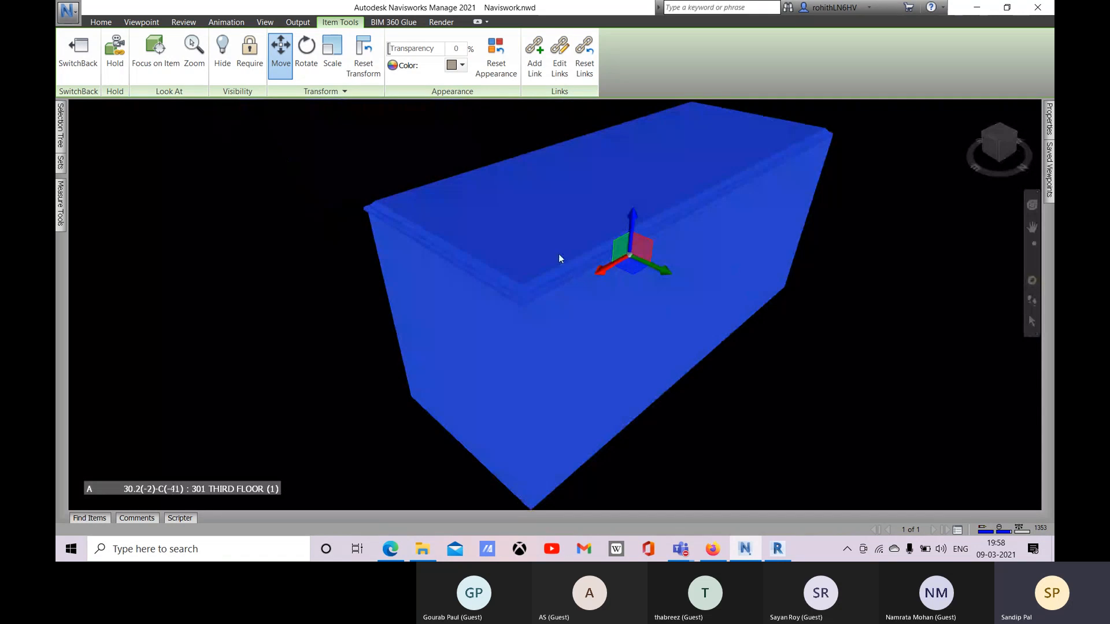
{"action": "scroll", "coordinate": [847, 307], "scroll_direction": "down", "scroll_amount": 4}
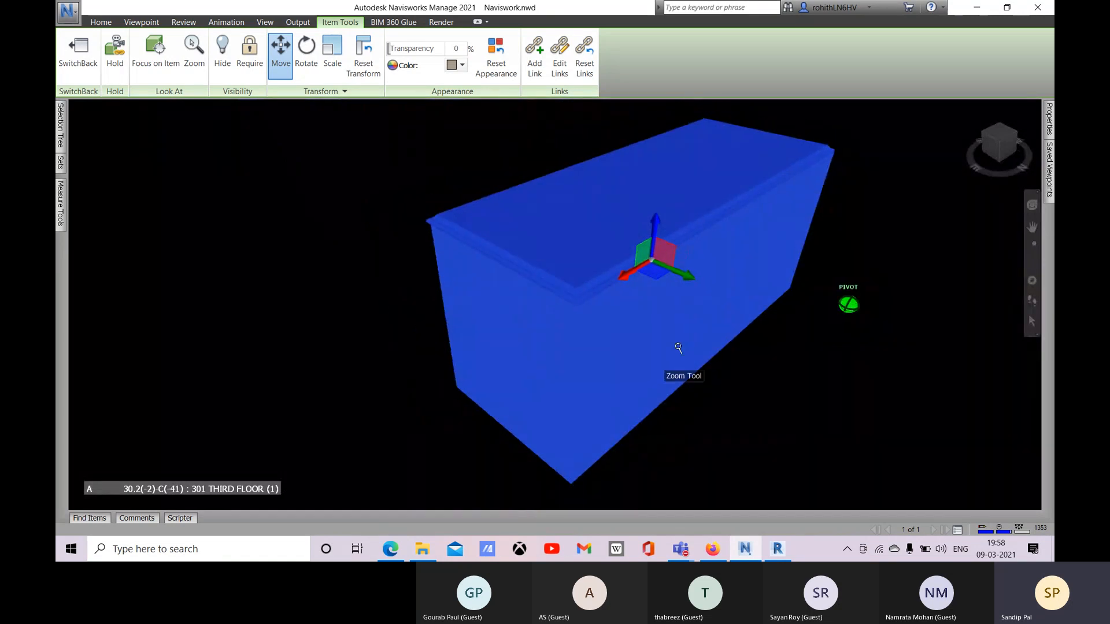
Step: Reset the dresser's transform to cancel the Y translation
{"action": "right_click", "coordinate": [623, 306]}
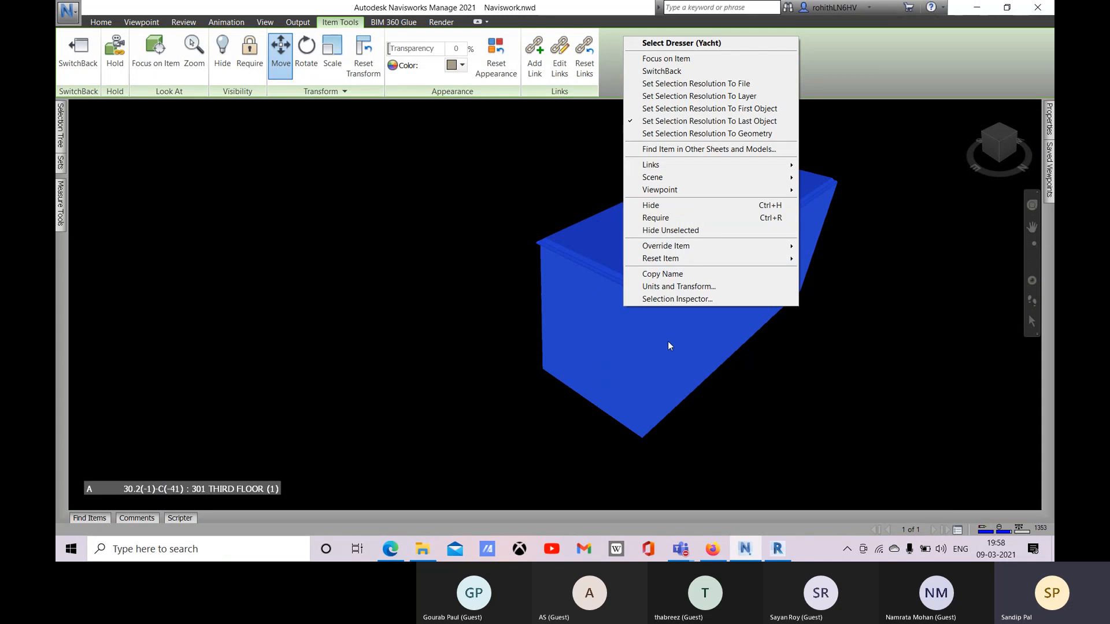
{"action": "mouse_move", "coordinate": [790, 264]}
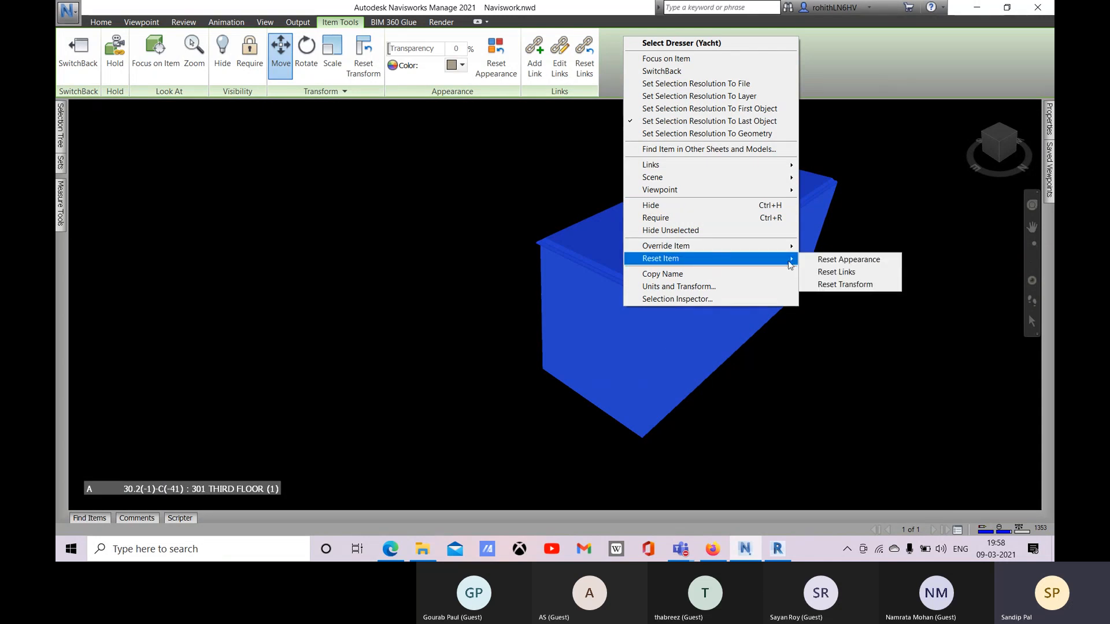
{"action": "left_click", "coordinate": [838, 285]}
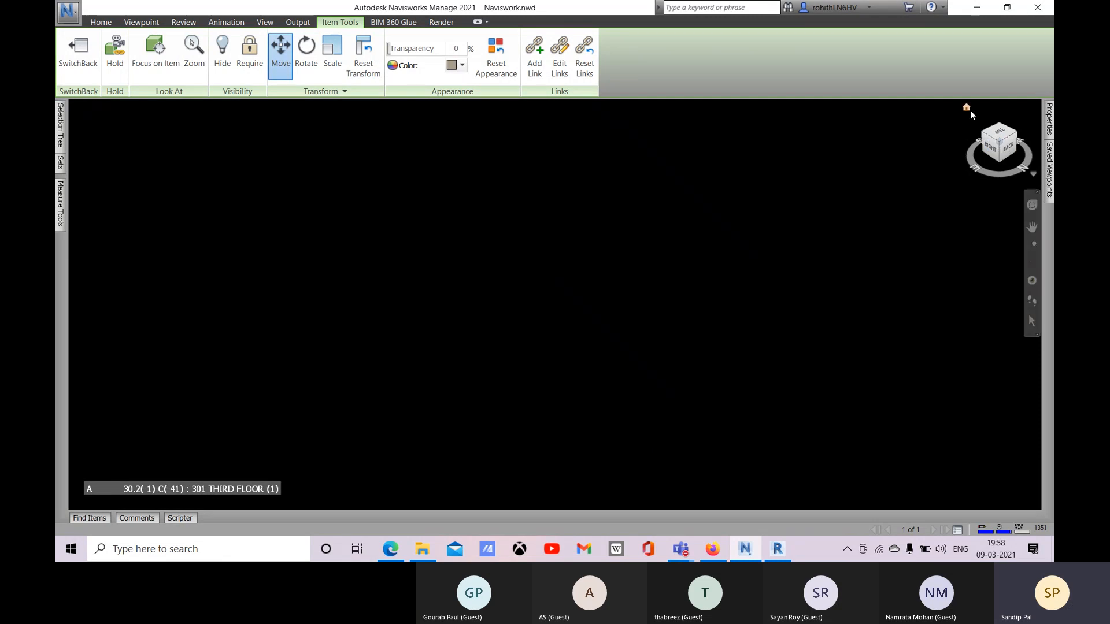
Step: Return to the dresser in its original room, reselect it and reset its transform again
{"action": "left_click", "coordinate": [966, 108]}
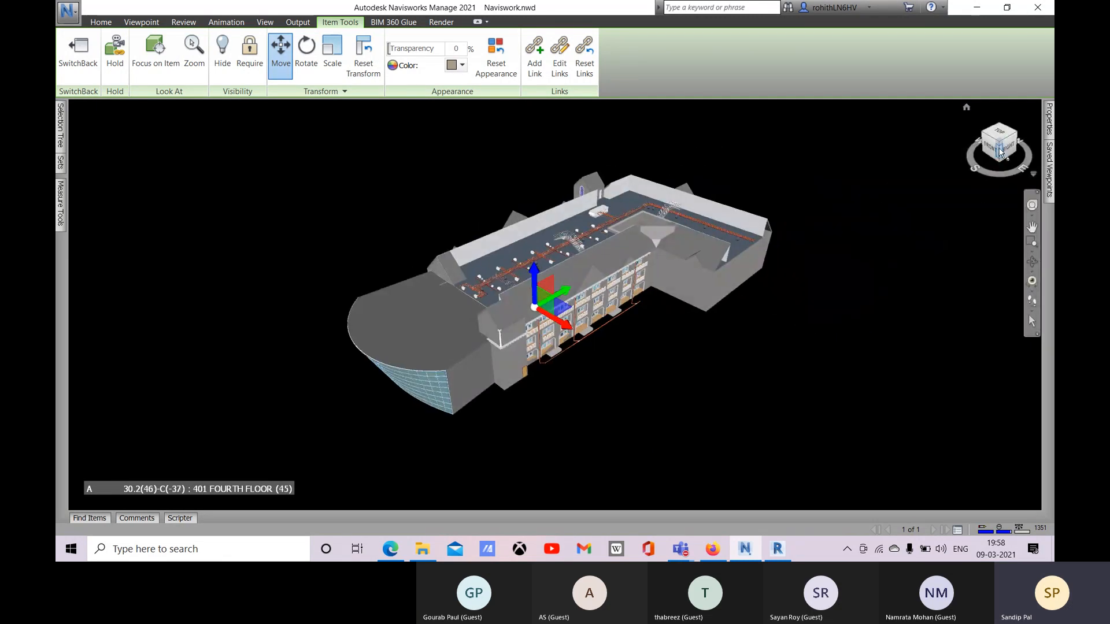
{"action": "left_click", "coordinate": [1000, 145]}
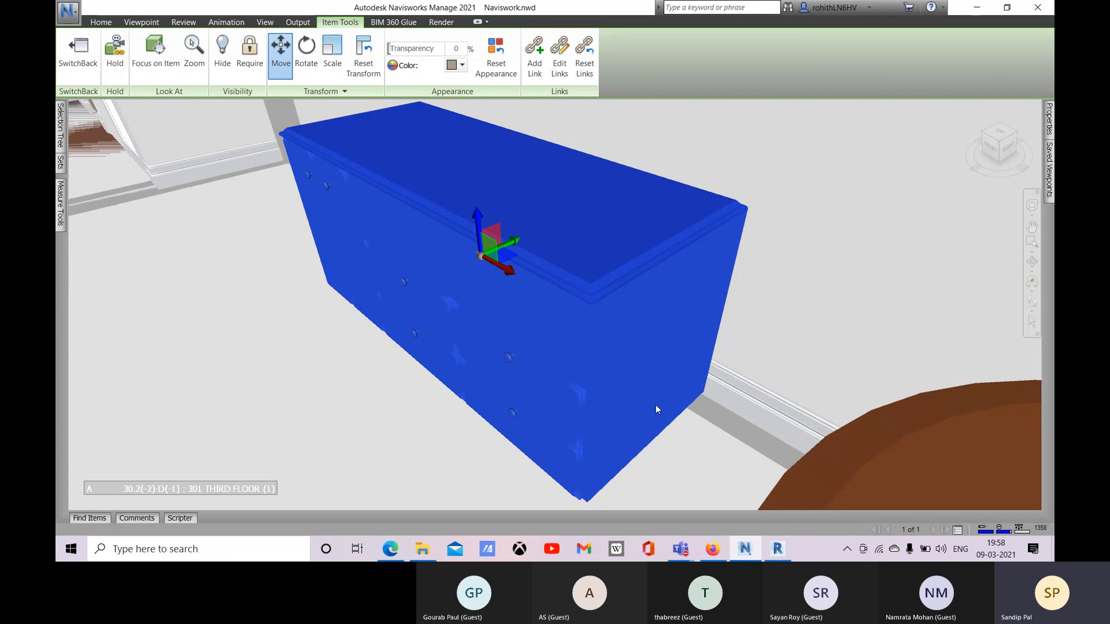
{"action": "middle_click_drag", "start_coordinate": [439, 408], "coordinate": [310, 382], "text": "shift"}
{"action": "left_click", "coordinate": [309, 380]}
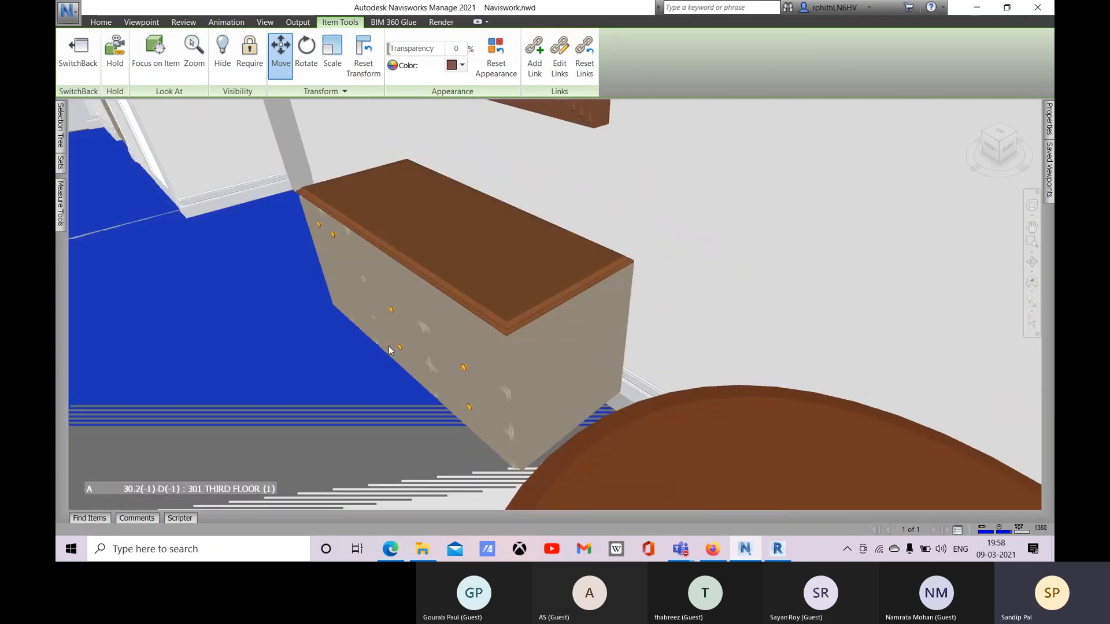
{"action": "left_click", "coordinate": [435, 298]}
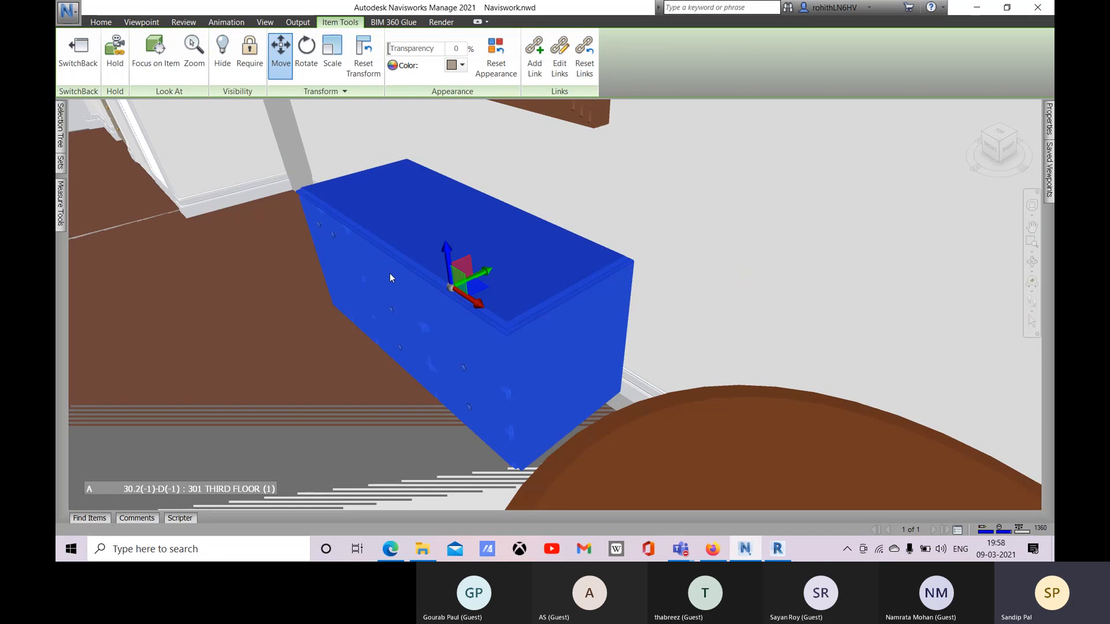
{"action": "right_click", "coordinate": [372, 250]}
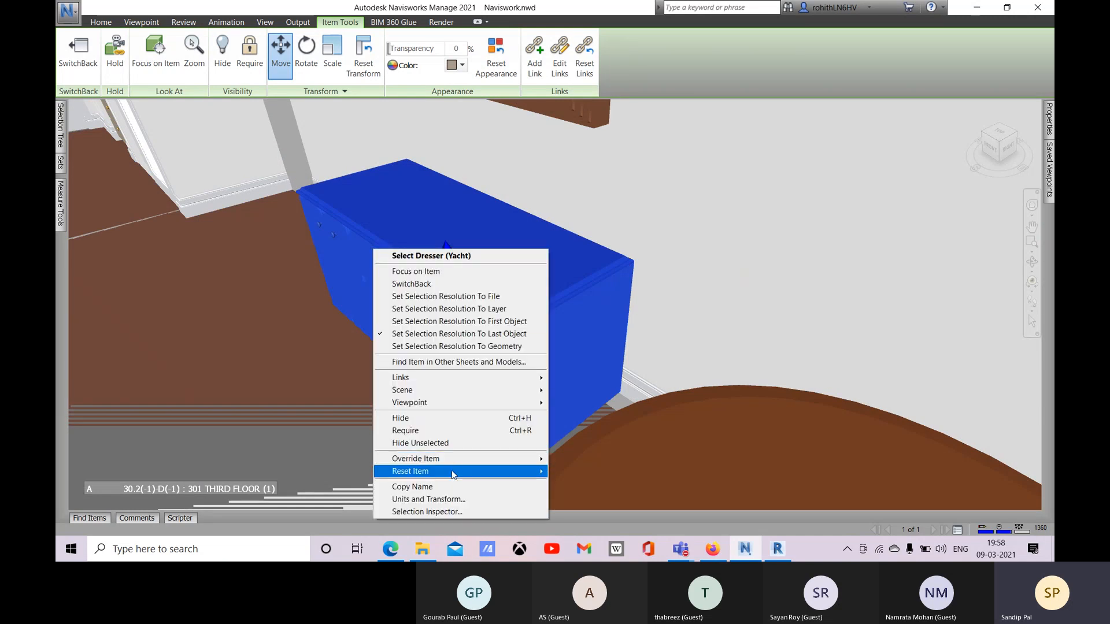
{"action": "mouse_move", "coordinate": [509, 471]}
{"action": "left_click", "coordinate": [587, 500]}
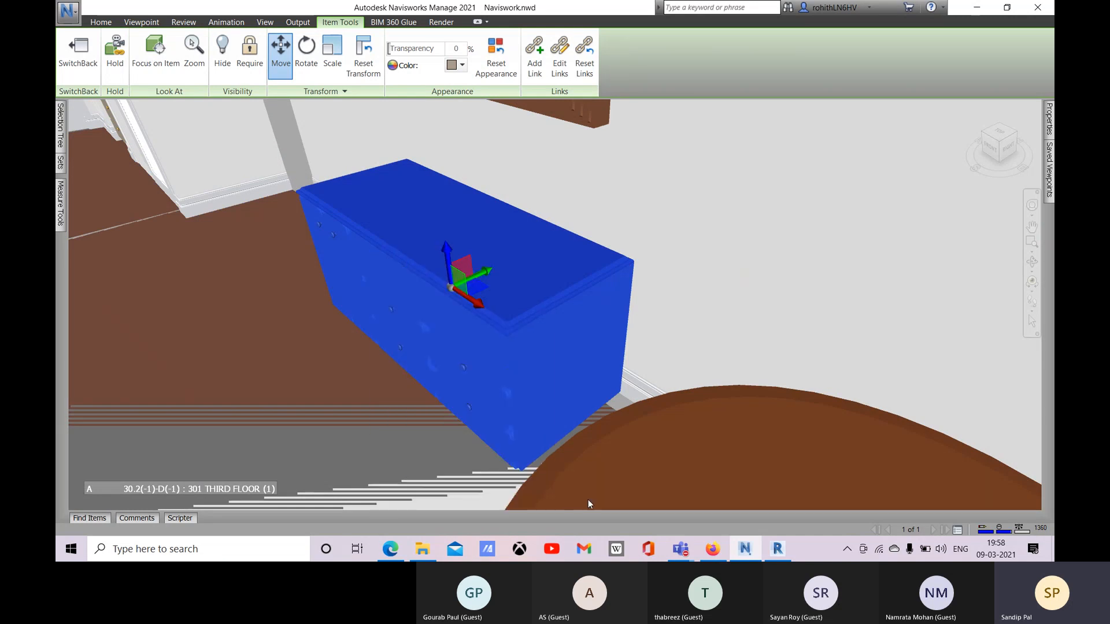
Step: Override the dresser's transform with a Y translation of -5 m
{"action": "right_click", "coordinate": [382, 252]}
{"action": "mouse_move", "coordinate": [469, 462]}
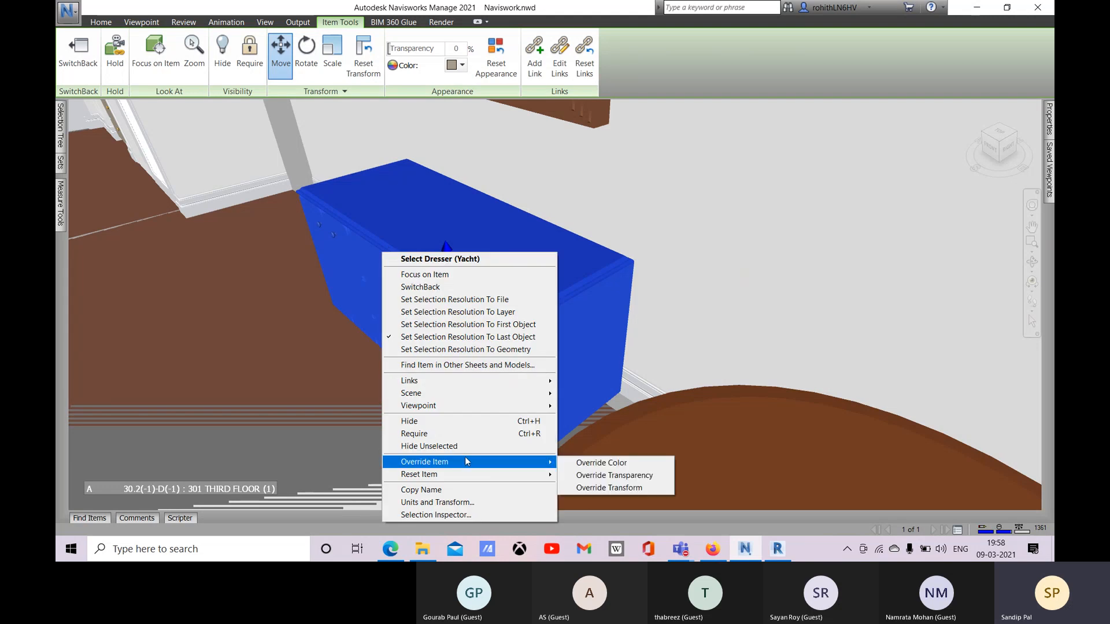
{"action": "left_click", "coordinate": [604, 489]}
{"action": "left_click", "coordinate": [559, 270]}
{"action": "left_click_drag", "start_coordinate": [560, 269], "coordinate": [531, 277]}
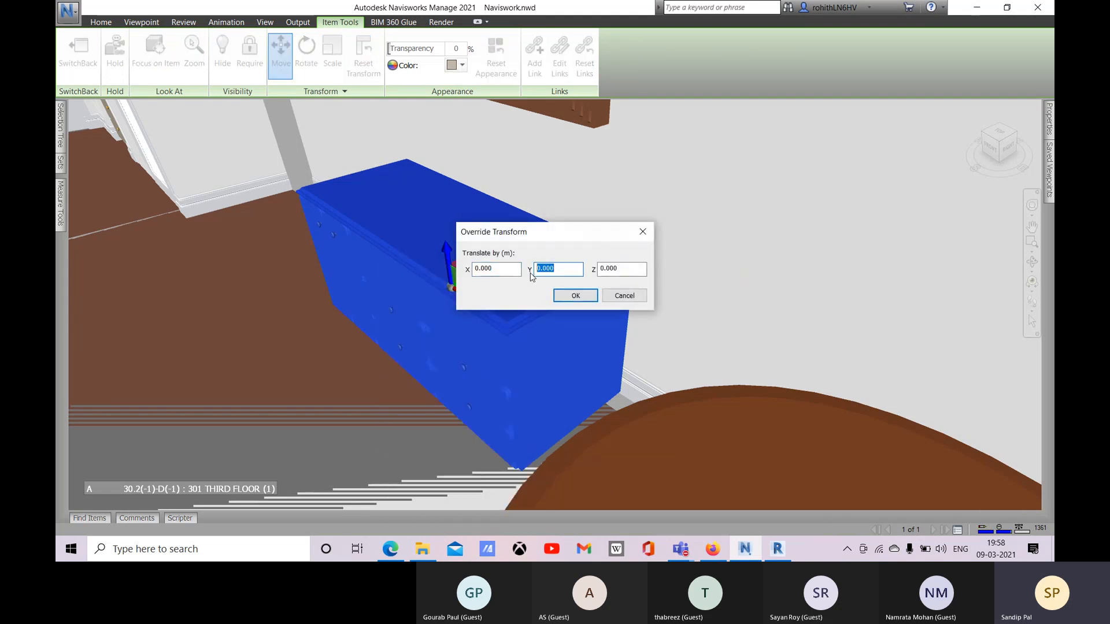
{"action": "type", "text": "-5"}
{"action": "left_click", "coordinate": [576, 295]}
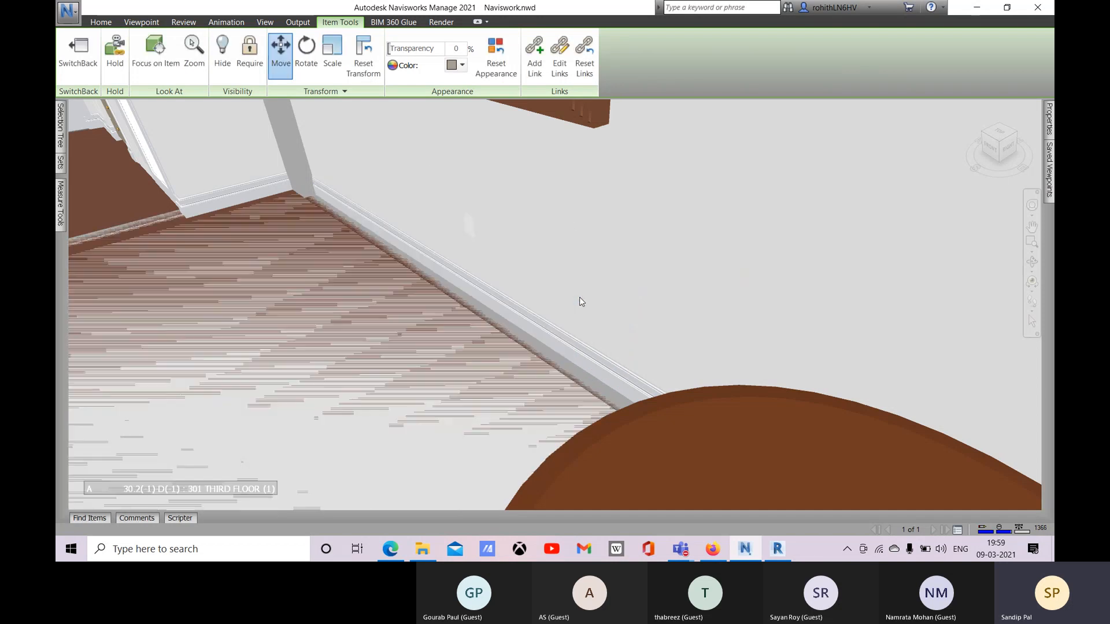
Step: Focus on the moved dresser and examine where it sits among the surrounding furniture
{"action": "scroll", "coordinate": [420, 324], "scroll_direction": "down", "scroll_amount": 4}
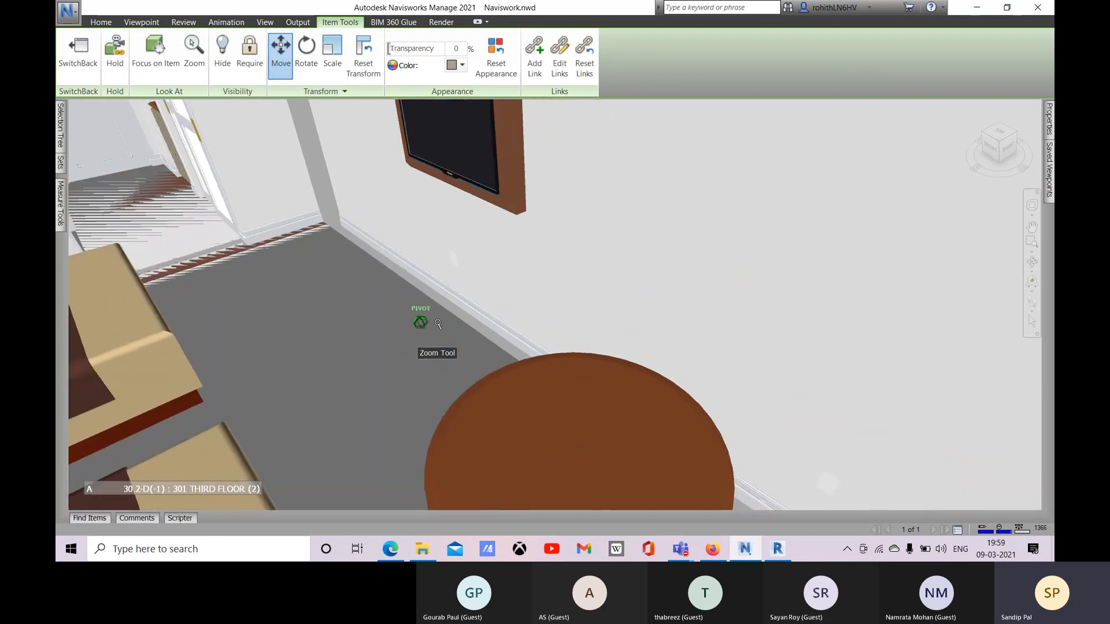
{"action": "scroll", "coordinate": [496, 295], "scroll_direction": "down", "scroll_amount": 3}
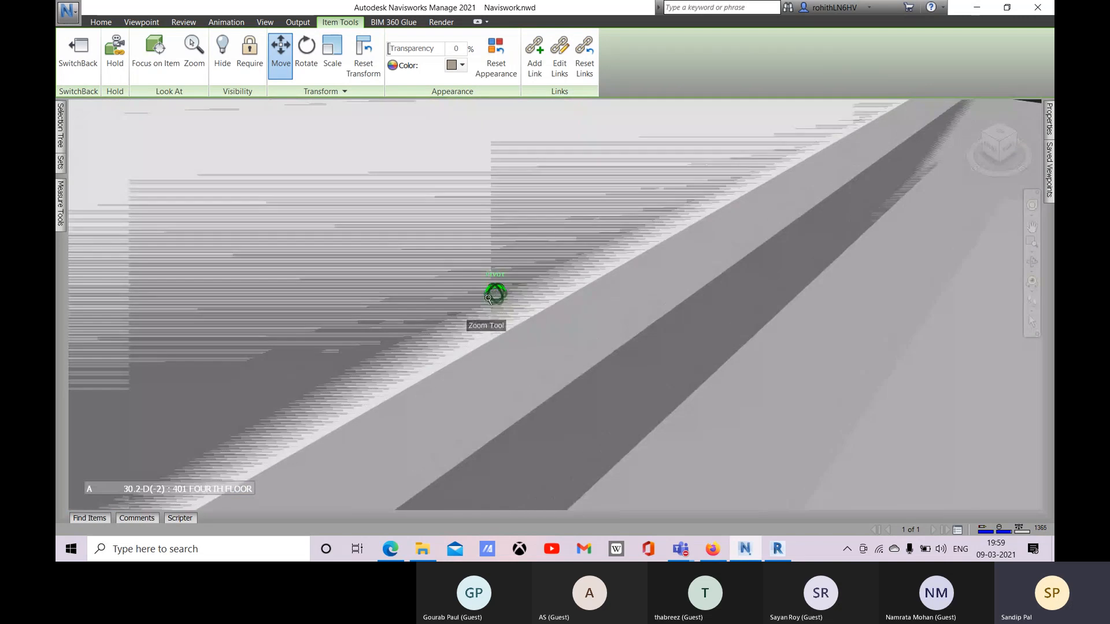
{"action": "scroll", "coordinate": [452, 350], "scroll_direction": "down", "scroll_amount": 2}
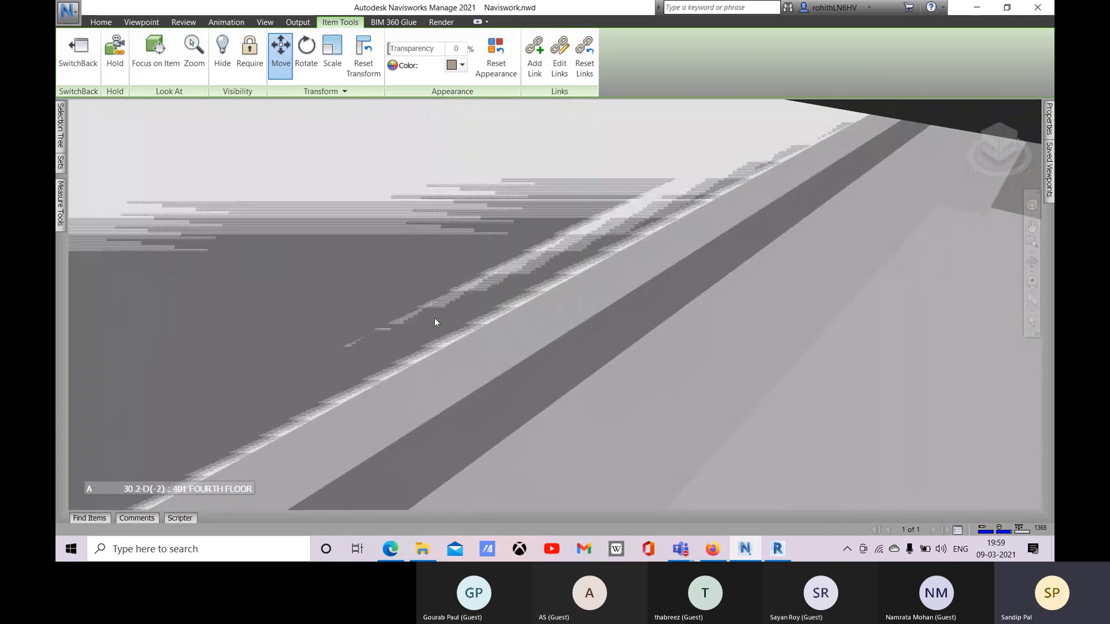
{"action": "left_click", "coordinate": [155, 55]}
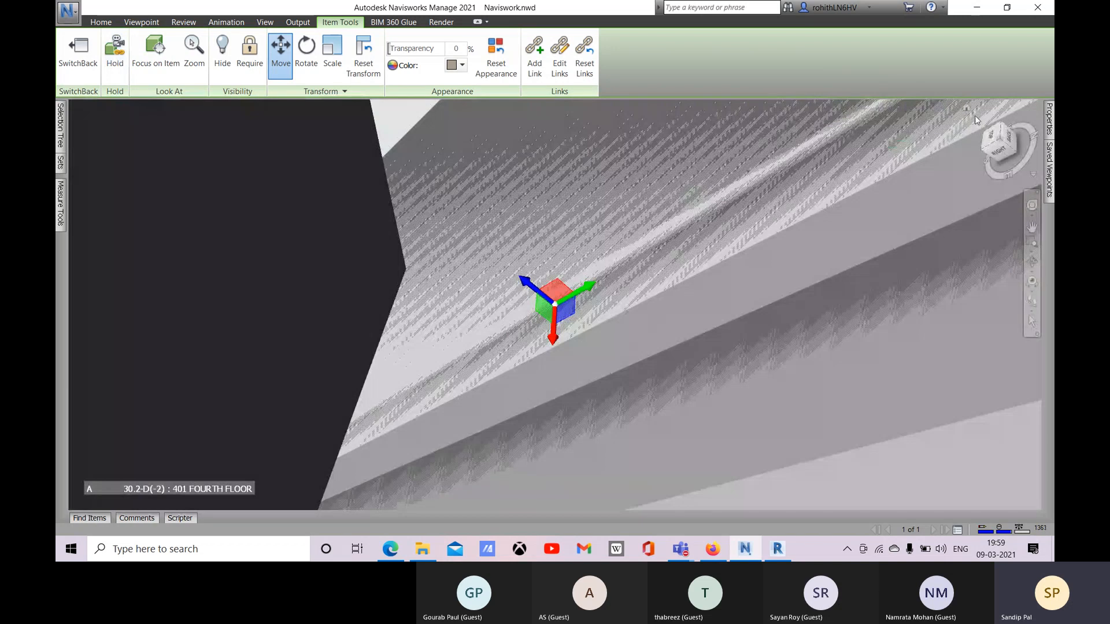
{"action": "left_click", "coordinate": [998, 141]}
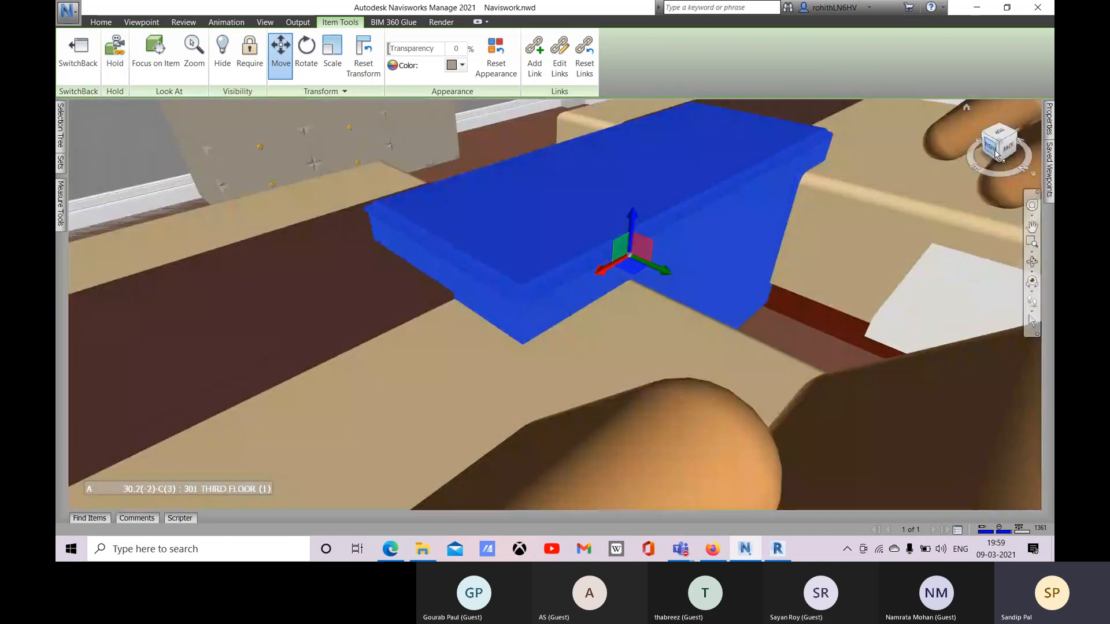
{"action": "scroll", "coordinate": [535, 278], "scroll_direction": "down", "scroll_amount": 2}
{"action": "scroll", "coordinate": [730, 230], "scroll_direction": "down", "scroll_amount": 2}
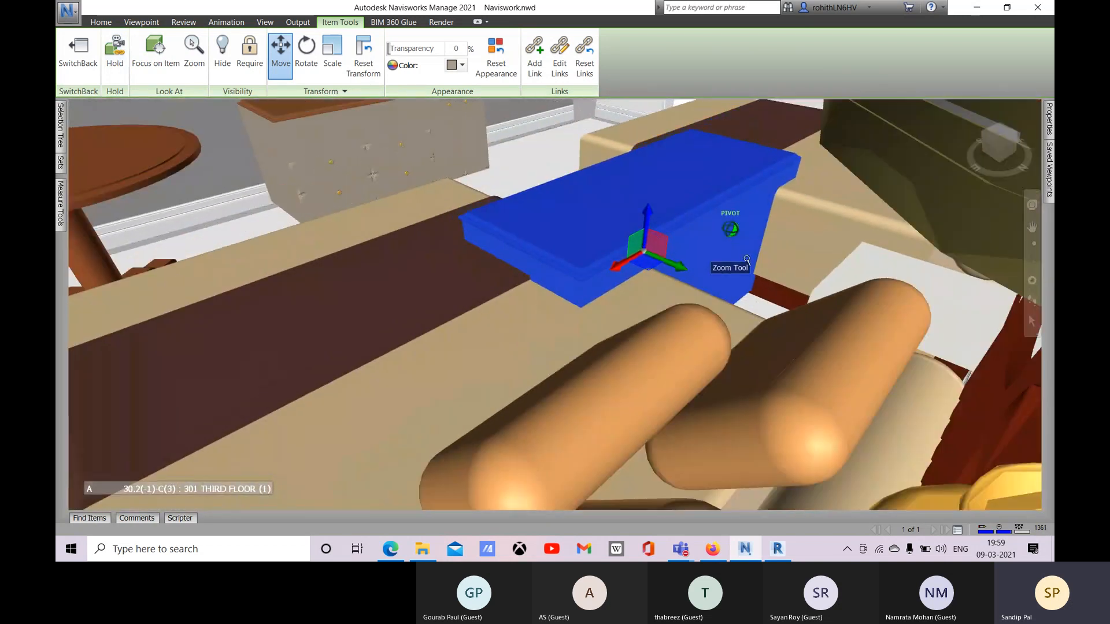
Step: Select the dresser that was moved in among the beds and reset its transform
{"action": "scroll", "coordinate": [728, 265], "scroll_direction": "down", "scroll_amount": 4}
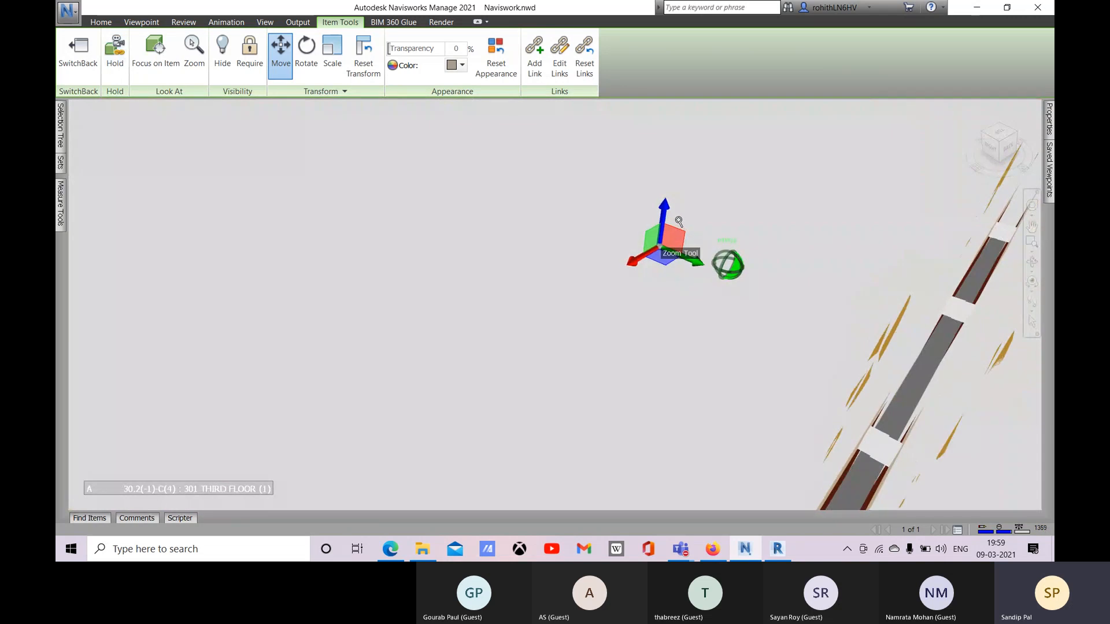
{"action": "scroll", "coordinate": [669, 220], "scroll_direction": "up", "scroll_amount": 2}
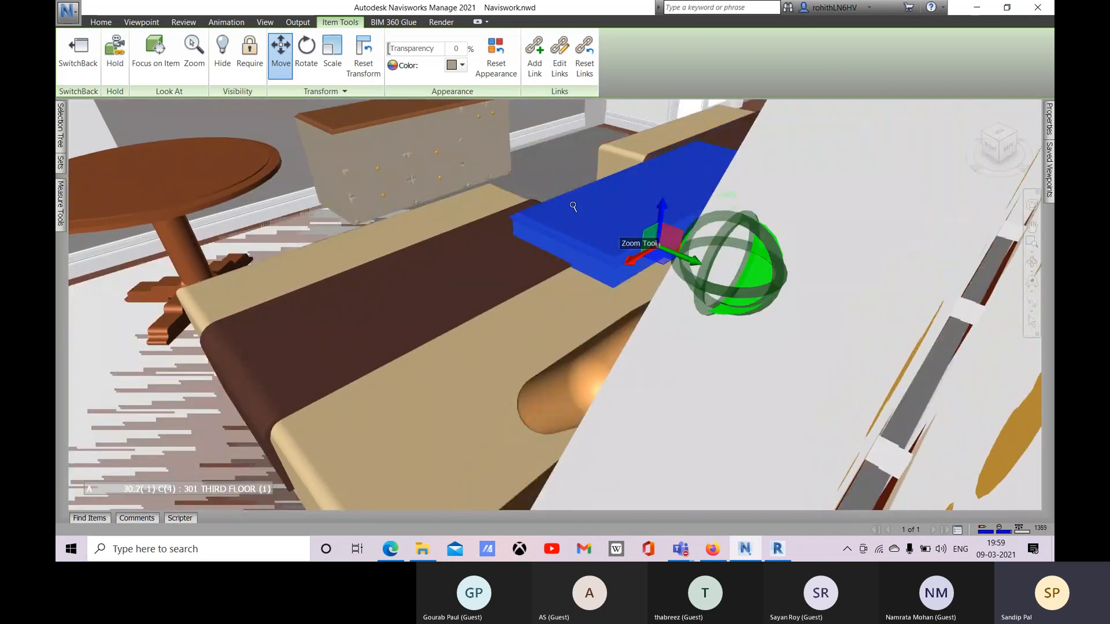
{"action": "scroll", "coordinate": [493, 196], "scroll_direction": "up", "scroll_amount": 1}
{"action": "middle_click_drag", "start_coordinate": [695, 189], "coordinate": [1010, 286]}
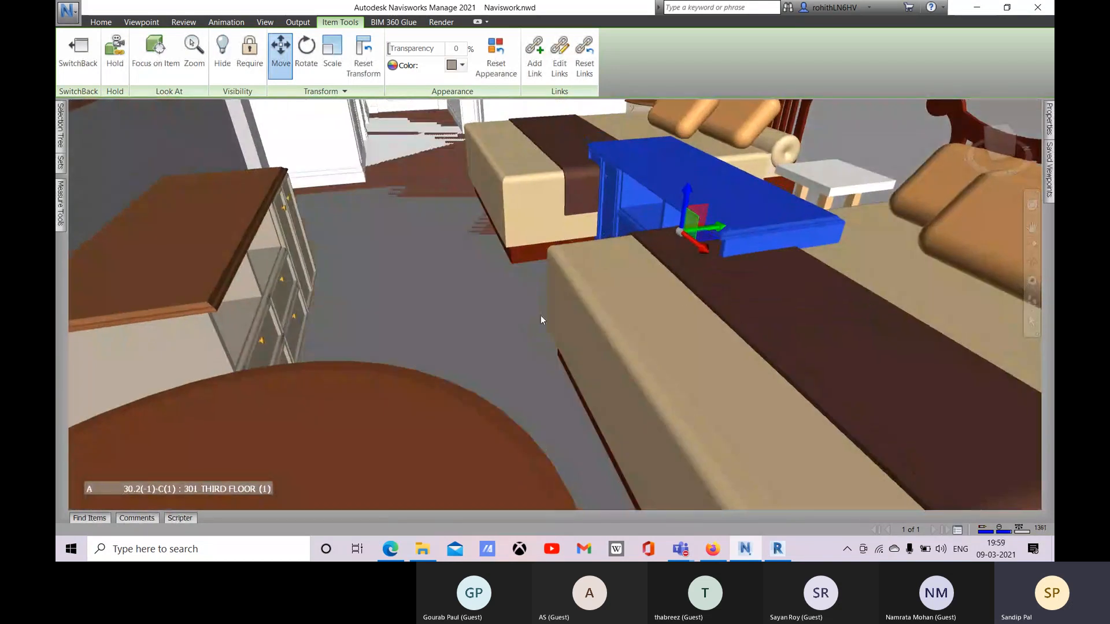
{"action": "left_click", "coordinate": [223, 276]}
{"action": "left_click", "coordinate": [665, 198]}
{"action": "right_click", "coordinate": [640, 183]}
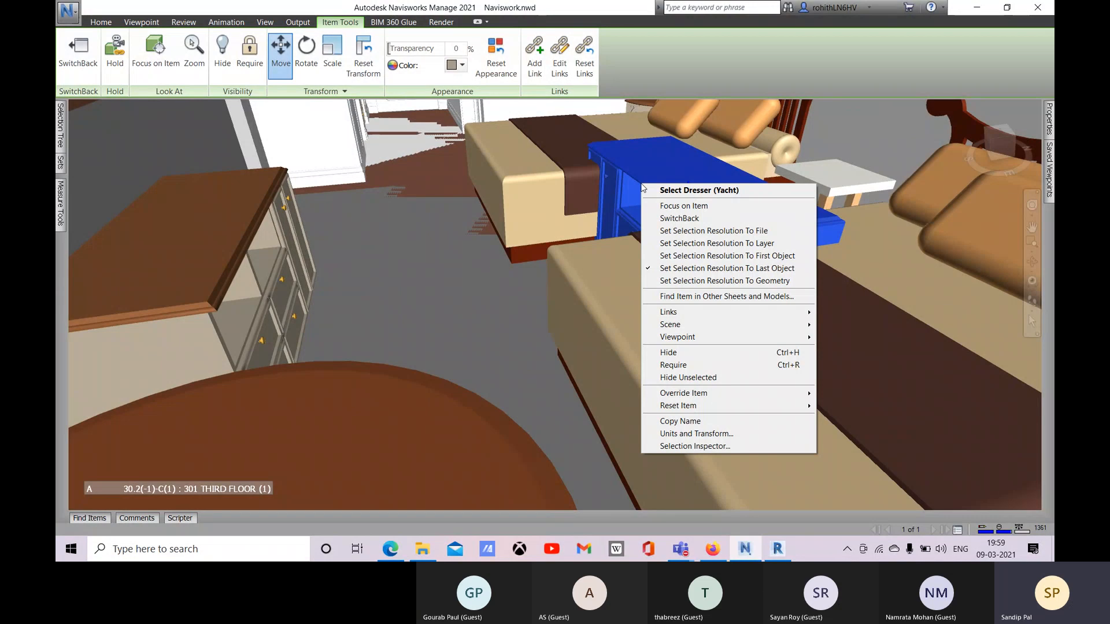
{"action": "mouse_move", "coordinate": [720, 410]}
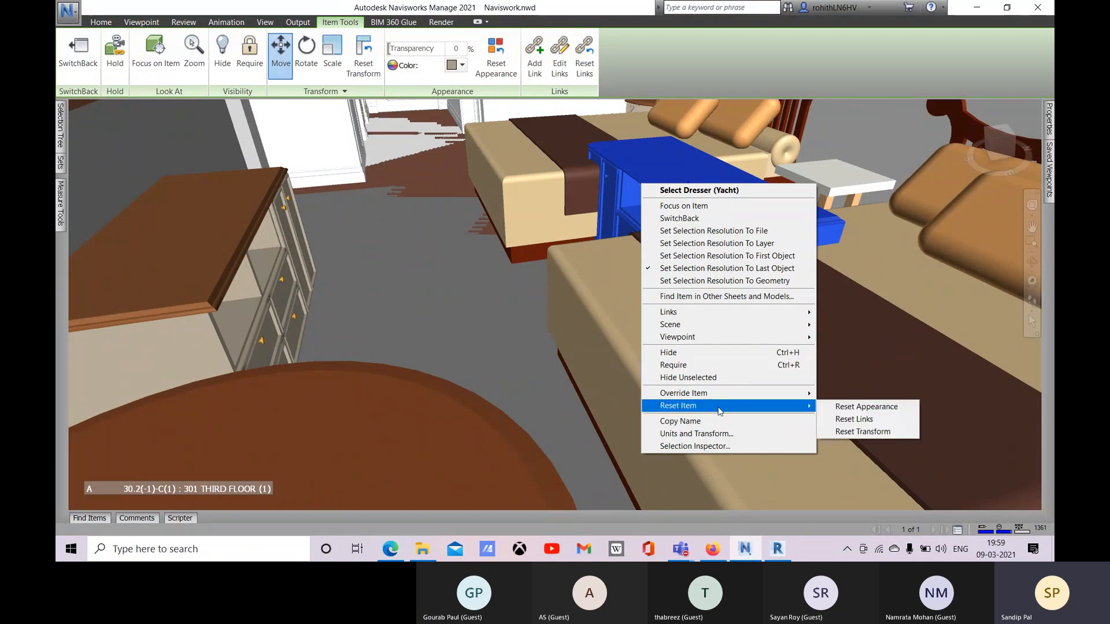
{"action": "left_click", "coordinate": [858, 432]}
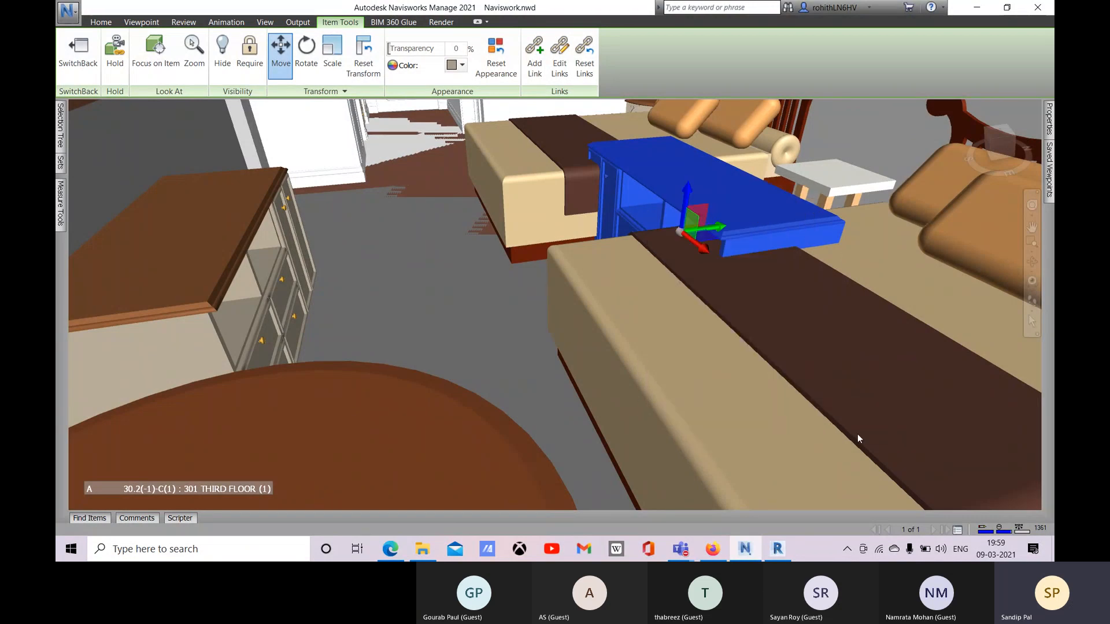
Step: Try moving the dresser beside the wall along its Y axis toward the bed, and undo that move
{"action": "left_click", "coordinate": [239, 296]}
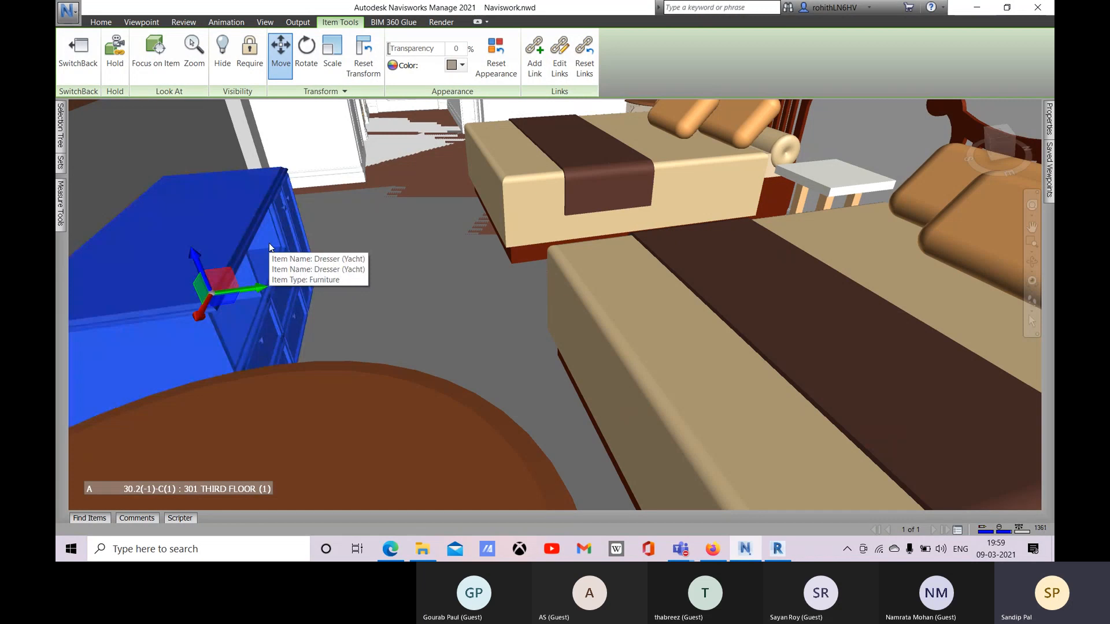
{"action": "left_click_drag", "start_coordinate": [257, 288], "coordinate": [448, 266]}
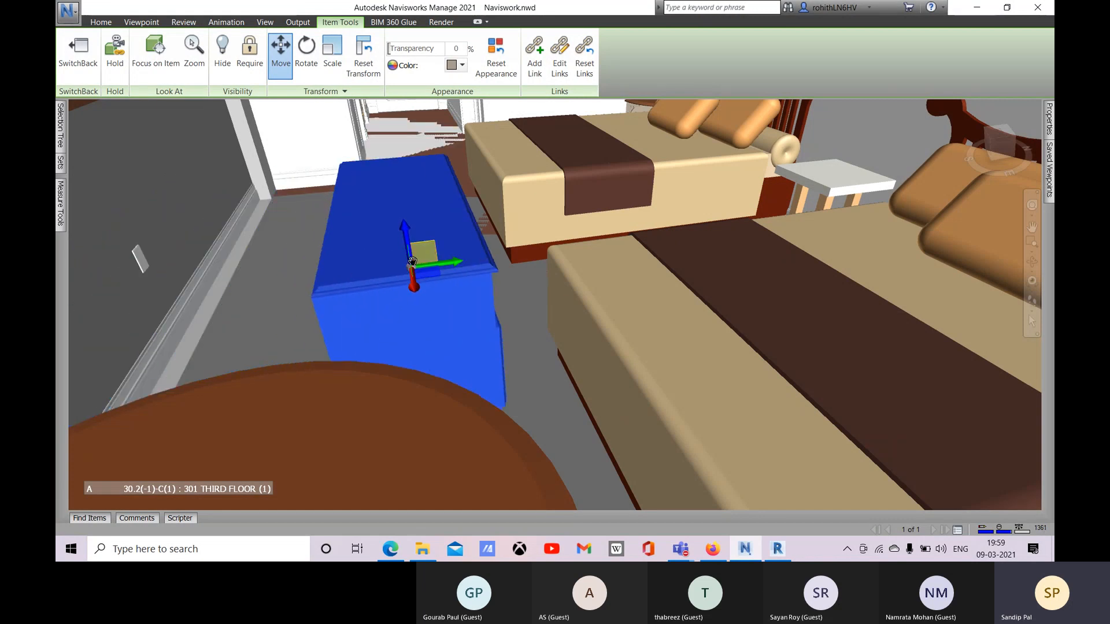
{"action": "key", "text": "ctrl+z"}
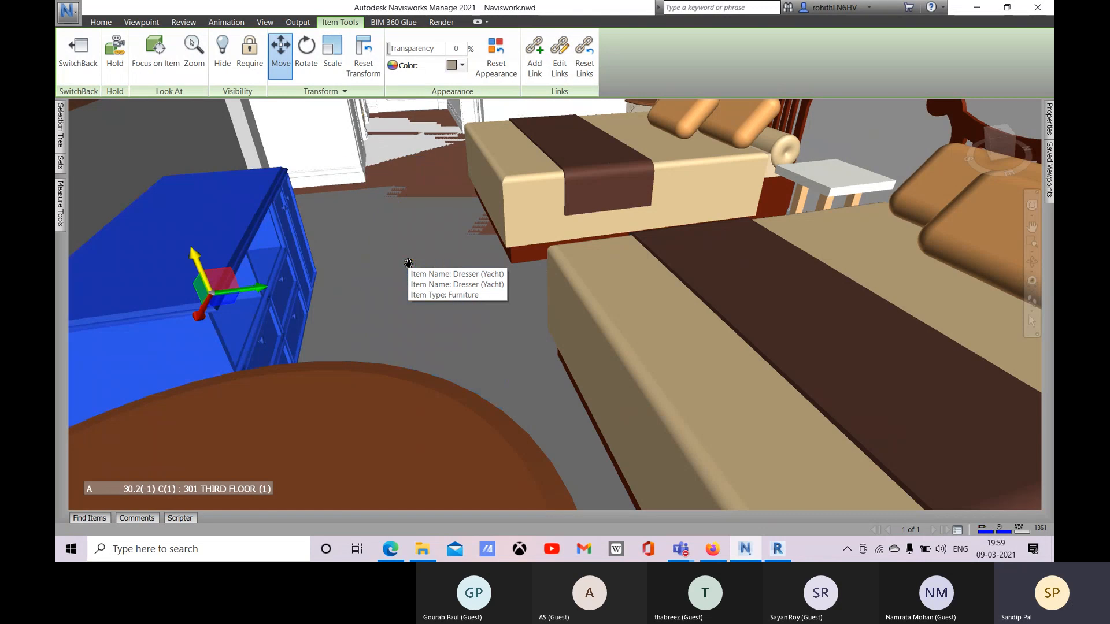
Step: Move the dresser beside the wall a short distance along its Y axis, toward the beds
{"action": "right_click", "coordinate": [209, 220]}
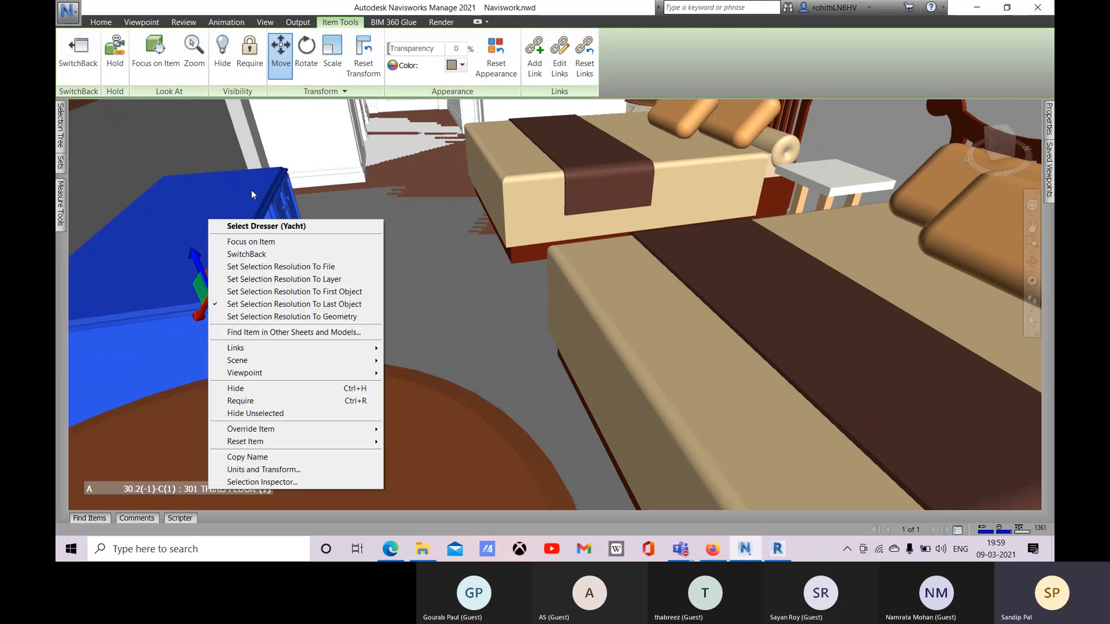
{"action": "left_click", "coordinate": [214, 225]}
{"action": "left_click_drag", "start_coordinate": [247, 289], "coordinate": [310, 281]}
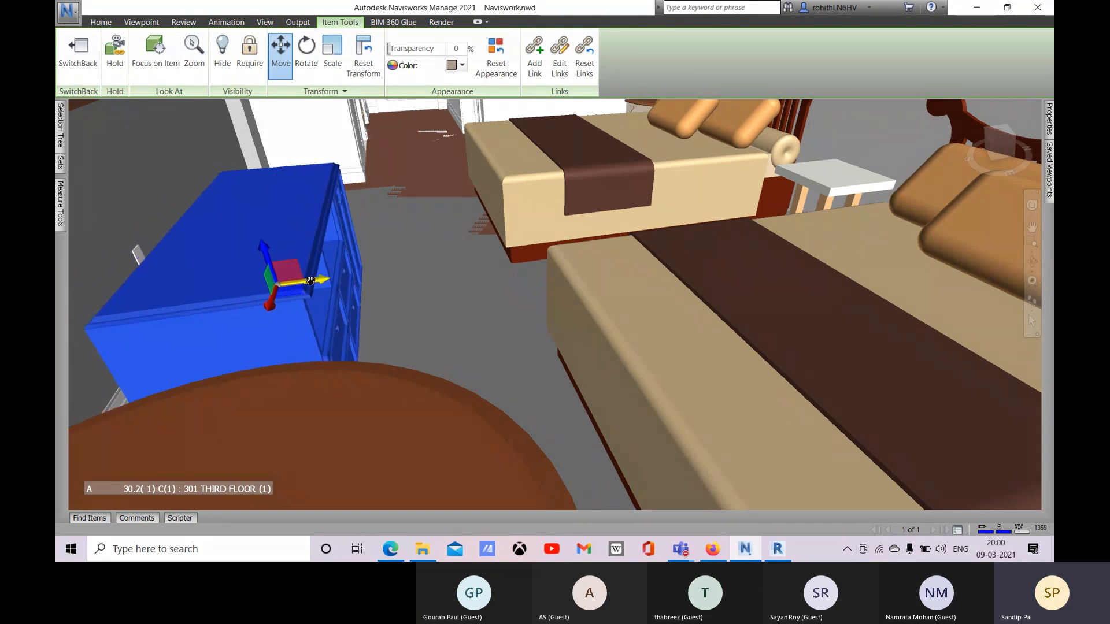
Step: Select the floor between the dresser and the beds and override its transform with a Y translation of 1 m
{"action": "left_click", "coordinate": [375, 200]}
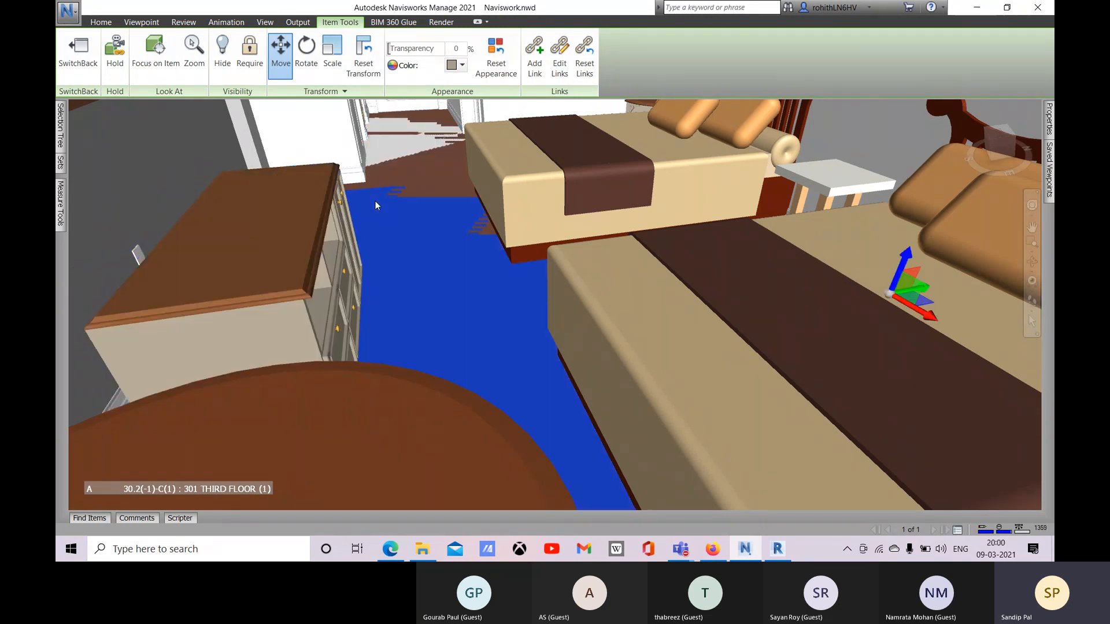
{"action": "right_click", "coordinate": [375, 200]}
{"action": "mouse_move", "coordinate": [480, 411]}
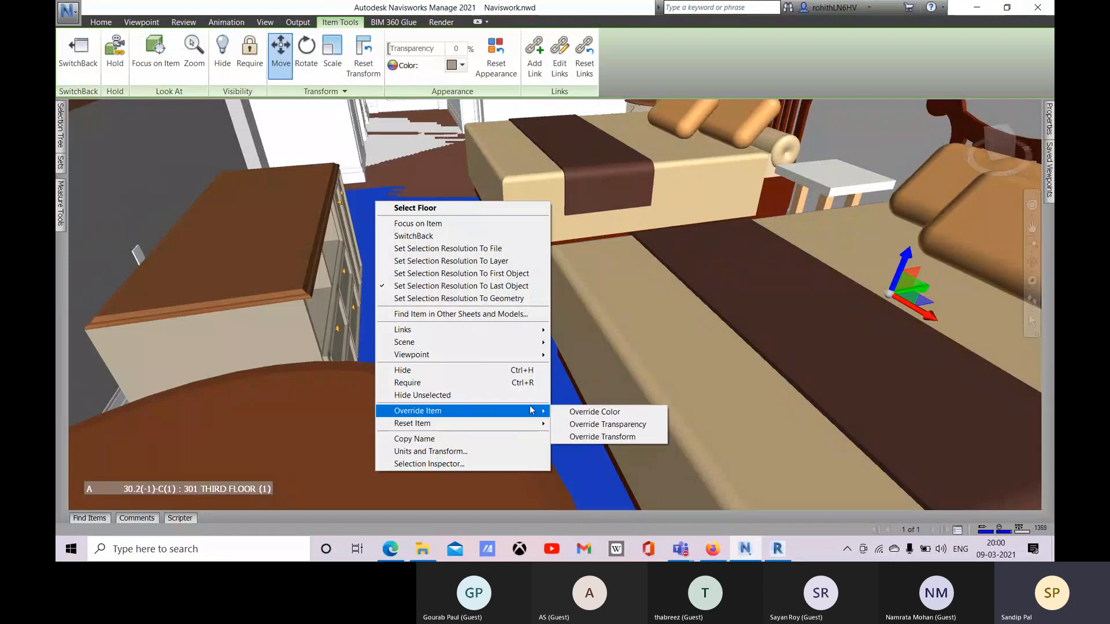
{"action": "left_click", "coordinate": [589, 435]}
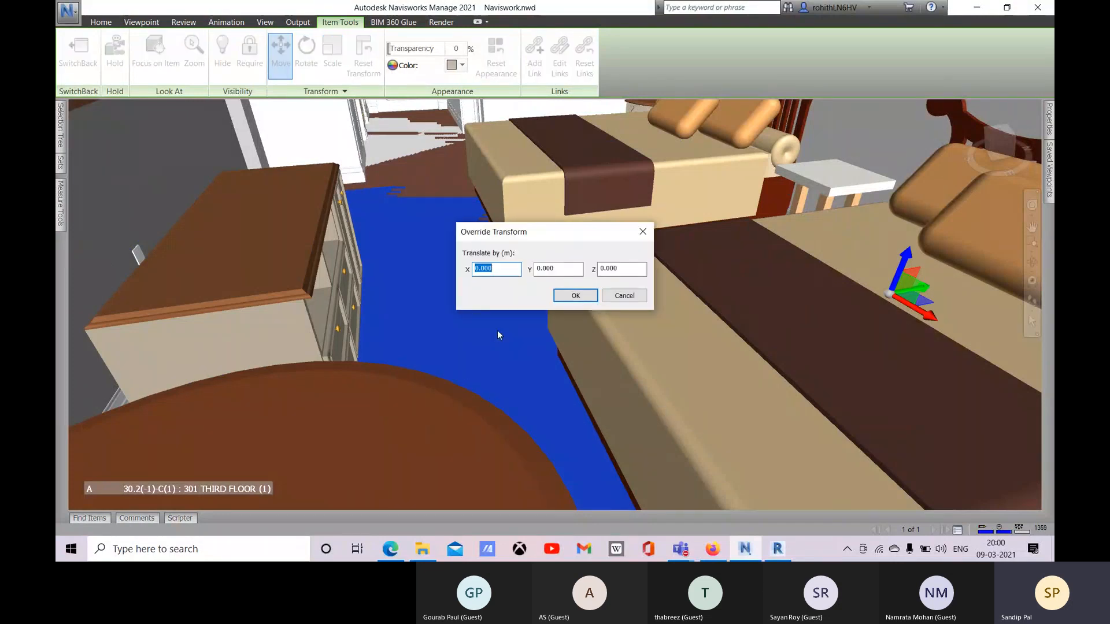
{"action": "left_click_drag", "start_coordinate": [556, 269], "coordinate": [532, 277]}
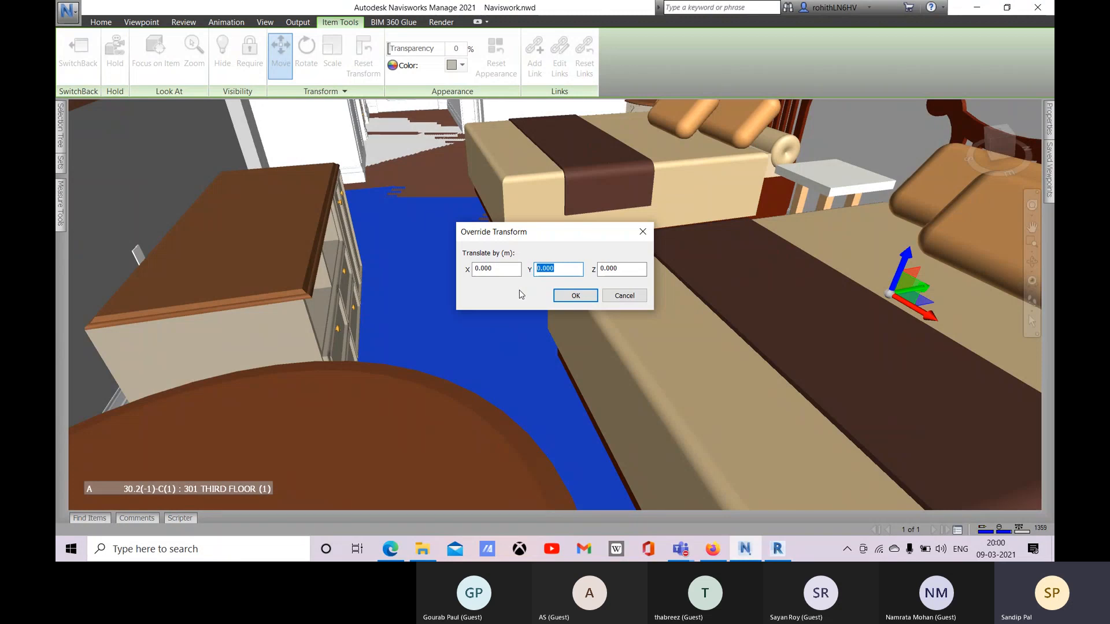
{"action": "type", "text": "1"}
{"action": "left_click", "coordinate": [574, 296]}
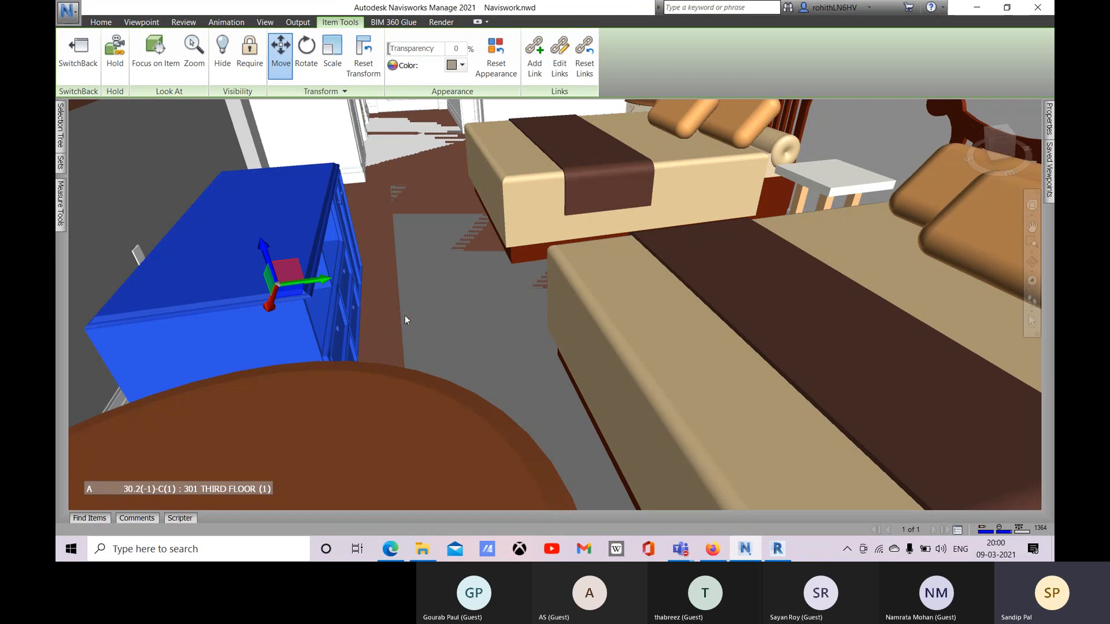
Step: Reset the transform of the dresser beside the wall
{"action": "right_click", "coordinate": [264, 230]}
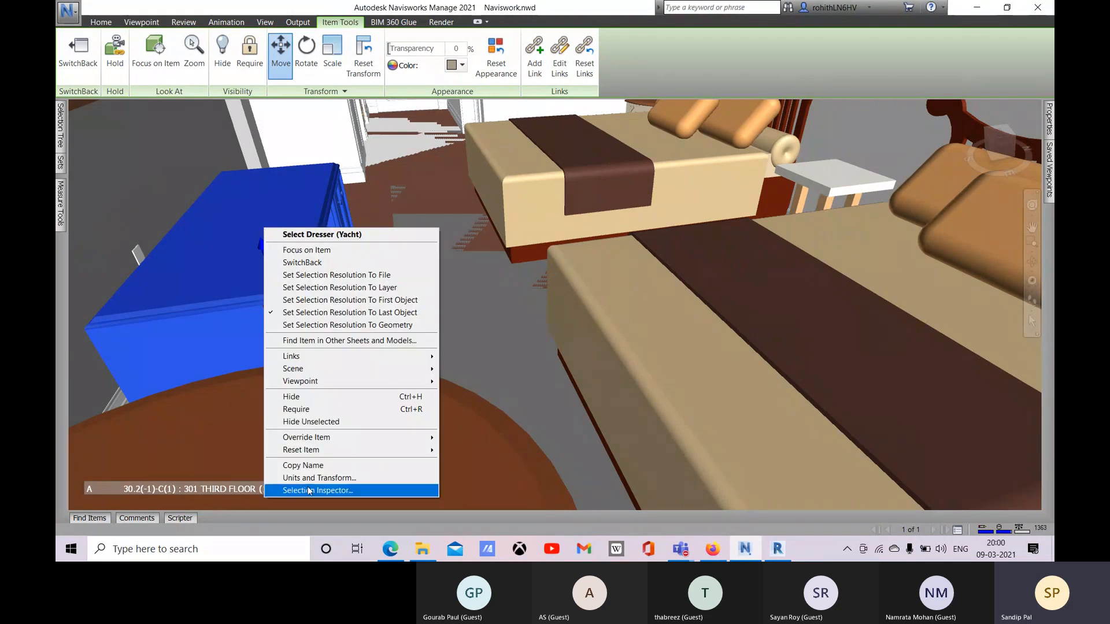
{"action": "mouse_move", "coordinate": [264, 450]}
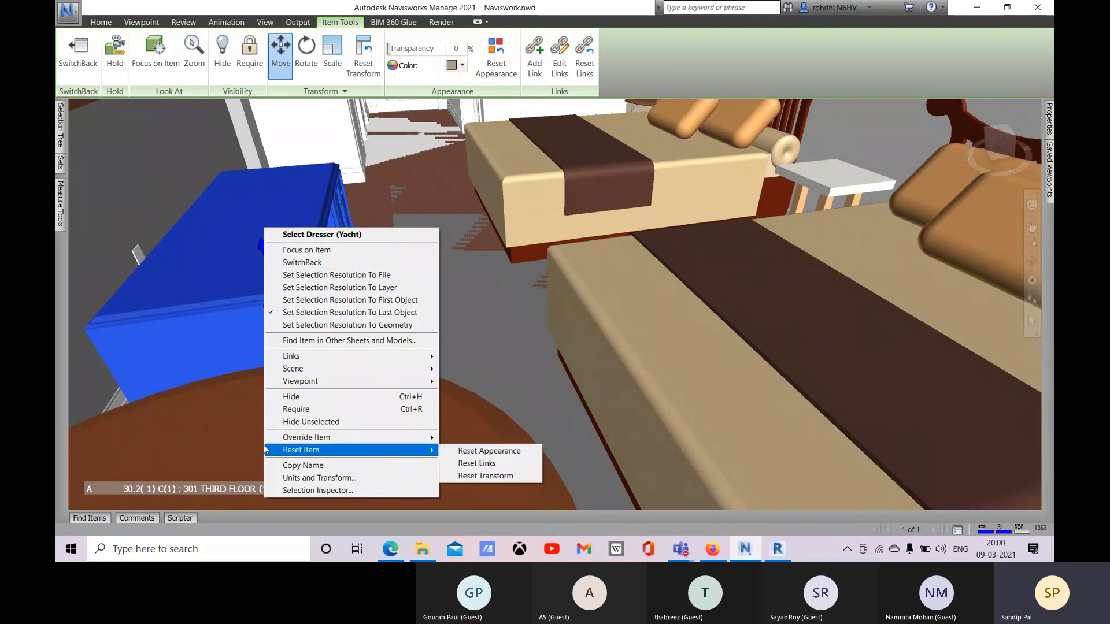
{"action": "left_click", "coordinate": [489, 478]}
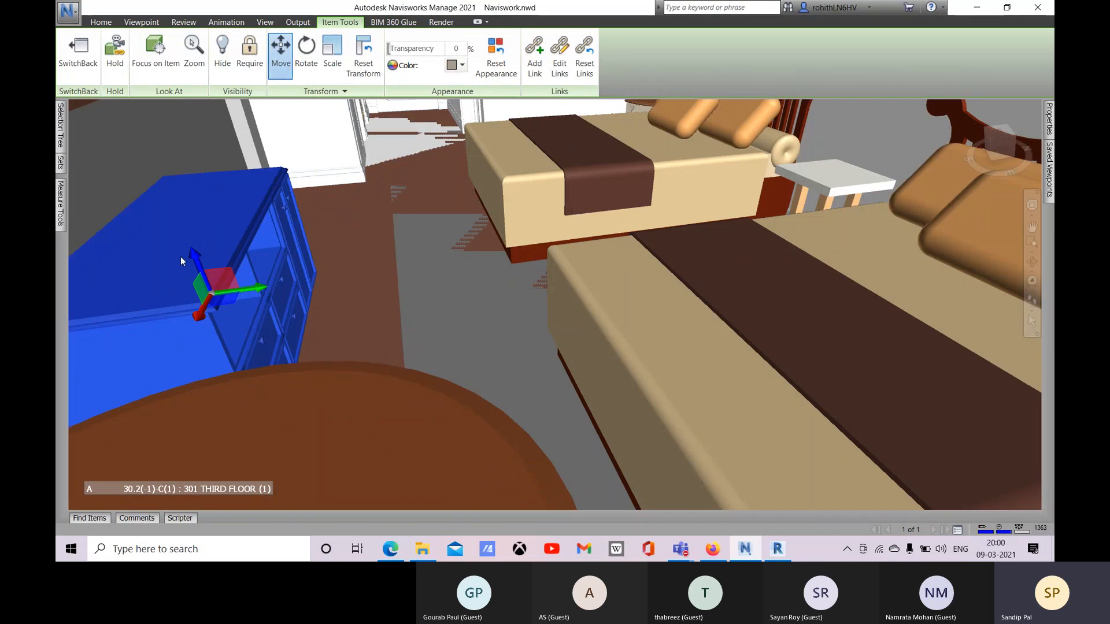
Step: Hide the selected dresser and make it visible again
{"action": "left_click", "coordinate": [222, 55]}
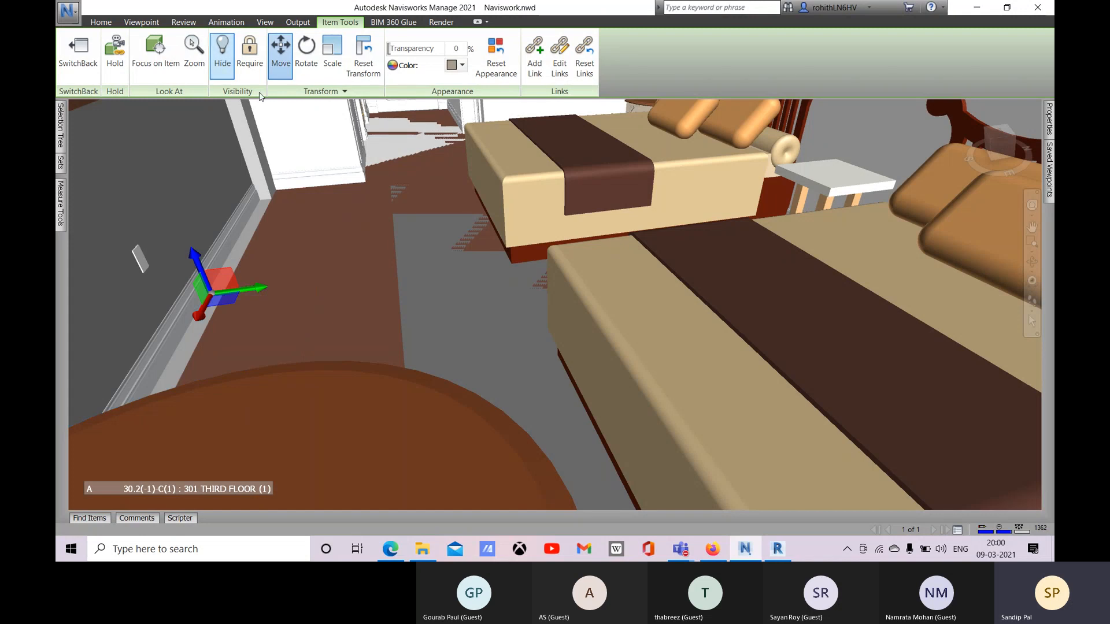
{"action": "left_click", "coordinate": [222, 63]}
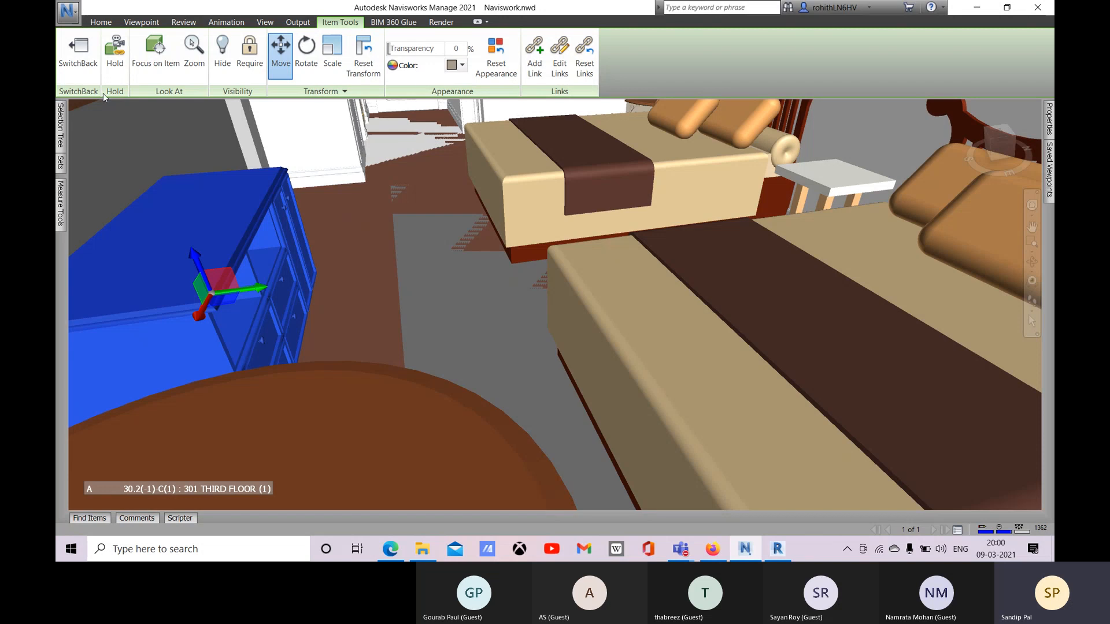
Step: Rotate the dresser freehand with the Rotate tool, and reset its transform
{"action": "left_click", "coordinate": [315, 68]}
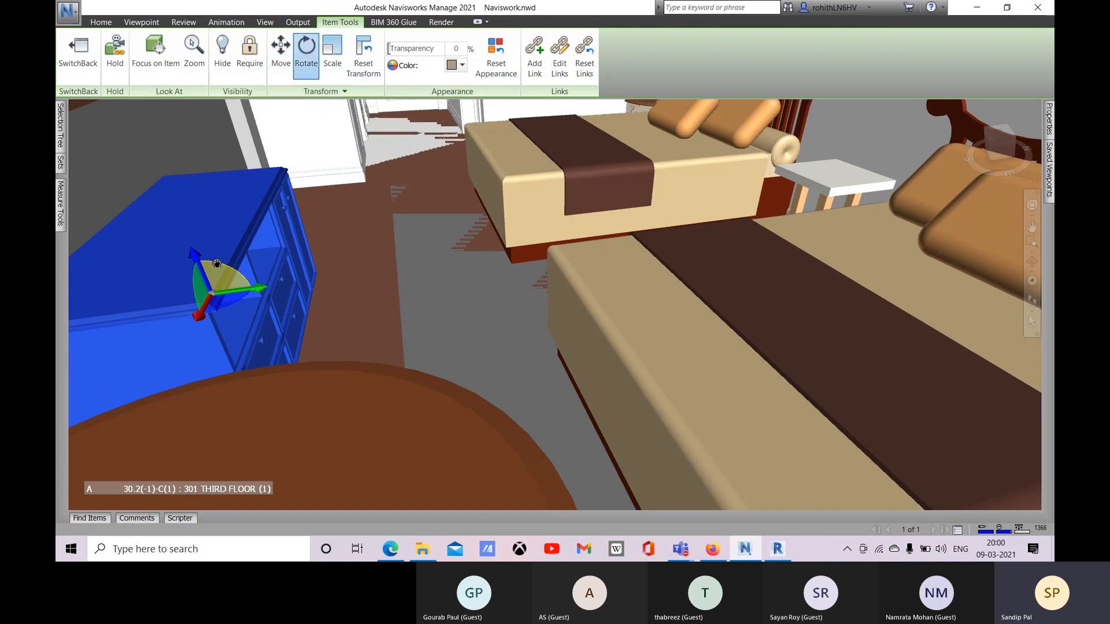
{"action": "left_click_drag", "start_coordinate": [218, 261], "coordinate": [279, 299]}
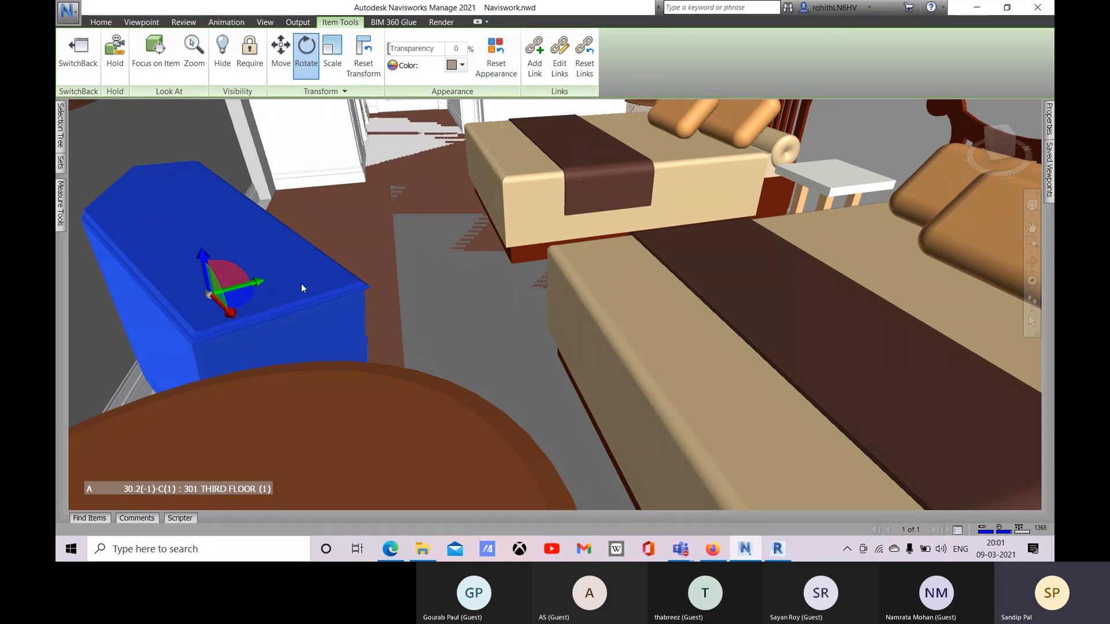
{"action": "right_click", "coordinate": [303, 266]}
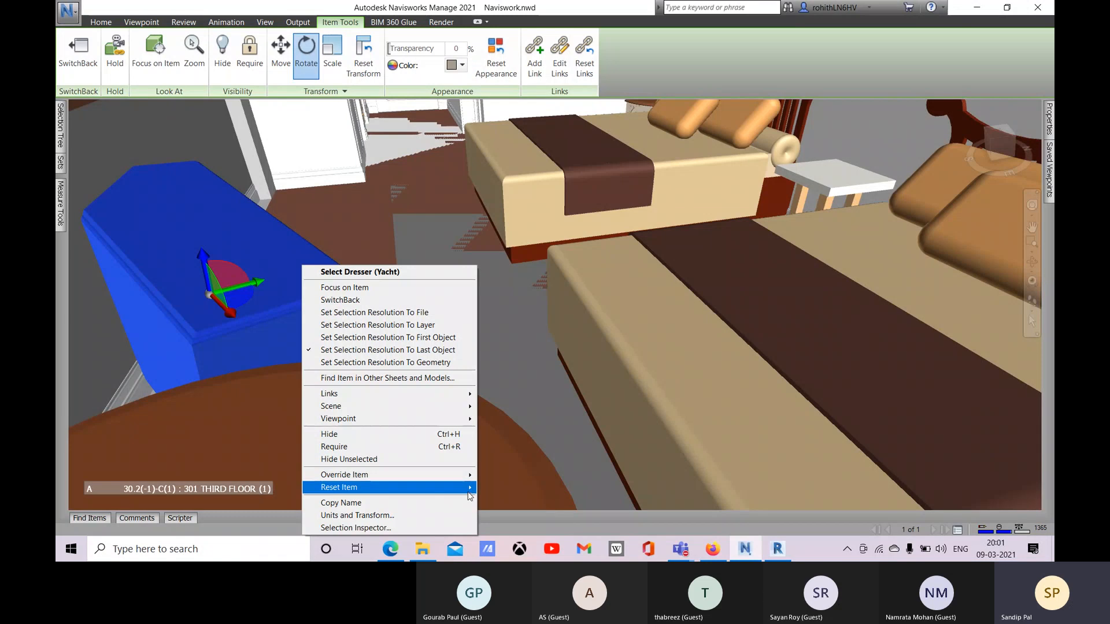
{"action": "mouse_move", "coordinate": [470, 490]}
{"action": "left_click", "coordinate": [521, 512]}
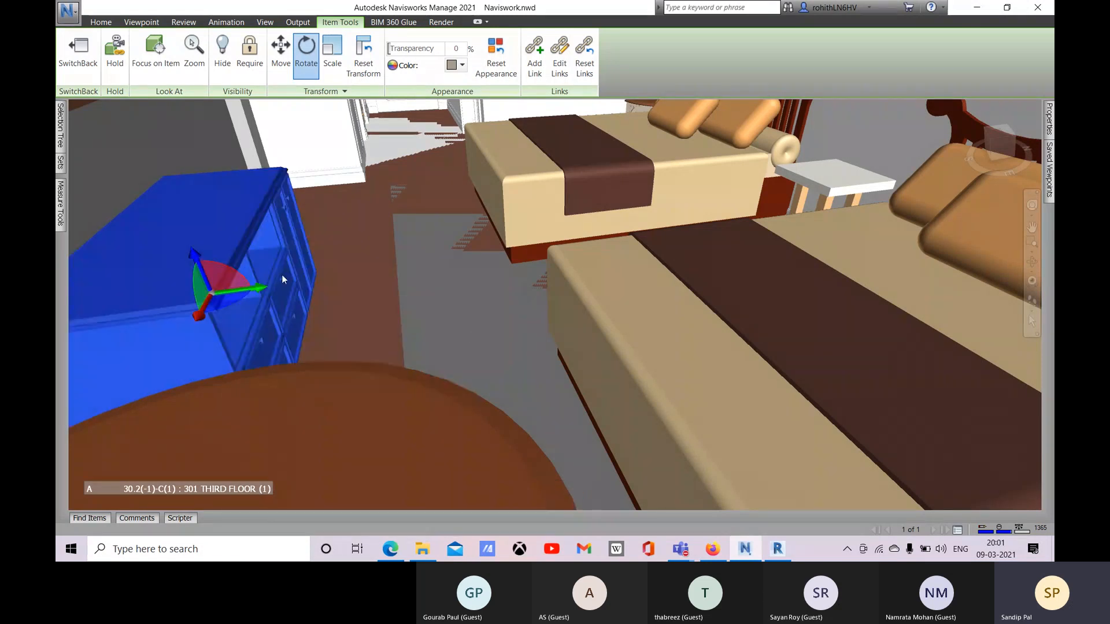
Step: Enlarge the dresser slightly with the Scale tool and shrink it along its Y axis
{"action": "left_click", "coordinate": [332, 57]}
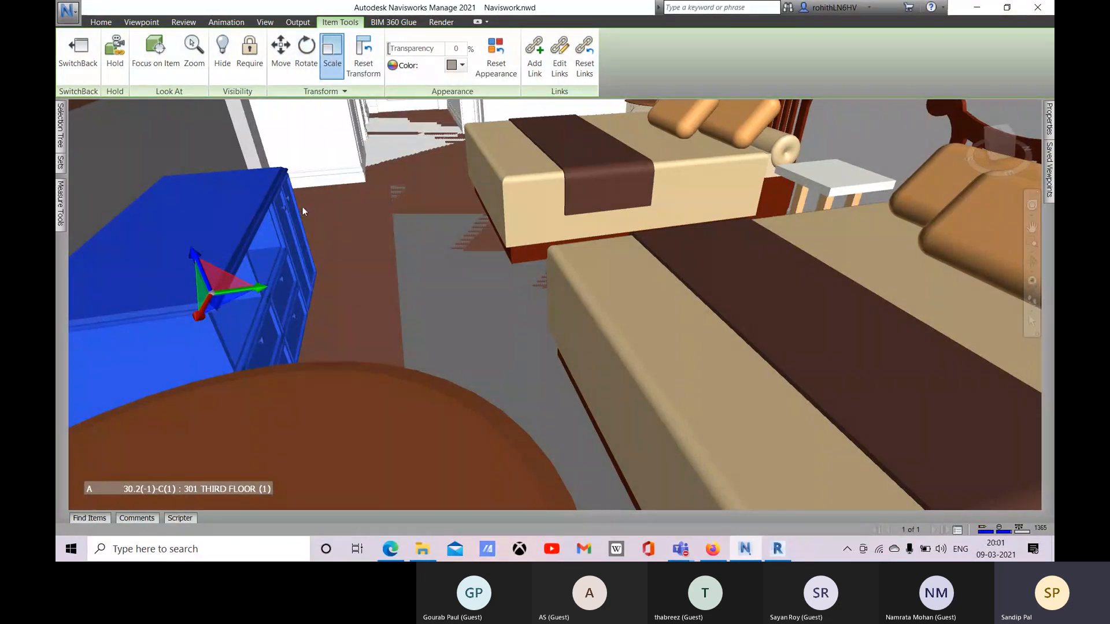
{"action": "mouse_move", "coordinate": [222, 278]}
{"action": "left_mouse_down"}
{"action": "mouse_move", "coordinate": [237, 266]}
{"action": "mouse_move", "coordinate": [226, 275]}
{"action": "left_mouse_up"}
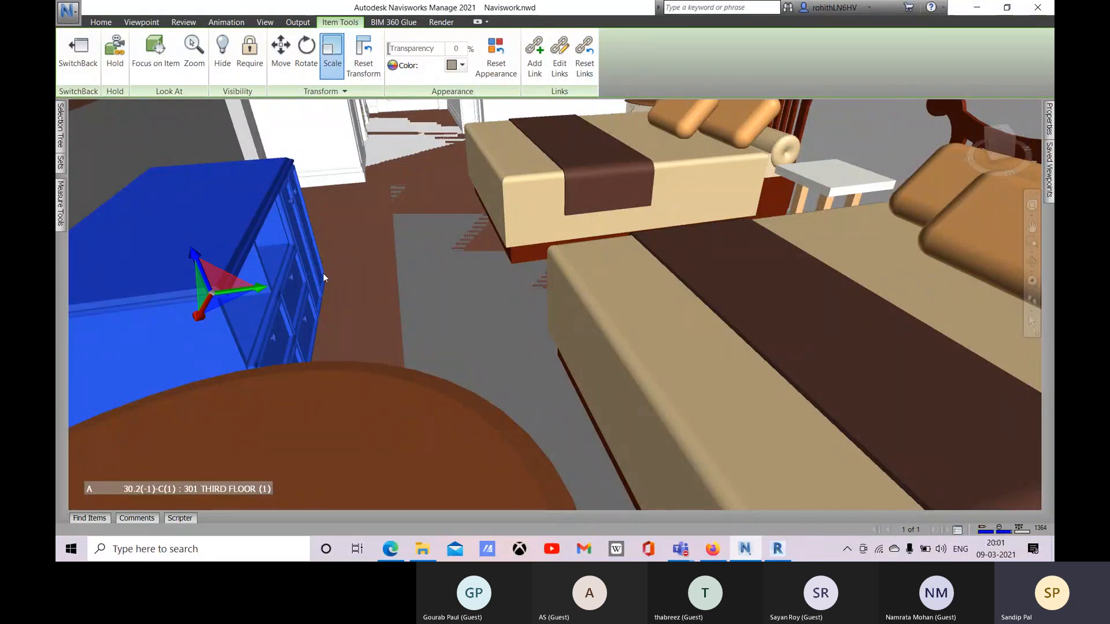
{"action": "left_click_drag", "start_coordinate": [258, 288], "coordinate": [216, 296]}
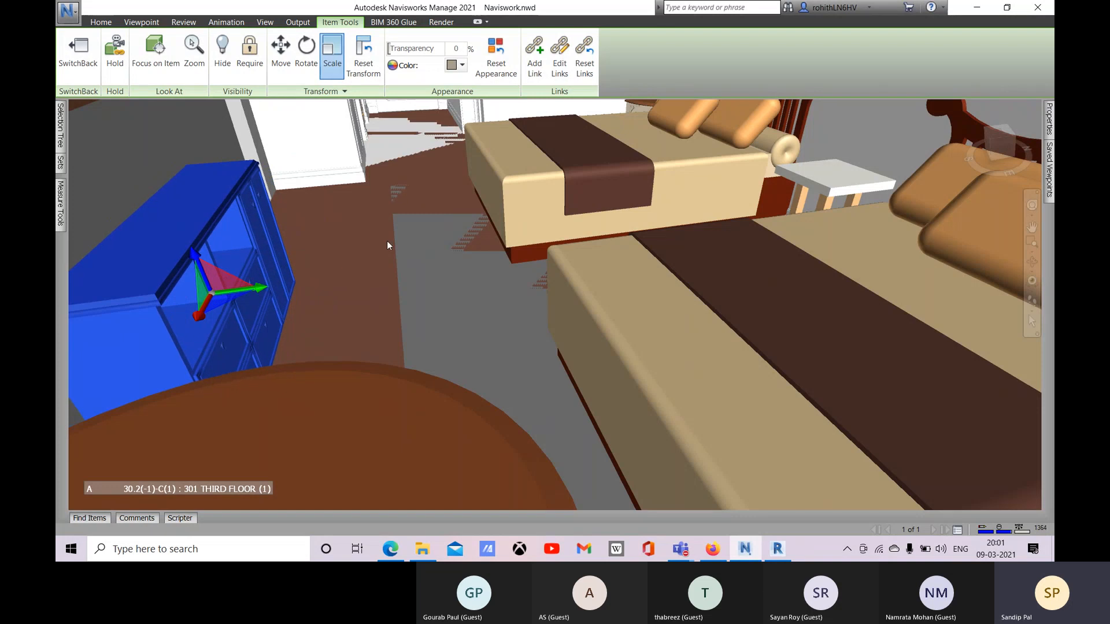
Step: Reset the dresser's transform to cancel the scaling
{"action": "right_click", "coordinate": [202, 212]}
{"action": "mouse_move", "coordinate": [312, 439]}
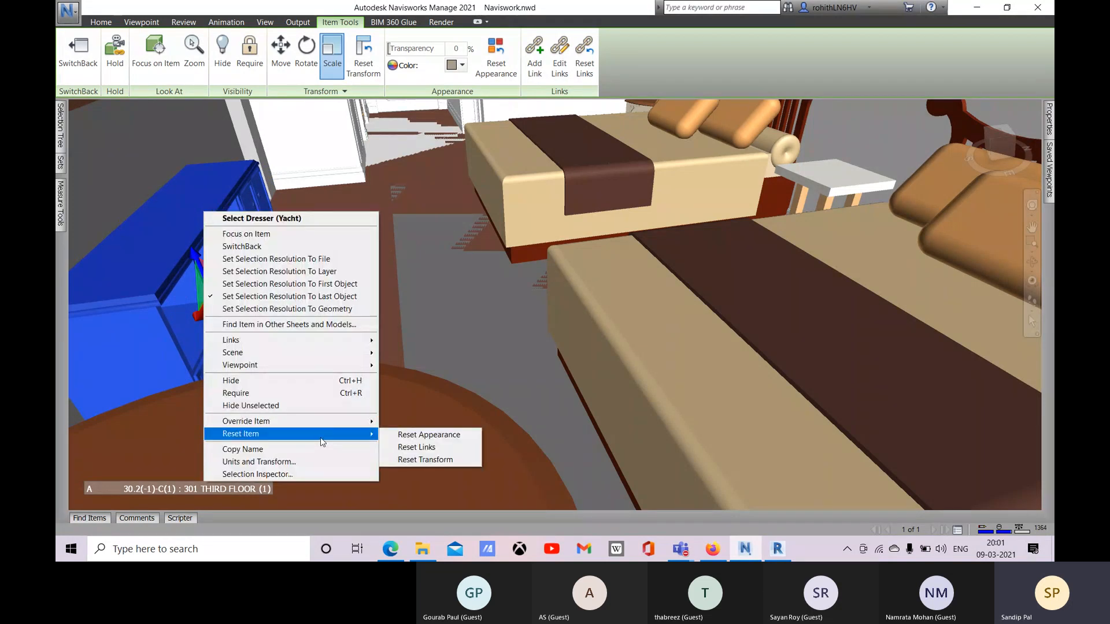
{"action": "left_click", "coordinate": [432, 460]}
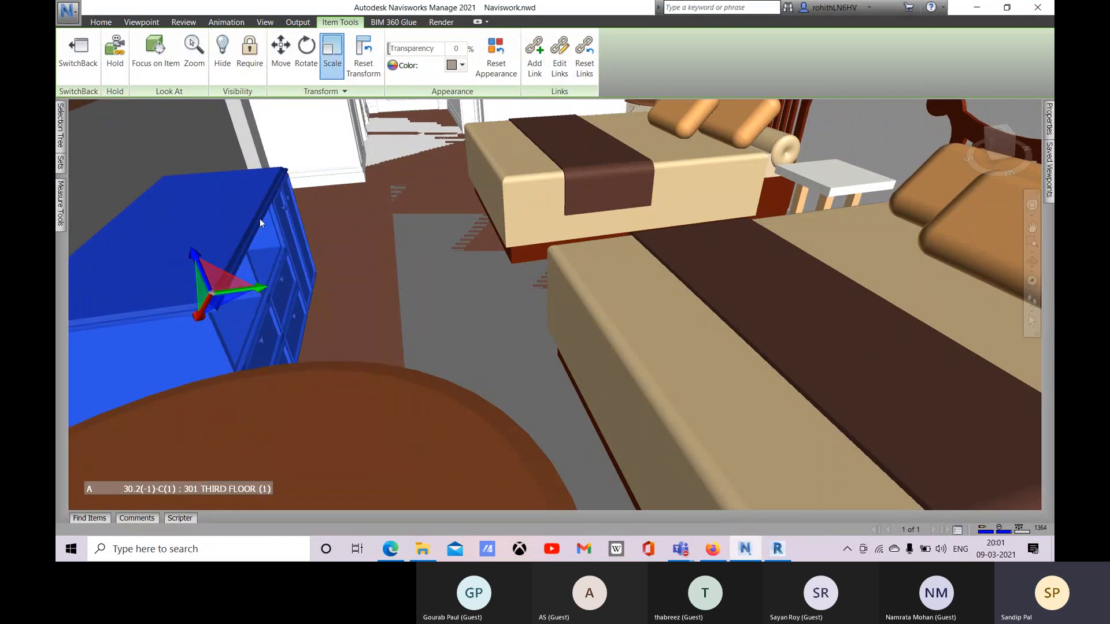
{"action": "right_click", "coordinate": [231, 216]}
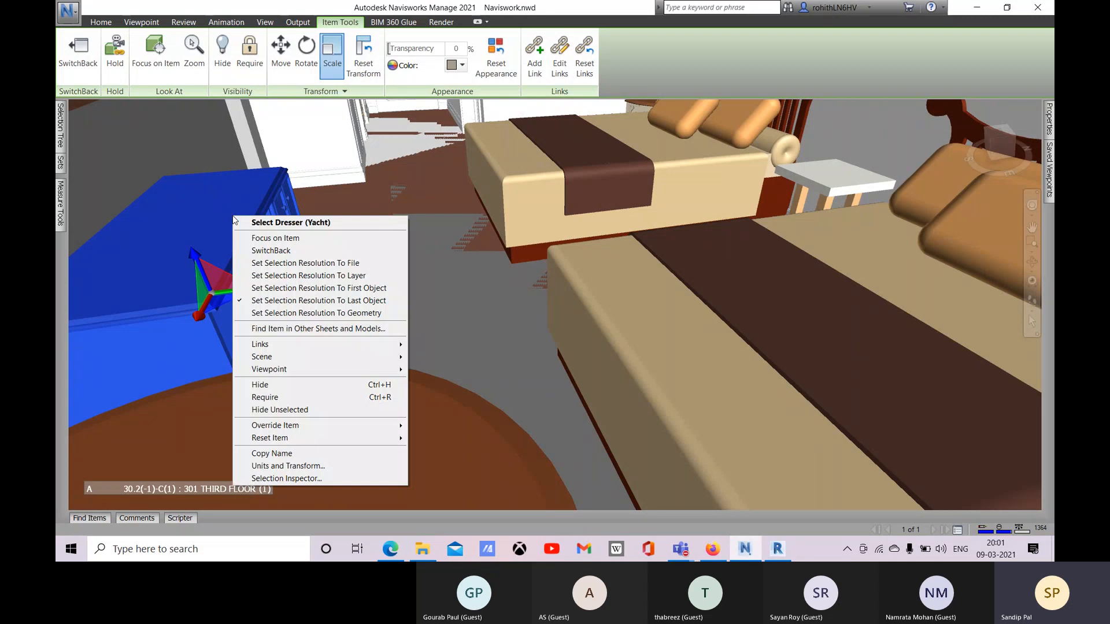
{"action": "mouse_move", "coordinate": [390, 350]}
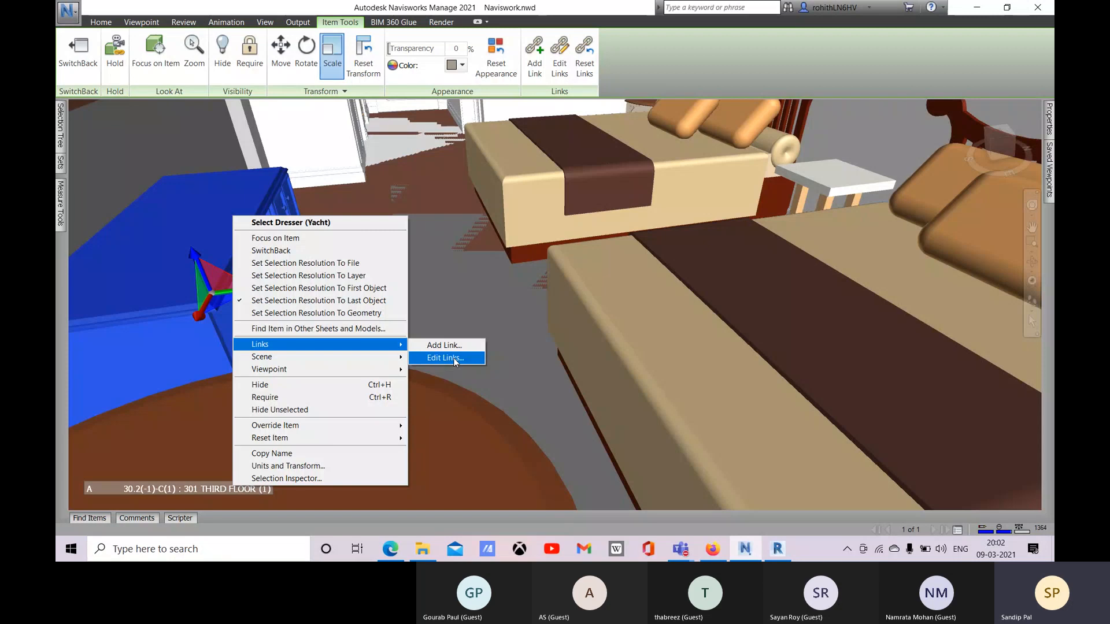
{"action": "left_click", "coordinate": [469, 255]}
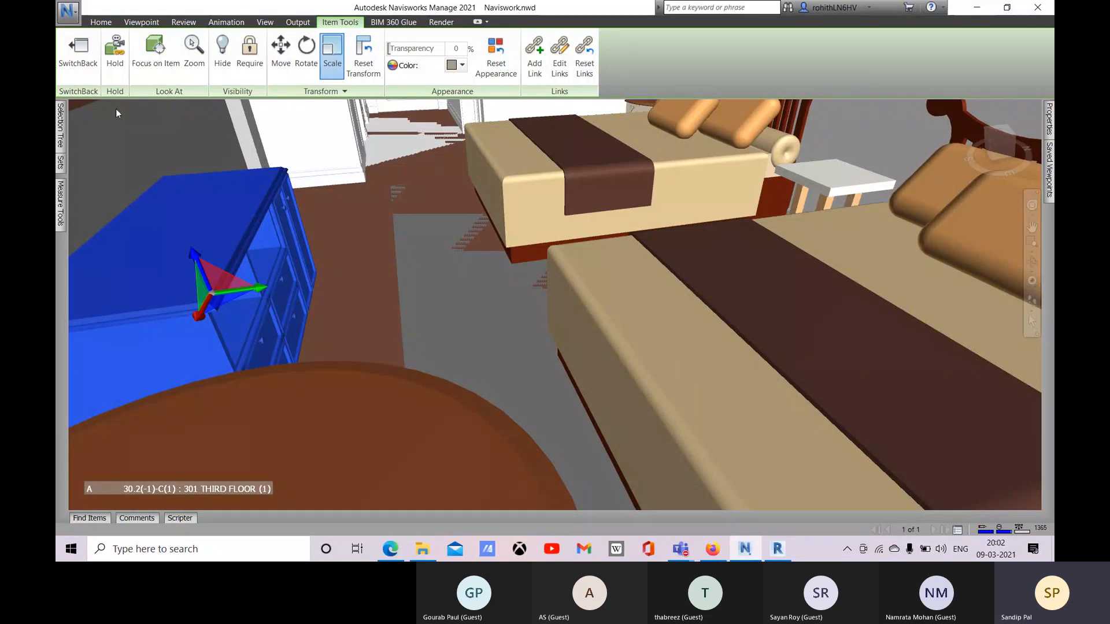
Step: Hold the selected dresser and walk through the bedroom so that it travels with the view
{"action": "left_click", "coordinate": [116, 66]}
{"action": "left_click", "coordinate": [333, 57]}
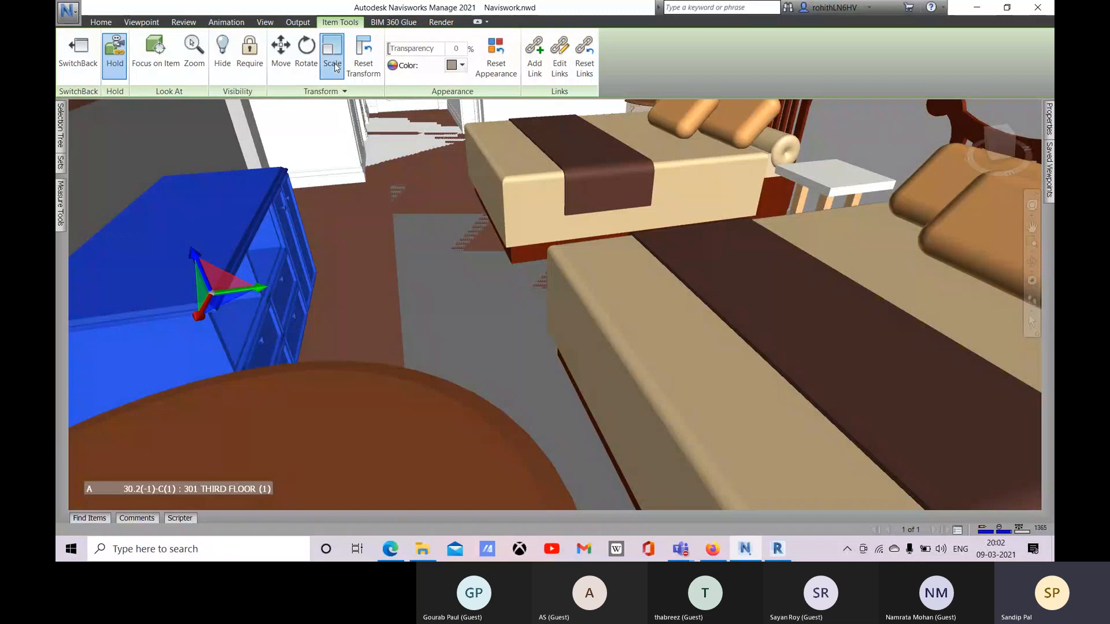
{"action": "left_click", "coordinate": [1033, 303]}
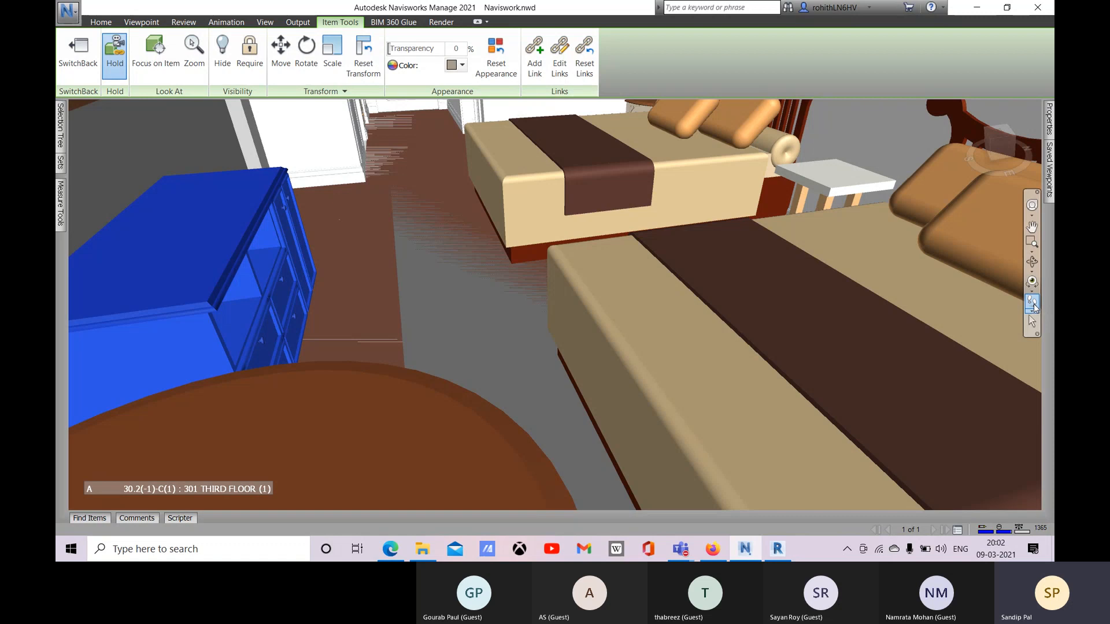
{"action": "left_click_drag", "start_coordinate": [338, 292], "coordinate": [283, 230]}
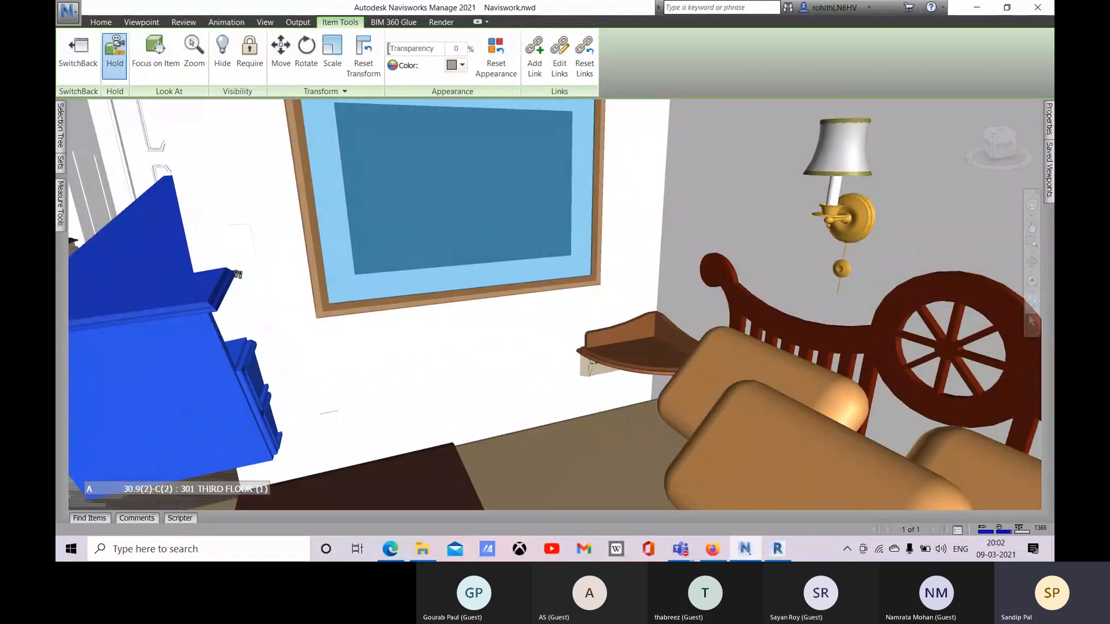
{"action": "middle_click_drag", "start_coordinate": [260, 285], "coordinate": [234, 318]}
{"action": "left_click_drag", "start_coordinate": [192, 312], "coordinate": [508, 330]}
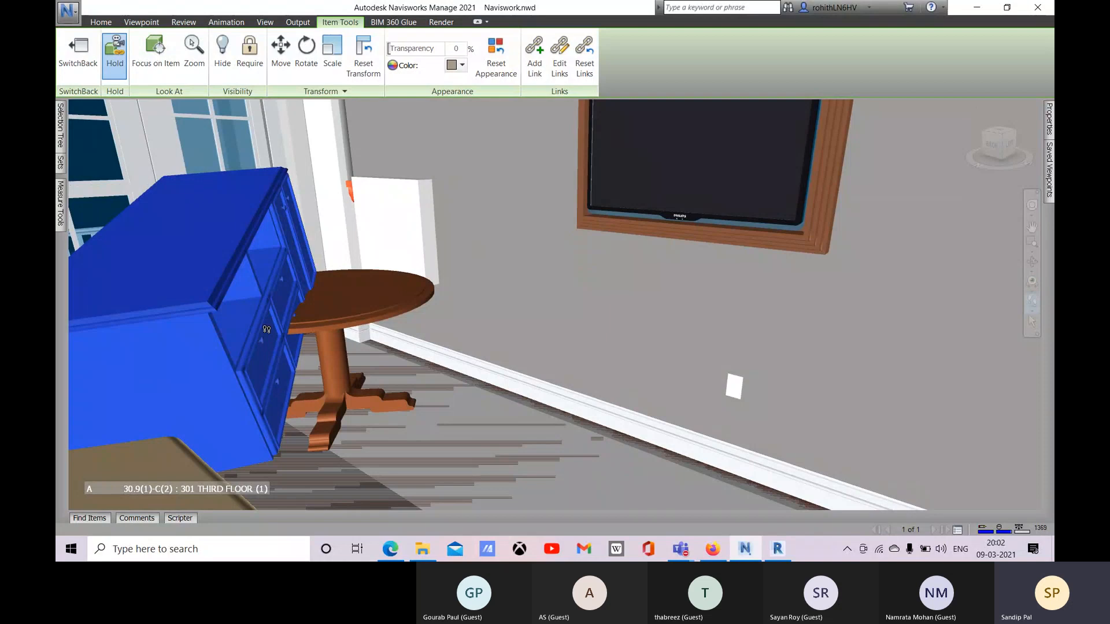
{"action": "scroll", "coordinate": [266, 329], "scroll_direction": "up", "scroll_amount": 1}
{"action": "middle_click_drag", "start_coordinate": [264, 331], "coordinate": [216, 335]}
{"action": "scroll", "coordinate": [201, 319], "scroll_direction": "down", "scroll_amount": 2}
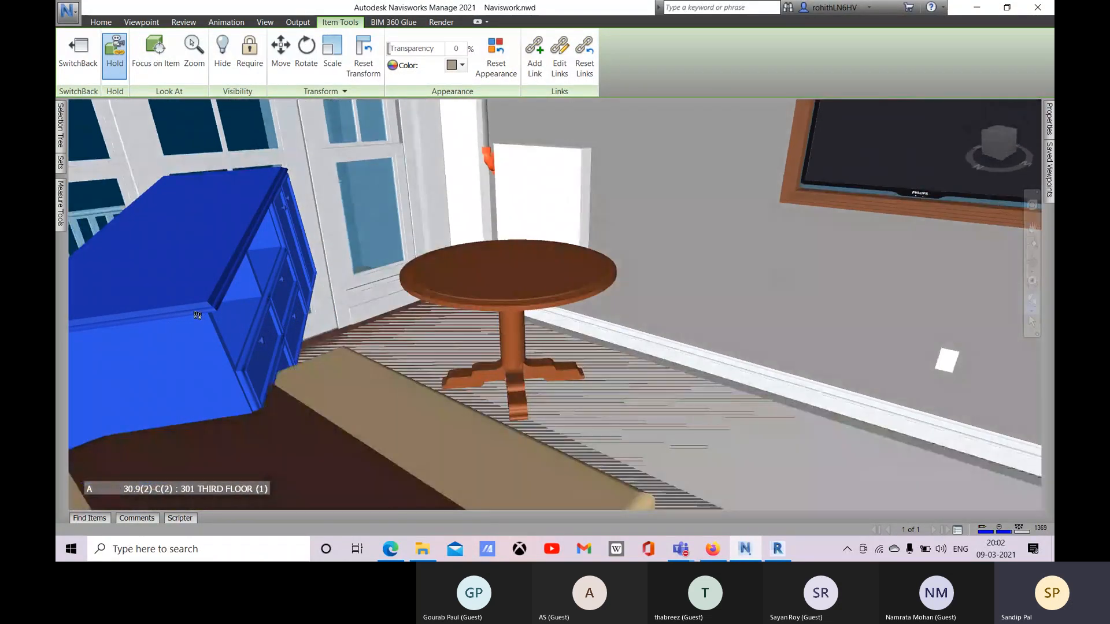
{"action": "scroll", "coordinate": [189, 301], "scroll_direction": "up", "scroll_amount": 2}
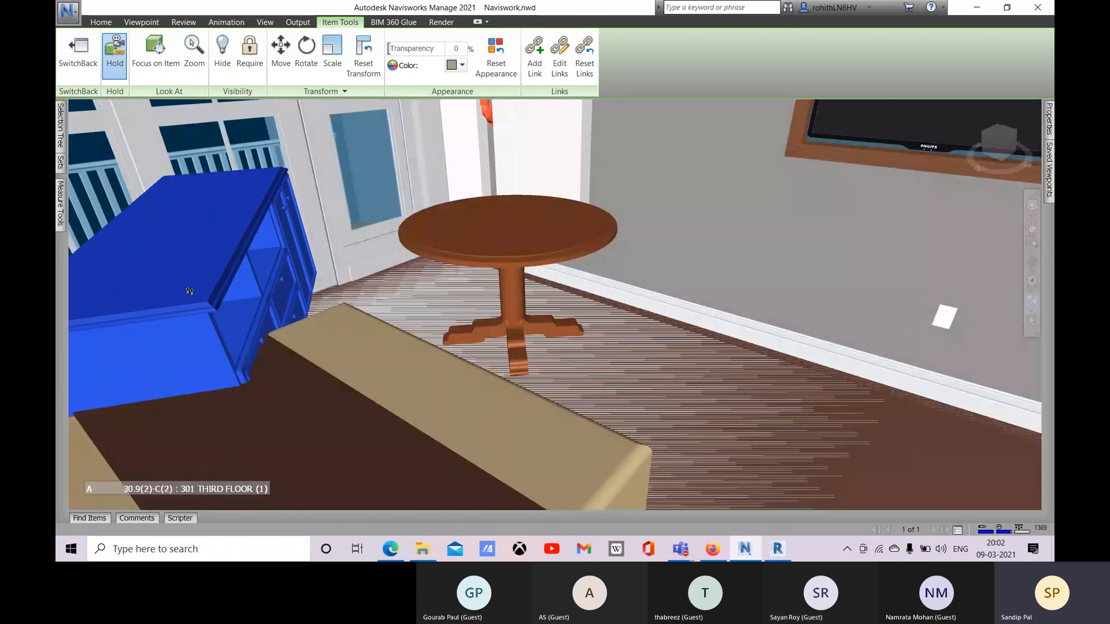
{"action": "left_click_drag", "start_coordinate": [179, 219], "coordinate": [324, 254]}
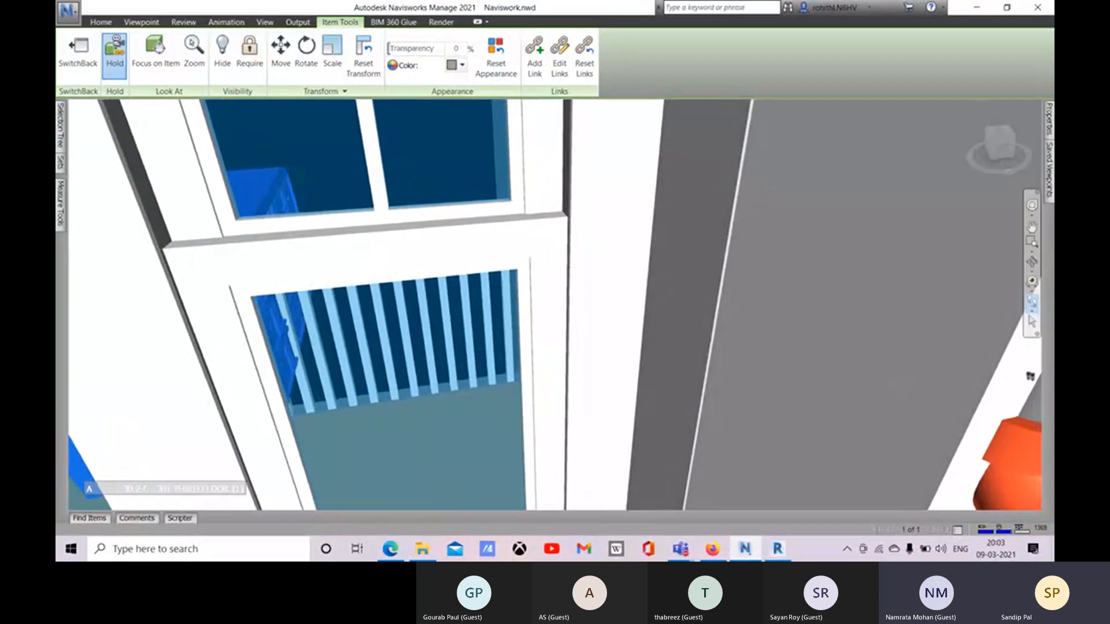
Step: Carry the held dresser further through the model and return to the home view of the whole building
{"action": "left_click", "coordinate": [1032, 321]}
{"action": "left_click", "coordinate": [1033, 311]}
{"action": "left_click", "coordinate": [951, 333]}
{"action": "left_click_drag", "start_coordinate": [422, 403], "coordinate": [407, 271]}
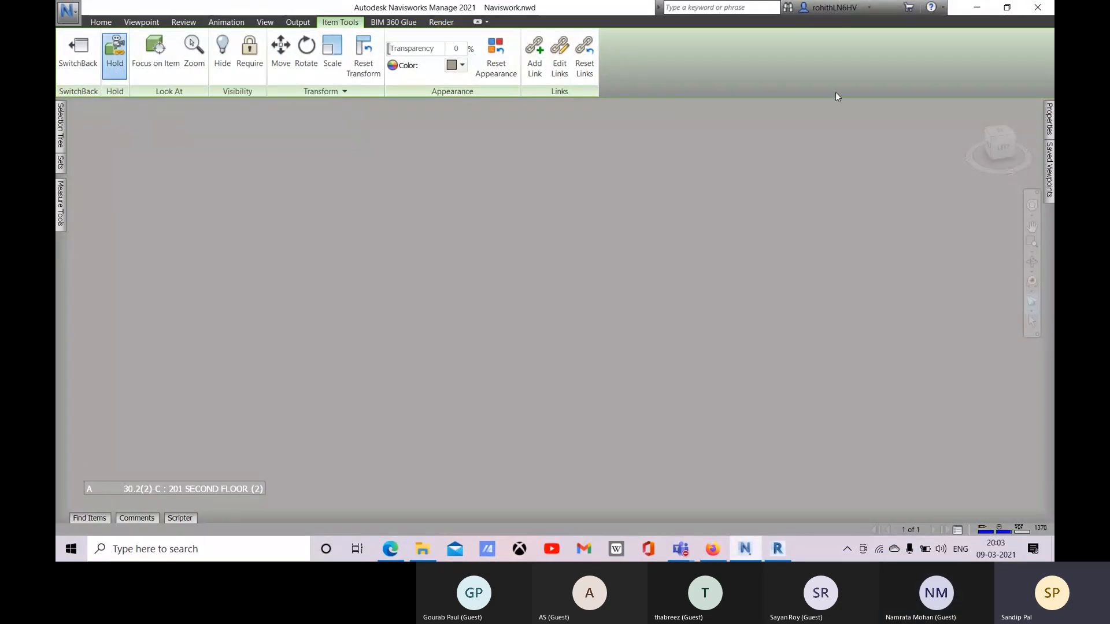
{"action": "left_click", "coordinate": [968, 108]}
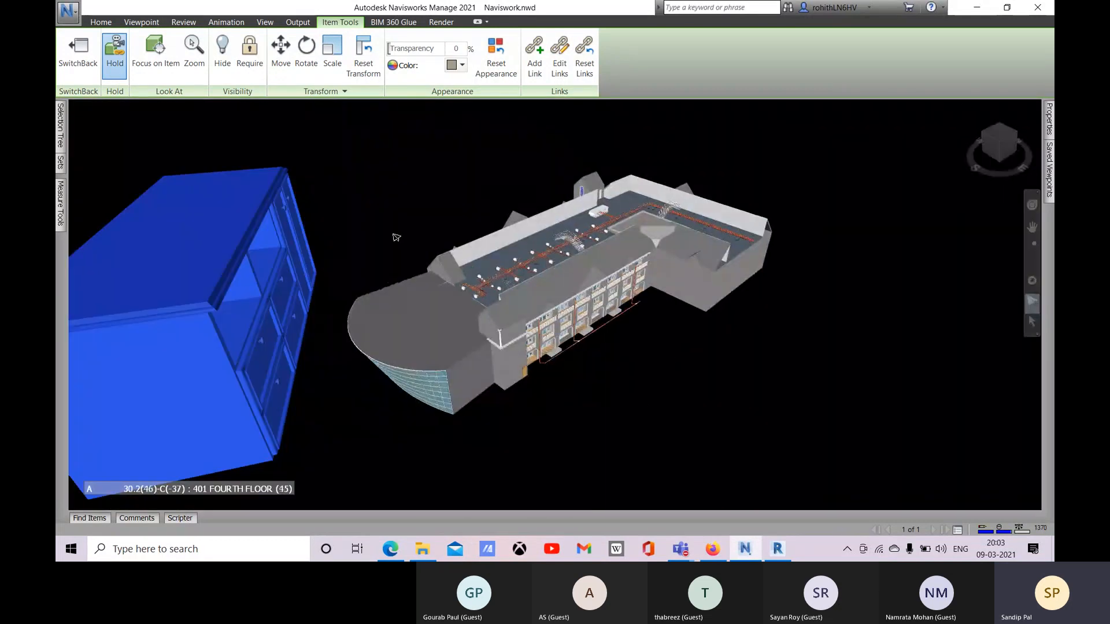
Step: Release the held dresser and reset its transform to return it to its original place
{"action": "left_click", "coordinate": [115, 51]}
{"action": "right_click", "coordinate": [381, 167]}
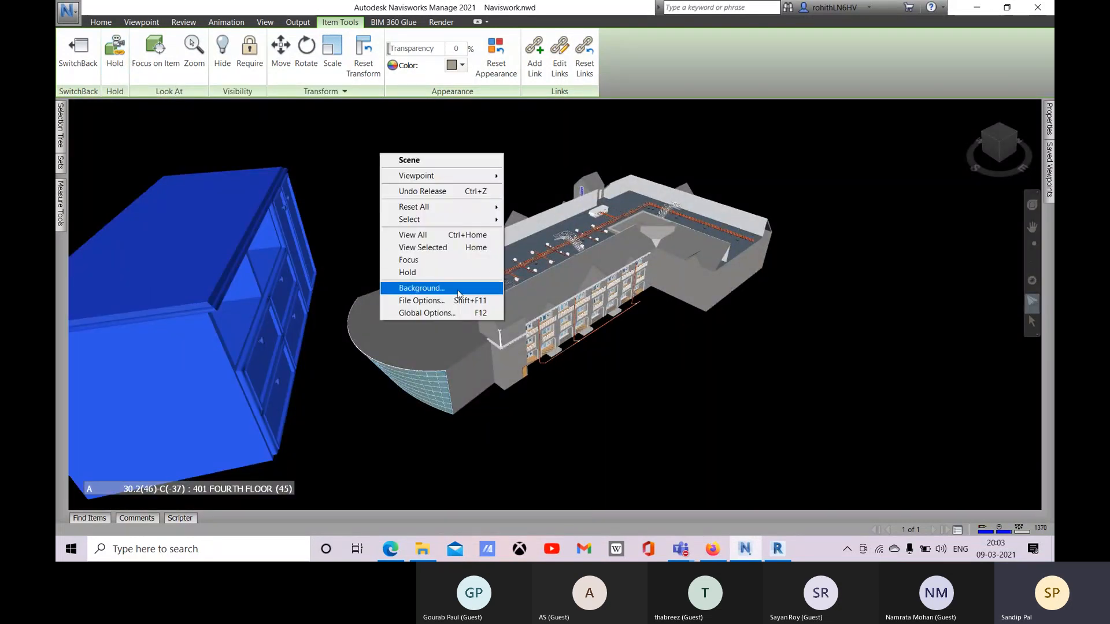
{"action": "left_click", "coordinate": [1032, 325]}
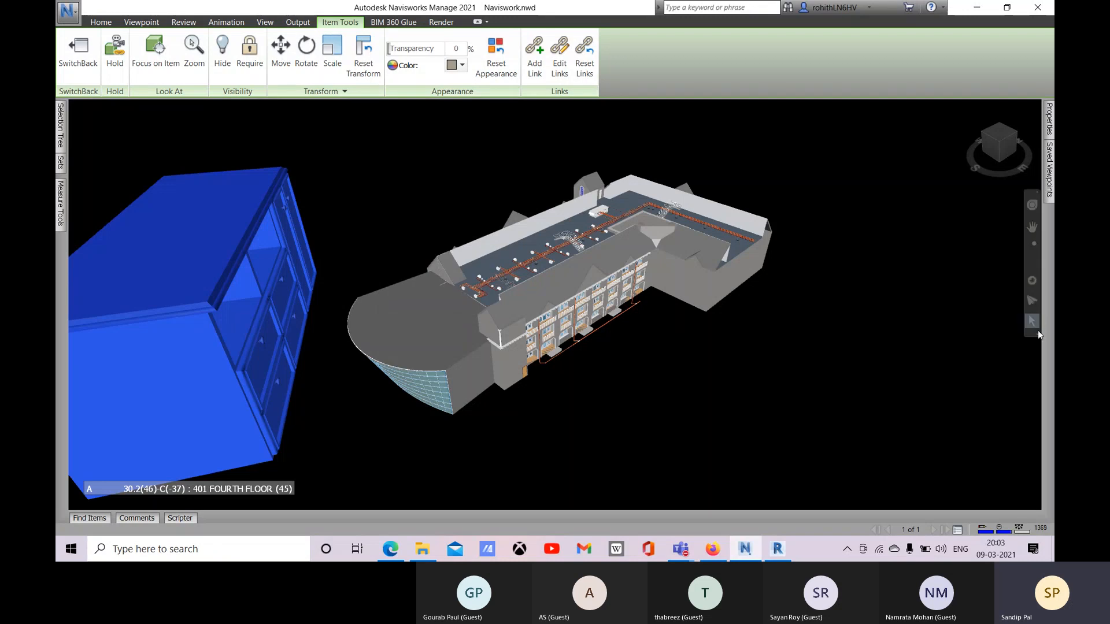
{"action": "right_click", "coordinate": [379, 182]}
{"action": "left_click", "coordinate": [238, 278]}
{"action": "right_click", "coordinate": [201, 262]}
{"action": "mouse_move", "coordinate": [313, 483]}
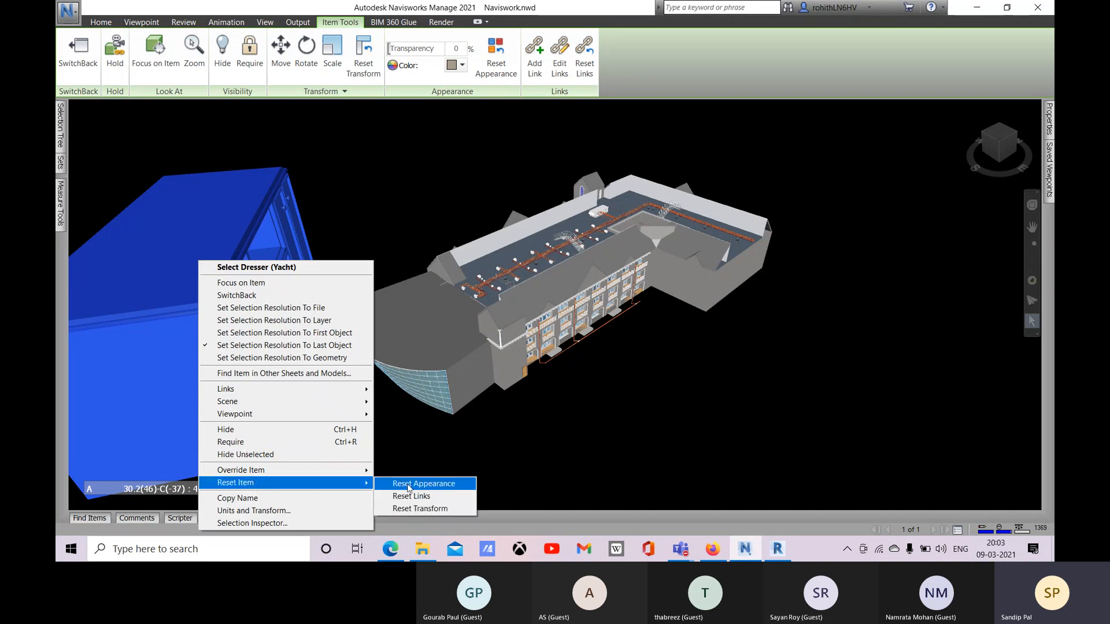
{"action": "left_click", "coordinate": [441, 508]}
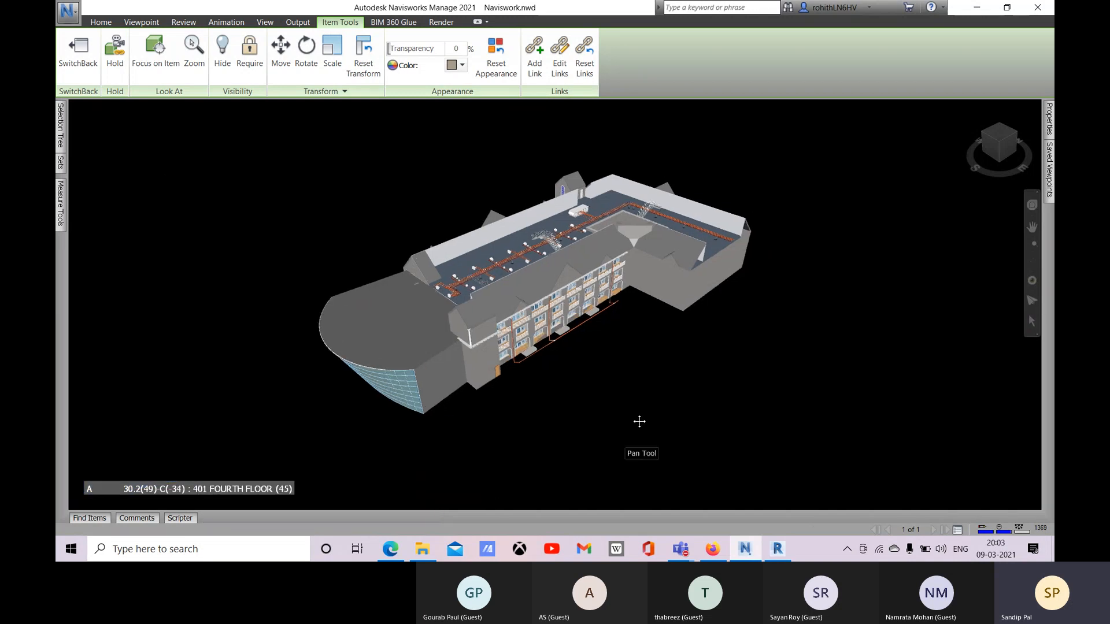
Step: Focus the view on the white pipe cover at the near end of the rooftop pipework, and clear the selection
{"action": "scroll", "coordinate": [614, 366], "scroll_direction": "up", "scroll_amount": 5}
{"action": "scroll", "coordinate": [521, 365], "scroll_direction": "up", "scroll_amount": 2}
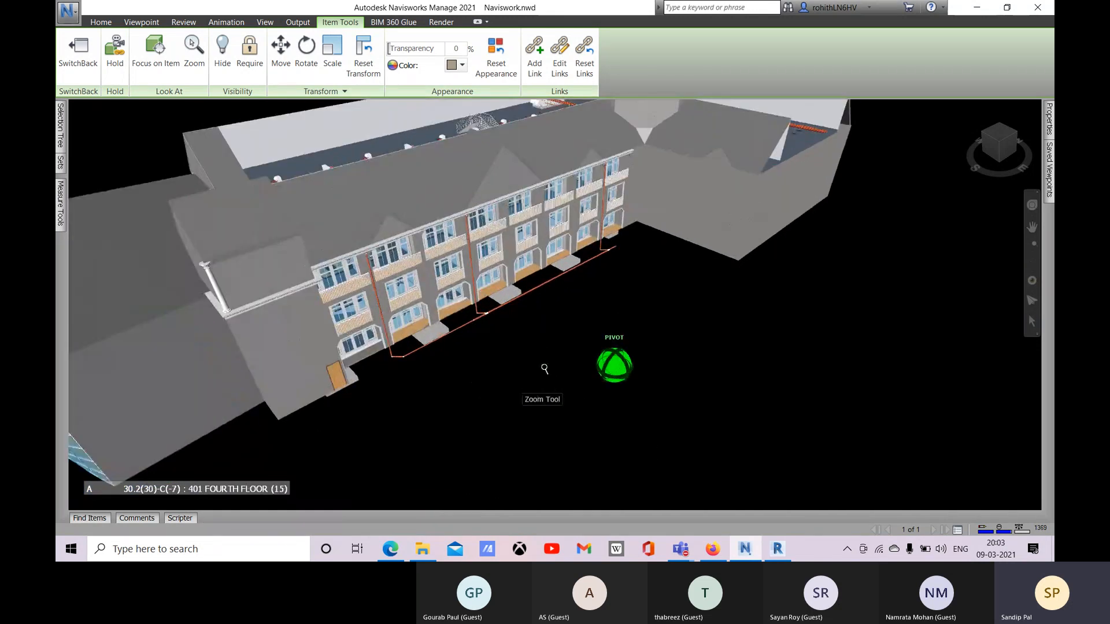
{"action": "middle_click_drag", "start_coordinate": [564, 367], "coordinate": [623, 385], "text": "shift"}
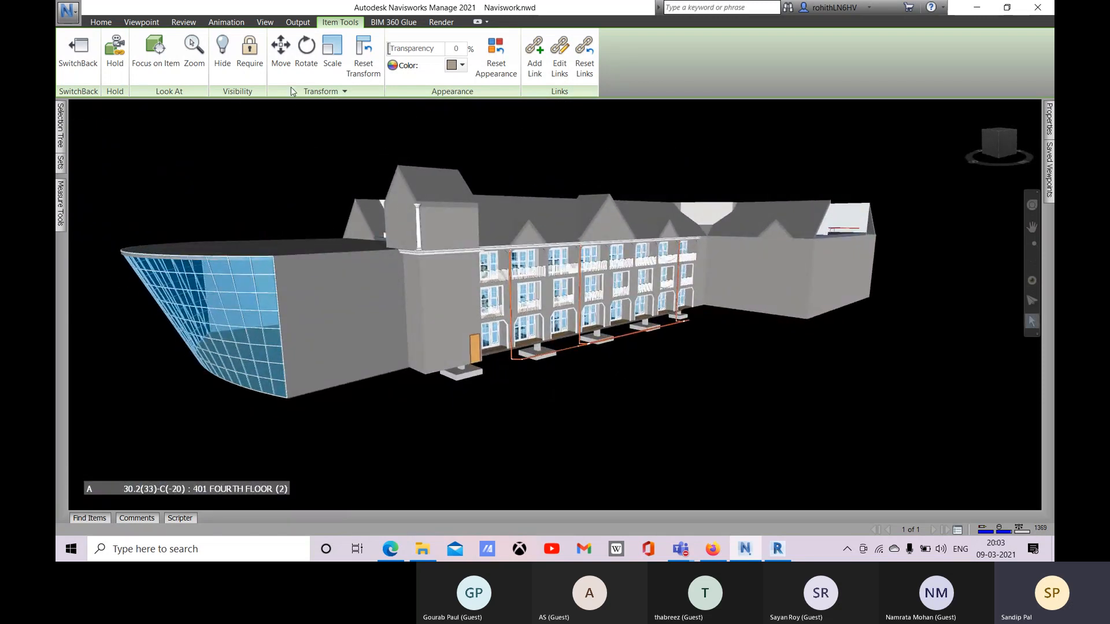
{"action": "middle_click_drag", "start_coordinate": [565, 370], "coordinate": [694, 462], "text": "shift"}
{"action": "scroll", "coordinate": [602, 327], "scroll_direction": "up", "scroll_amount": 5}
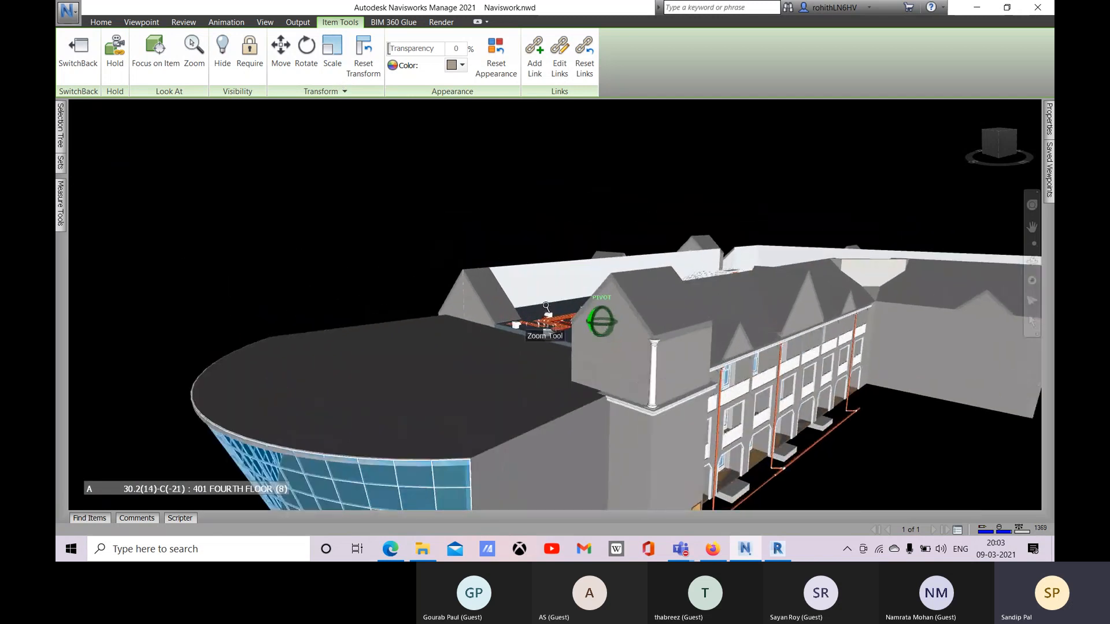
{"action": "scroll", "coordinate": [485, 341], "scroll_direction": "up", "scroll_amount": 8}
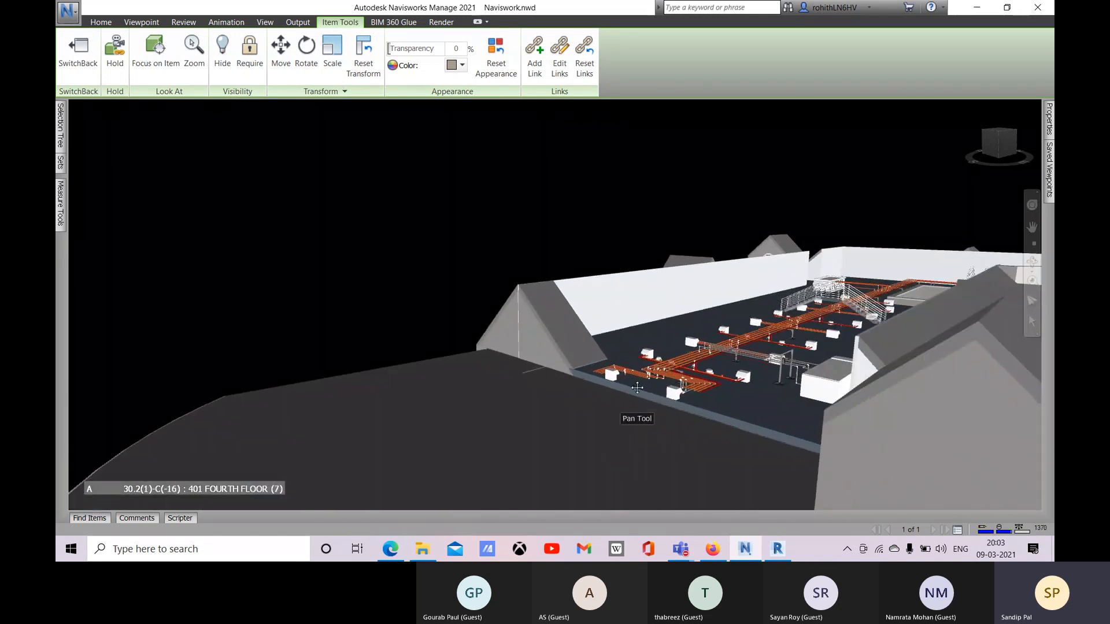
{"action": "scroll", "coordinate": [622, 368], "scroll_direction": "up", "scroll_amount": 3}
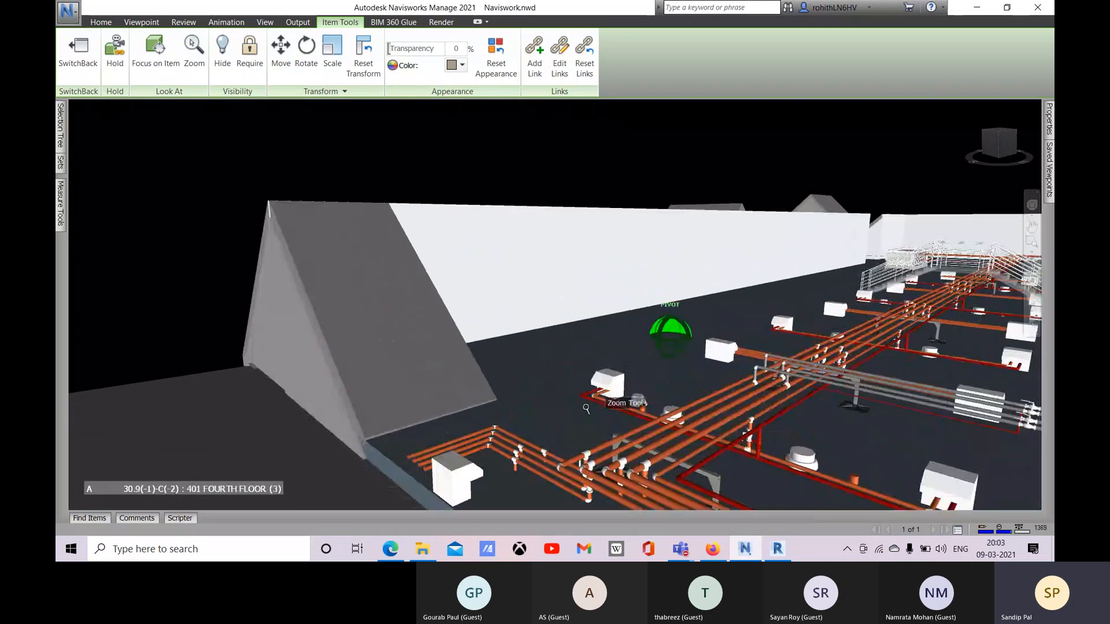
{"action": "right_click", "coordinate": [462, 478]}
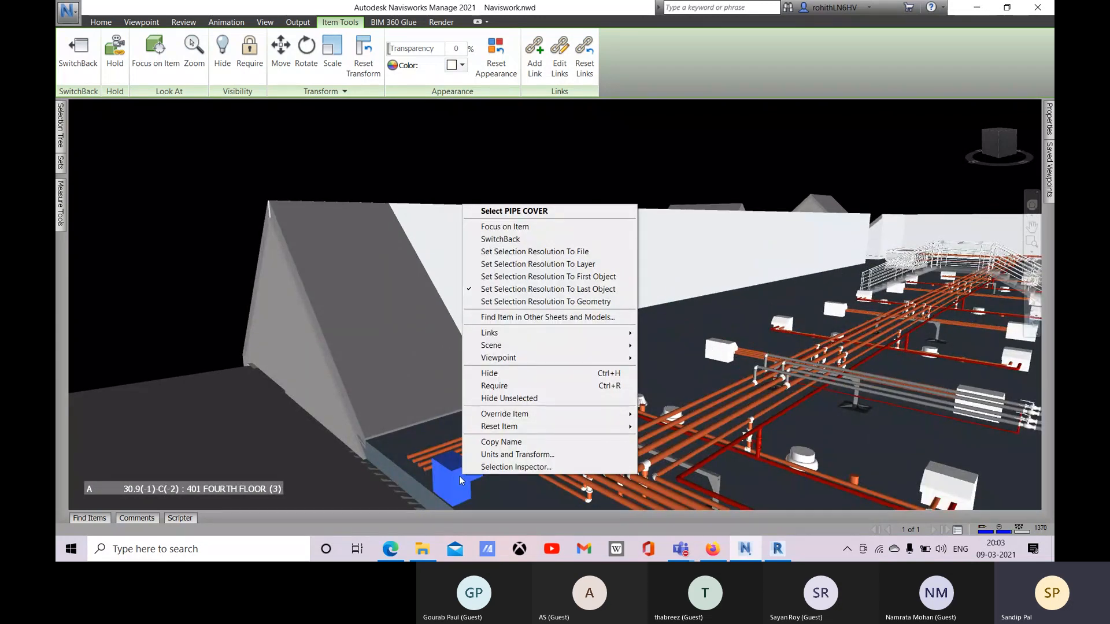
{"action": "left_click", "coordinate": [532, 232]}
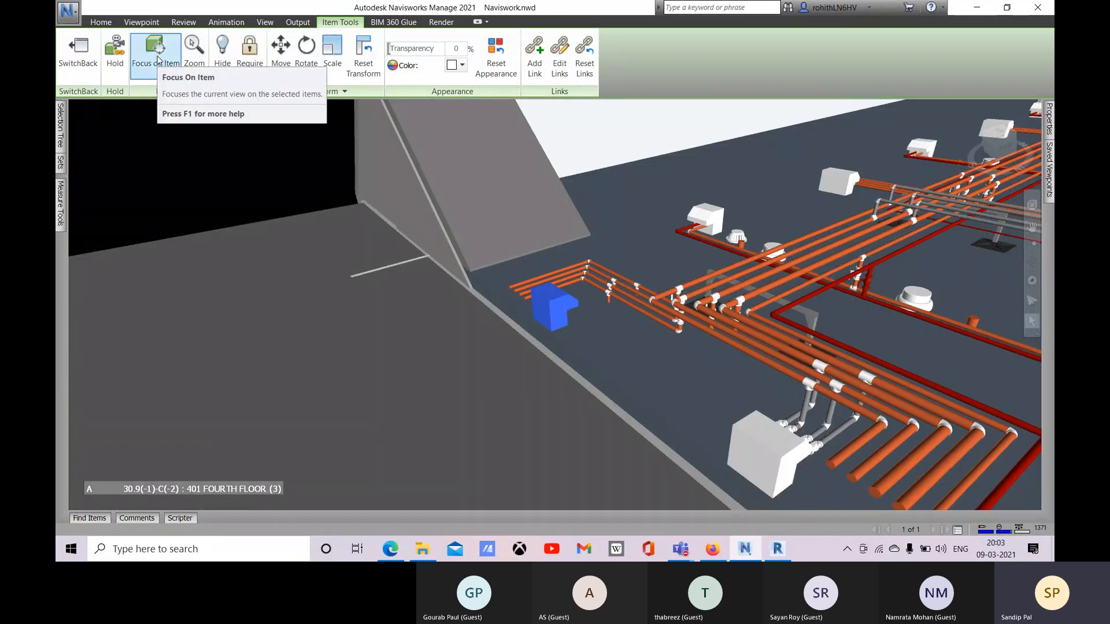
{"action": "left_click", "coordinate": [180, 175]}
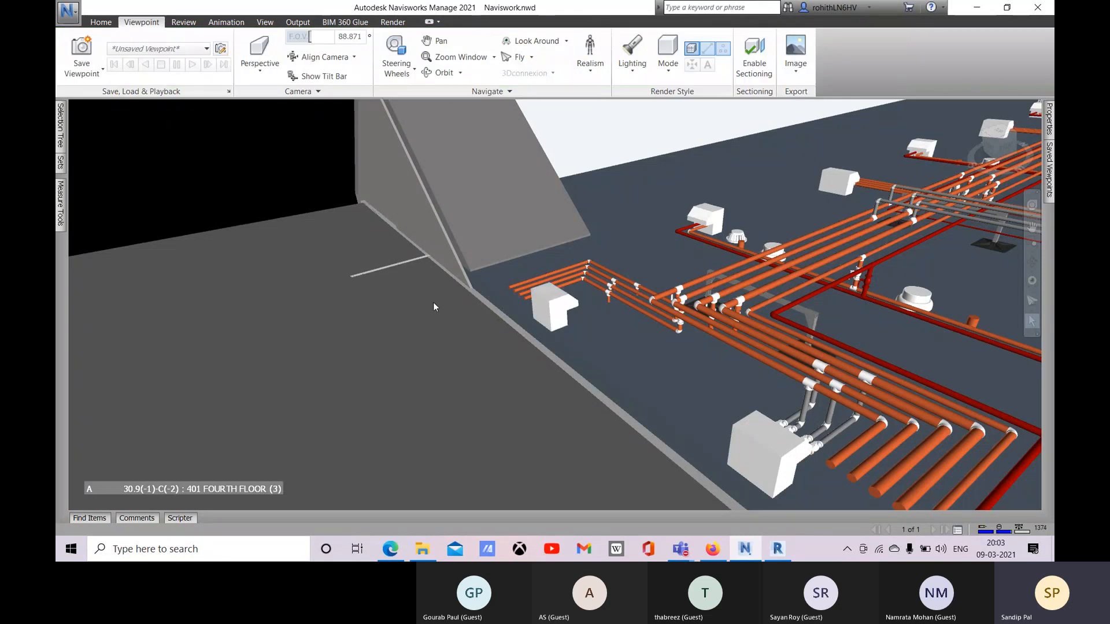
Step: Split the scene view horizontally and activate the upper and lower views in turn
{"action": "left_click", "coordinate": [100, 22]}
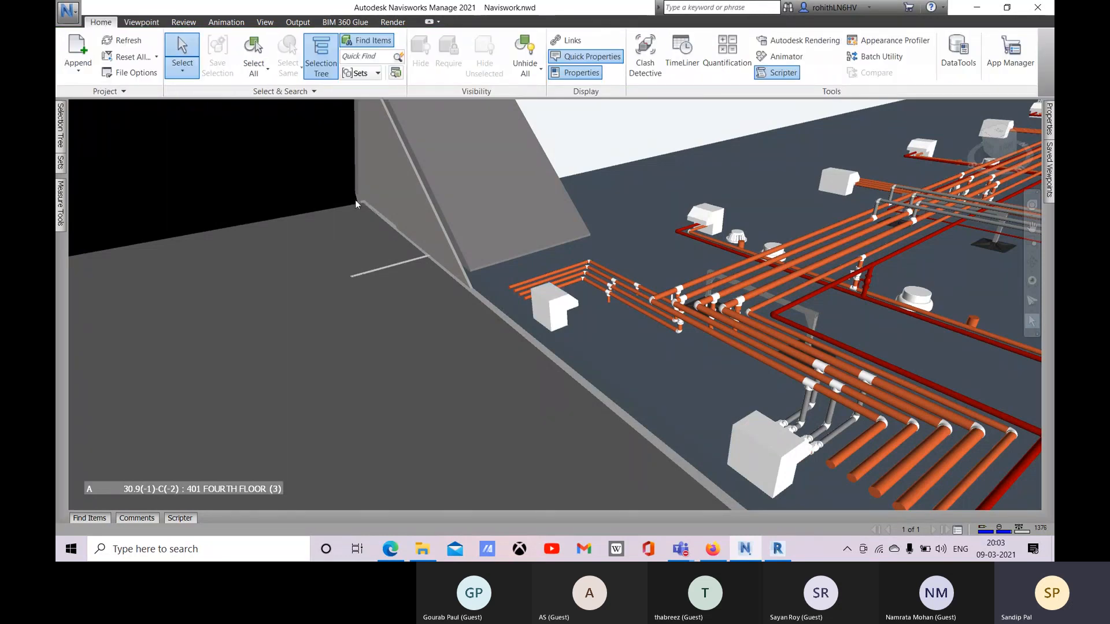
{"action": "scroll", "coordinate": [502, 175], "scroll_direction": "down", "scroll_amount": 3}
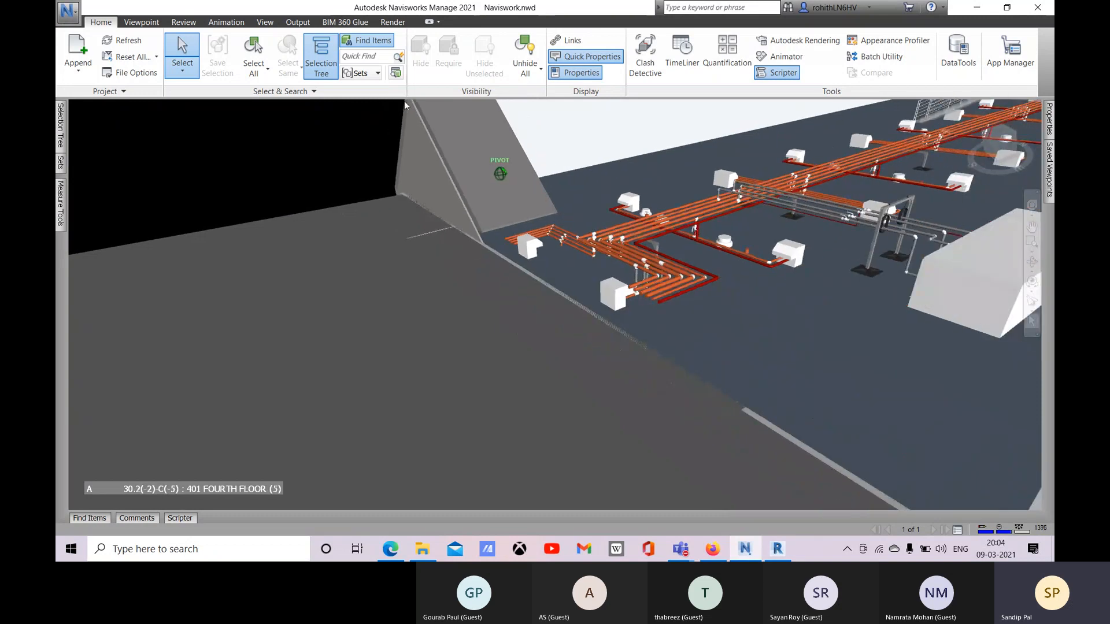
{"action": "left_click", "coordinate": [264, 22]}
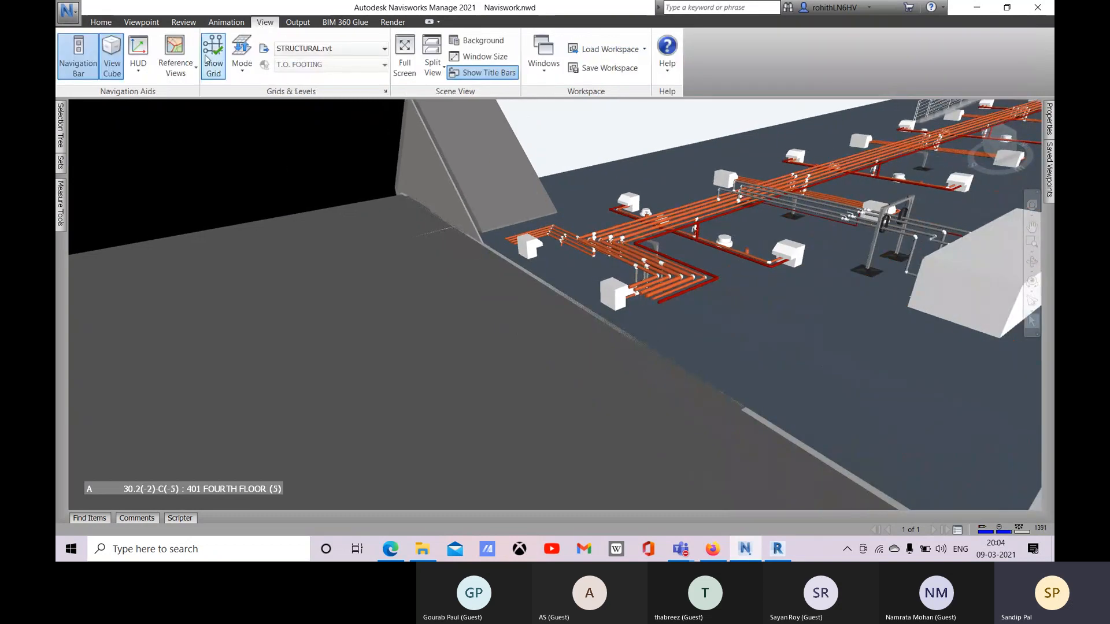
{"action": "scroll", "coordinate": [665, 341], "scroll_direction": "down", "scroll_amount": 3}
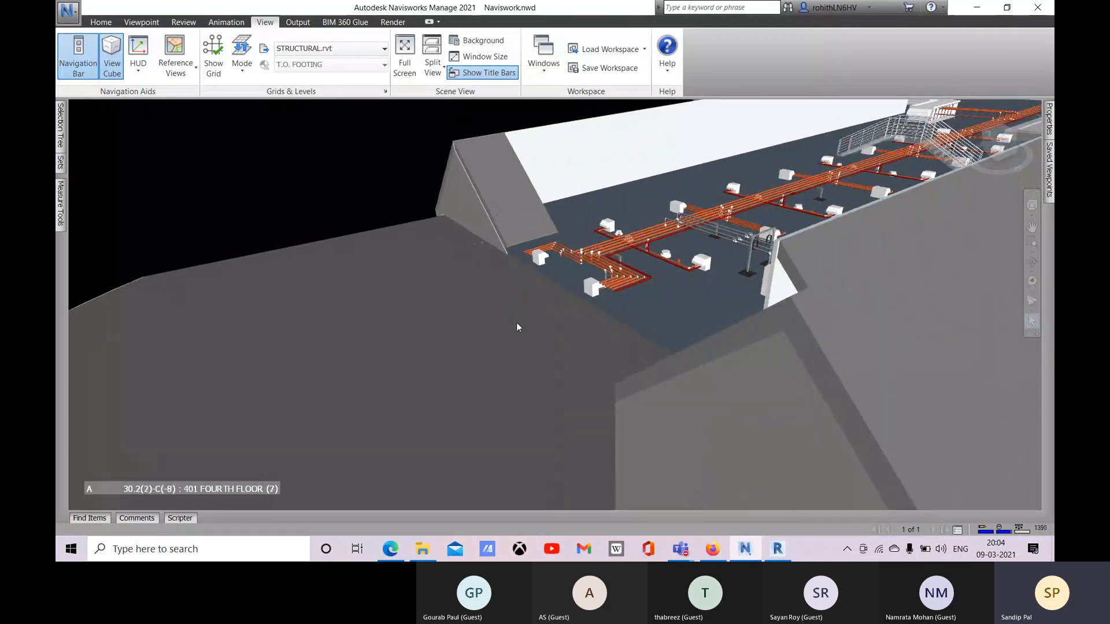
{"action": "left_click", "coordinate": [437, 73]}
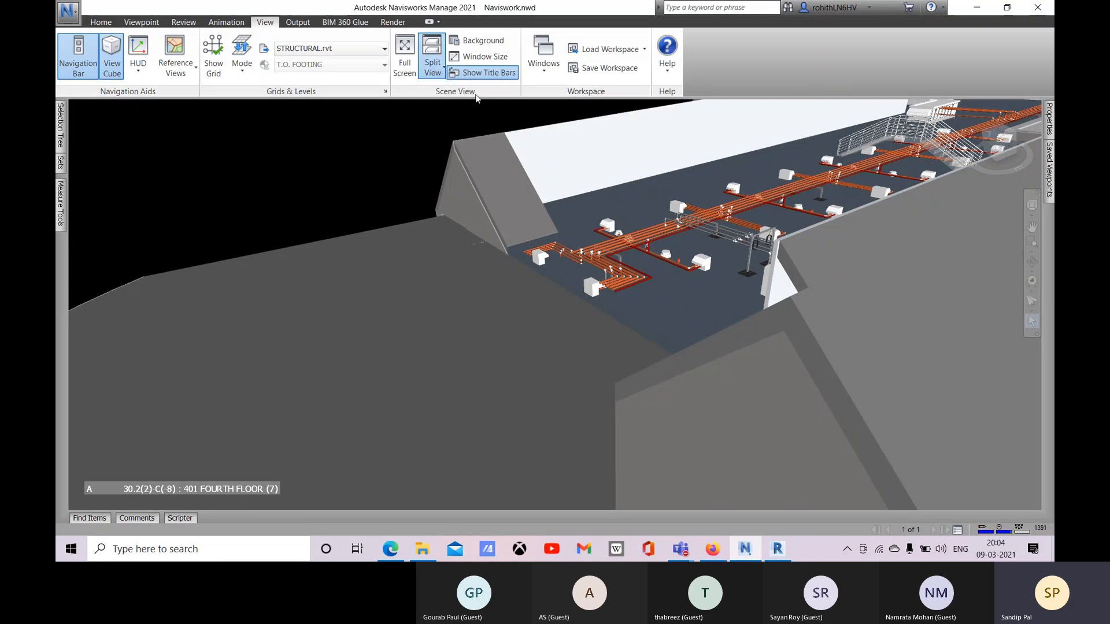
{"action": "left_click", "coordinate": [467, 94]}
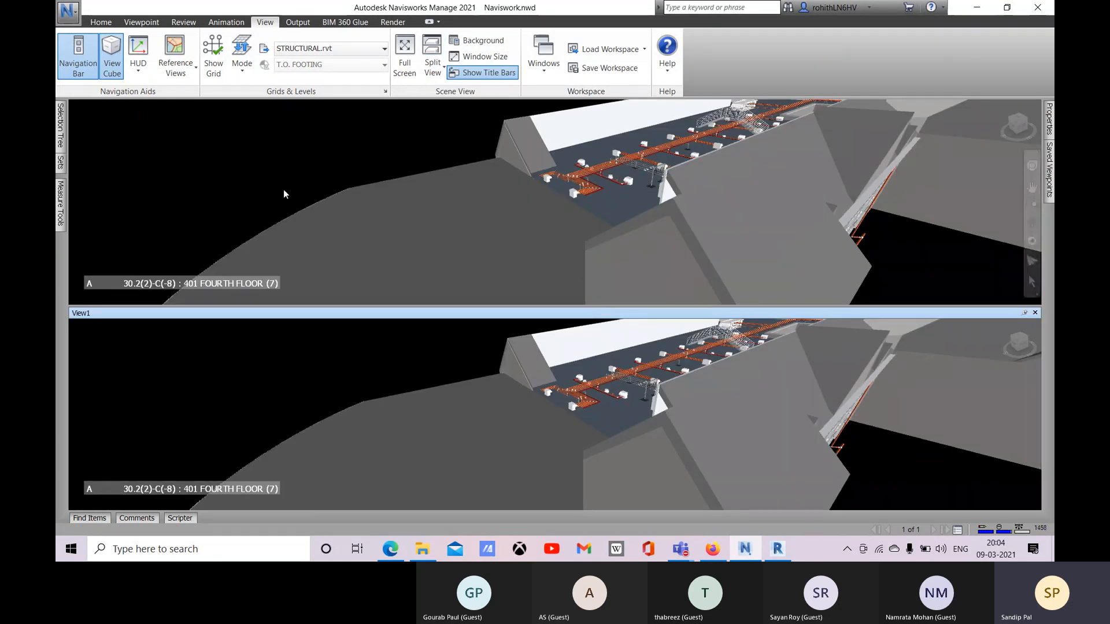
{"action": "left_click", "coordinate": [341, 172]}
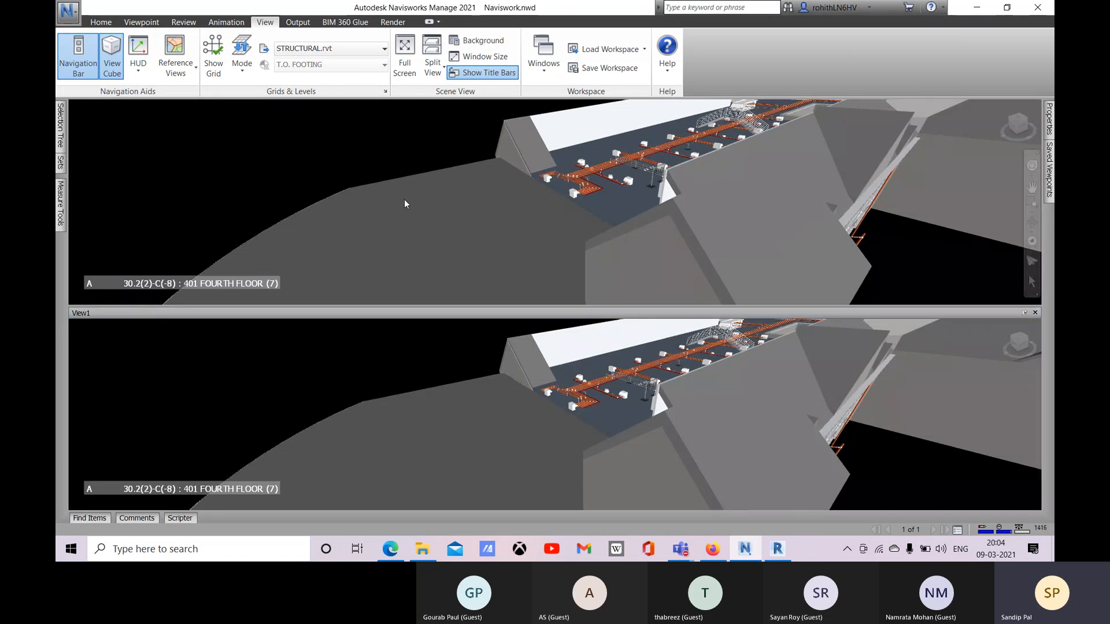
{"action": "left_click", "coordinate": [209, 408]}
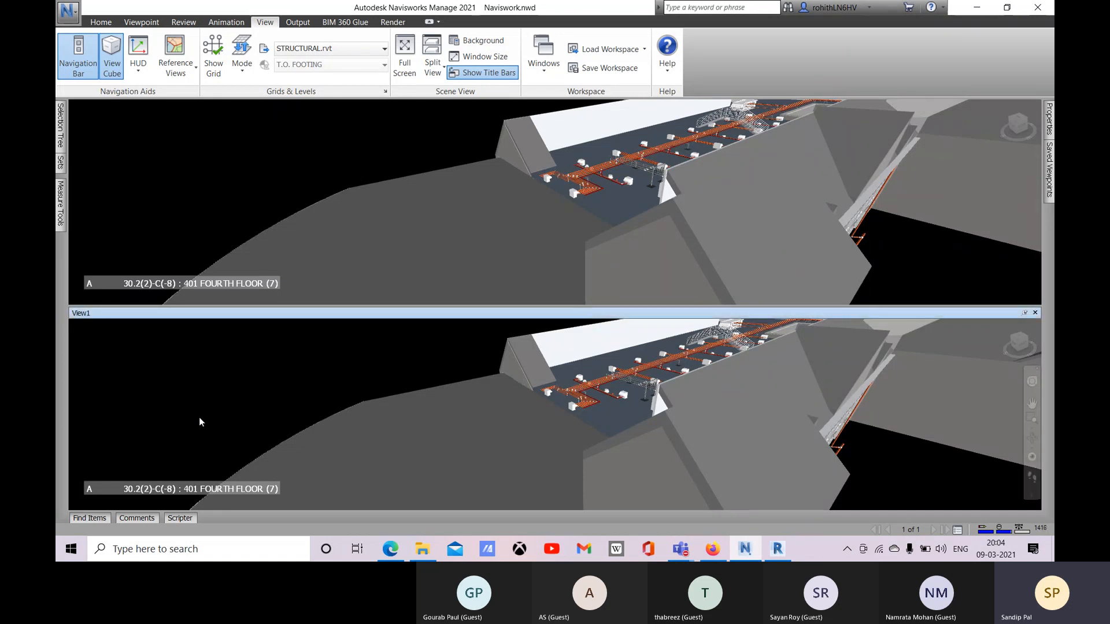
{"action": "left_click", "coordinate": [241, 181]}
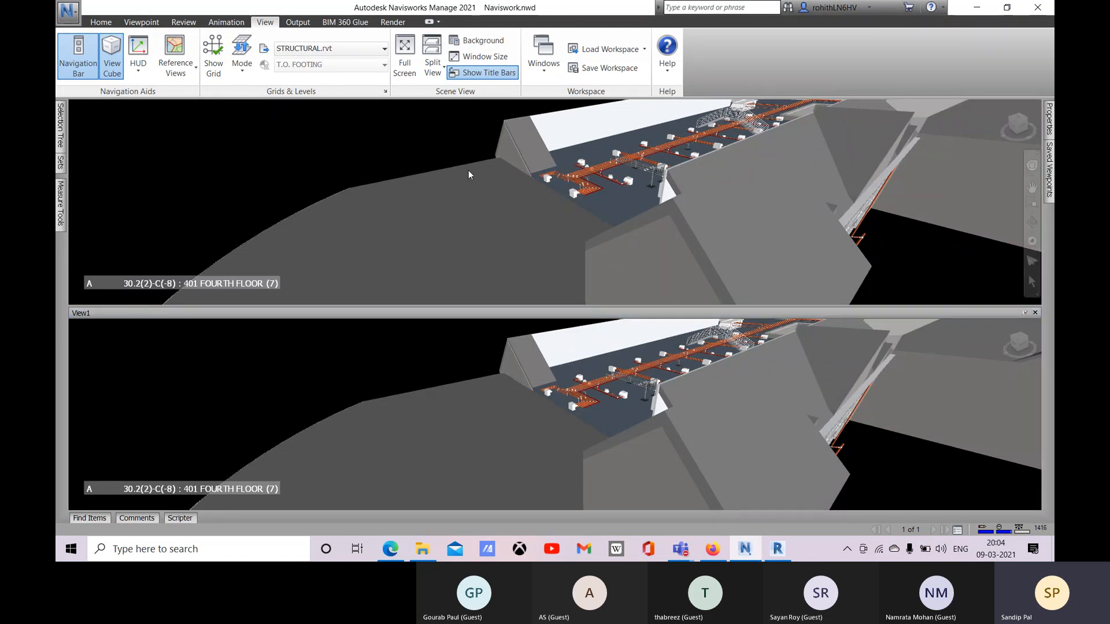
Step: Split both the upper and the lower view vertically to make a grid of four views
{"action": "left_click", "coordinate": [436, 73]}
{"action": "left_click", "coordinate": [462, 125]}
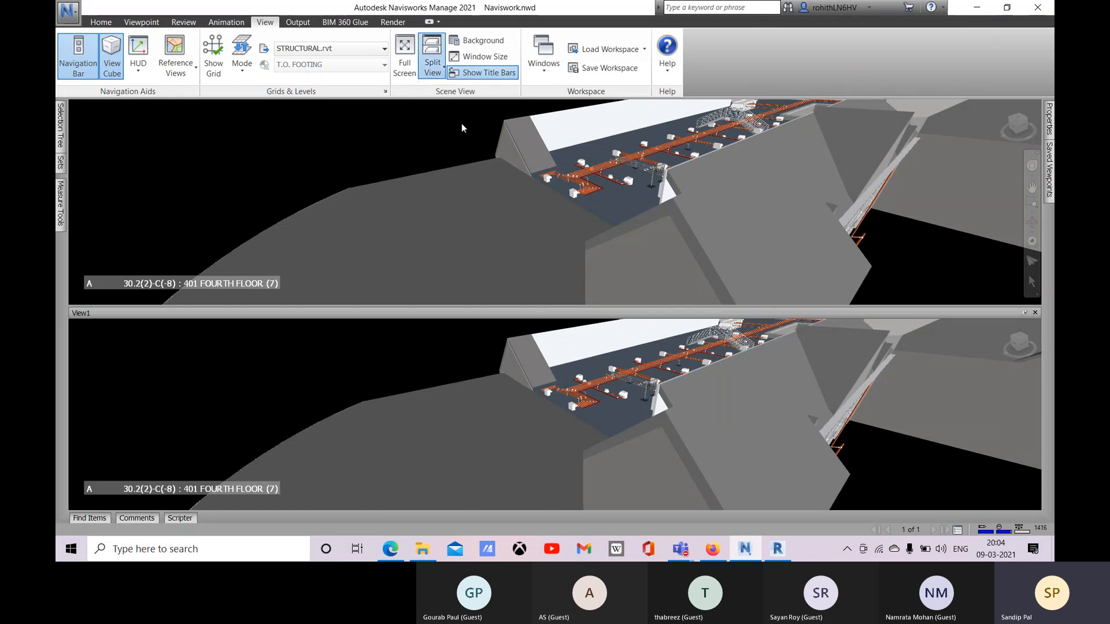
{"action": "left_click", "coordinate": [444, 411]}
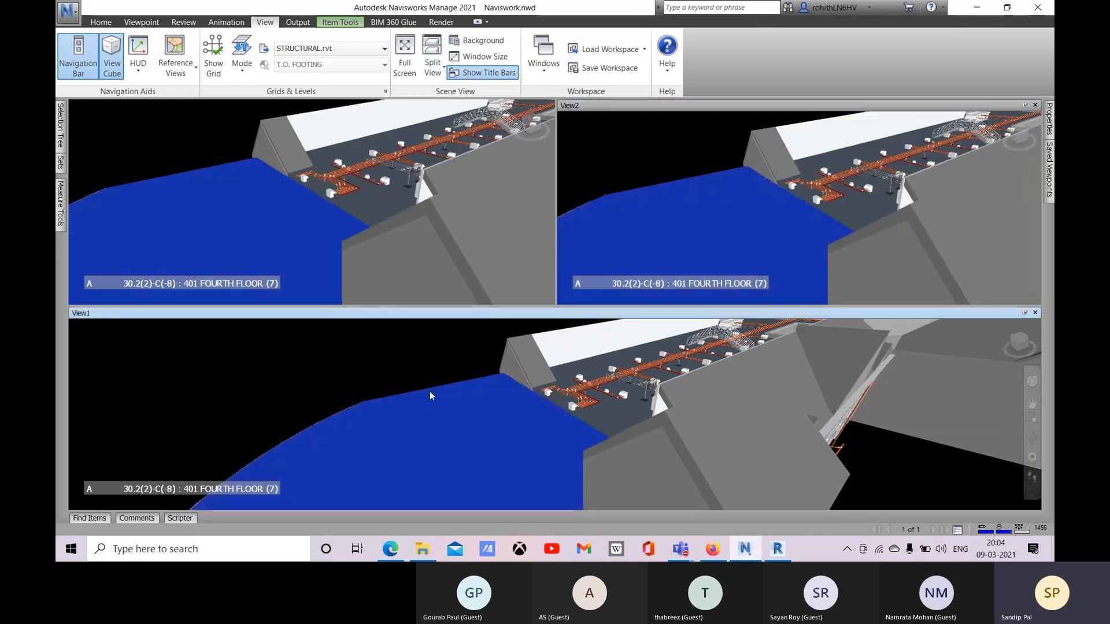
{"action": "left_click", "coordinate": [309, 364]}
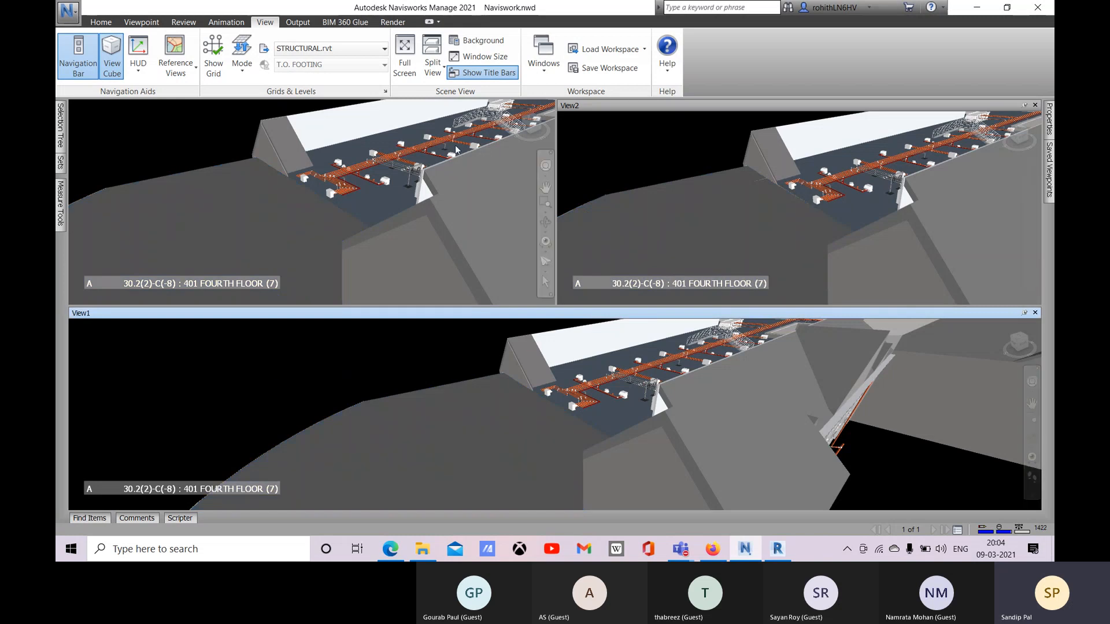
{"action": "left_click", "coordinate": [433, 64]}
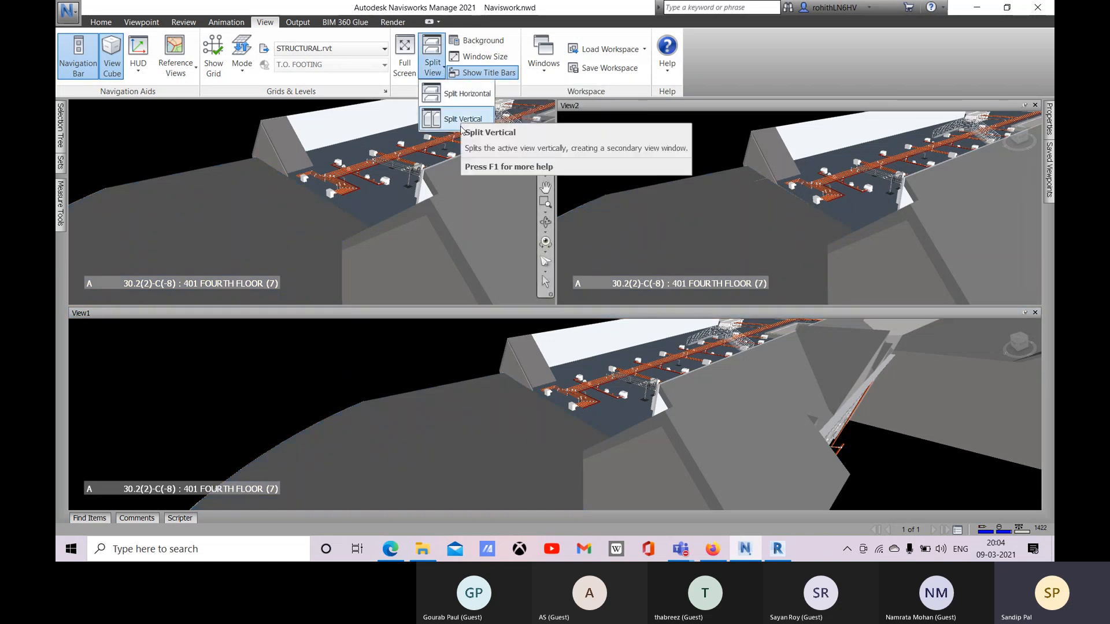
{"action": "left_click", "coordinate": [462, 119]}
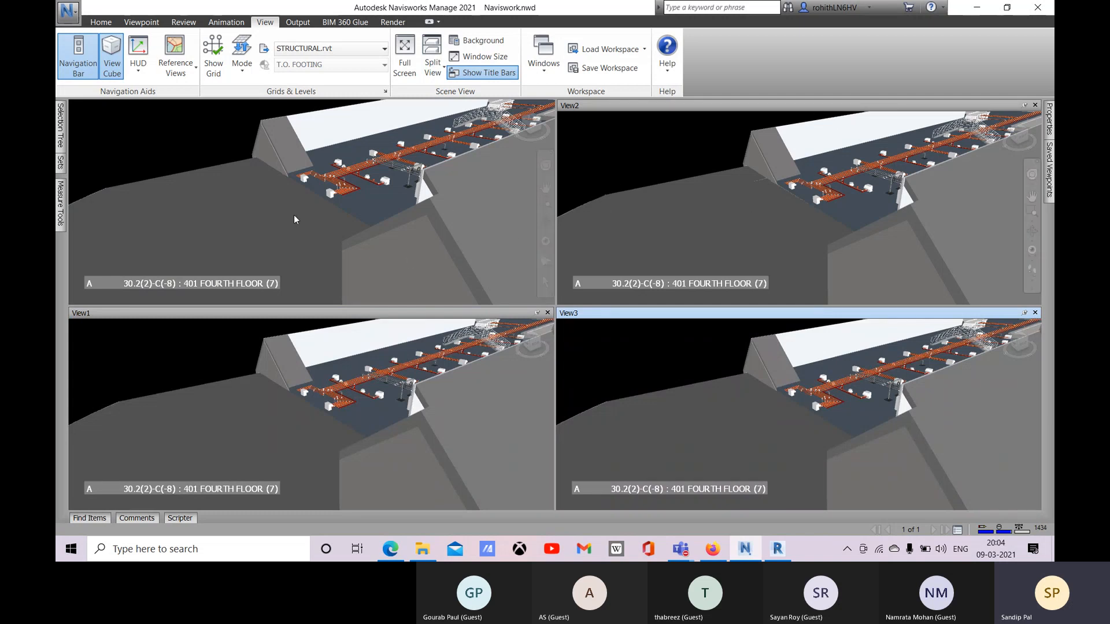
Step: Frame the whole building in the first of the four views and show it from the top
{"action": "left_click", "coordinate": [151, 141]}
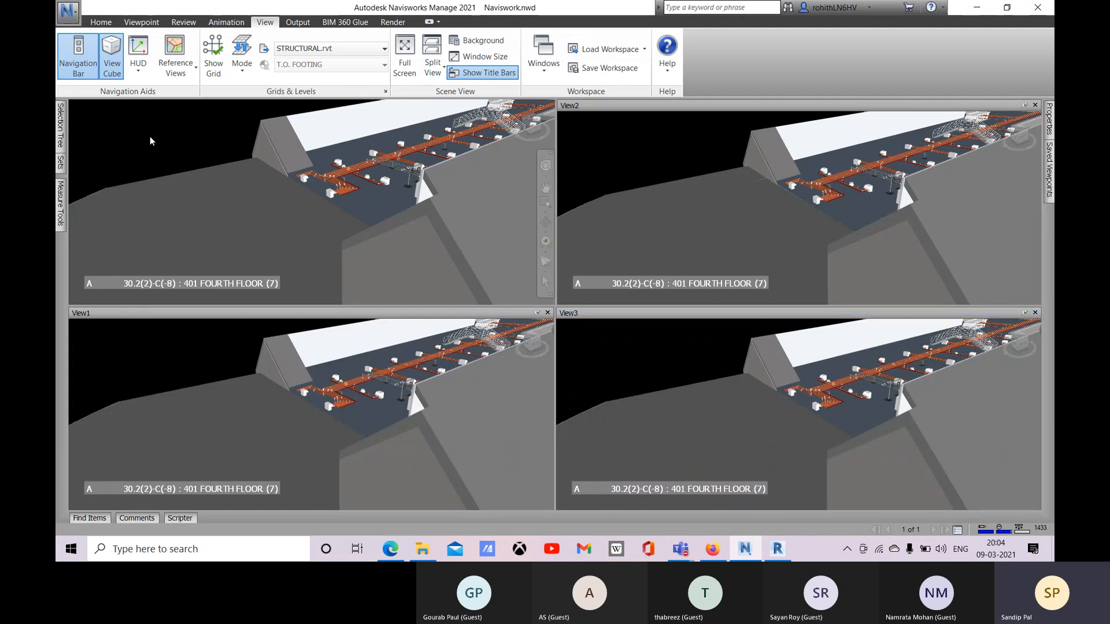
{"action": "scroll", "coordinate": [413, 203], "scroll_direction": "down", "scroll_amount": 10}
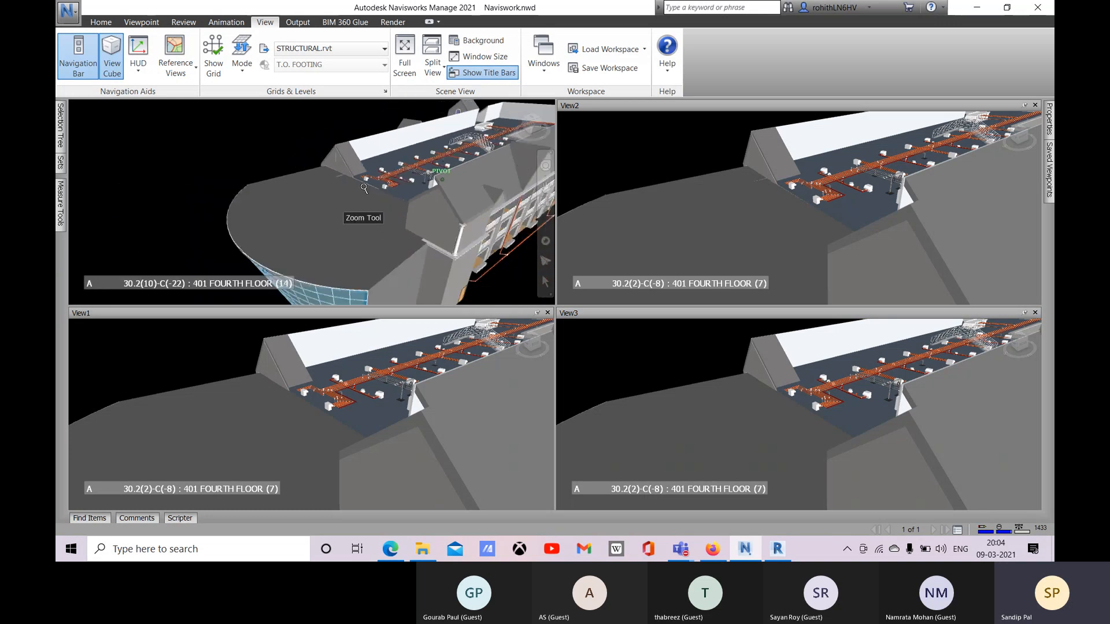
{"action": "scroll", "coordinate": [413, 203], "scroll_direction": "down", "scroll_amount": 2}
{"action": "middle_click_drag", "start_coordinate": [482, 232], "coordinate": [274, 233]}
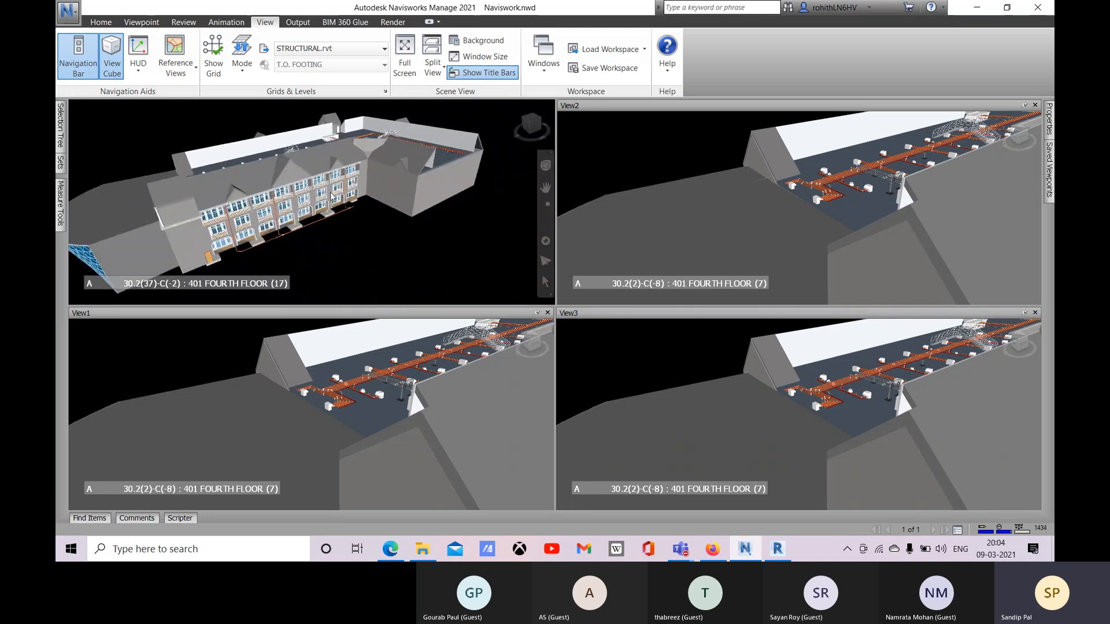
{"action": "scroll", "coordinate": [338, 197], "scroll_direction": "up", "scroll_amount": 1}
{"action": "middle_click_drag", "start_coordinate": [338, 199], "coordinate": [348, 228]}
{"action": "mouse_move", "coordinate": [418, 223]}
{"action": "middle_mouse_down"}
{"action": "mouse_move", "coordinate": [471, 226]}
{"action": "mouse_move", "coordinate": [432, 234]}
{"action": "middle_mouse_up"}
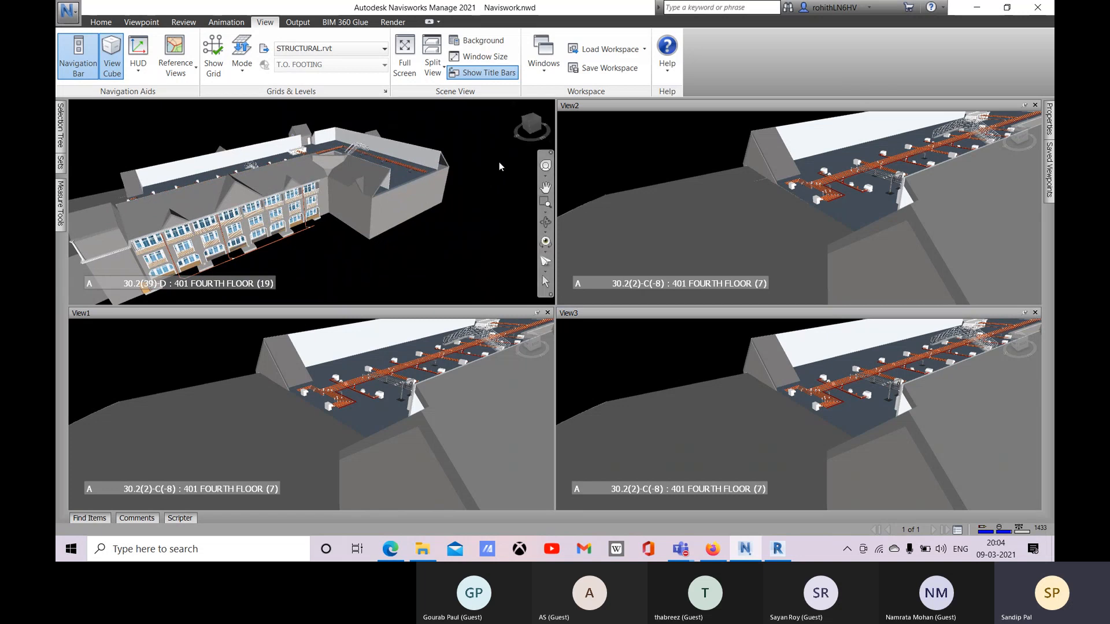
{"action": "left_click", "coordinate": [534, 120]}
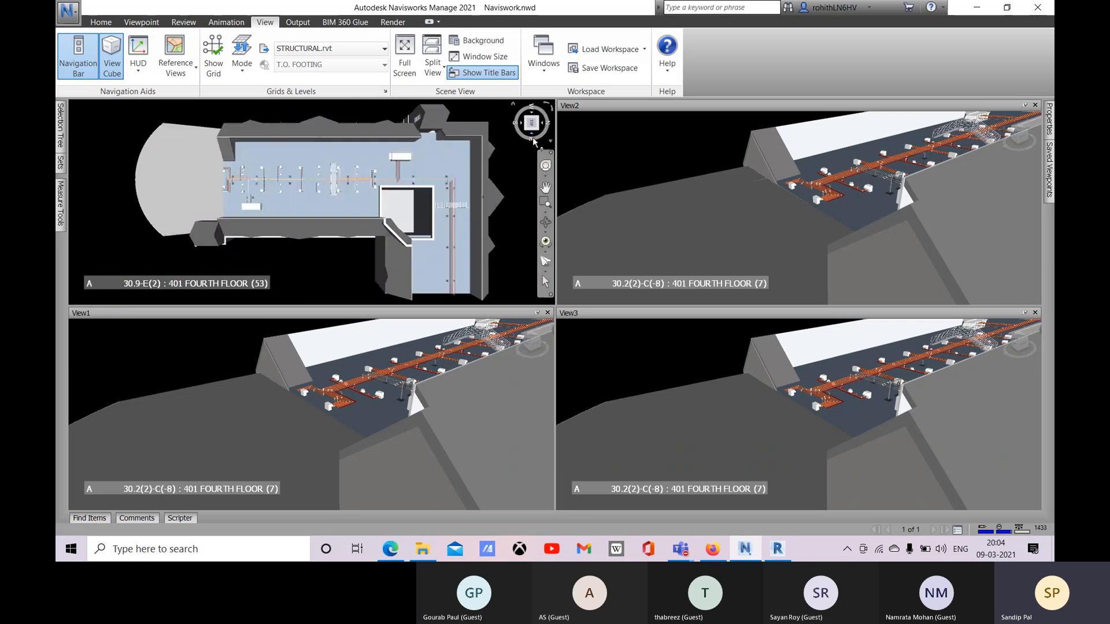
Step: Frame the whole building in View2 and switch its full-screen display on and off
{"action": "scroll", "coordinate": [734, 185], "scroll_direction": "down", "scroll_amount": 8}
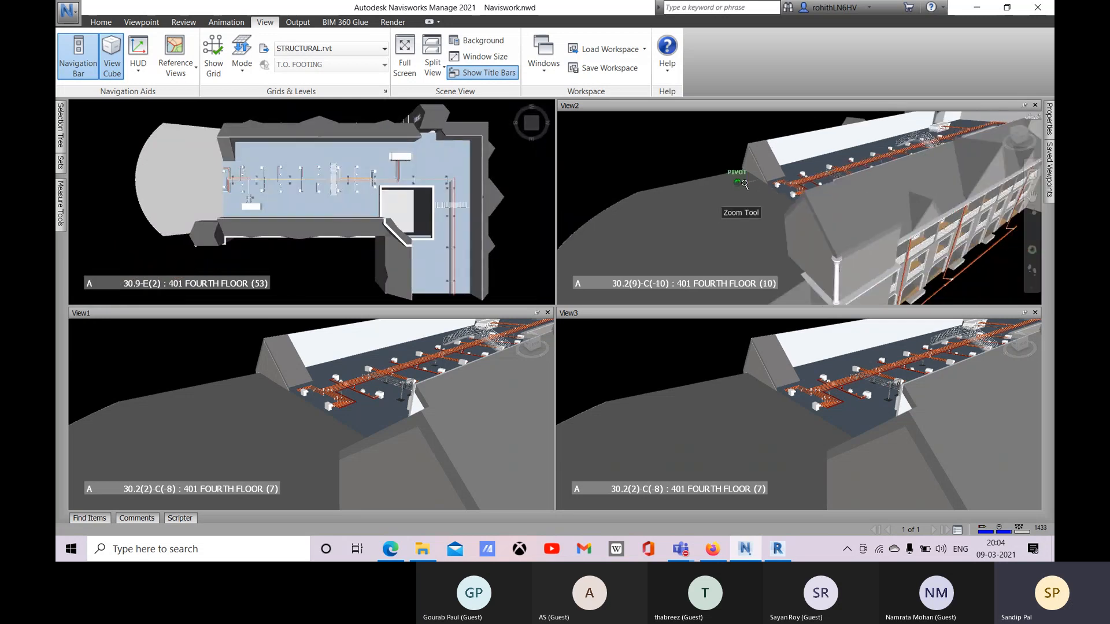
{"action": "left_click", "coordinate": [647, 178]}
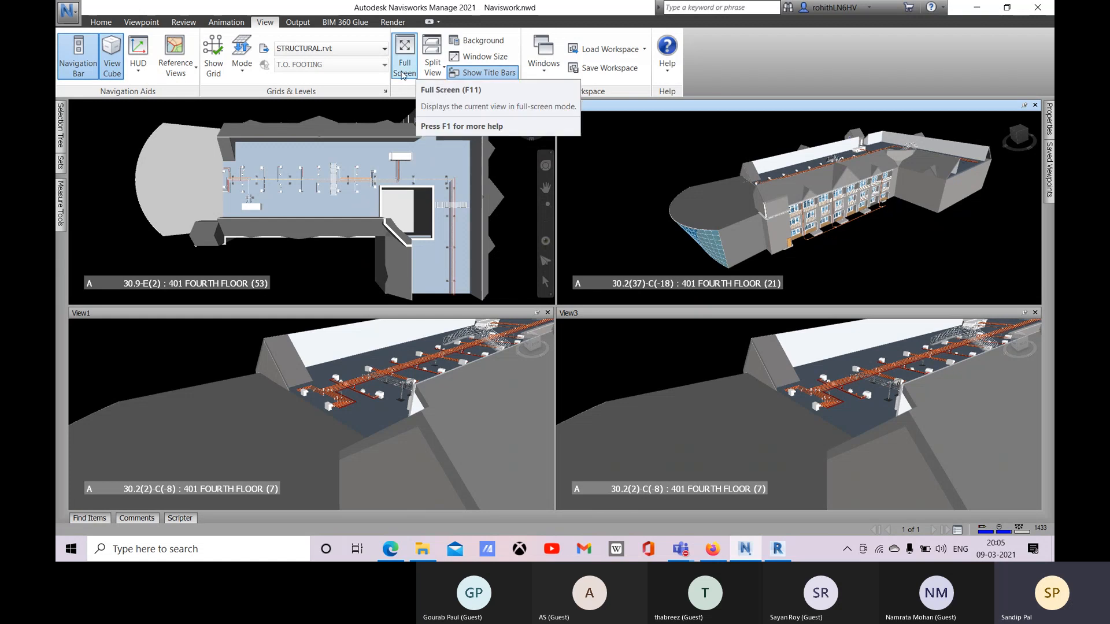
{"action": "left_click", "coordinate": [405, 75]}
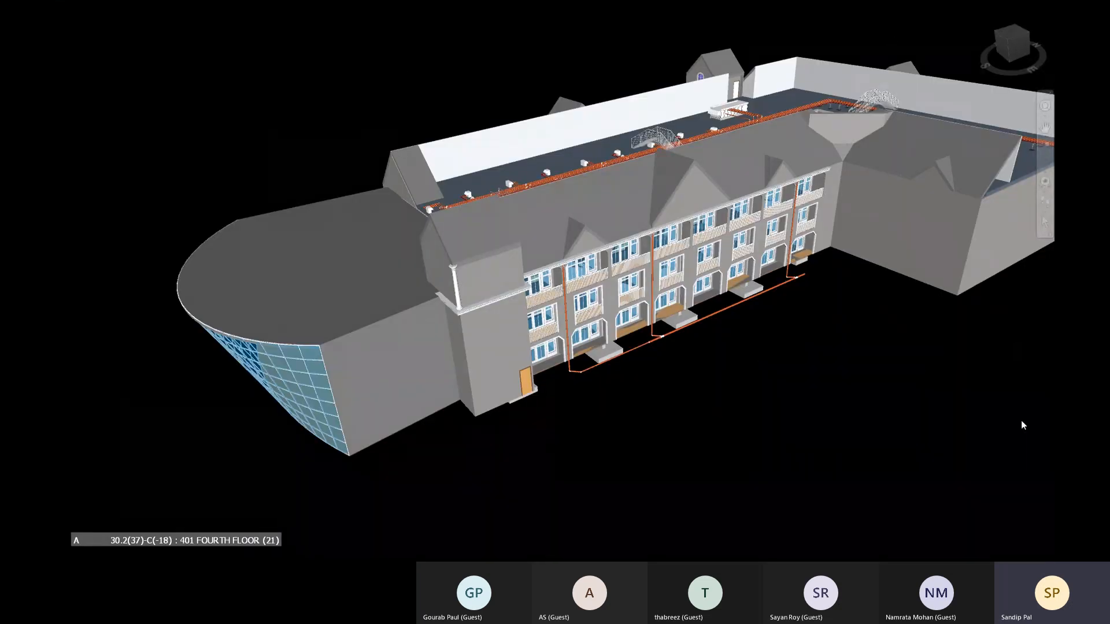
{"action": "middle_click_drag", "start_coordinate": [838, 202], "coordinate": [761, 211]}
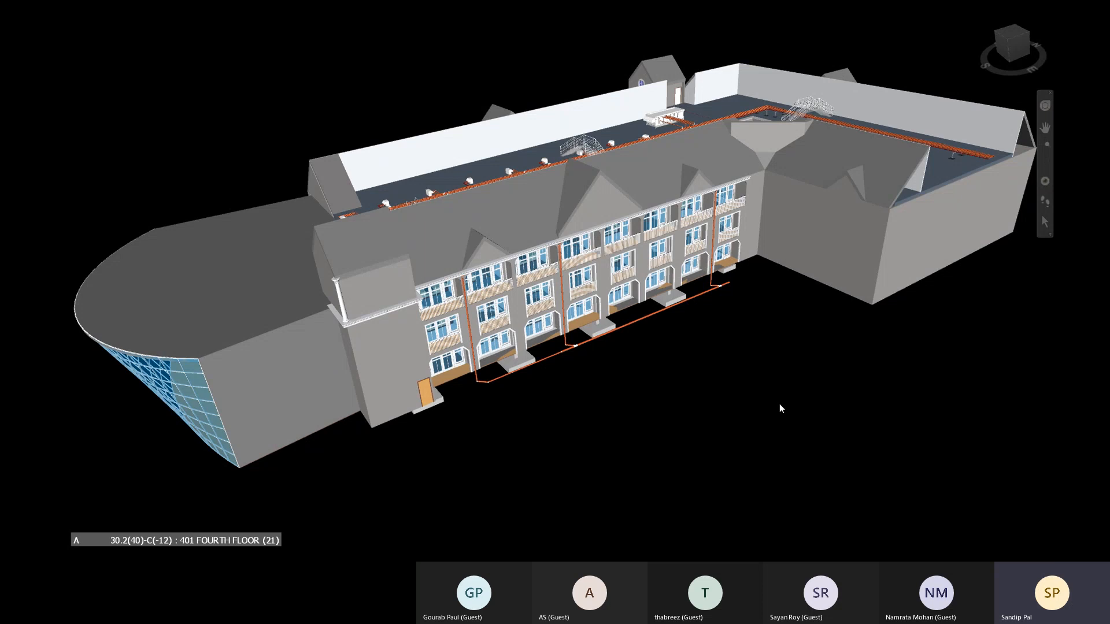
{"action": "key", "text": "F11"}
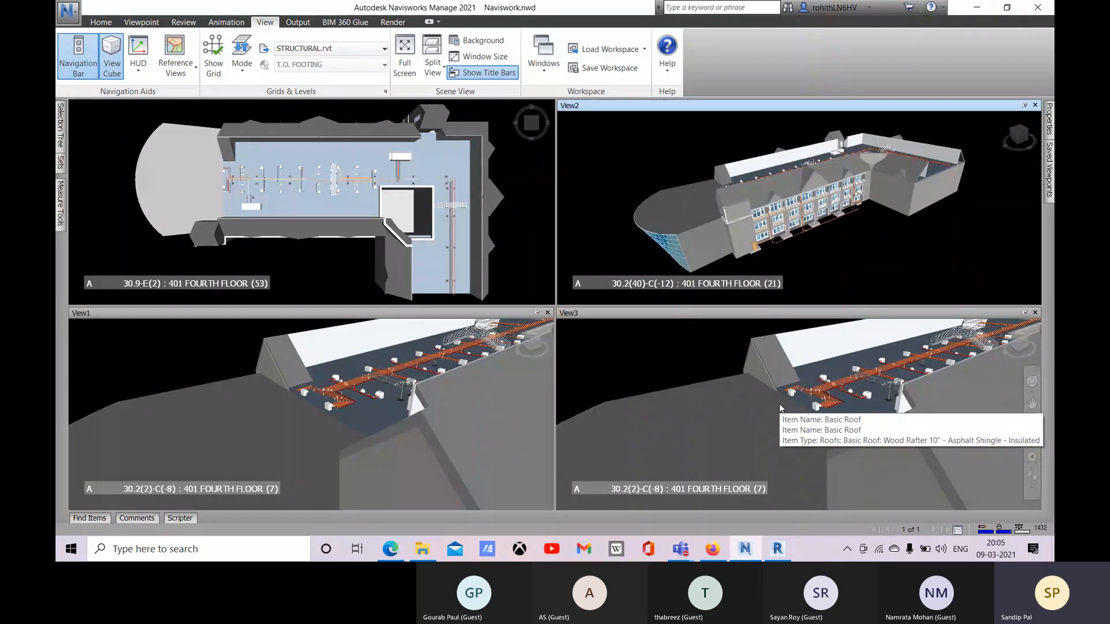
{"action": "key", "text": "F11"}
{"action": "key", "text": "F11"}
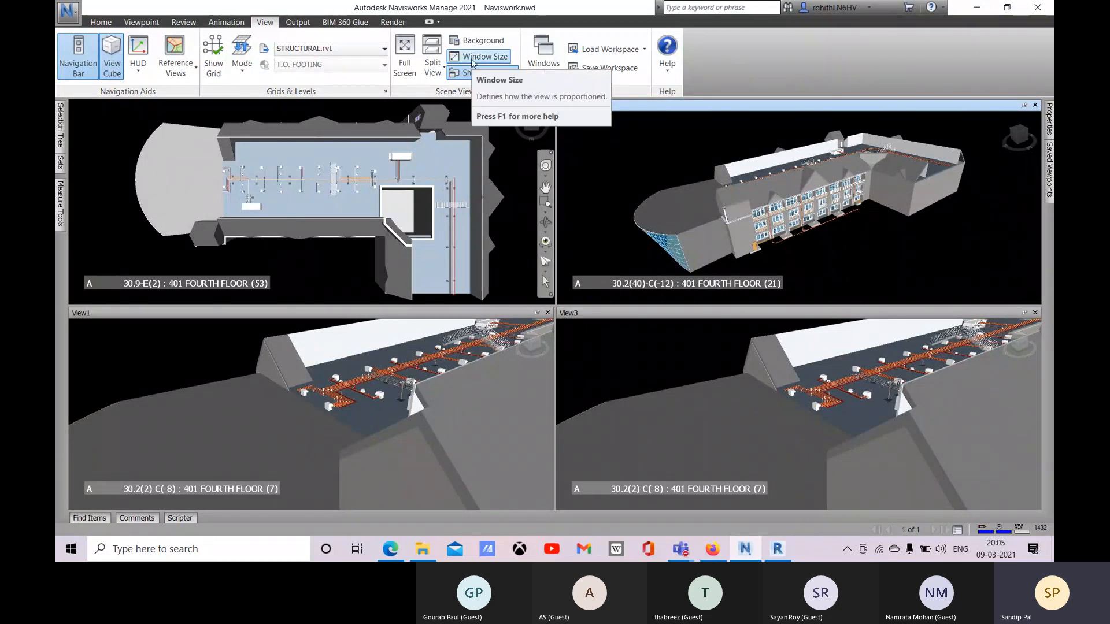
Step: Try the Use Aspect Ratio and Explicit window size types, and cancel the change
{"action": "left_click", "coordinate": [472, 62]}
{"action": "left_click", "coordinate": [524, 240]}
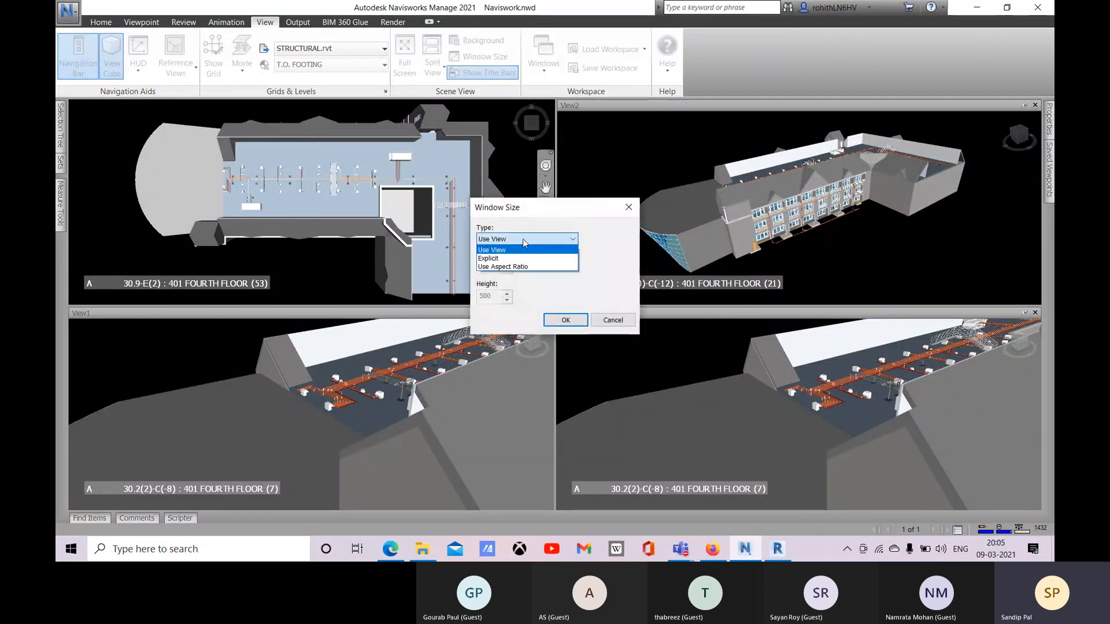
{"action": "left_click", "coordinate": [500, 266]}
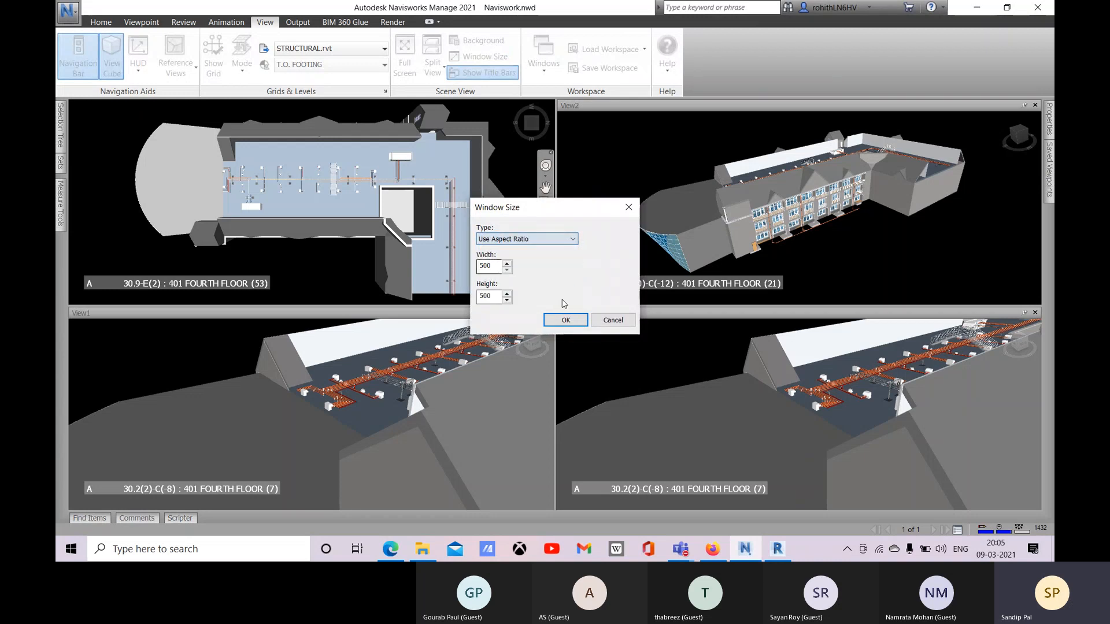
{"action": "left_click", "coordinate": [520, 239]}
{"action": "left_click", "coordinate": [527, 254]}
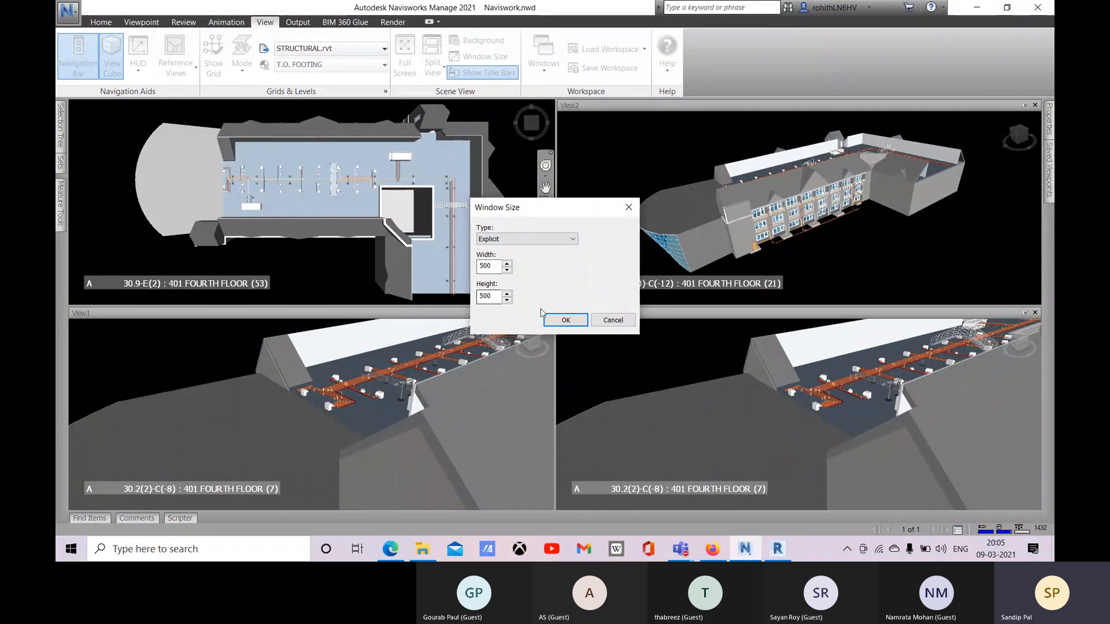
{"action": "left_click", "coordinate": [613, 320]}
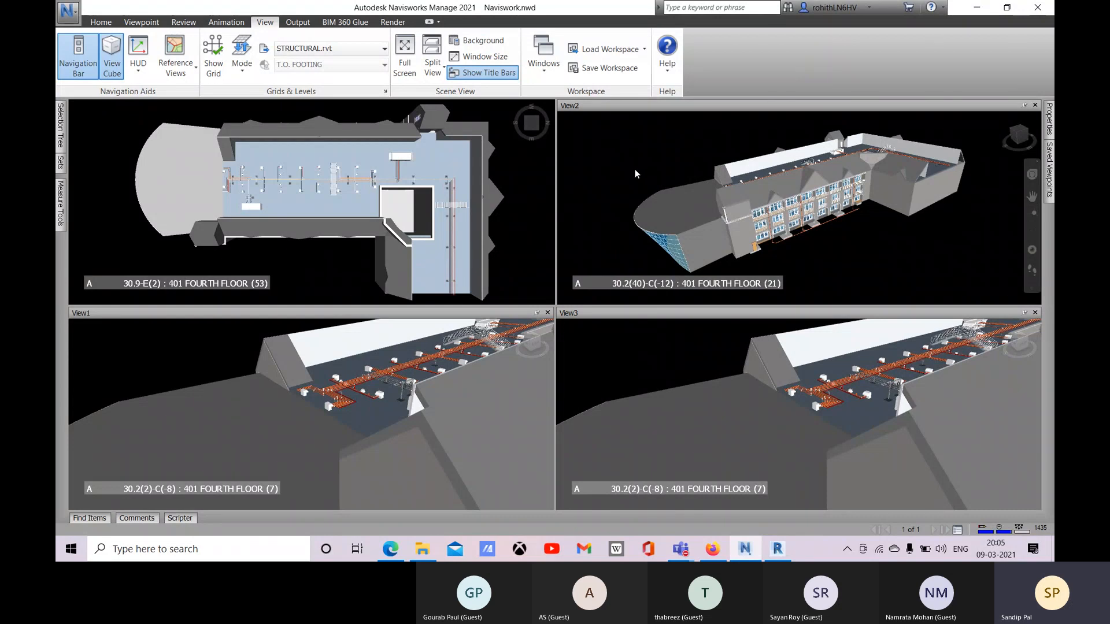
Step: Set the scene background to Graduated mode with a grey bottom color and apply it
{"action": "left_click", "coordinate": [483, 40]}
{"action": "left_click_drag", "start_coordinate": [570, 210], "coordinate": [431, 200]}
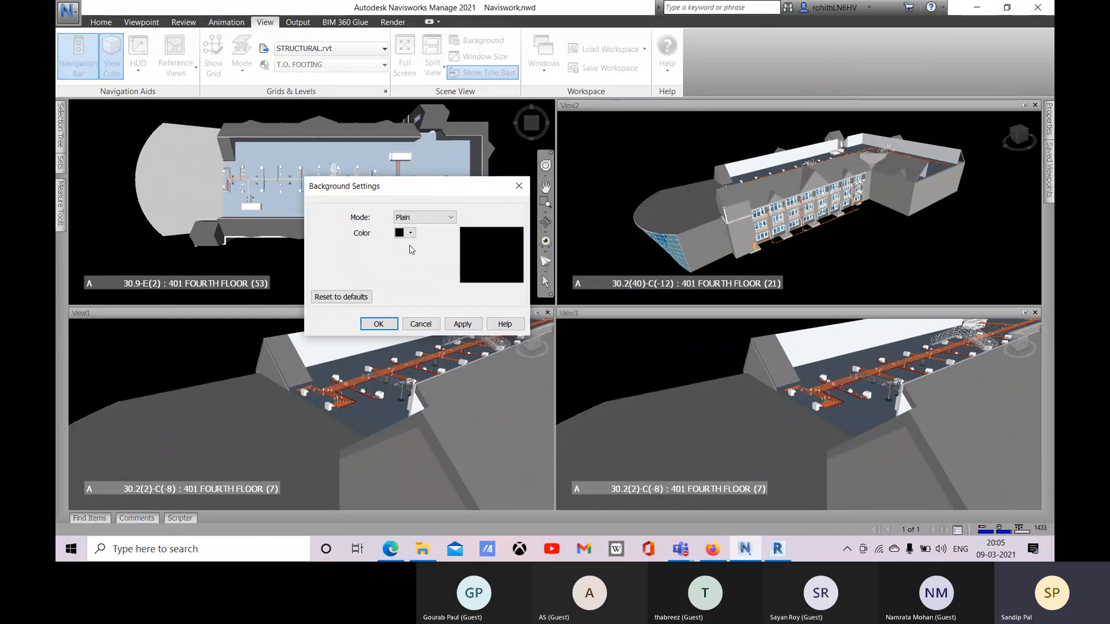
{"action": "left_click", "coordinate": [429, 218]}
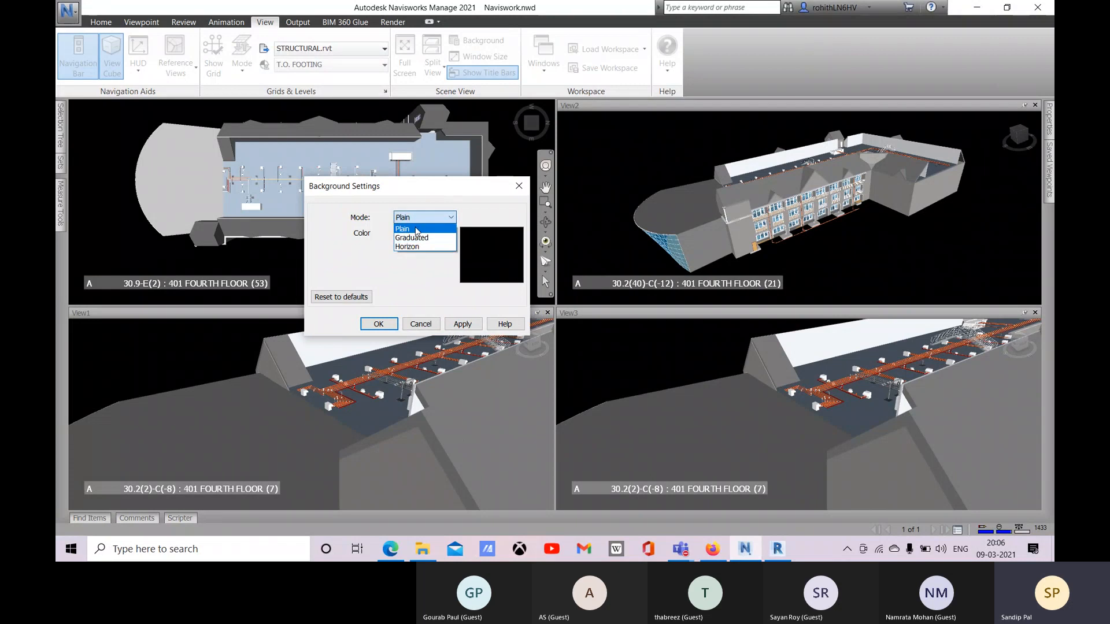
{"action": "left_click", "coordinate": [381, 255]}
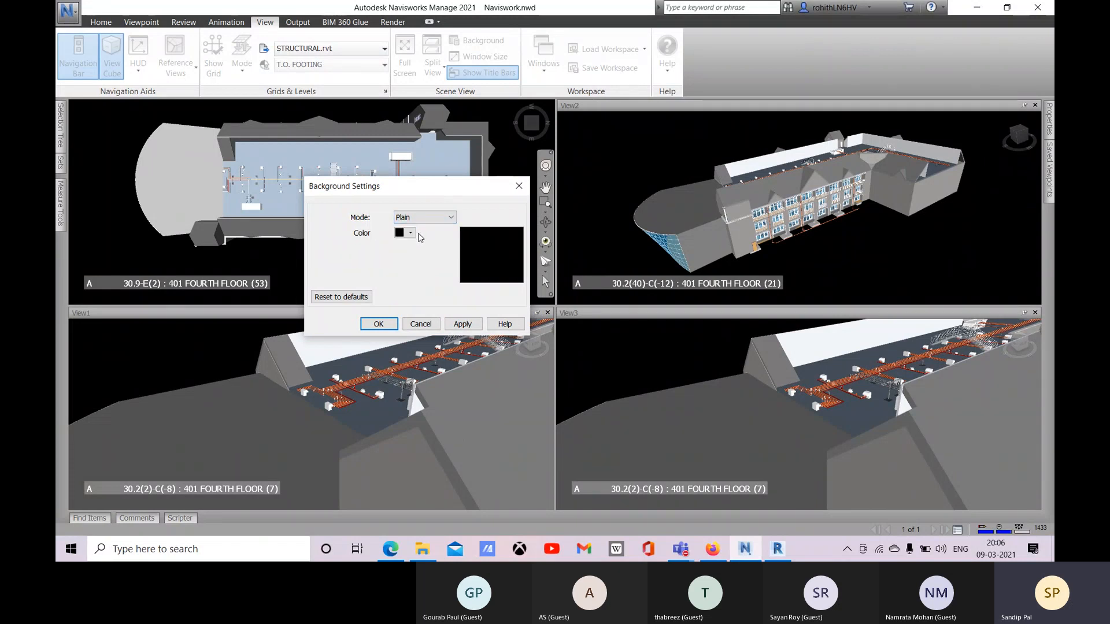
{"action": "left_click", "coordinate": [426, 217]}
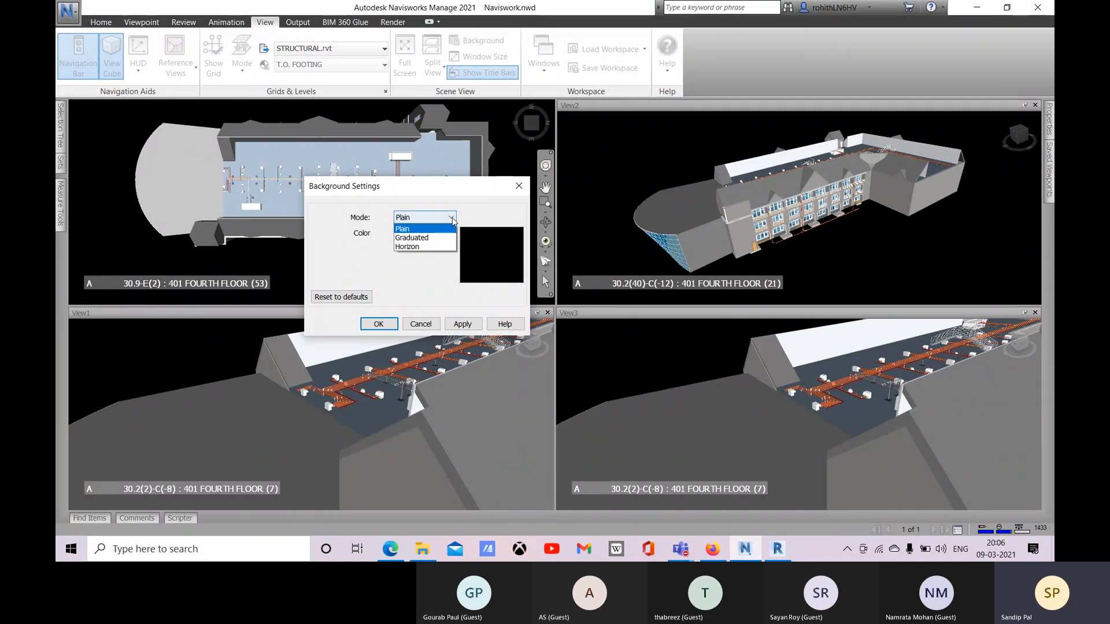
{"action": "left_click", "coordinate": [425, 238]}
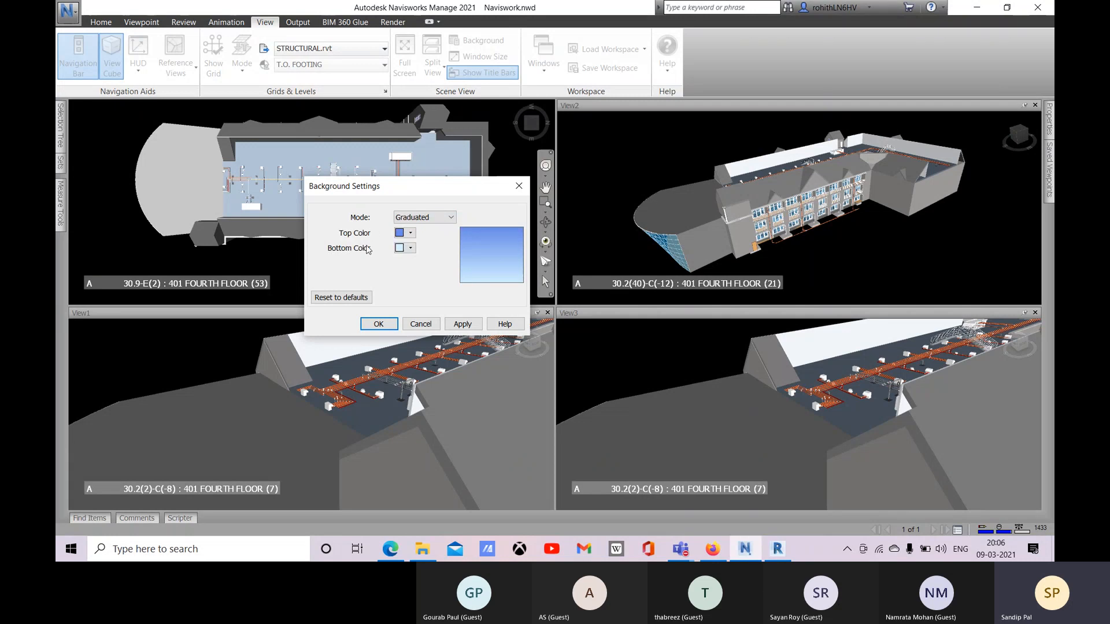
{"action": "left_click_drag", "start_coordinate": [461, 196], "coordinate": [451, 192]}
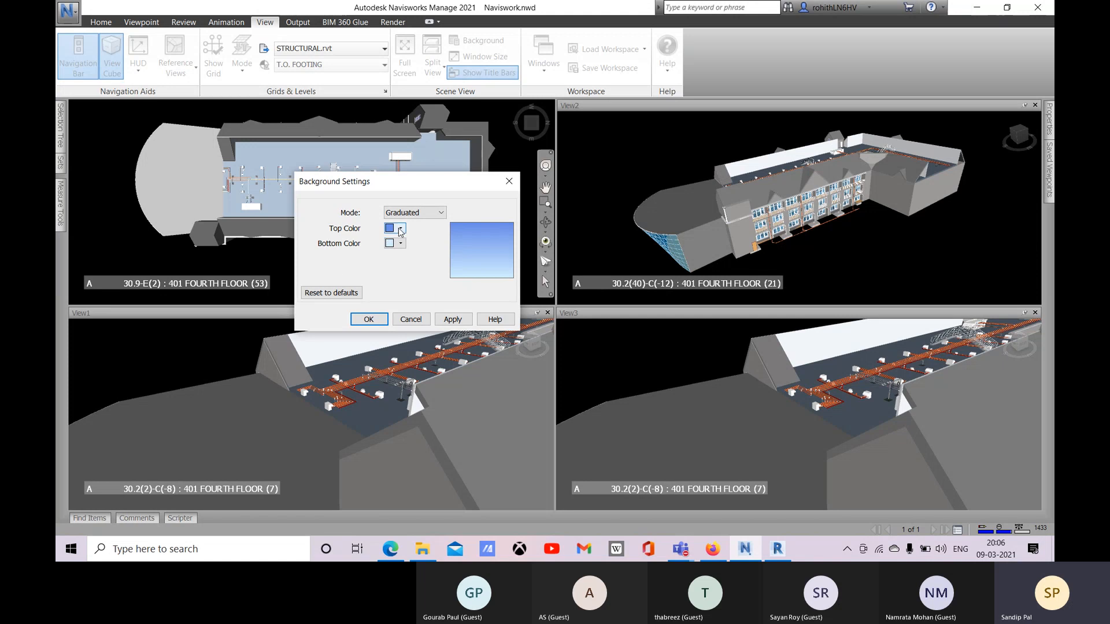
{"action": "left_click", "coordinate": [400, 243]}
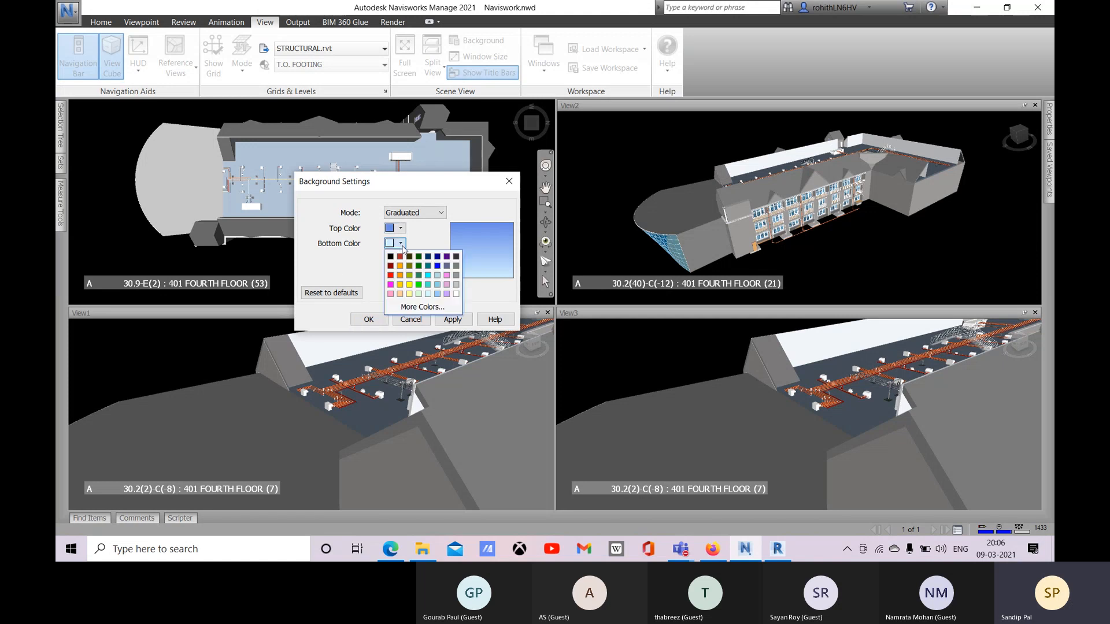
{"action": "left_click", "coordinate": [456, 265]}
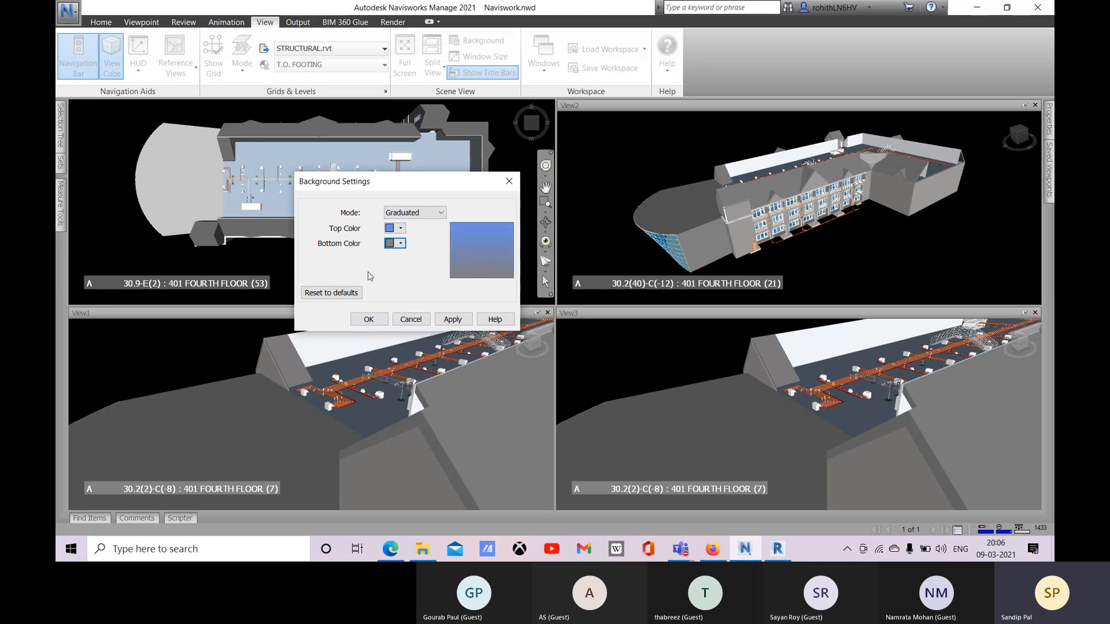
{"action": "left_click", "coordinate": [452, 319]}
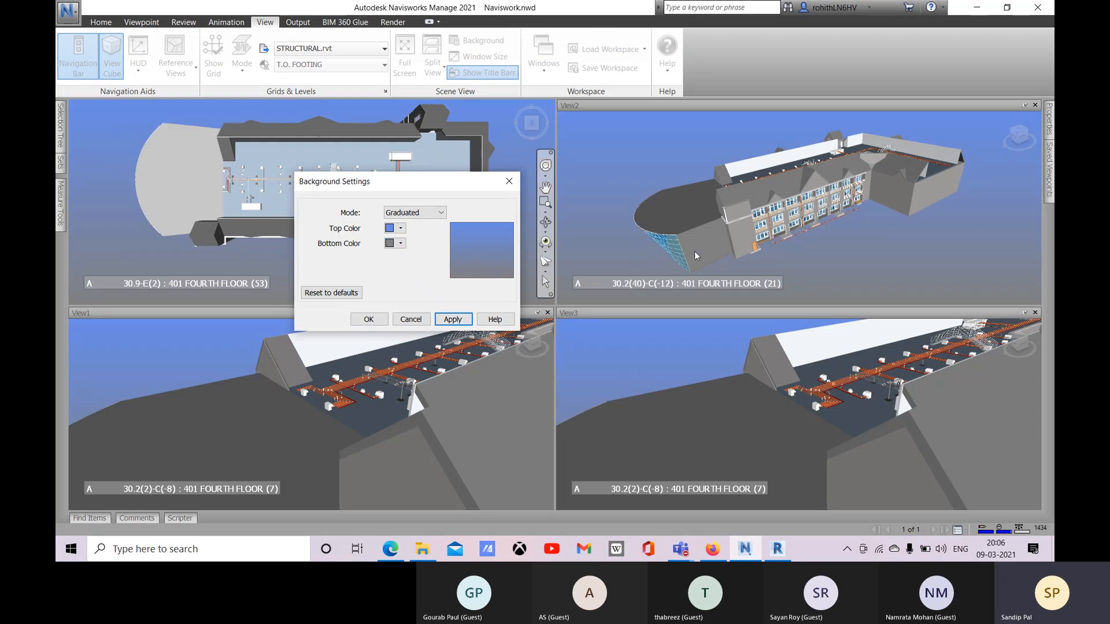
{"action": "left_click", "coordinate": [368, 317]}
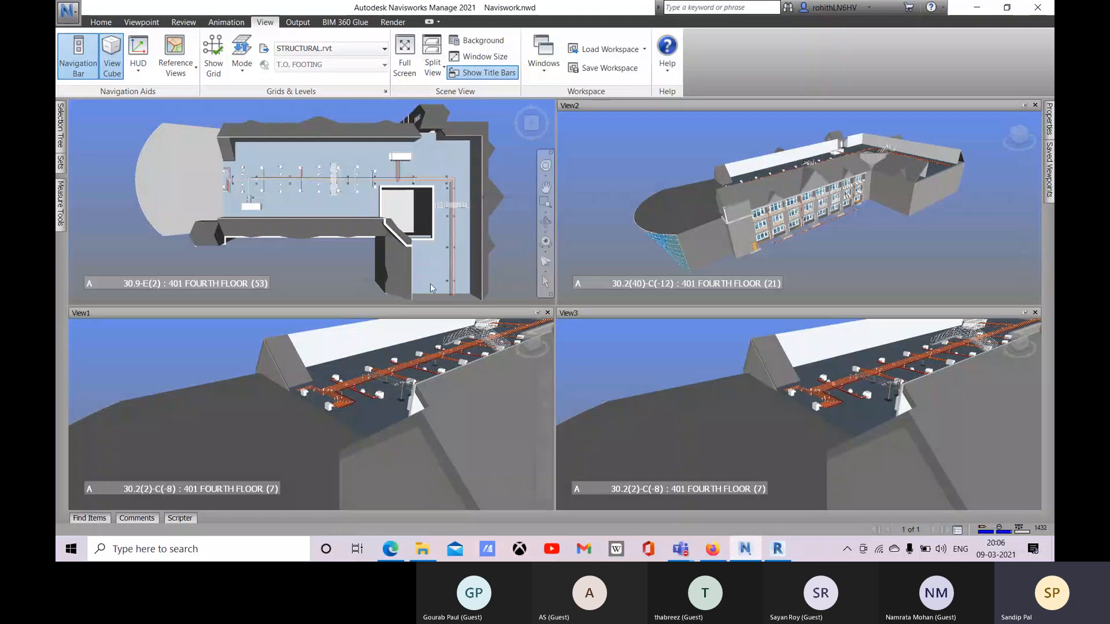
Step: Set the scene background to Horizon mode and orbit View2 to a low angle that shows the horizon line
{"action": "left_click", "coordinate": [479, 40]}
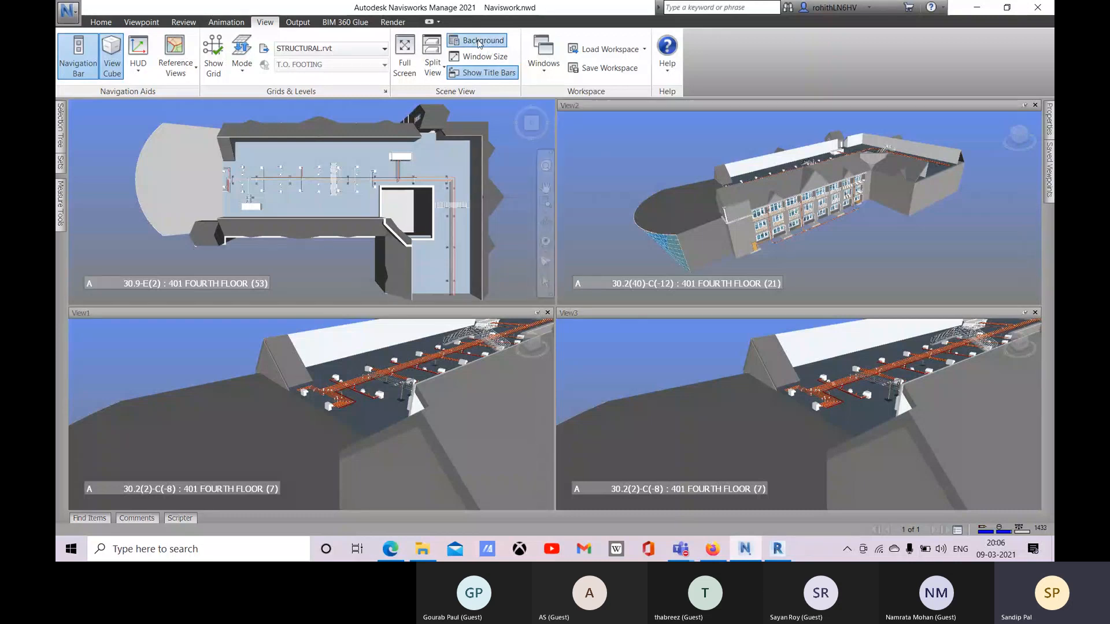
{"action": "left_click", "coordinate": [562, 228]}
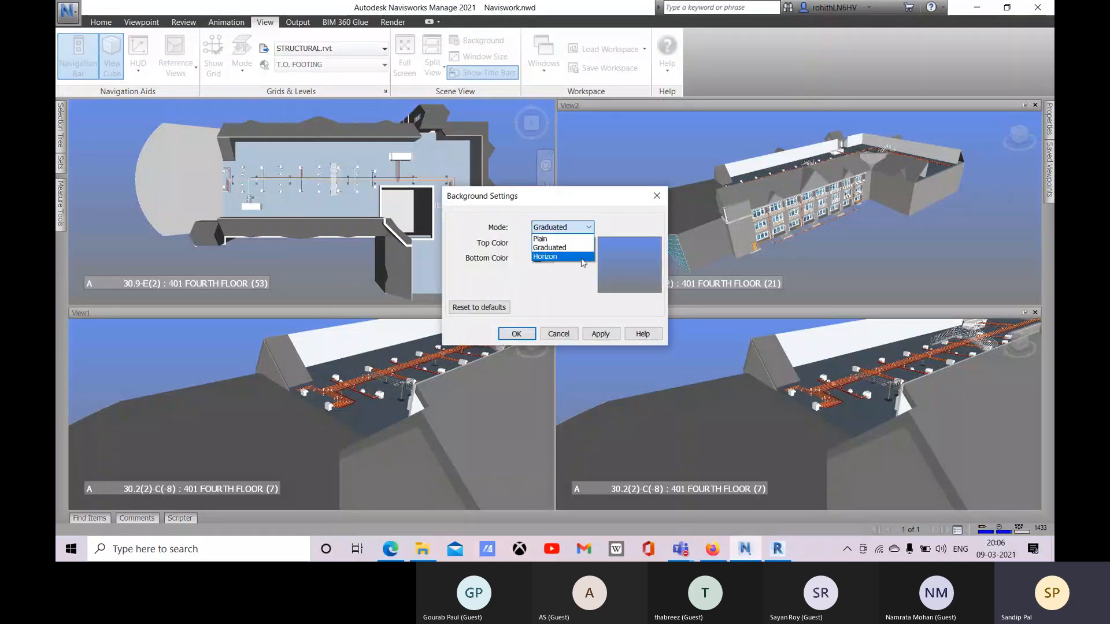
{"action": "left_click", "coordinate": [546, 256]}
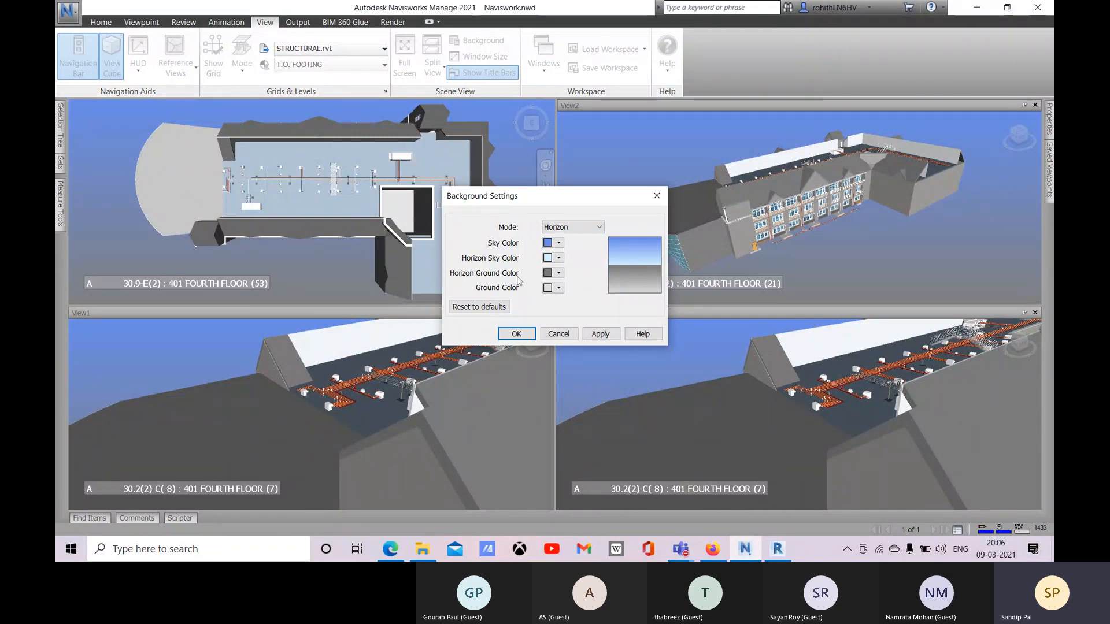
{"action": "left_click", "coordinate": [599, 336]}
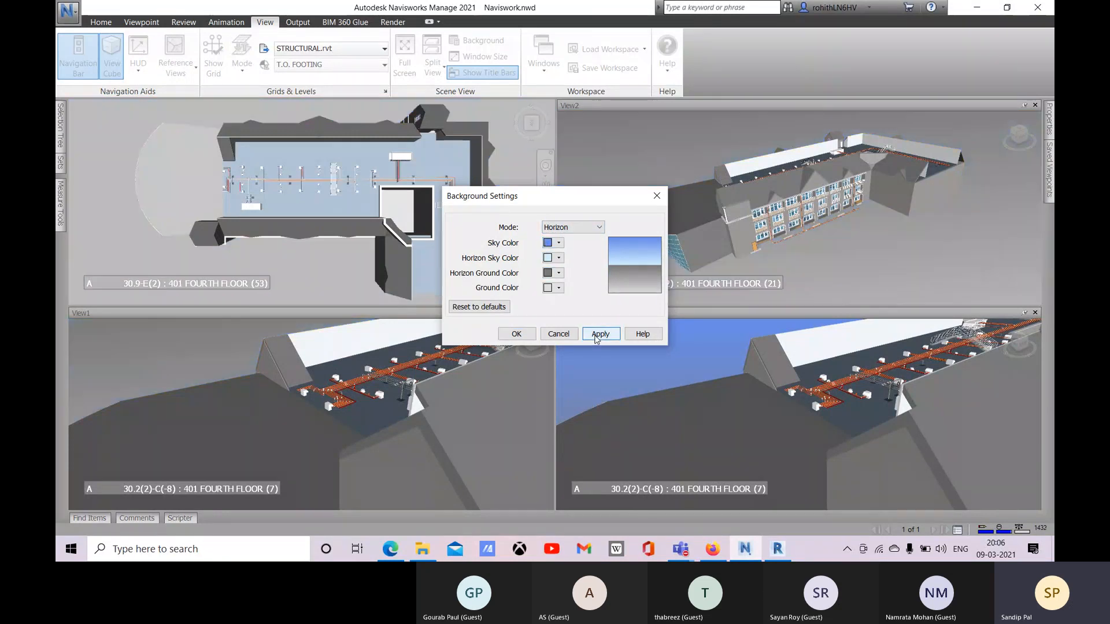
{"action": "left_click", "coordinate": [520, 339]}
{"action": "middle_click_drag", "start_coordinate": [630, 227], "coordinate": [659, 209], "text": "shift"}
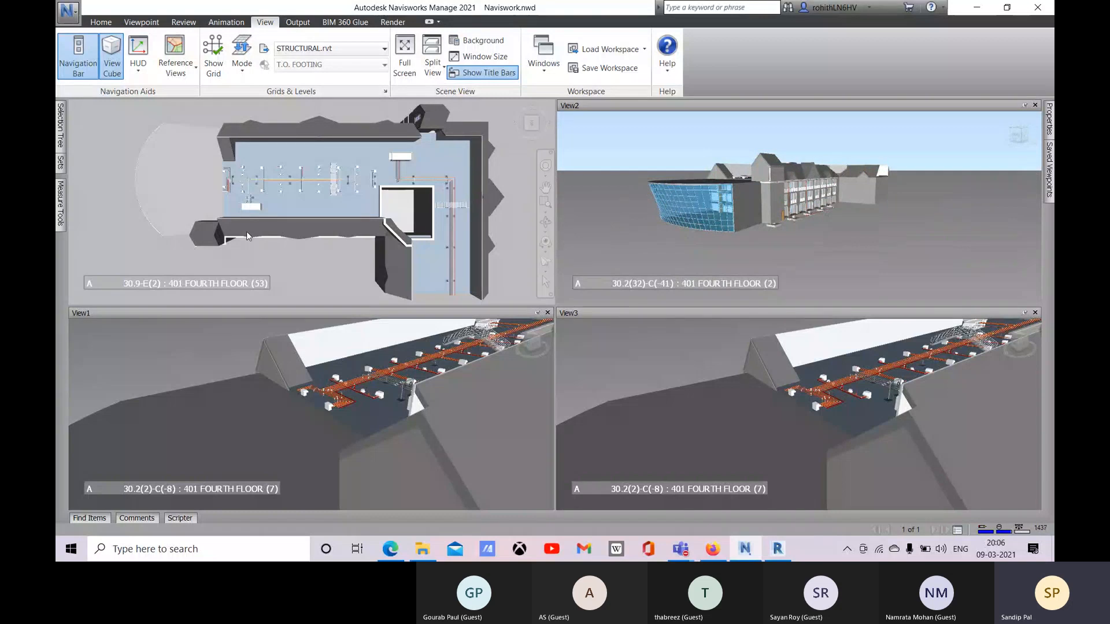
{"action": "middle_click_drag", "start_coordinate": [633, 249], "coordinate": [636, 248]}
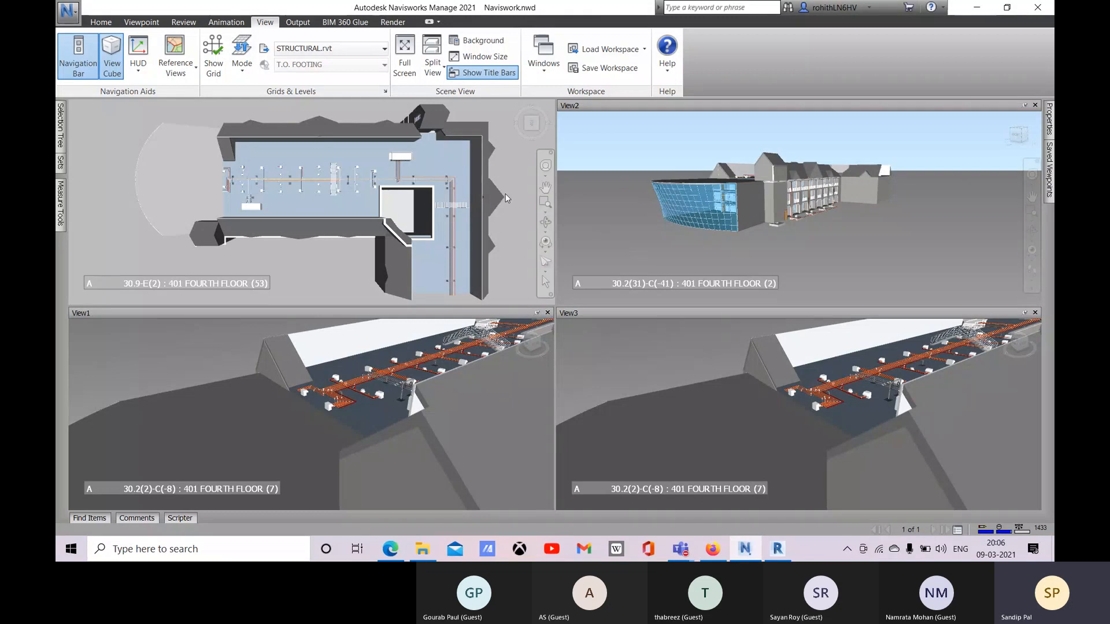
Step: Close View1, View3 and View2, and set the remaining view to the home orientation showing the whole building
{"action": "left_click", "coordinate": [548, 312]}
{"action": "left_click", "coordinate": [1035, 313]}
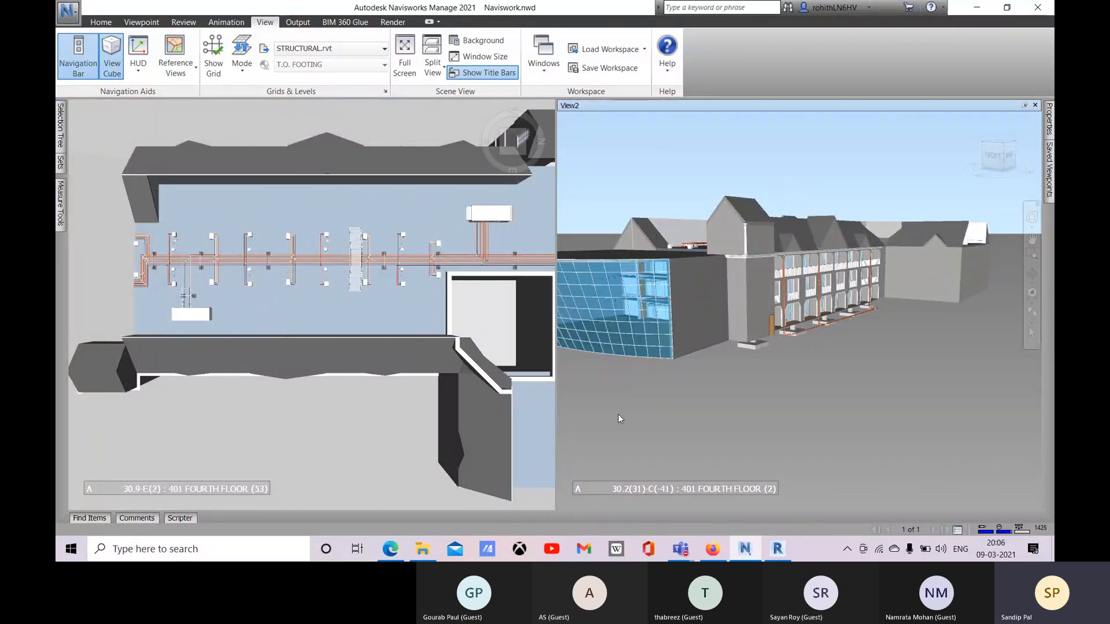
{"action": "left_click", "coordinate": [1035, 105]}
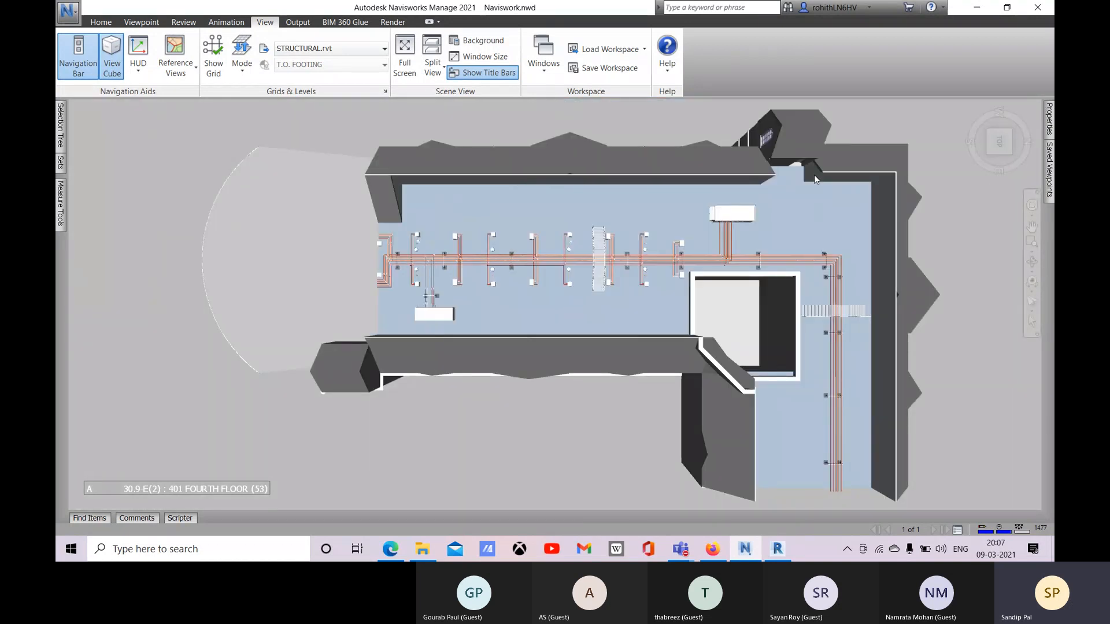
{"action": "left_click", "coordinate": [968, 109]}
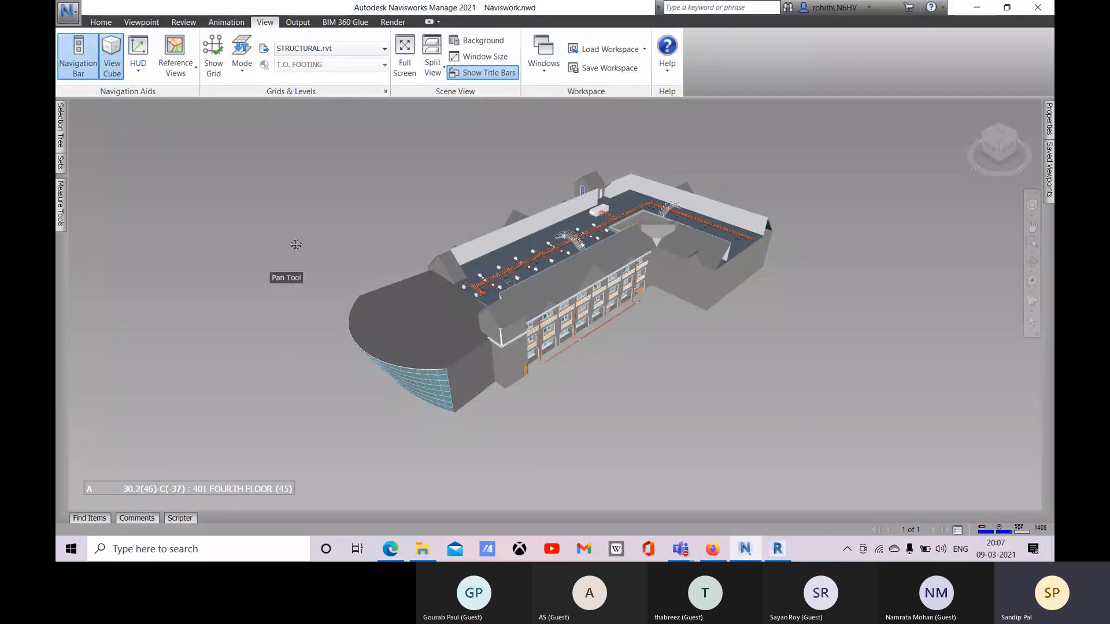
{"action": "left_click_drag", "start_coordinate": [286, 246], "coordinate": [297, 247]}
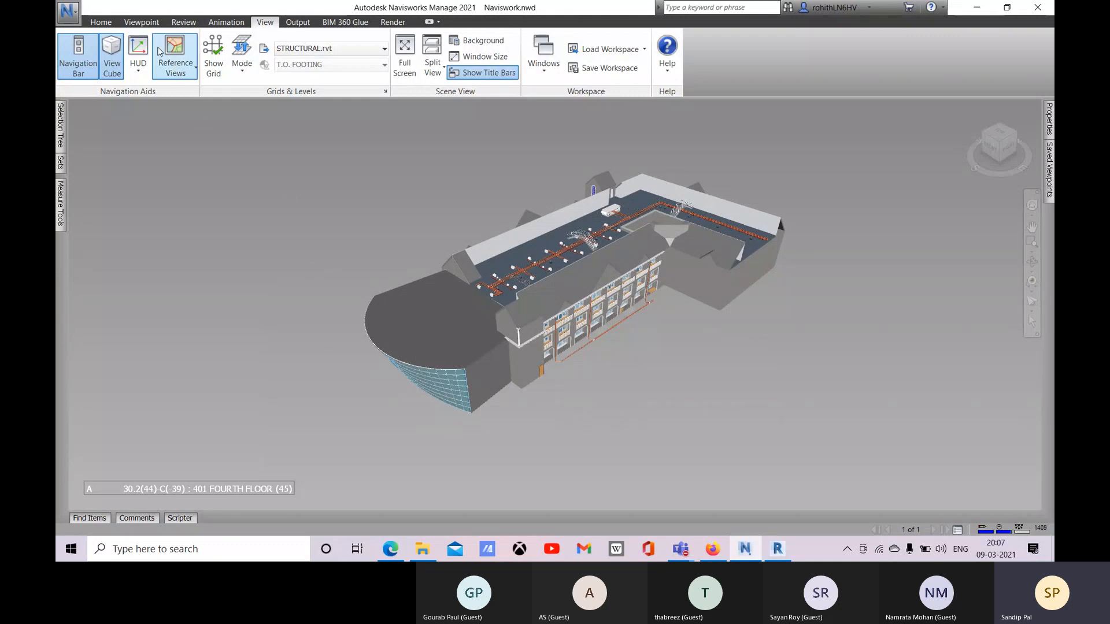
Step: Measure the gable wall with Point Line from the eave corner to the apex, the column top and back, and clear the measurement
{"action": "left_click", "coordinate": [100, 24]}
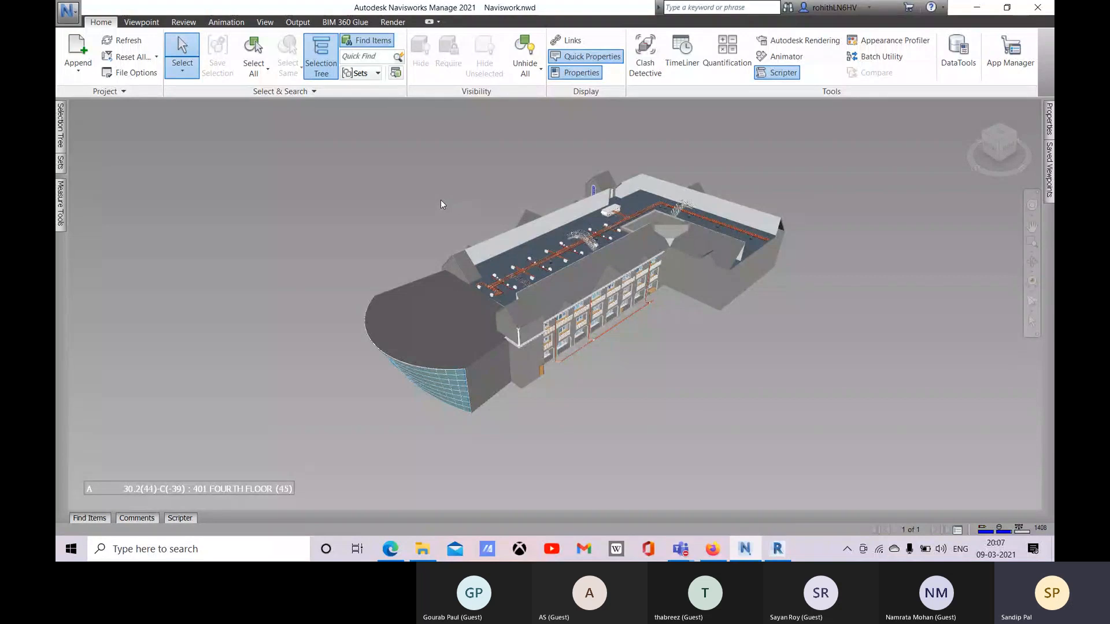
{"action": "left_click", "coordinate": [184, 22]}
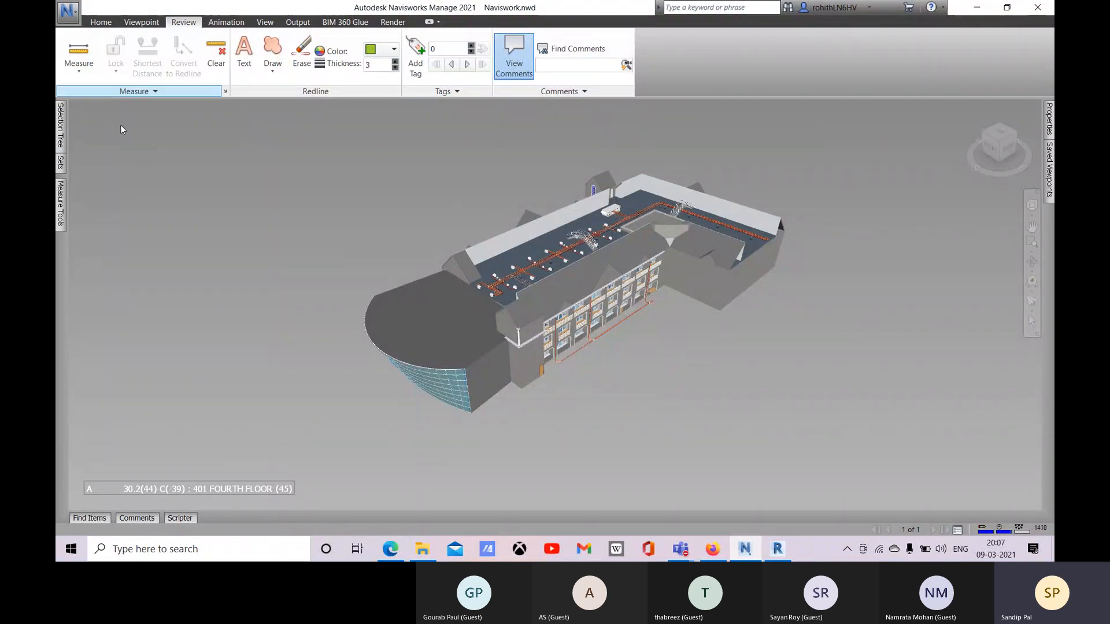
{"action": "scroll", "coordinate": [540, 331], "scroll_direction": "up", "scroll_amount": 5}
{"action": "scroll", "coordinate": [540, 332], "scroll_direction": "up", "scroll_amount": 5}
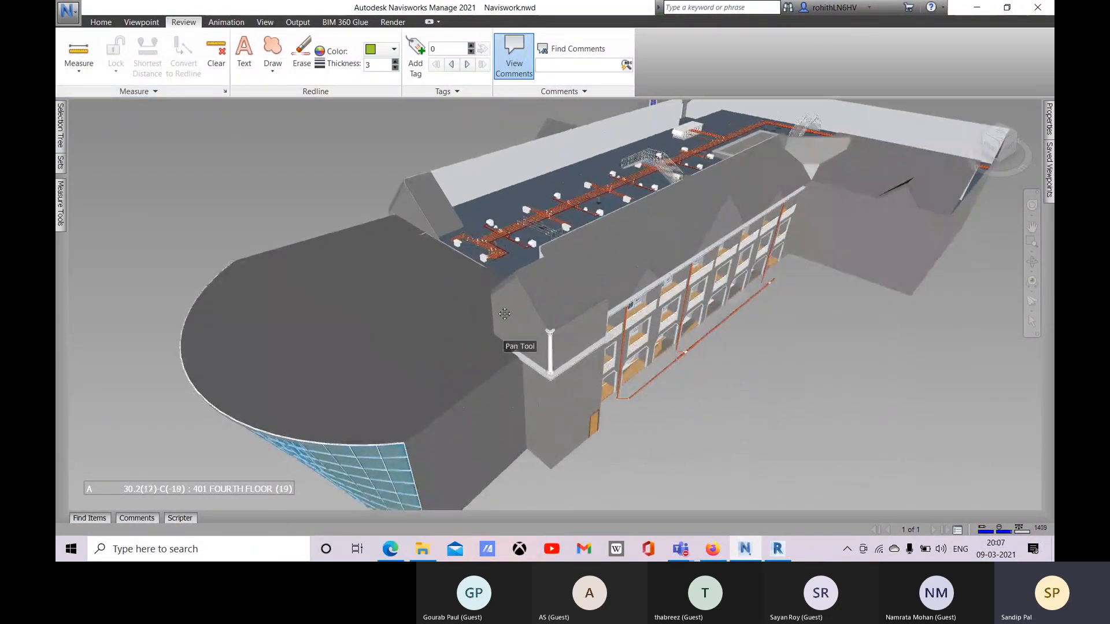
{"action": "scroll", "coordinate": [537, 242], "scroll_direction": "up", "scroll_amount": 3}
{"action": "middle_click_drag", "start_coordinate": [545, 295], "coordinate": [574, 186]}
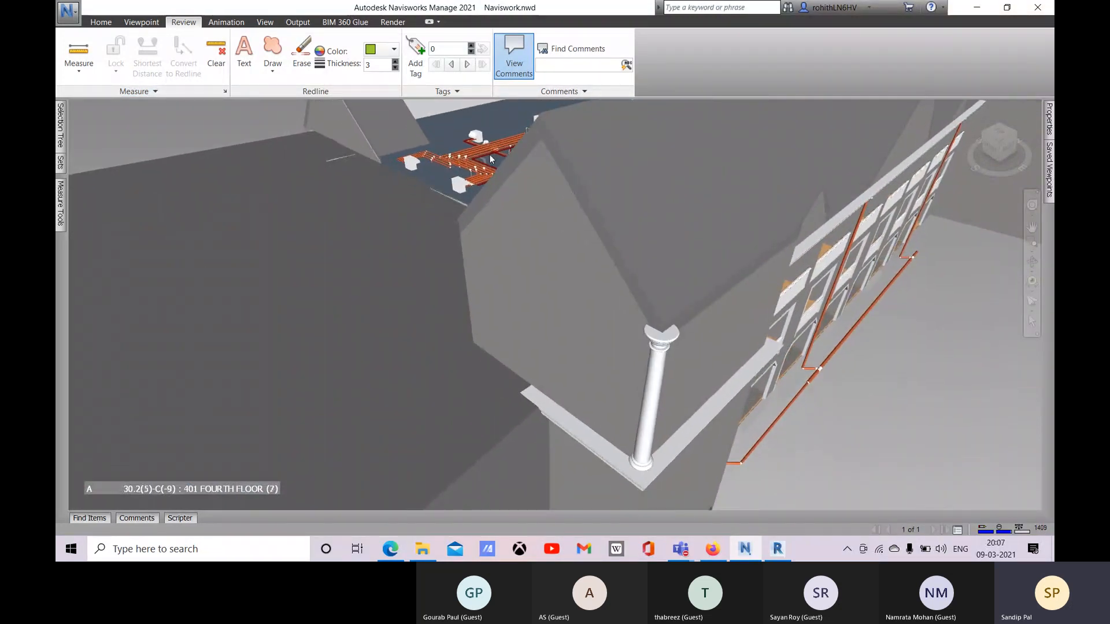
{"action": "left_click", "coordinate": [79, 61]}
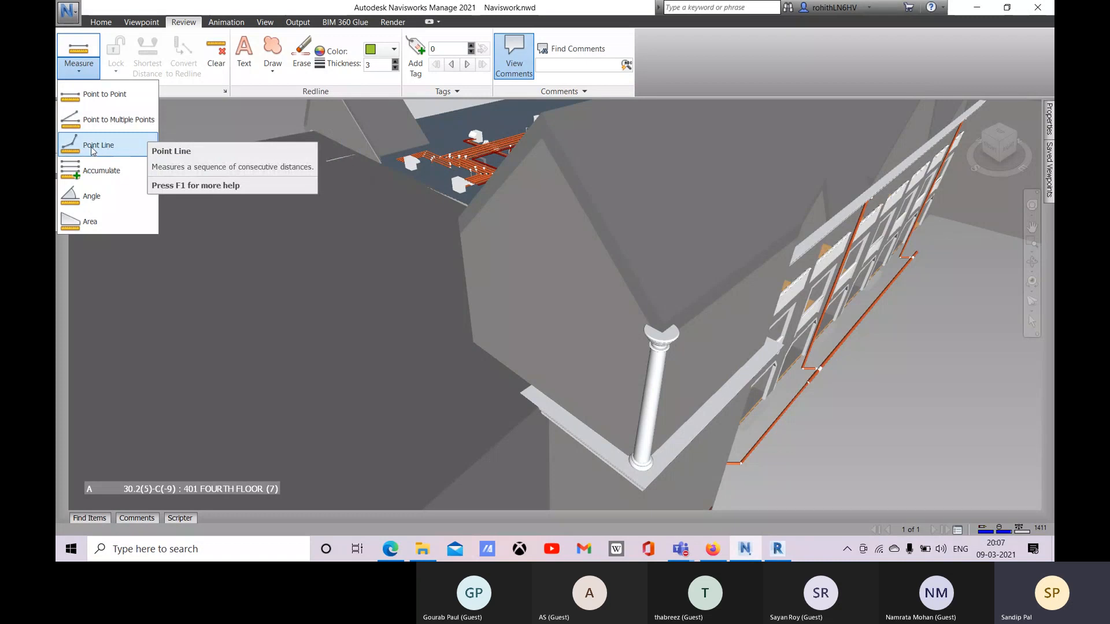
{"action": "left_click", "coordinate": [93, 147]}
{"action": "left_click", "coordinate": [459, 234]}
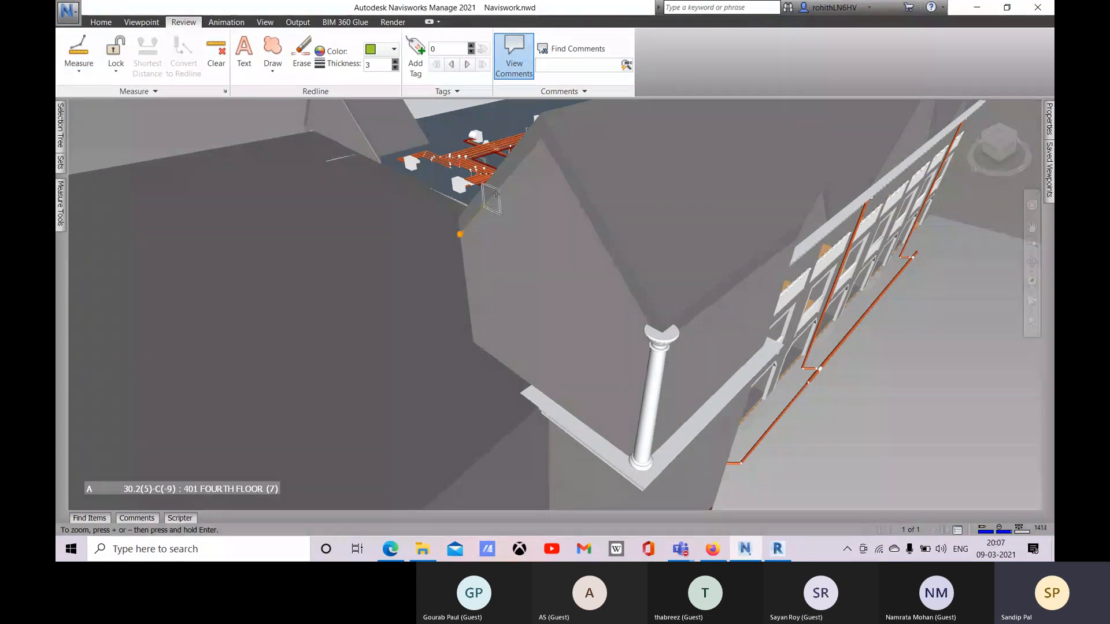
{"action": "left_click", "coordinate": [542, 138]}
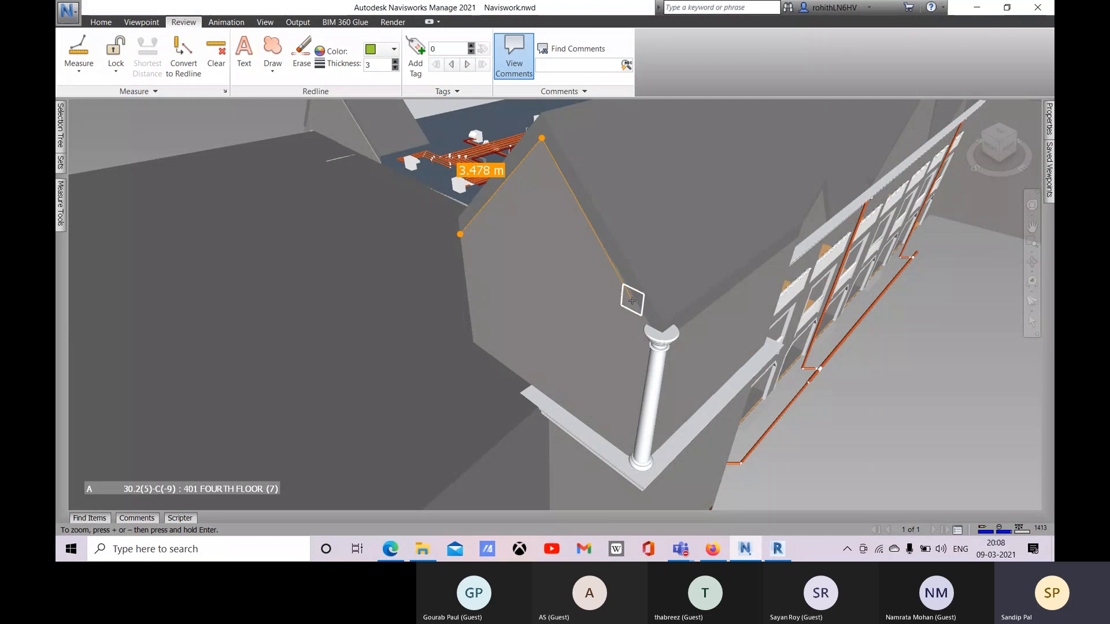
{"action": "left_click", "coordinate": [650, 327]}
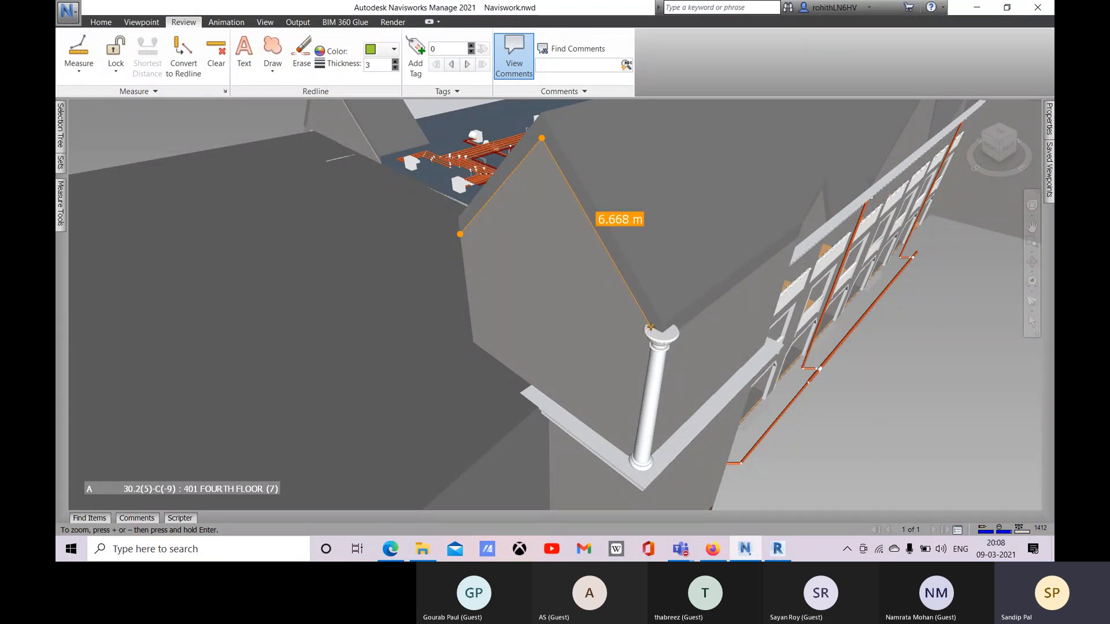
{"action": "left_click", "coordinate": [459, 234]}
{"action": "right_click", "coordinate": [415, 249]}
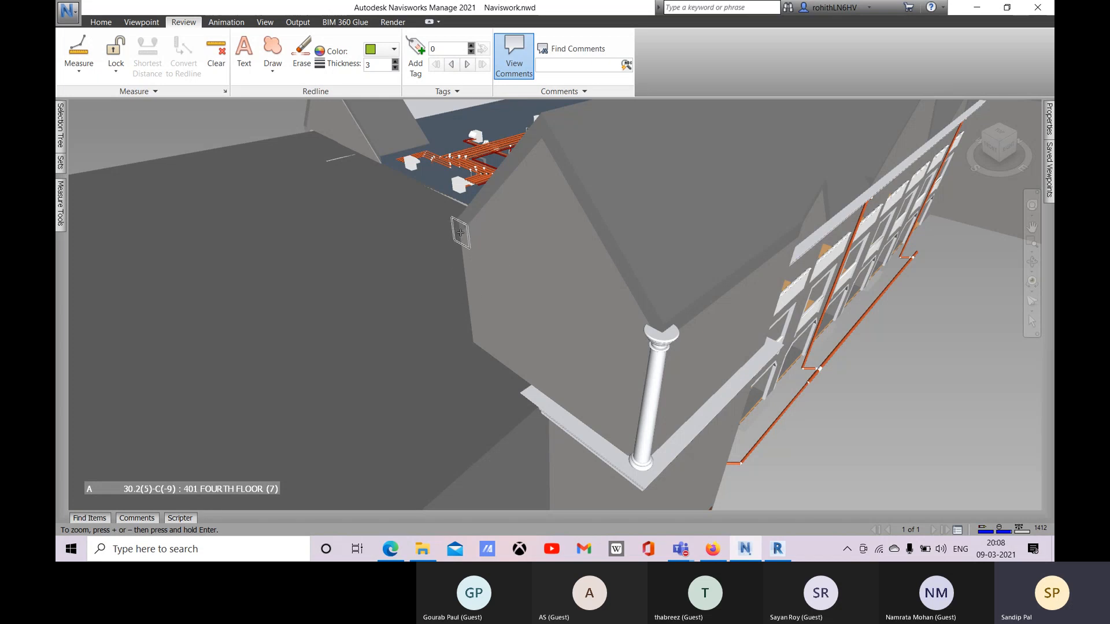
Step: Measure the gable wall's vertical edge below the eave corner and convert the measurement to a redline
{"action": "left_click", "coordinate": [460, 234]}
{"action": "left_click", "coordinate": [473, 342]}
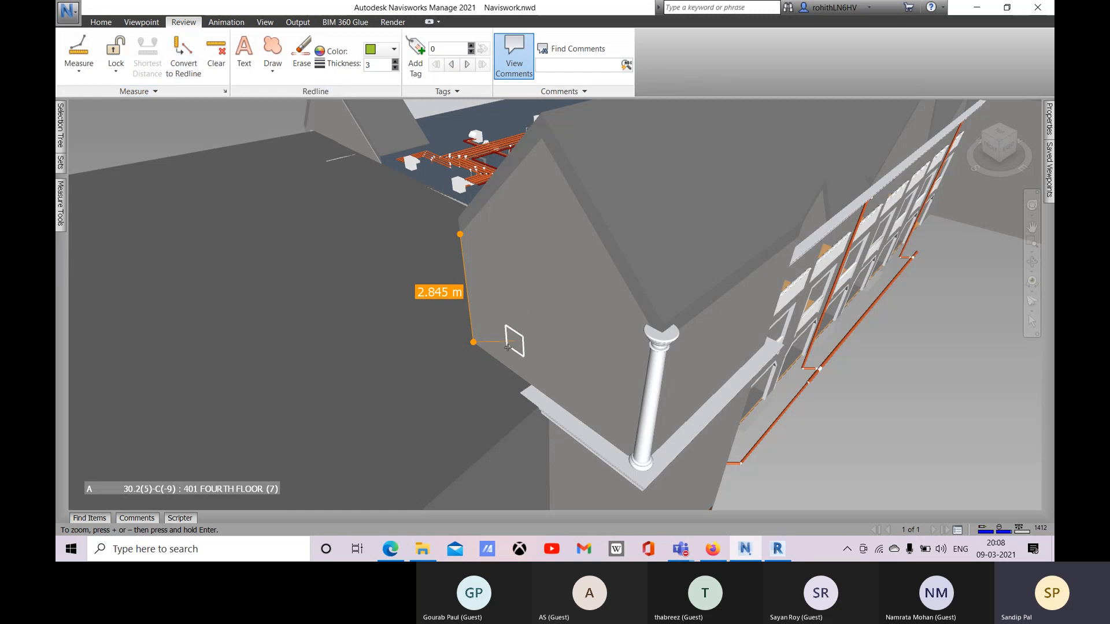
{"action": "left_click", "coordinate": [187, 72]}
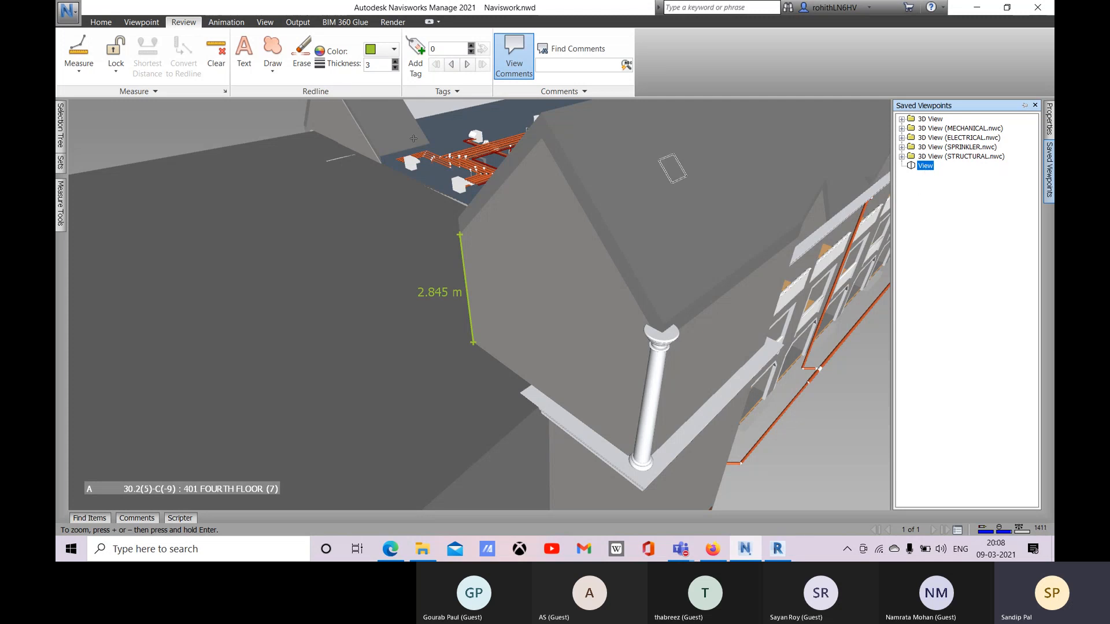
{"action": "left_click", "coordinate": [141, 22]}
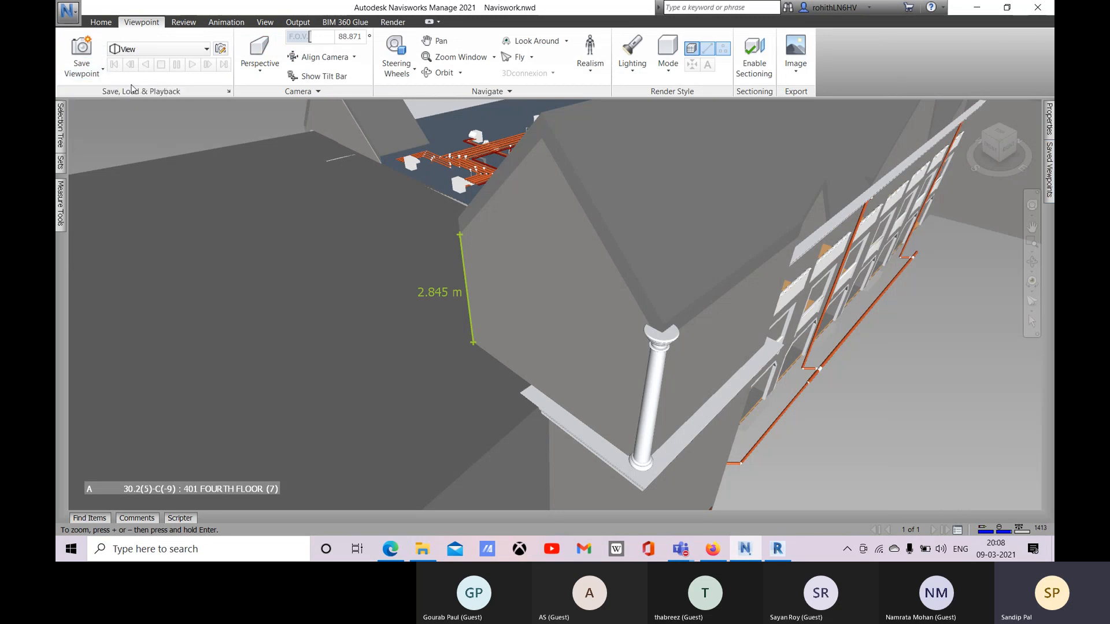
{"action": "left_click", "coordinate": [194, 26]}
Step: Measure the accumulated distance from eave corner to apex and from column top back to the eave corner on the gable wall
{"action": "left_click", "coordinate": [79, 64]}
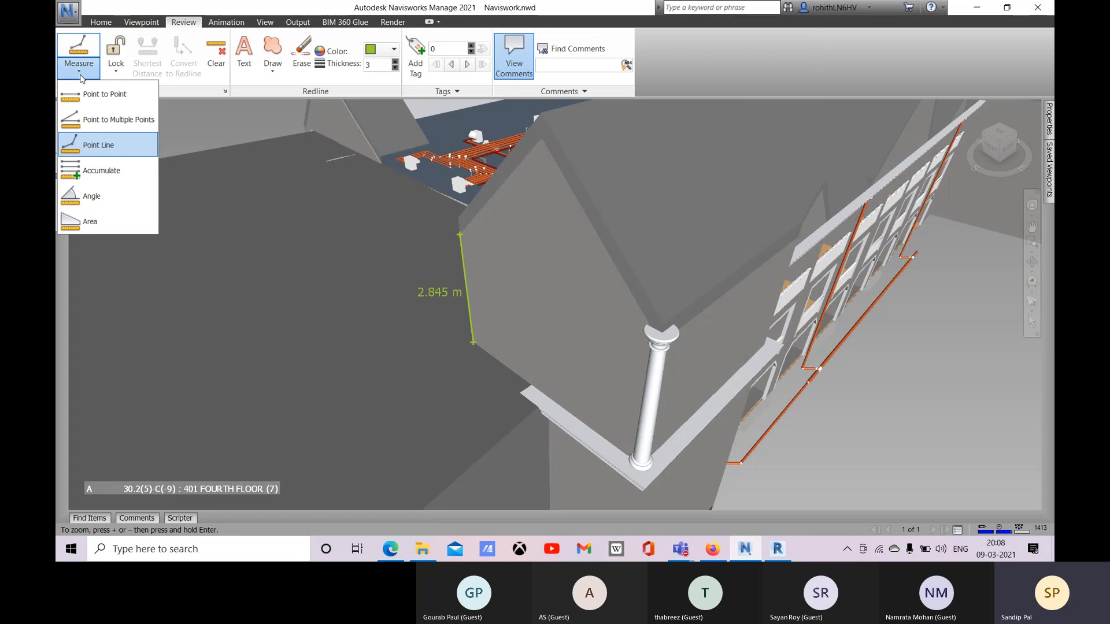
{"action": "left_click", "coordinate": [101, 170]}
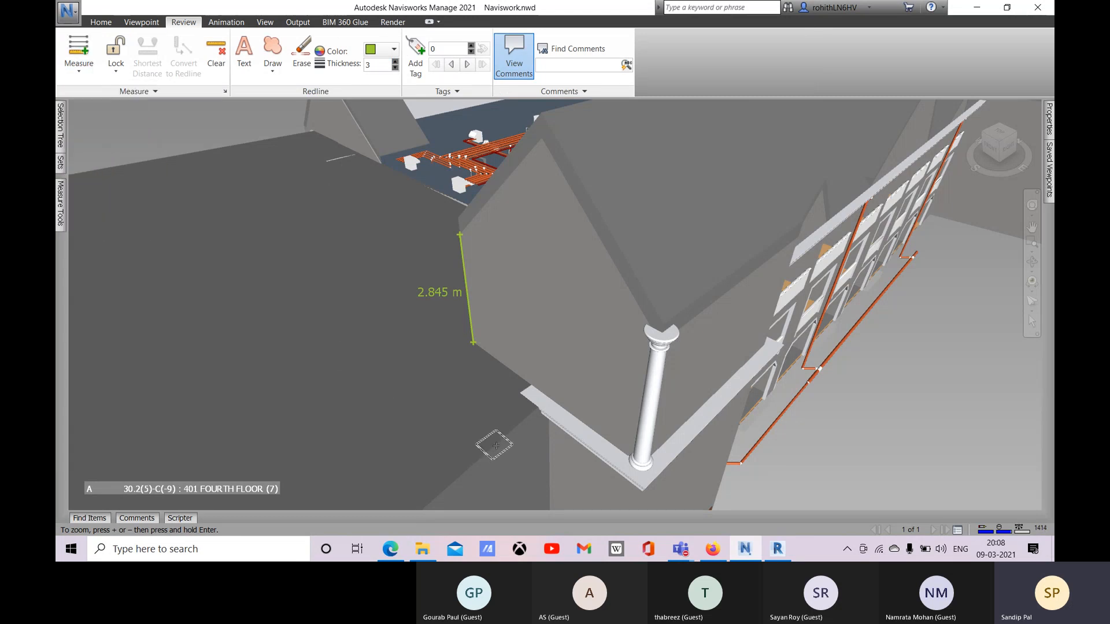
{"action": "left_click", "coordinate": [459, 234]}
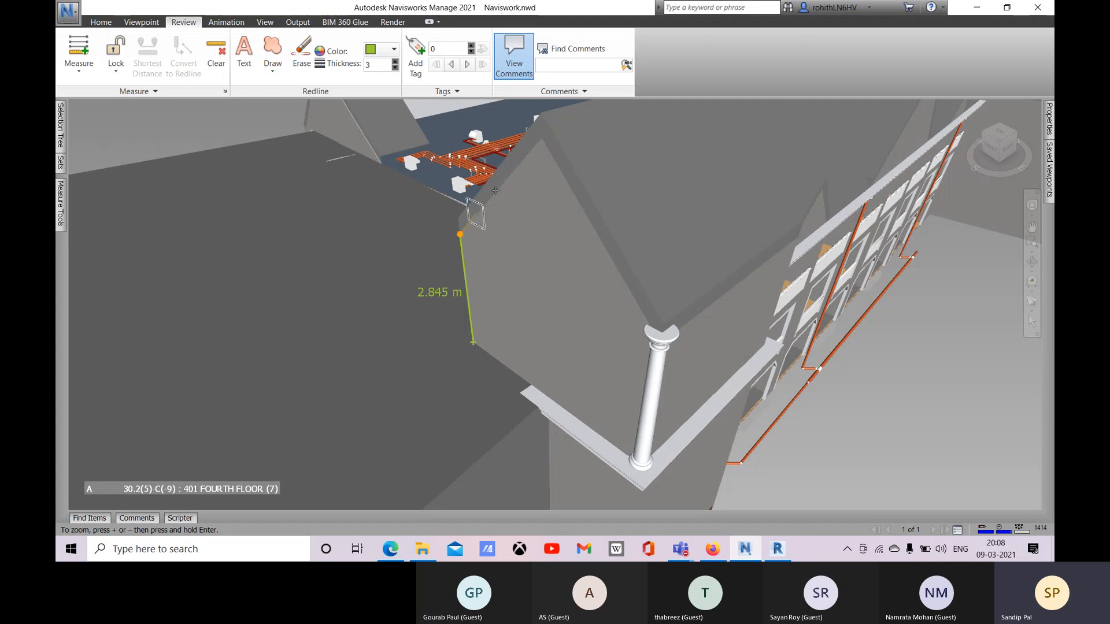
{"action": "left_click", "coordinate": [541, 137]}
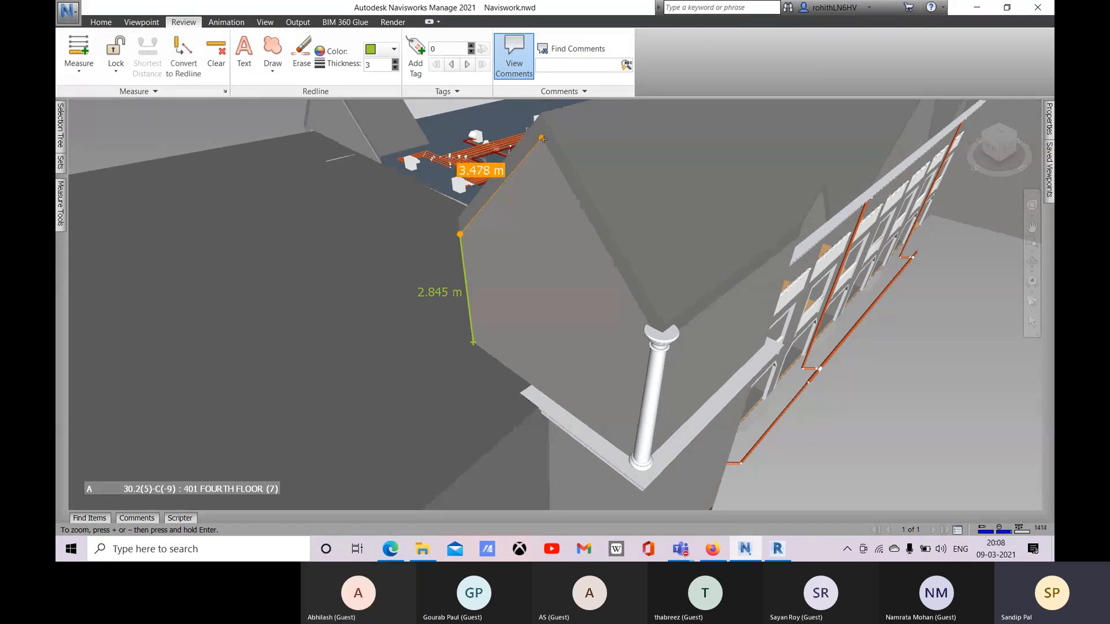
{"action": "left_click", "coordinate": [646, 324]}
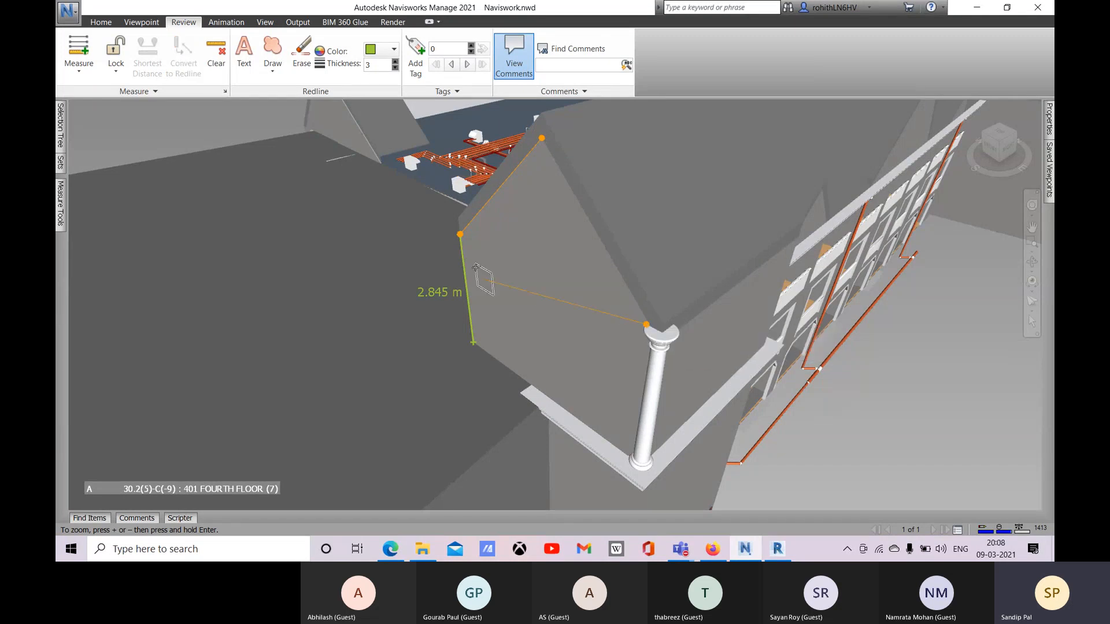
{"action": "left_click", "coordinate": [460, 233]}
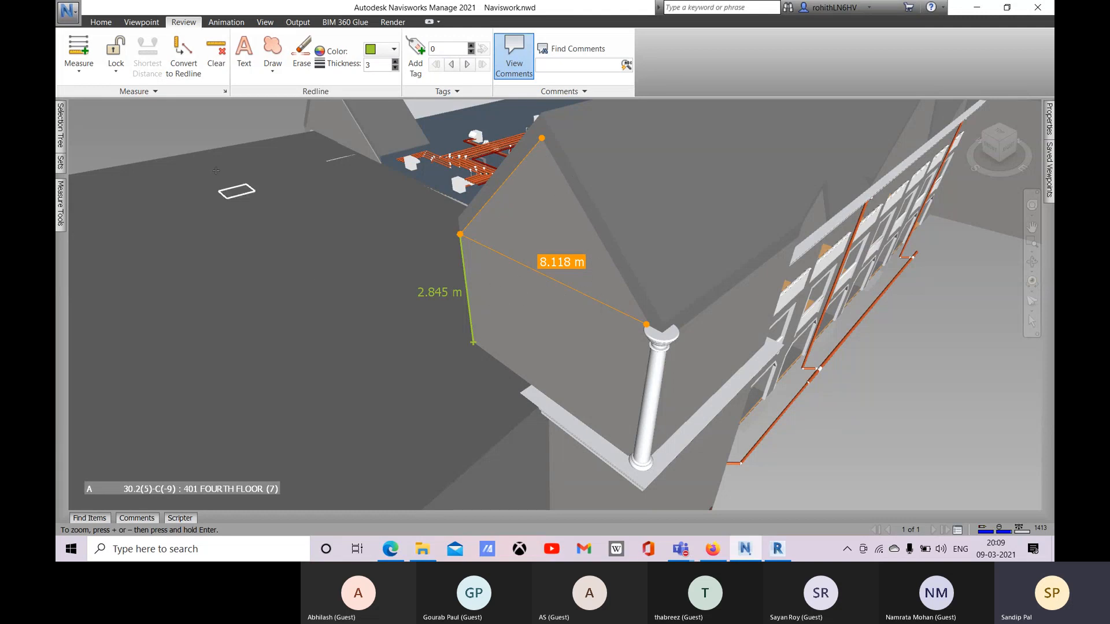
{"action": "left_click", "coordinate": [181, 75]}
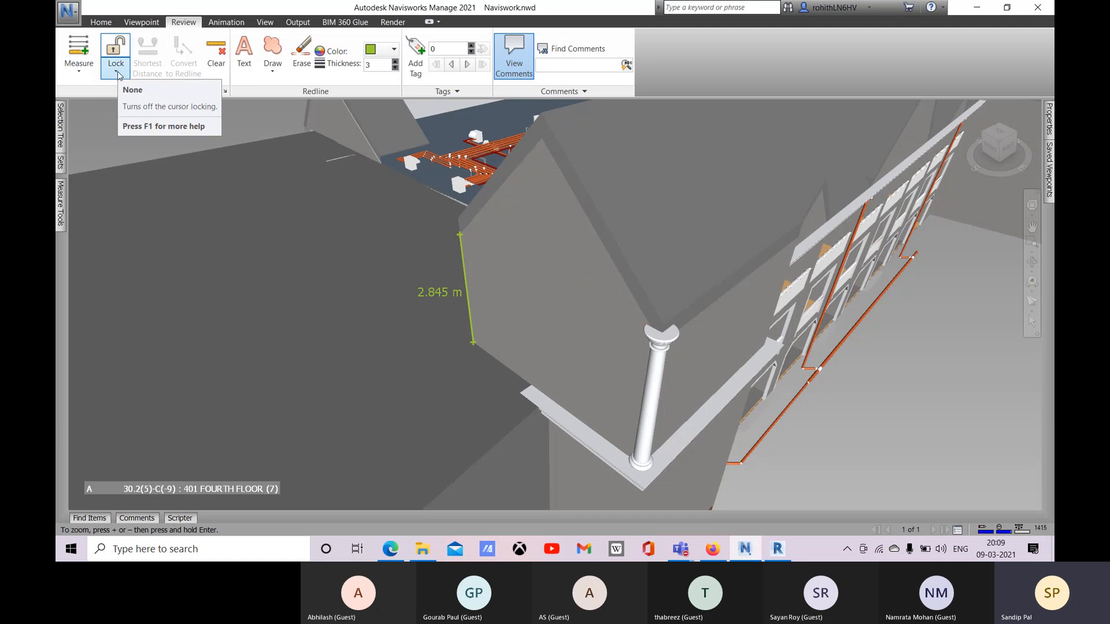
Step: Measure the angle at the gable's apex between its two sloping edges
{"action": "left_click", "coordinate": [79, 68]}
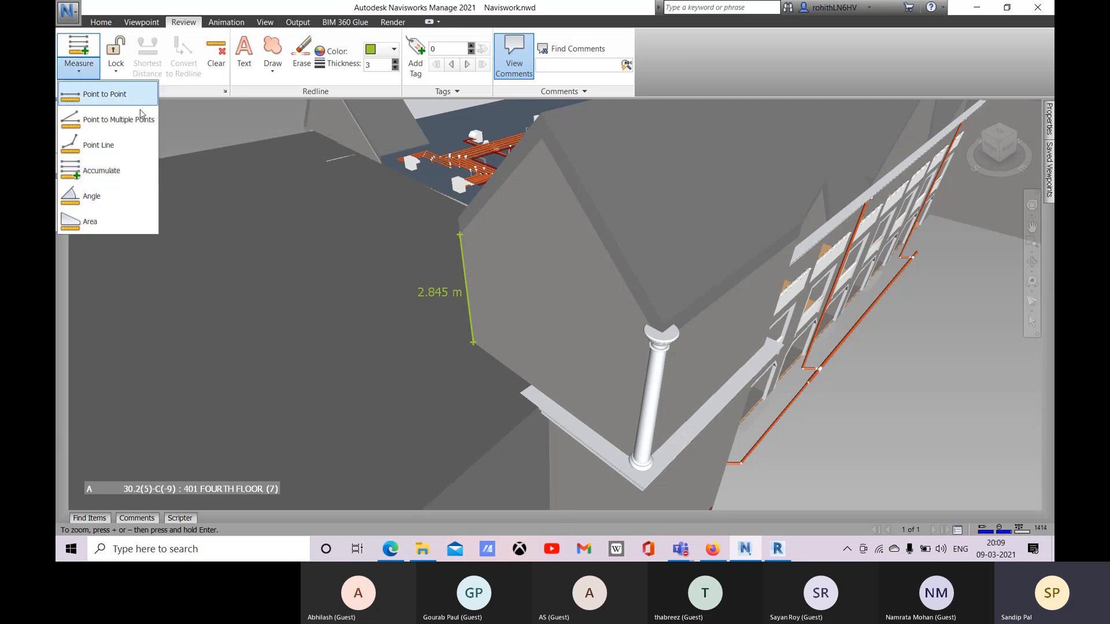
{"action": "left_click", "coordinate": [109, 199]}
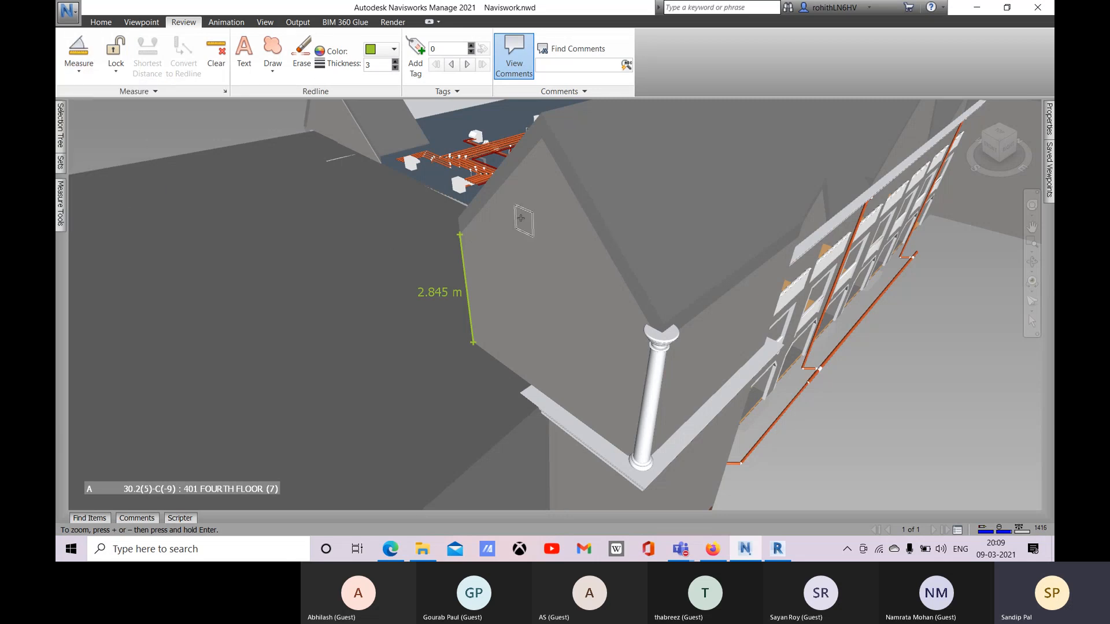
{"action": "left_click", "coordinate": [493, 195]}
{"action": "left_click", "coordinate": [541, 138]}
{"action": "left_click", "coordinate": [650, 326]}
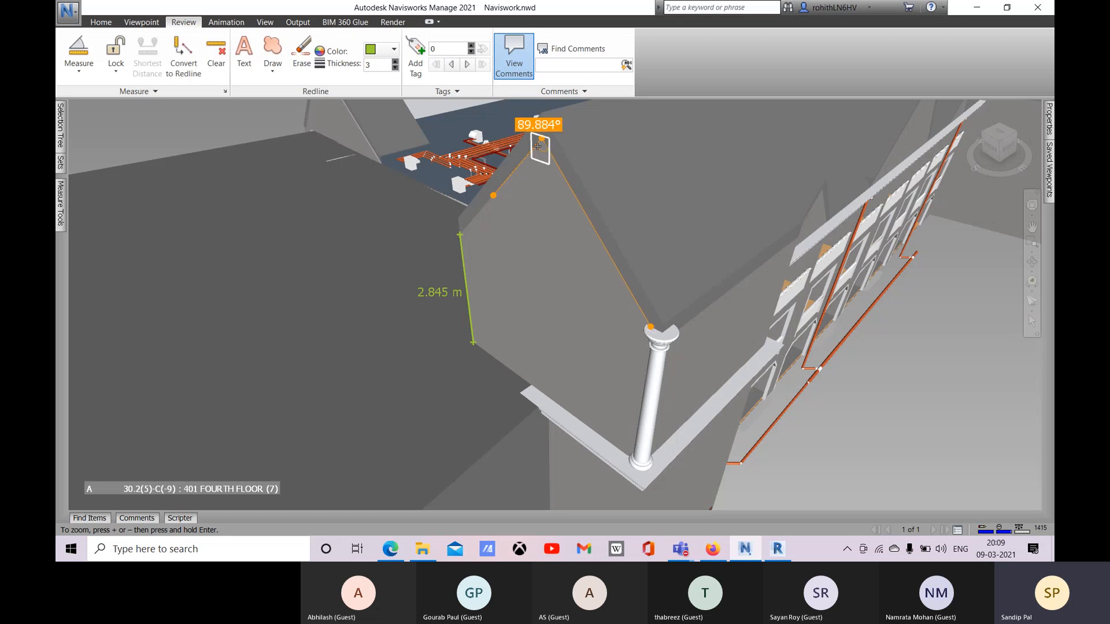
Step: Try the X Axis measuring lock from a point on the gable's sloping edge, and set the lock back to None
{"action": "left_click", "coordinate": [116, 73]}
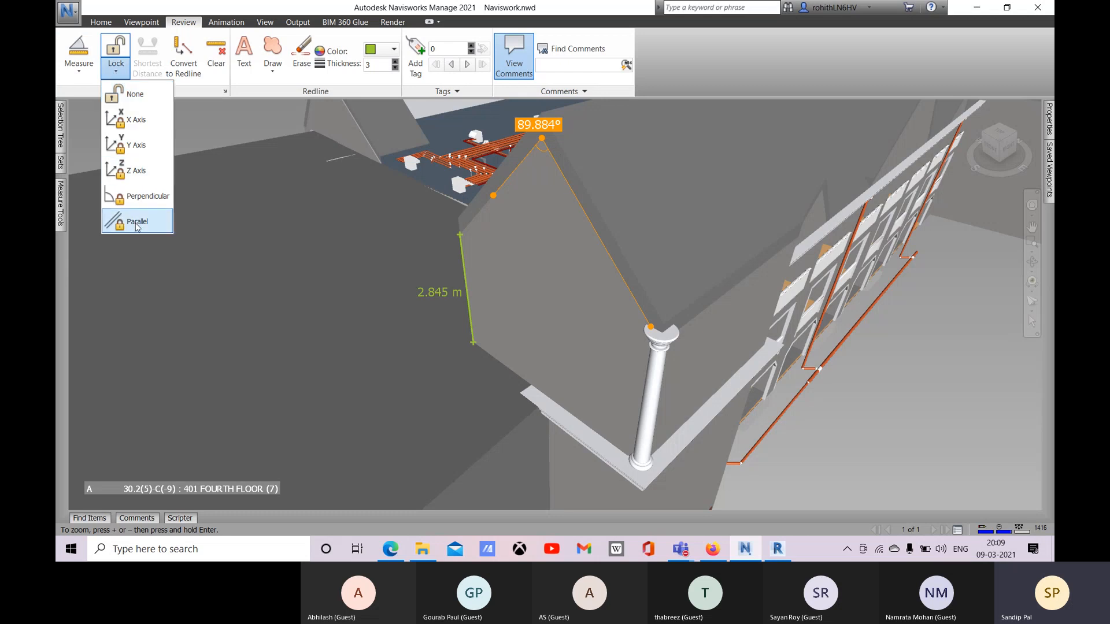
{"action": "left_click", "coordinate": [142, 122]}
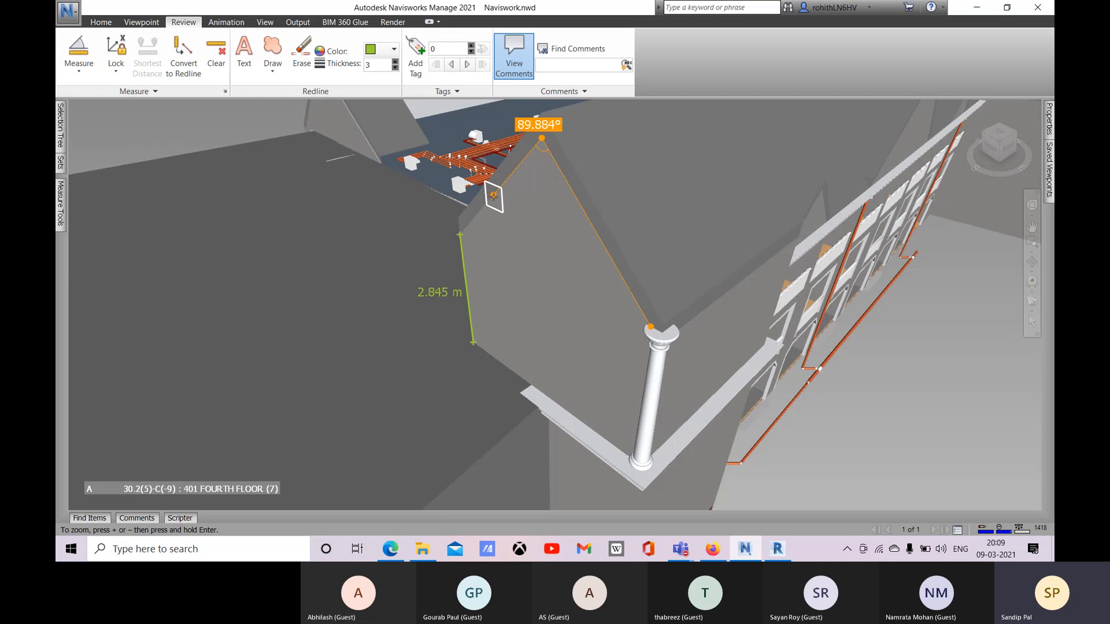
{"action": "left_click", "coordinate": [493, 195]}
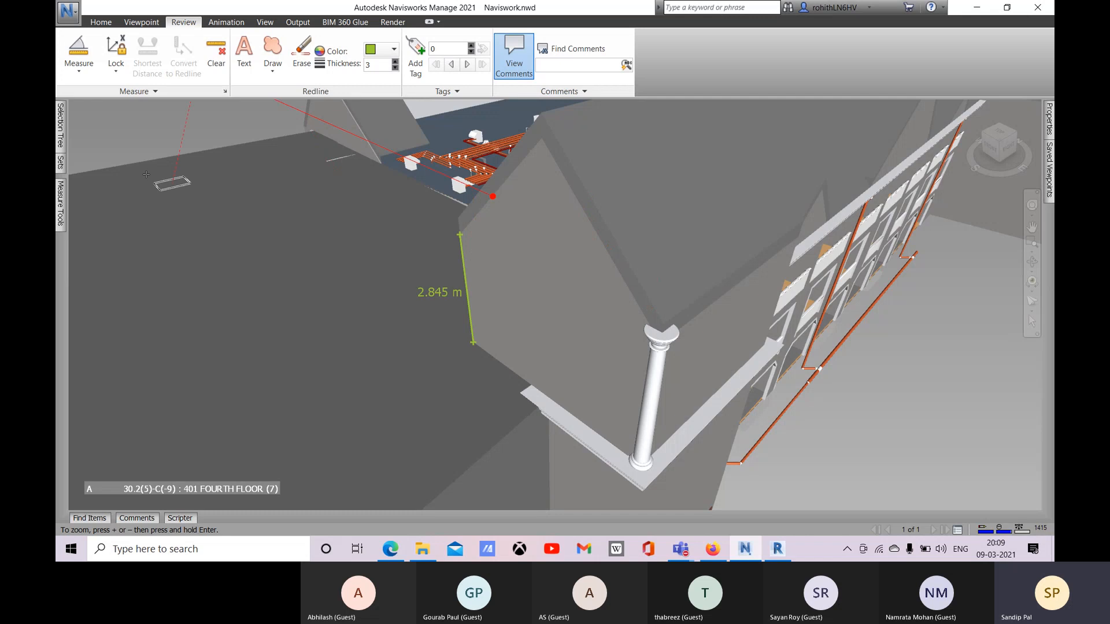
{"action": "left_click", "coordinate": [116, 72]}
{"action": "left_click", "coordinate": [133, 93]}
Step: Draw a redline arrow pointing outward from the gable wall's lower corner over the adjoining roof
{"action": "left_click", "coordinate": [279, 73]}
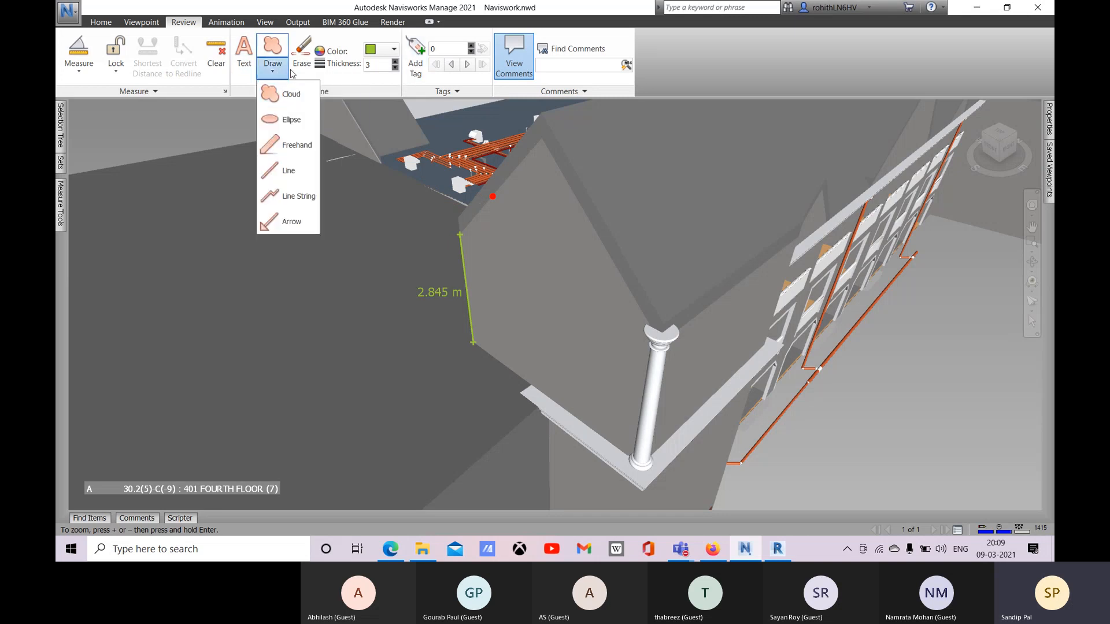
{"action": "left_click", "coordinate": [294, 222]}
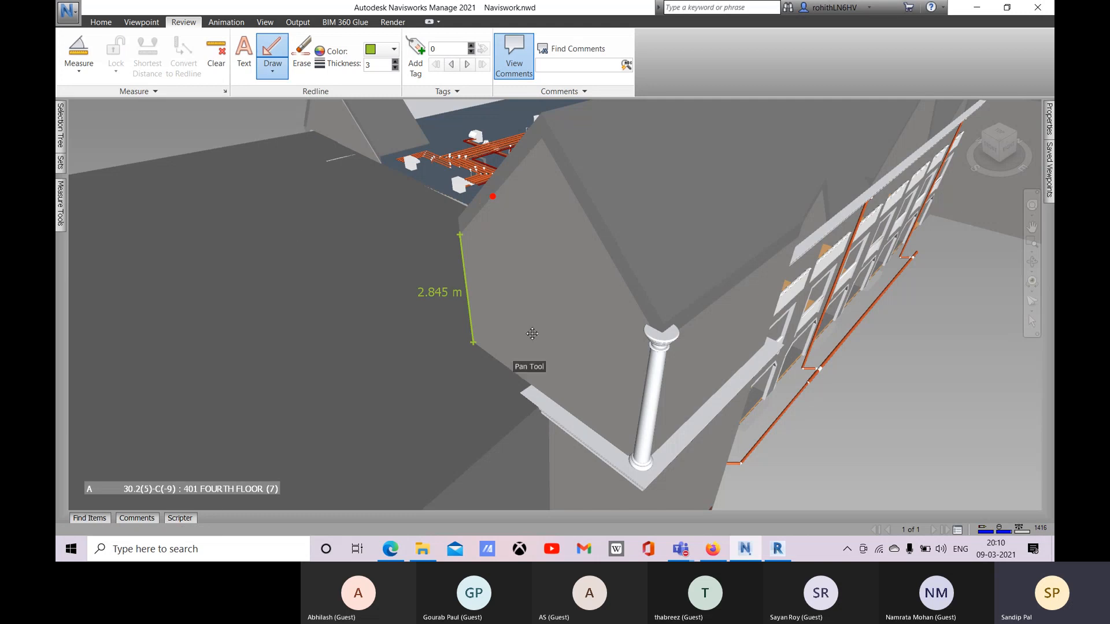
{"action": "middle_click_drag", "start_coordinate": [530, 335], "coordinate": [538, 329]}
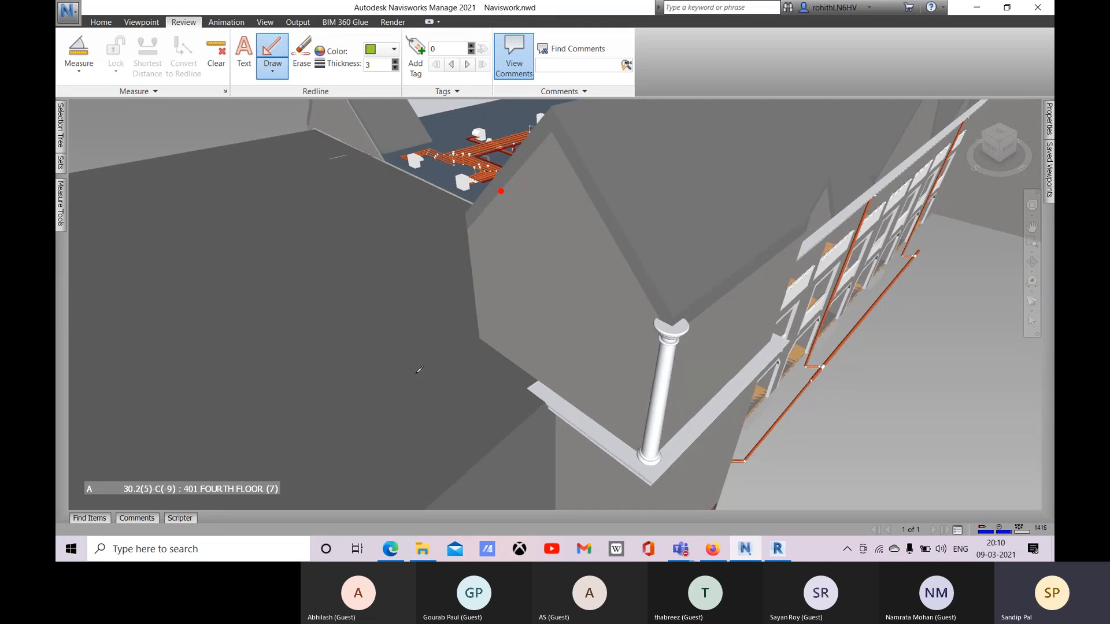
{"action": "left_click_drag", "start_coordinate": [480, 339], "coordinate": [437, 342]}
Step: Draw two green redline arrows pointing at the gable wall's lower corner, and add a red arrow below them
{"action": "middle_click_drag", "start_coordinate": [467, 340], "coordinate": [461, 334]}
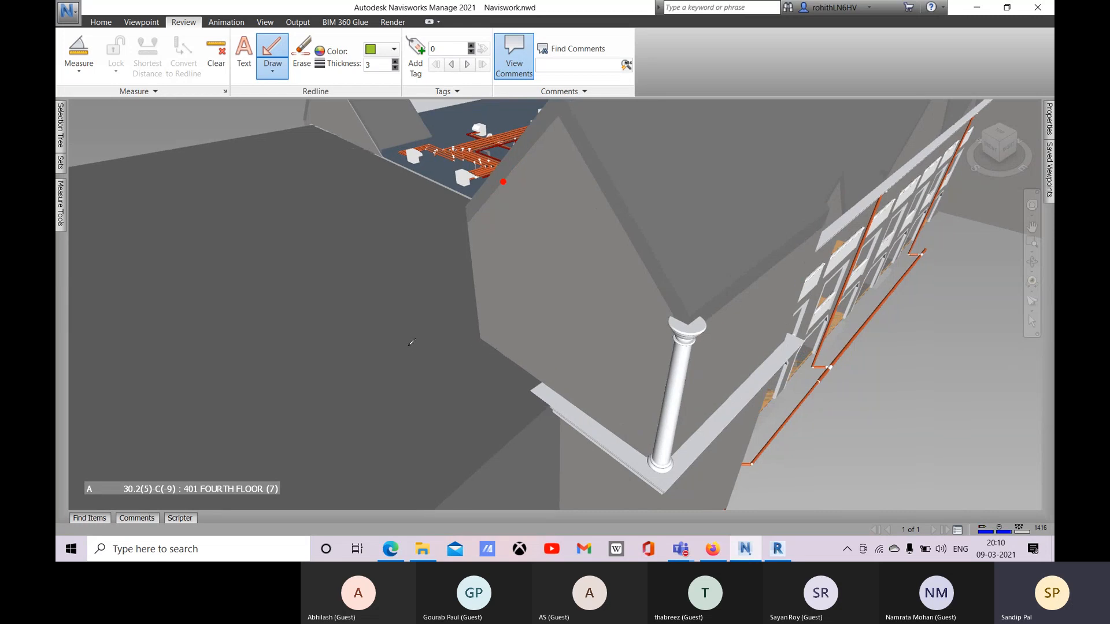
{"action": "left_click_drag", "start_coordinate": [408, 345], "coordinate": [474, 342]}
{"action": "left_click_drag", "start_coordinate": [387, 314], "coordinate": [466, 311]}
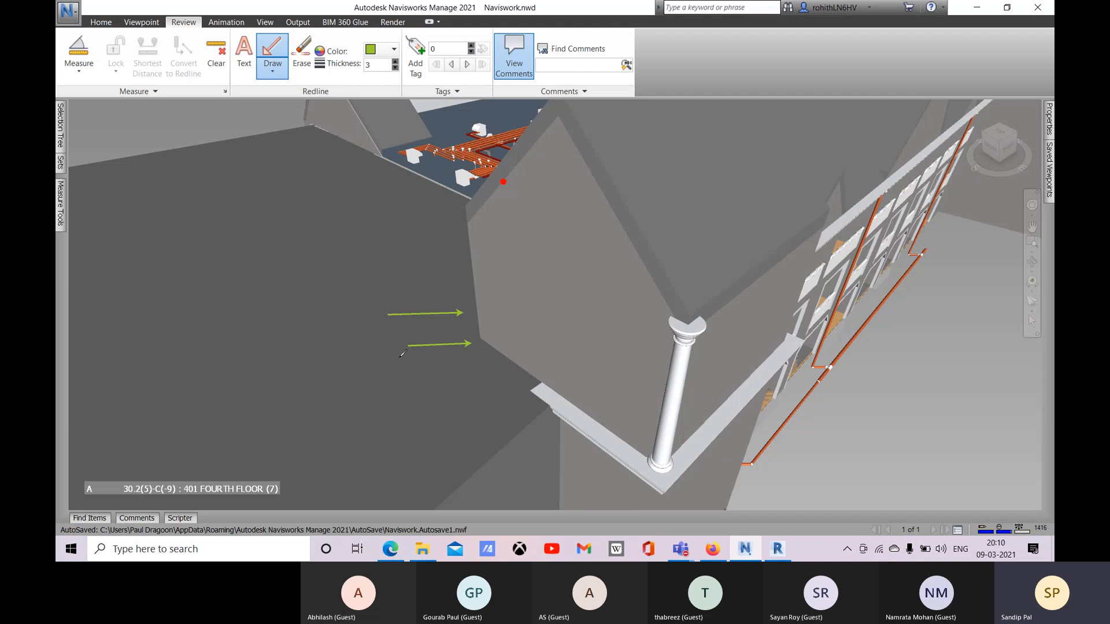
{"action": "left_click", "coordinate": [389, 53]}
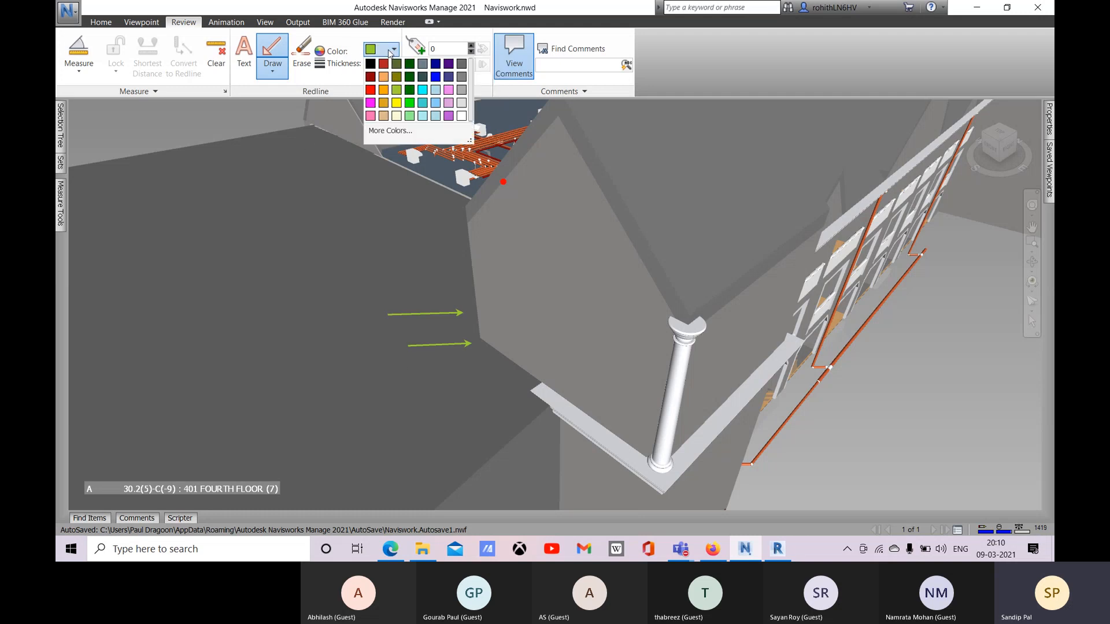
{"action": "left_click", "coordinate": [386, 68]}
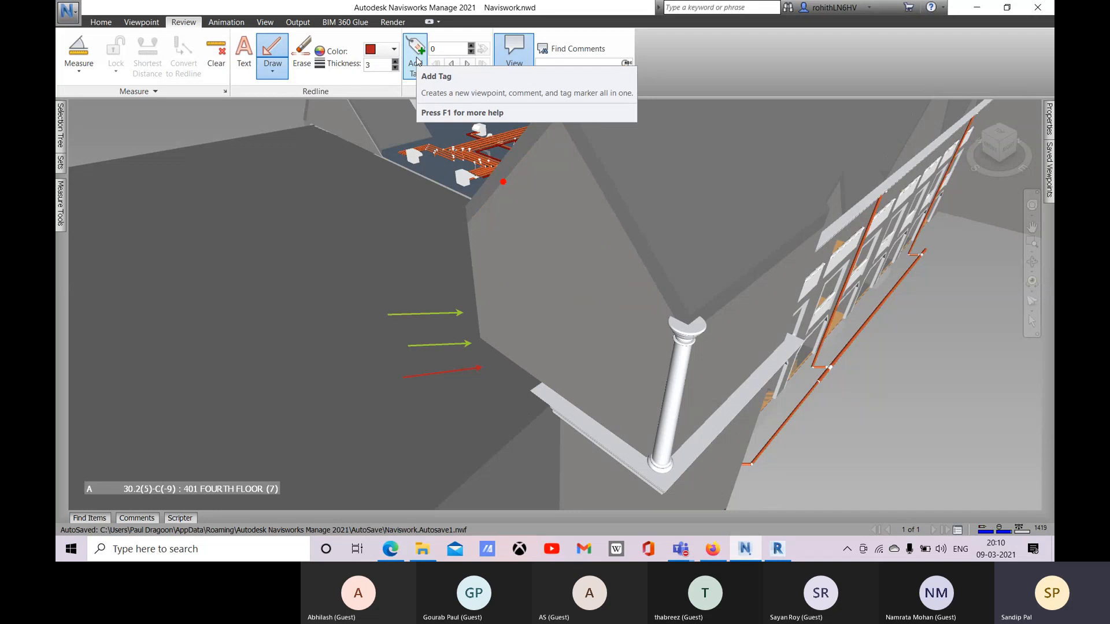
Step: Review the saved viewpoints View (1) and View (2) with their redline arrows
{"action": "mouse_move", "coordinate": [1047, 170]}
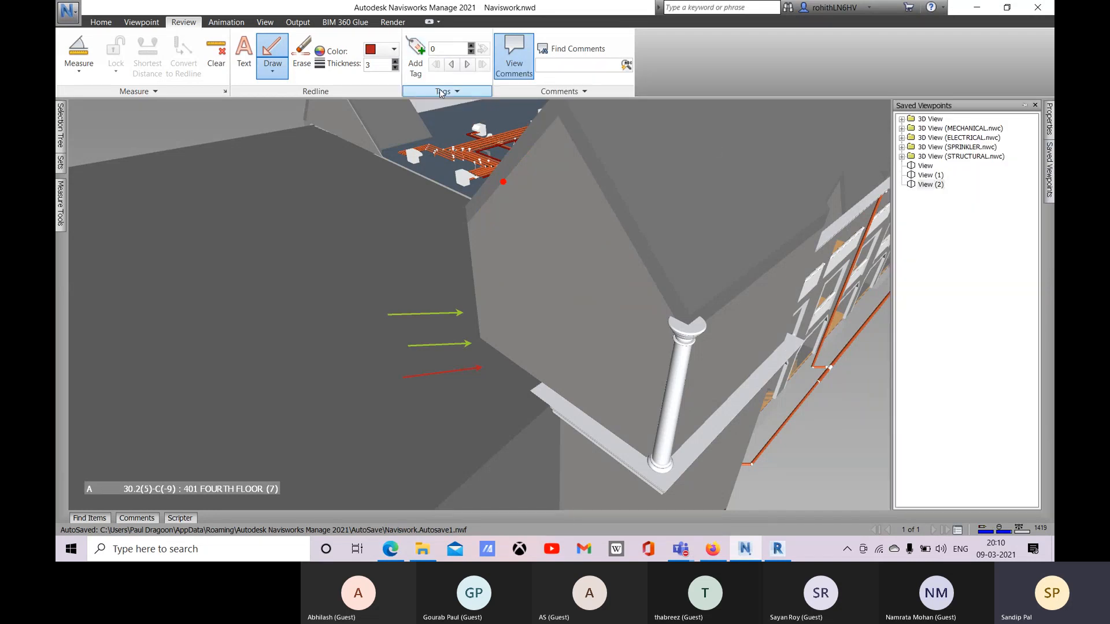
{"action": "left_click", "coordinate": [929, 176]}
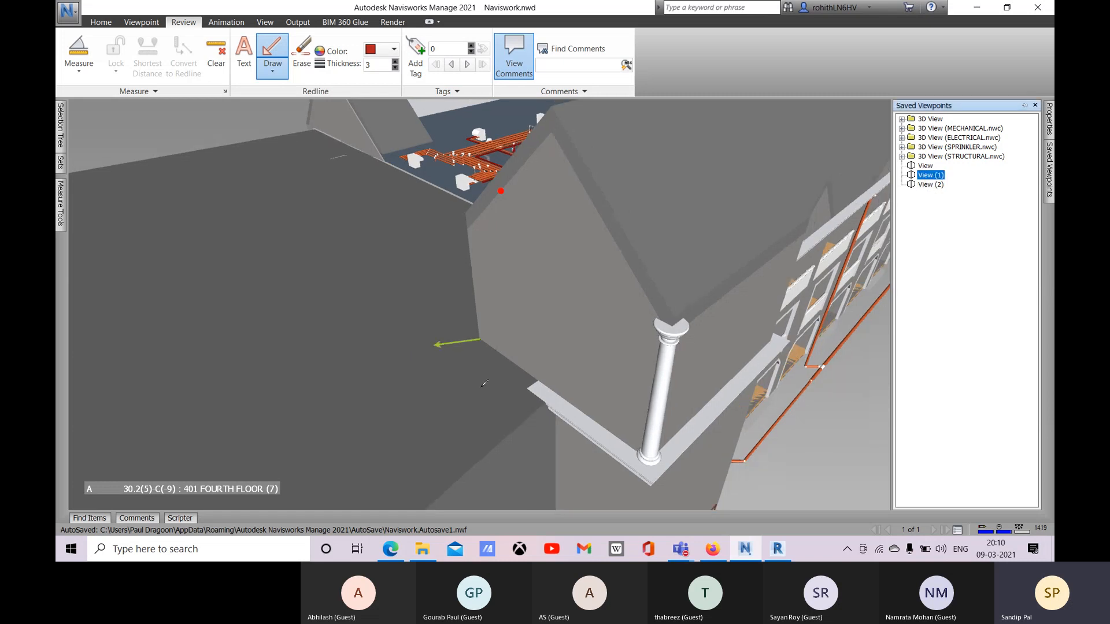
{"action": "left_click", "coordinate": [931, 185]}
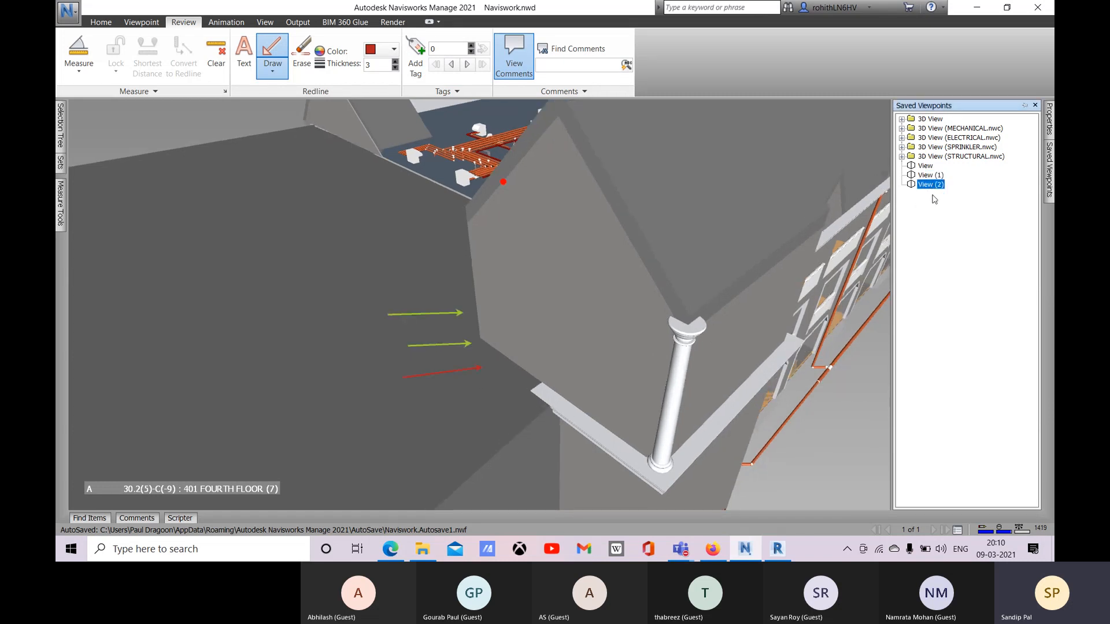
Step: Restore the saved viewpoint View with the gable wall's edge measurement and start the Add Tag tool
{"action": "left_click", "coordinate": [931, 166]}
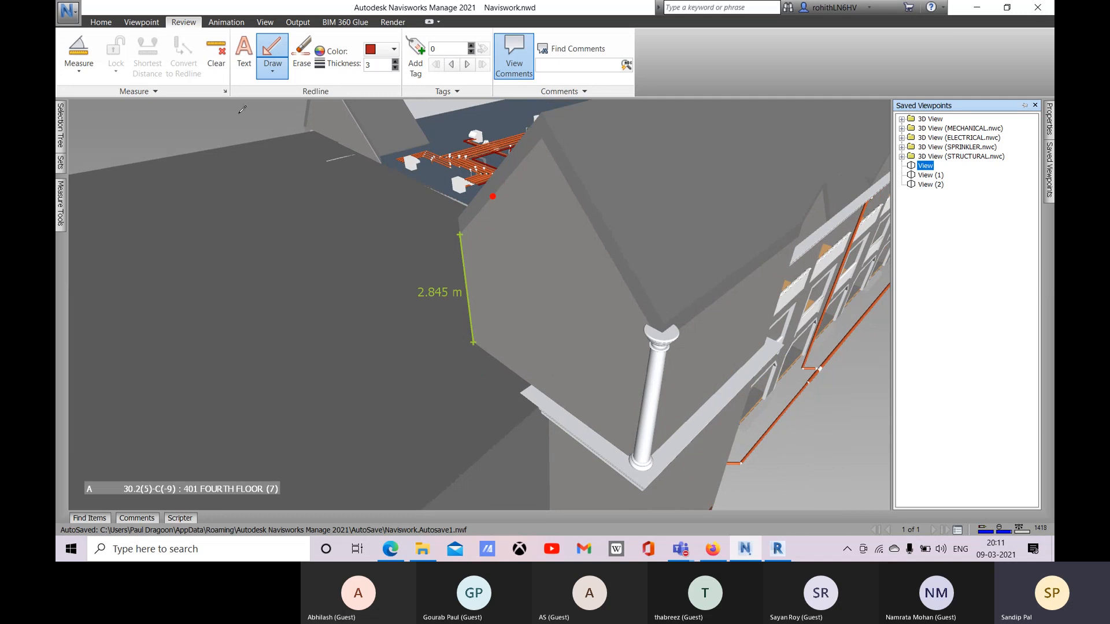
{"action": "left_click", "coordinate": [415, 58]}
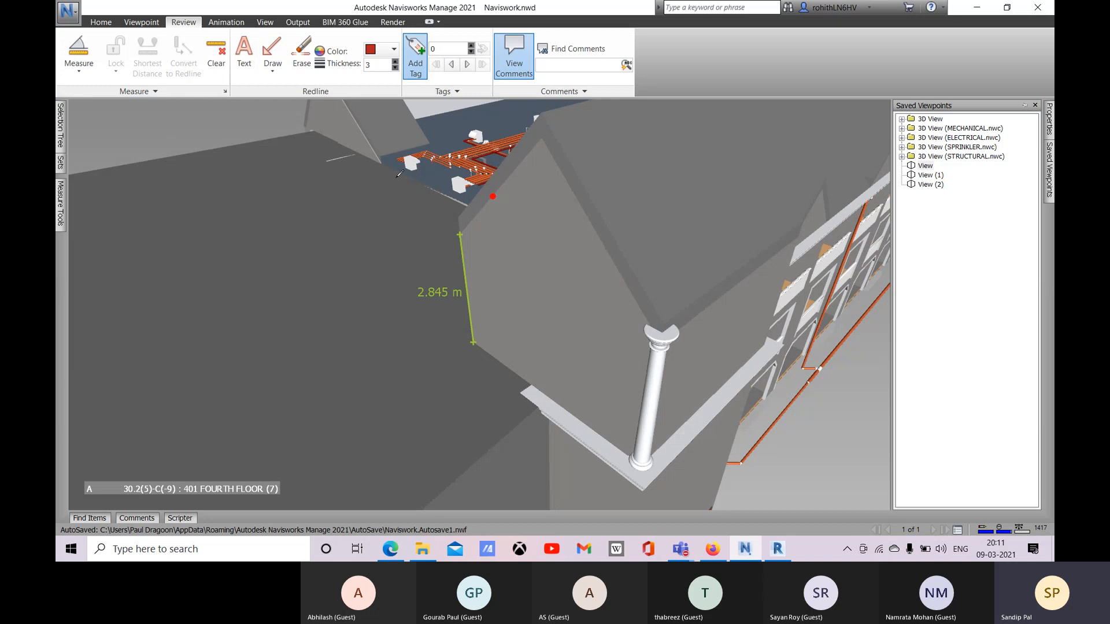
{"action": "left_click", "coordinate": [463, 231]}
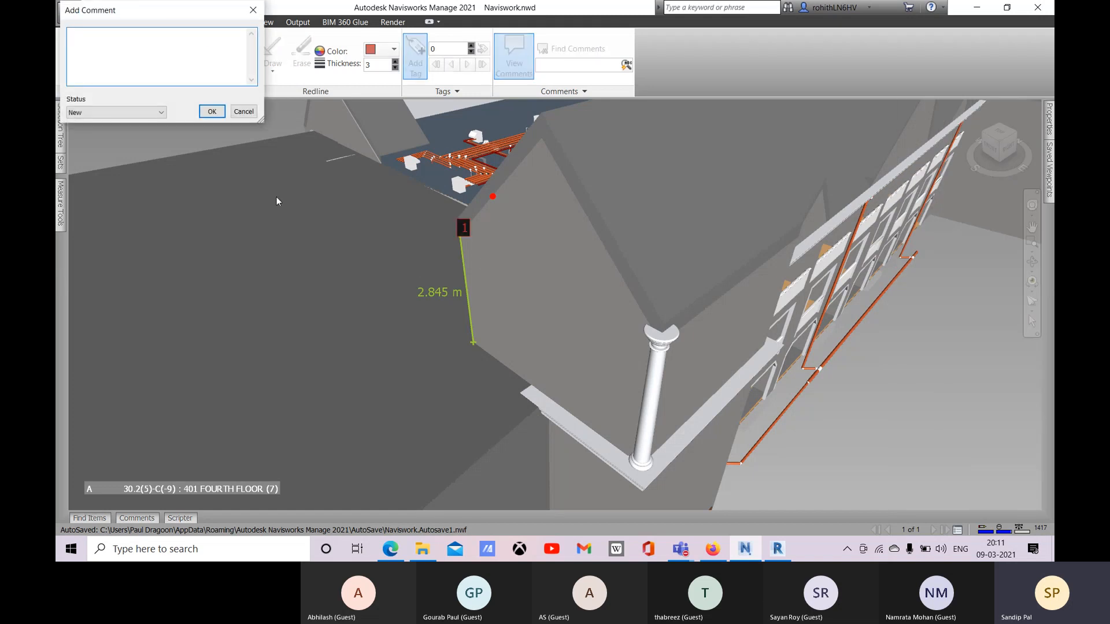
{"action": "left_click_drag", "start_coordinate": [124, 10], "coordinate": [209, 94]}
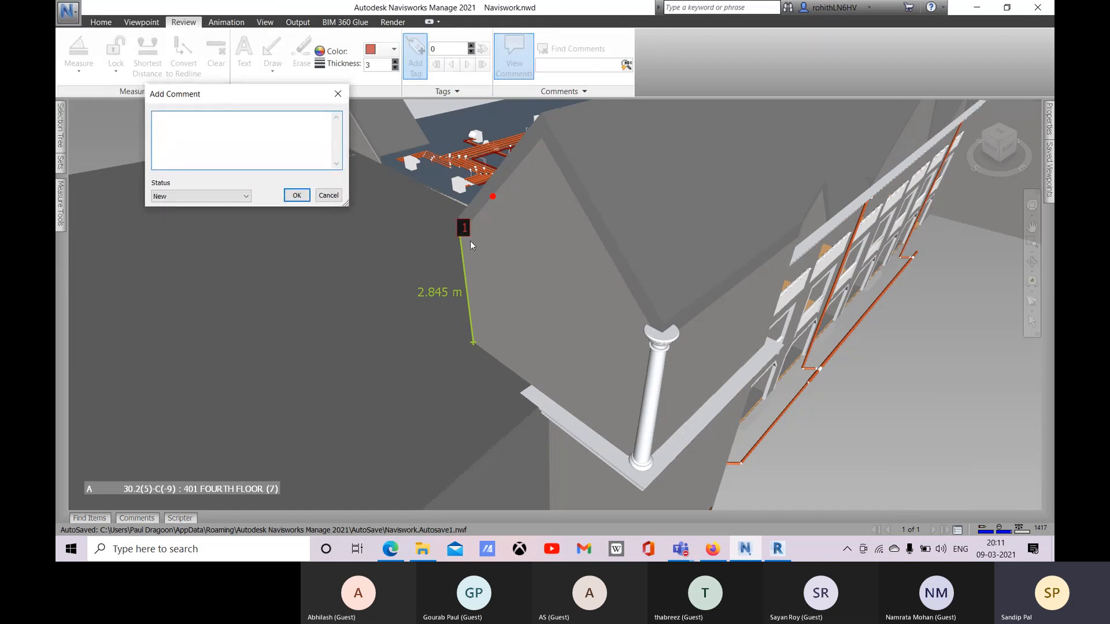
{"action": "left_click", "coordinate": [202, 197]}
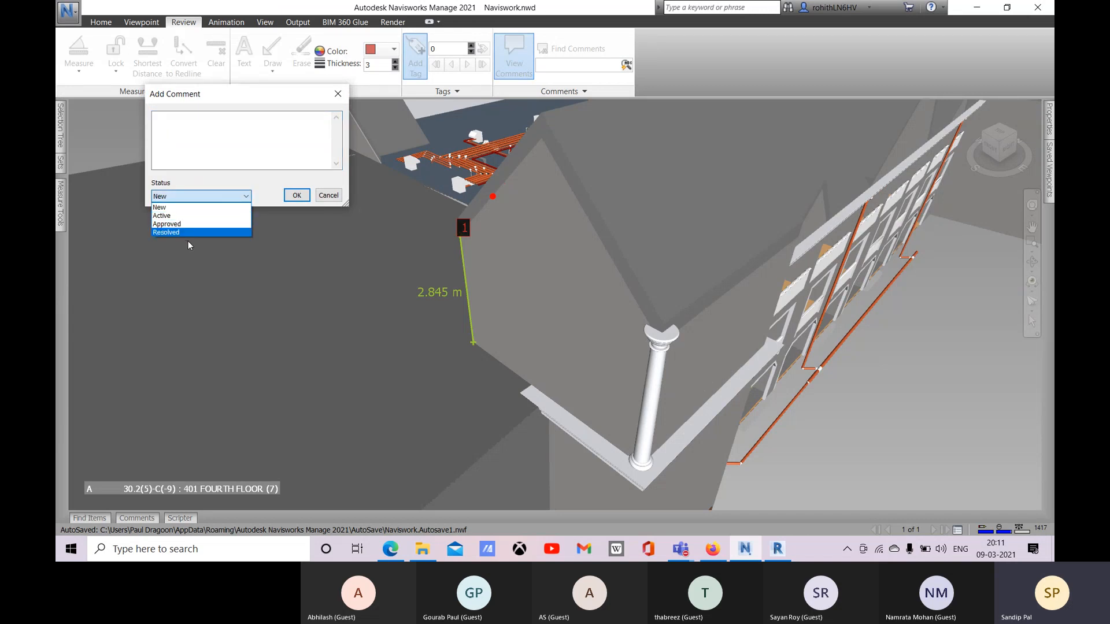
{"action": "left_click", "coordinate": [213, 148]}
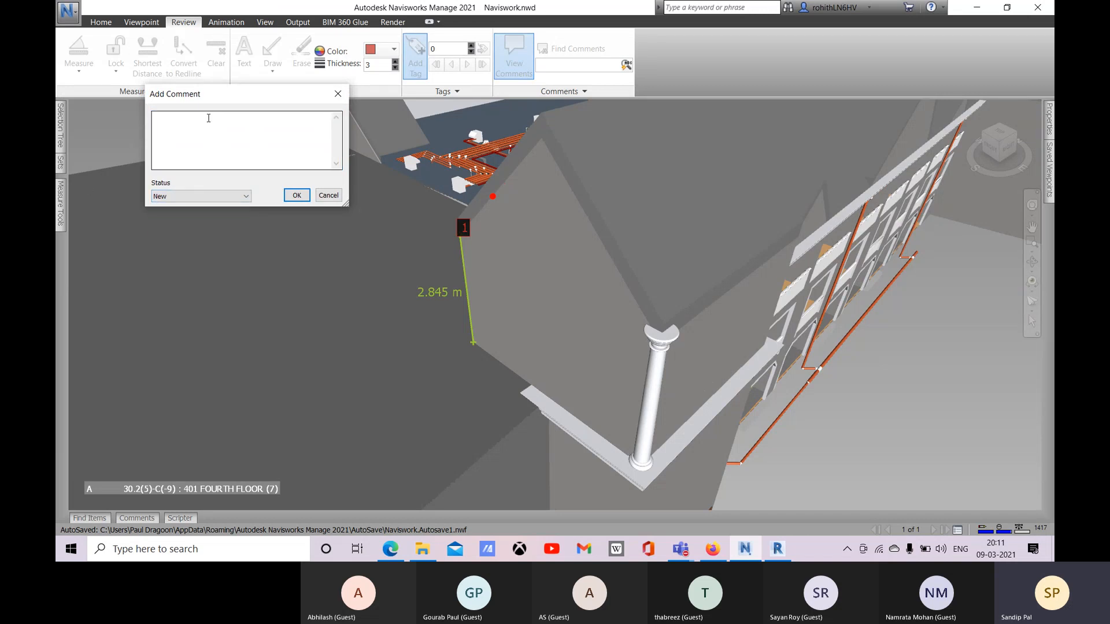
{"action": "left_click", "coordinate": [328, 196]}
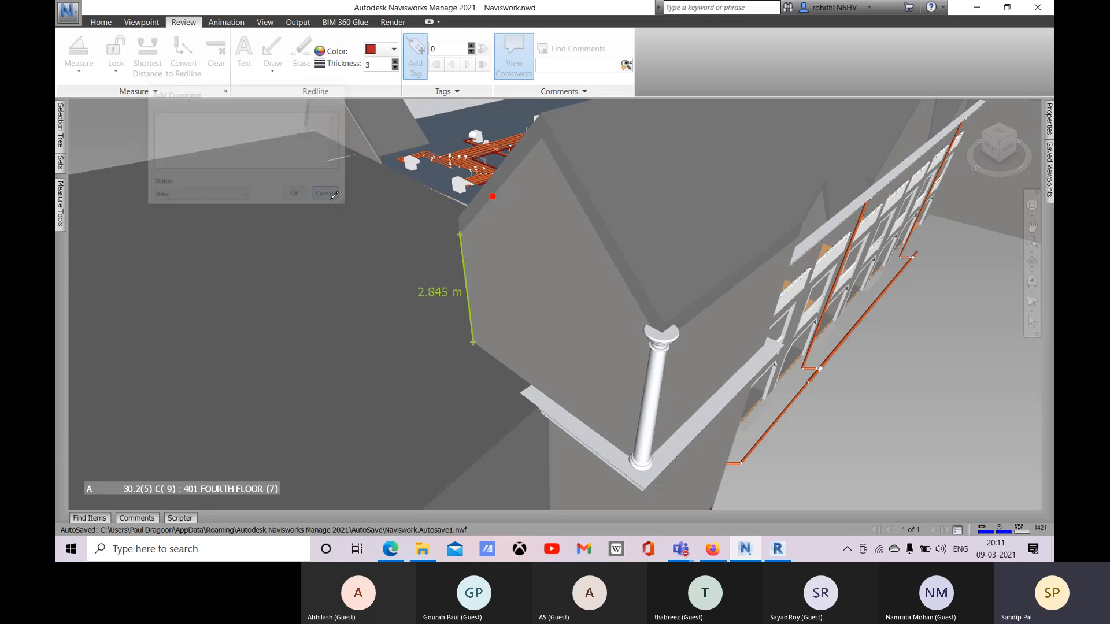
Step: Tag the column's capital below the gable with the comment "Arch column" and the status Active
{"action": "left_click", "coordinate": [667, 341]}
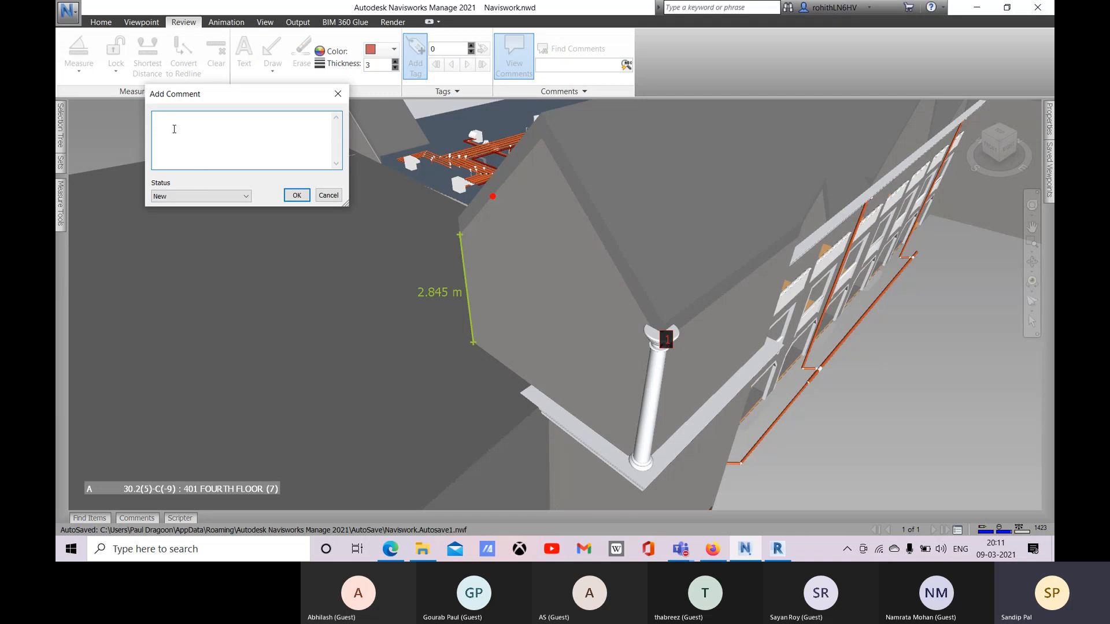
{"action": "left_click", "coordinate": [203, 196]}
{"action": "left_click", "coordinate": [186, 216]}
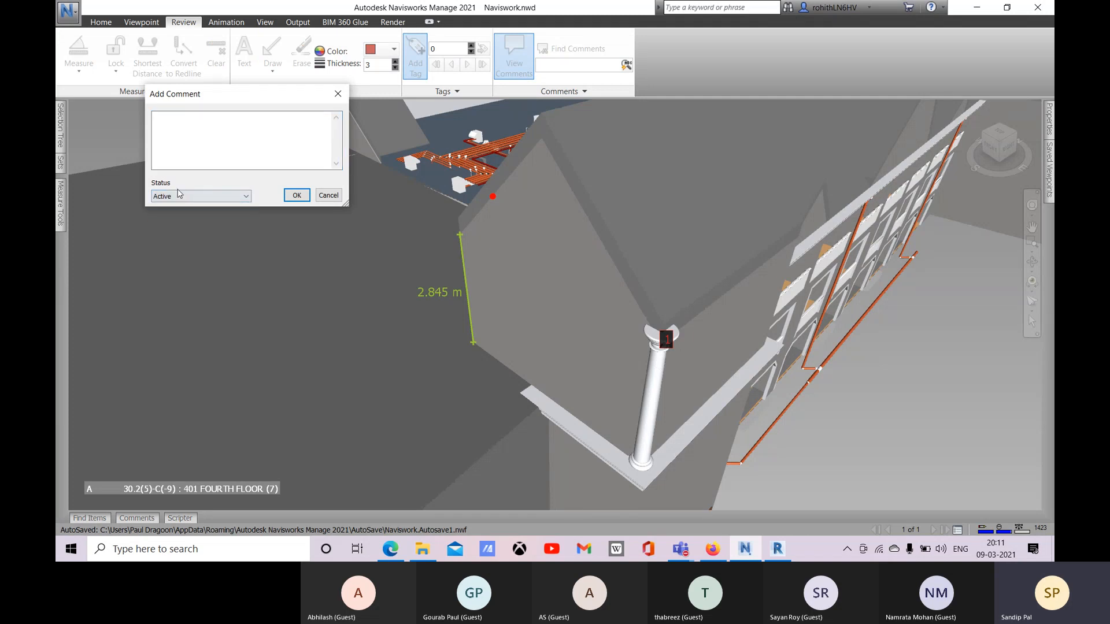
{"action": "left_click", "coordinate": [173, 123]}
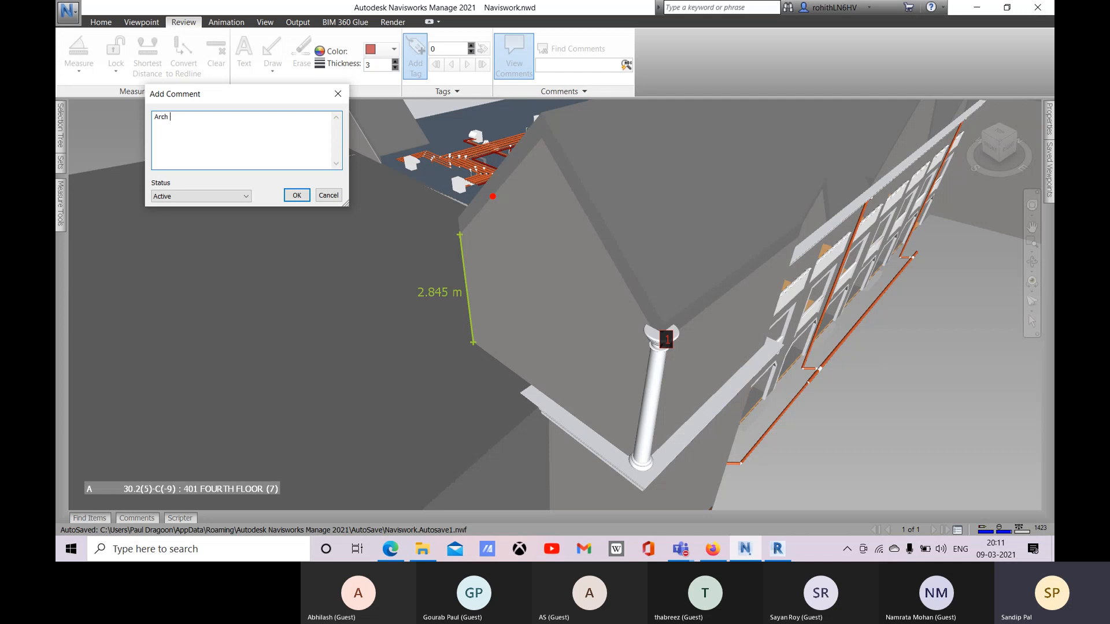
{"action": "type", "text": "Arch column"}
{"action": "left_click", "coordinate": [296, 195]}
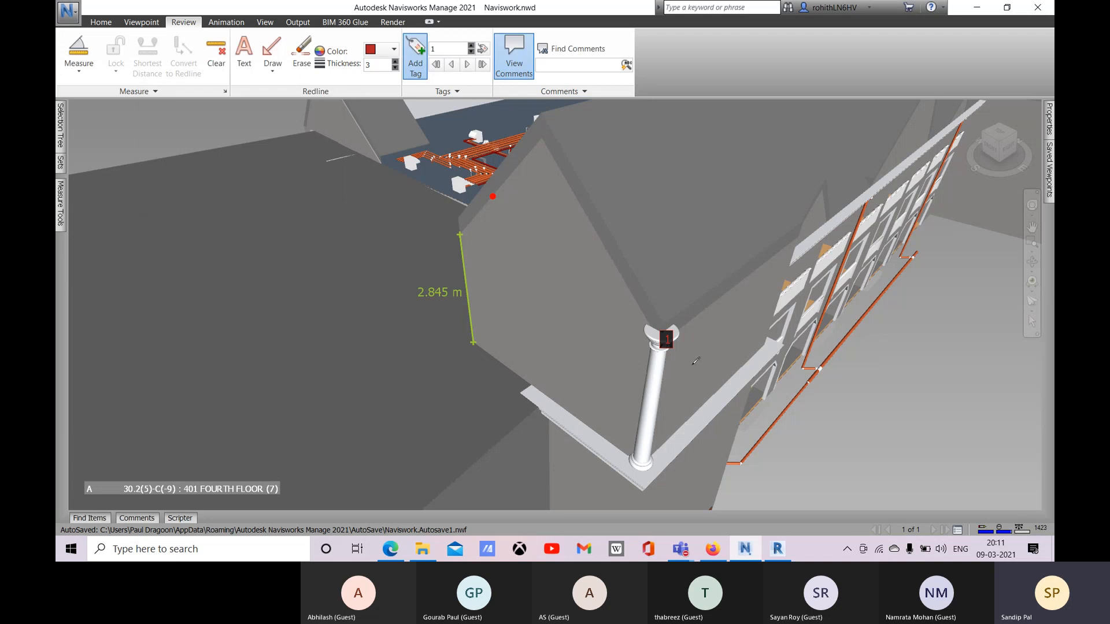
Step: Reopen the saved viewpoint View to check the tag on the column's capital
{"action": "right_click", "coordinate": [340, 252]}
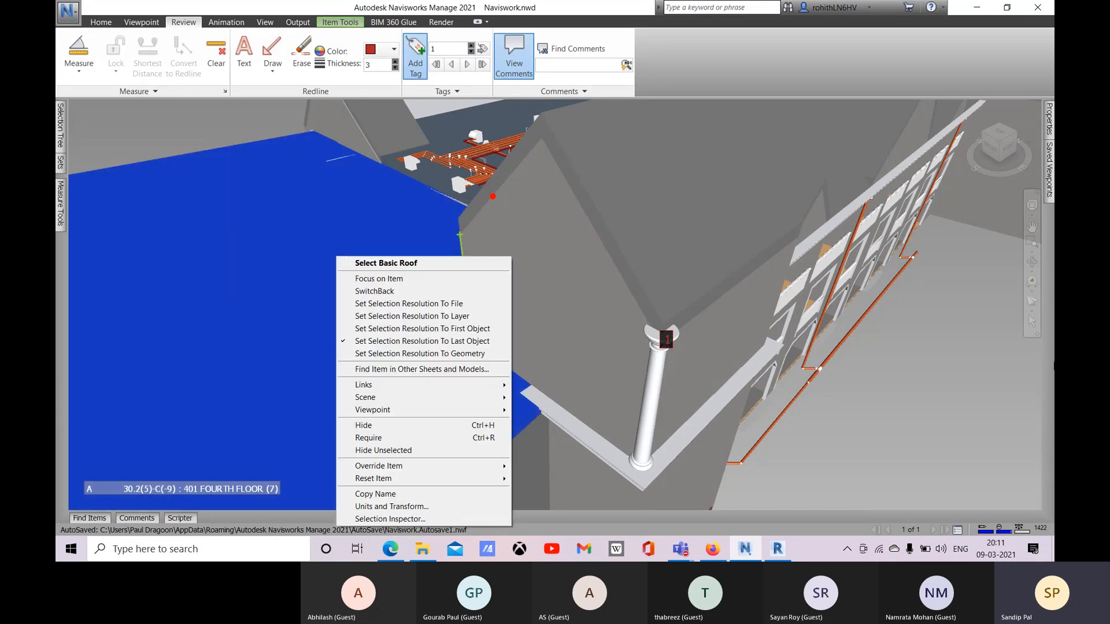
{"action": "key", "text": "Escape"}
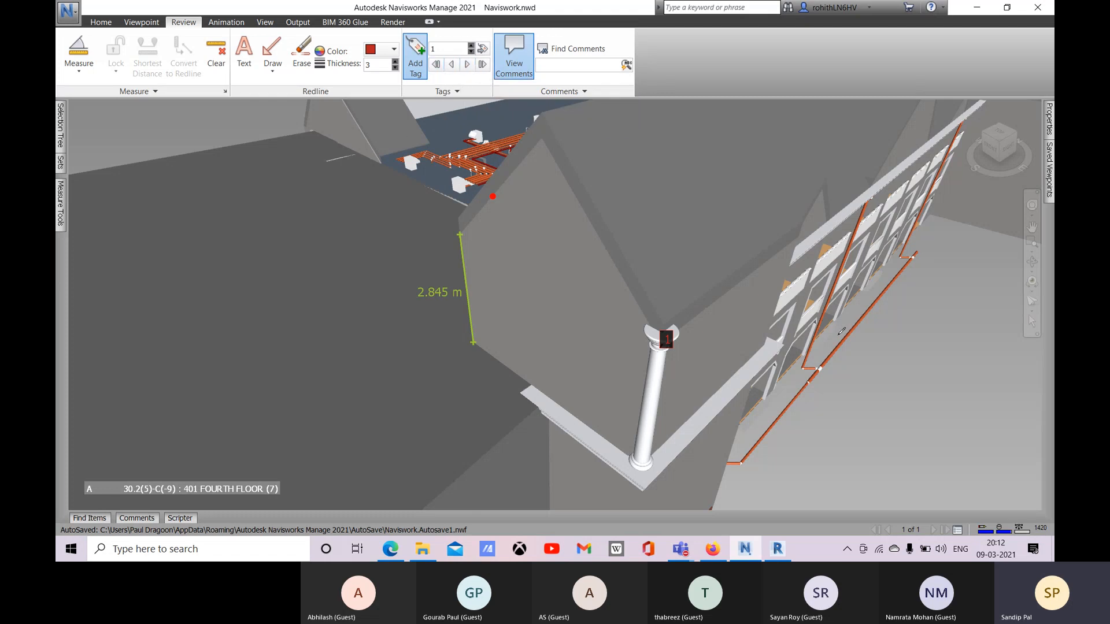
{"action": "mouse_move", "coordinate": [1048, 185]}
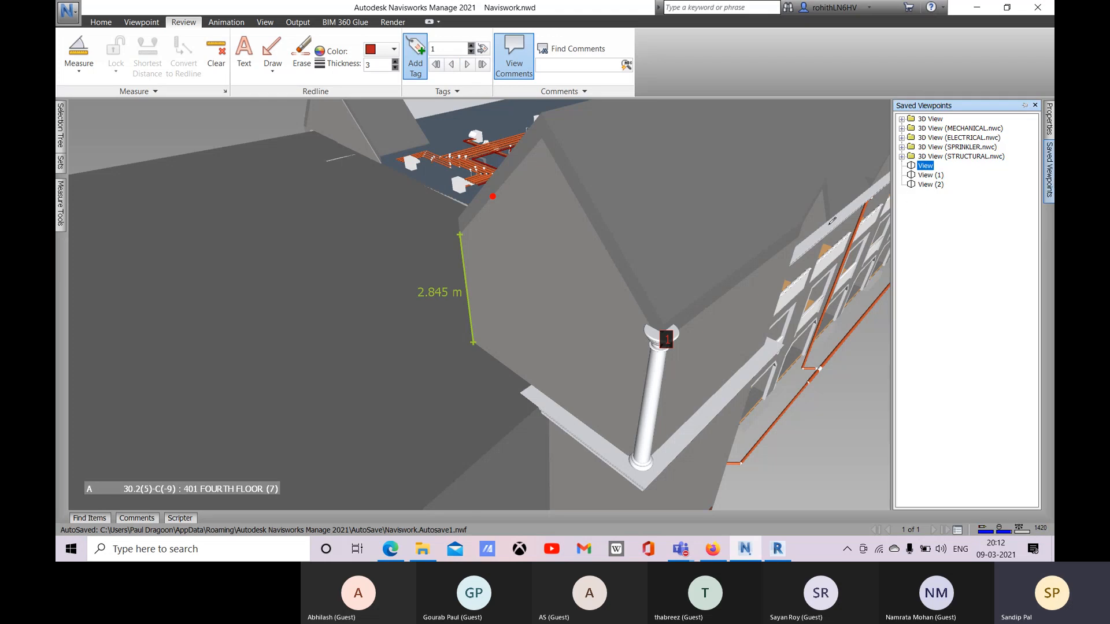
{"action": "left_click", "coordinate": [924, 165]}
{"action": "right_click", "coordinate": [657, 223]}
{"action": "left_click", "coordinate": [446, 92]}
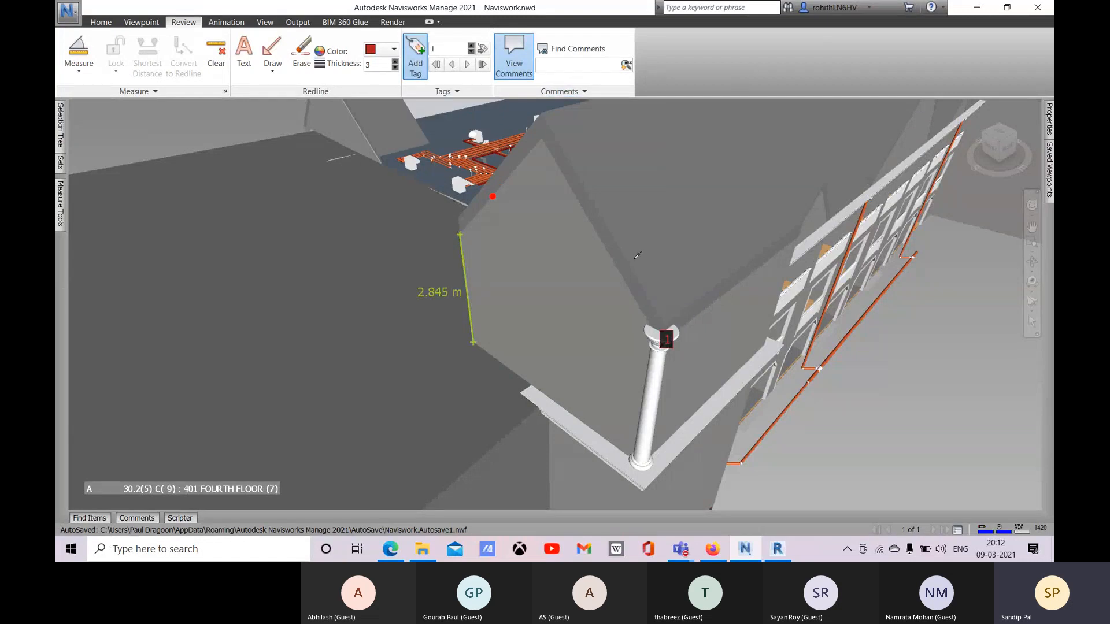
Step: Open the saved viewpoint 3D and switch to {3D}, both in the 3D View folder, to see the whole building
{"action": "left_click", "coordinate": [101, 22]}
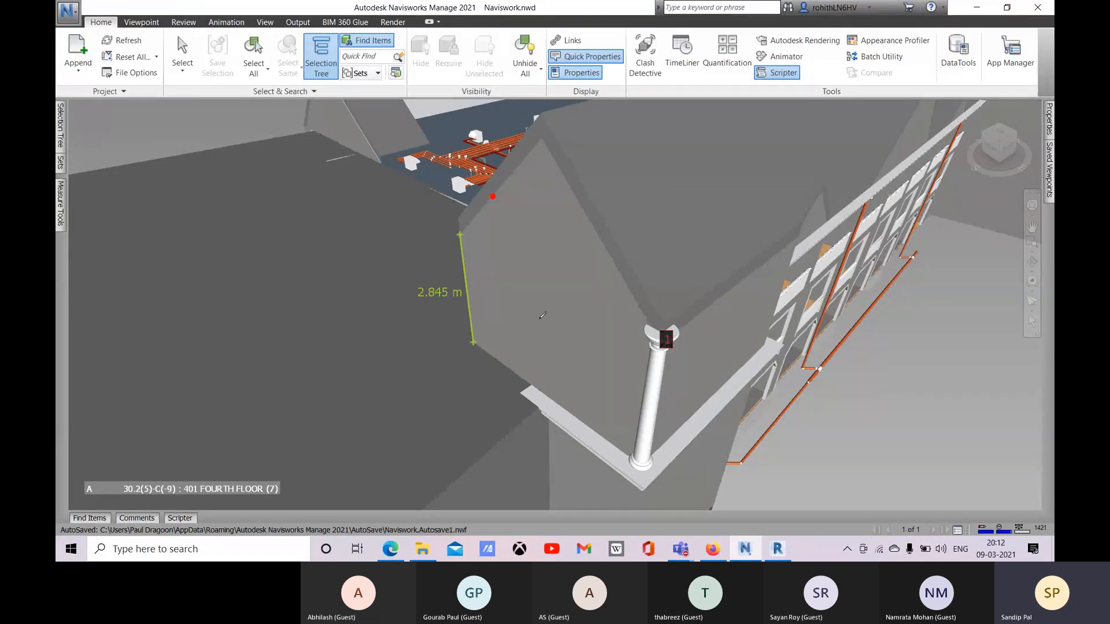
{"action": "scroll", "coordinate": [678, 324], "scroll_direction": "down", "scroll_amount": 1}
{"action": "scroll", "coordinate": [678, 324], "scroll_direction": "down", "scroll_amount": 1}
{"action": "left_click", "coordinate": [1048, 170]}
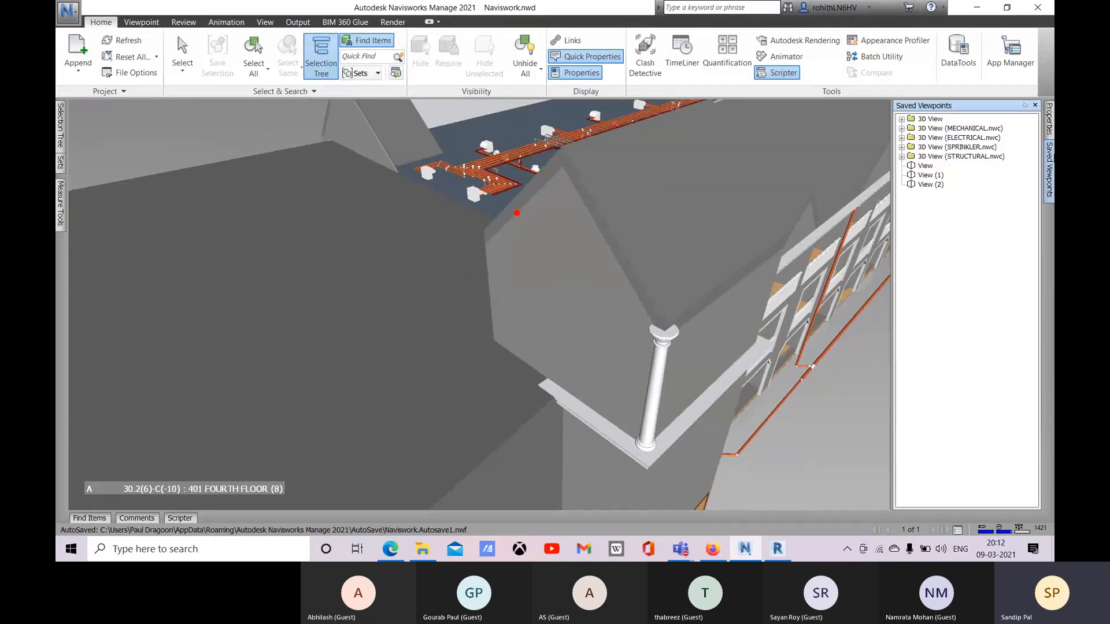
{"action": "left_click", "coordinate": [927, 119]}
{"action": "double_click", "coordinate": [927, 119]}
{"action": "left_click", "coordinate": [931, 128]}
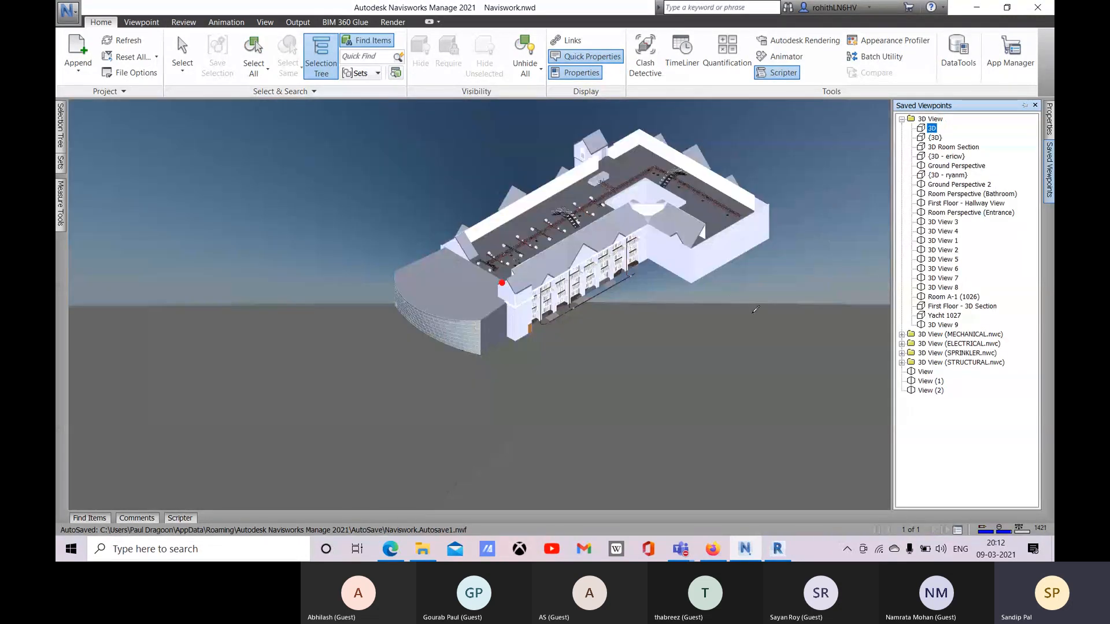
{"action": "left_click", "coordinate": [934, 137]}
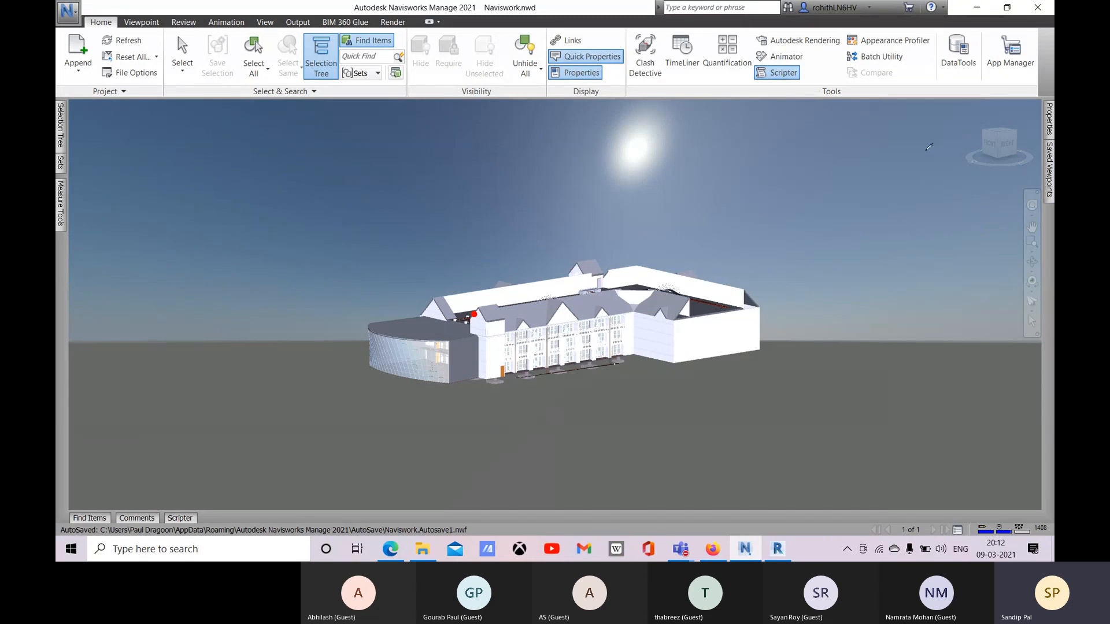
Step: Select the Curtain Wall Mullions in the selection tree and the curved wing's flat side wall in the model, and clear the selection
{"action": "left_click", "coordinate": [1032, 323]}
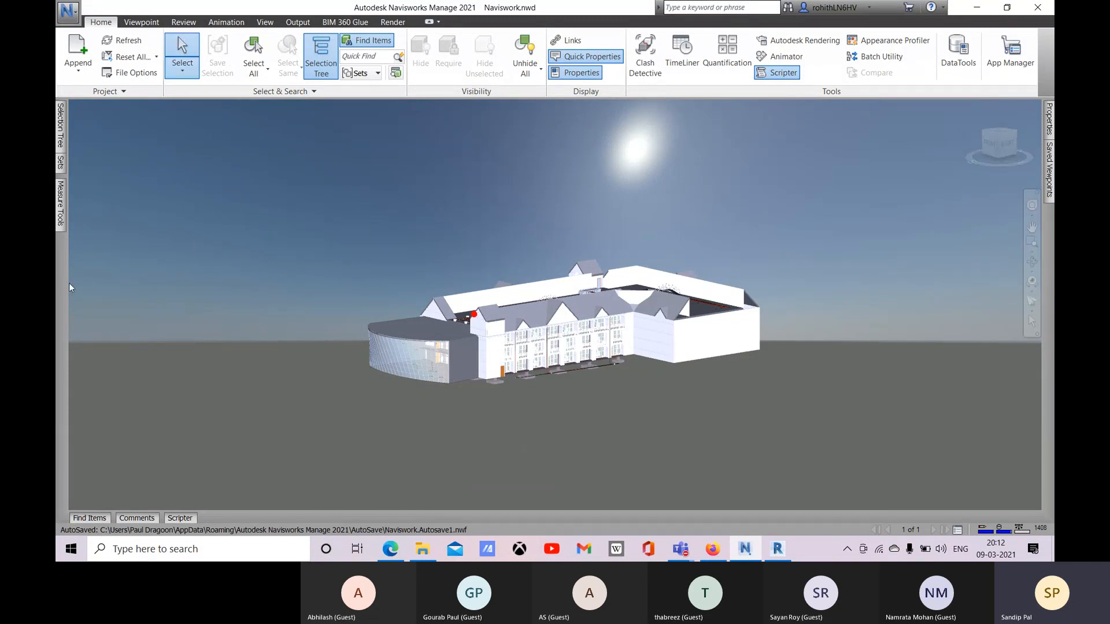
{"action": "left_click", "coordinate": [60, 125]}
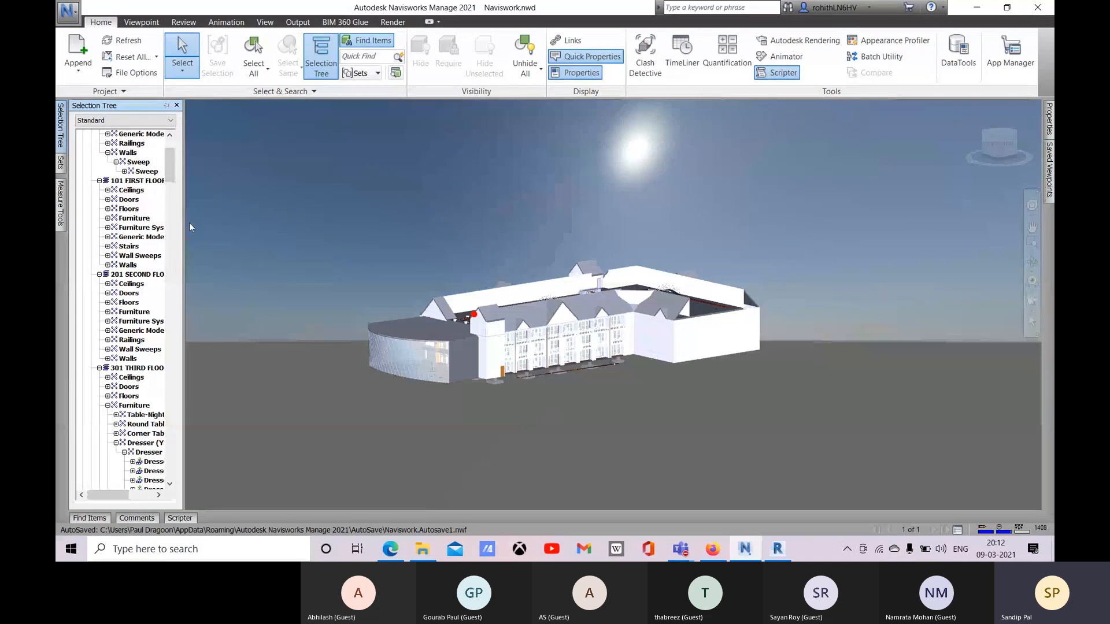
{"action": "left_click_drag", "start_coordinate": [185, 219], "coordinate": [213, 213]}
{"action": "scroll", "coordinate": [89, 198], "scroll_direction": "up", "scroll_amount": 3}
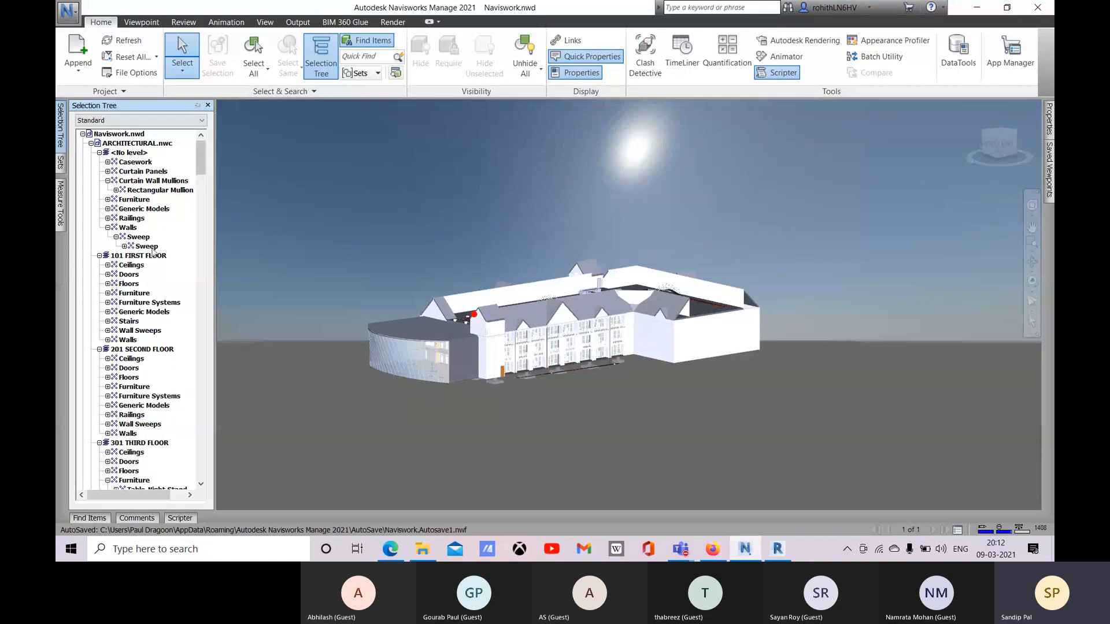
{"action": "left_click", "coordinate": [135, 180]}
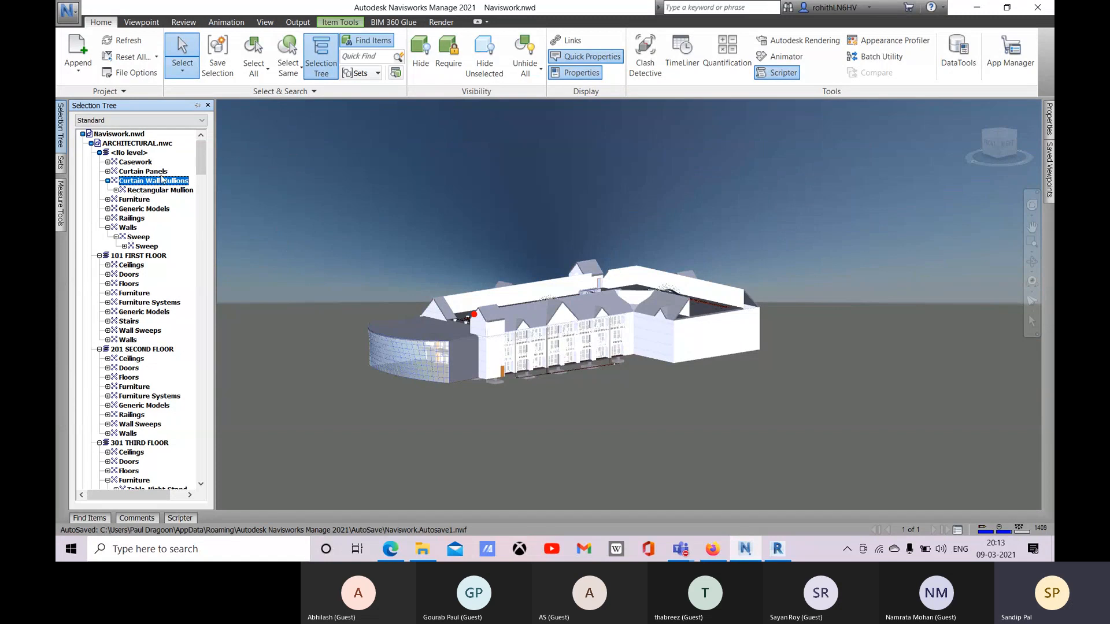
{"action": "left_click", "coordinate": [470, 355]}
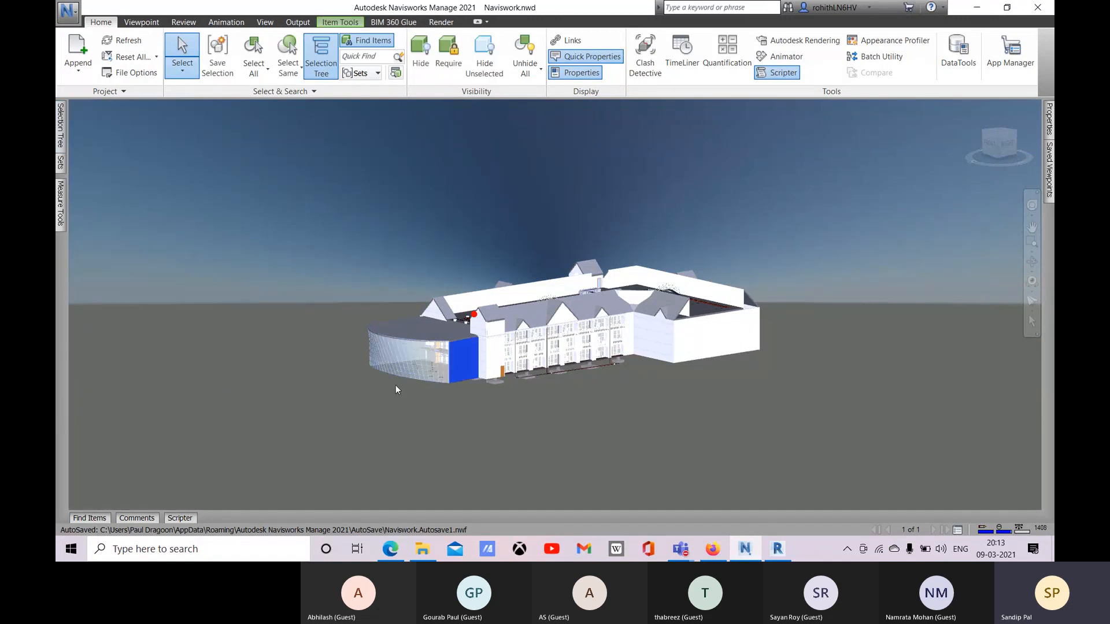
{"action": "left_click", "coordinate": [752, 352]}
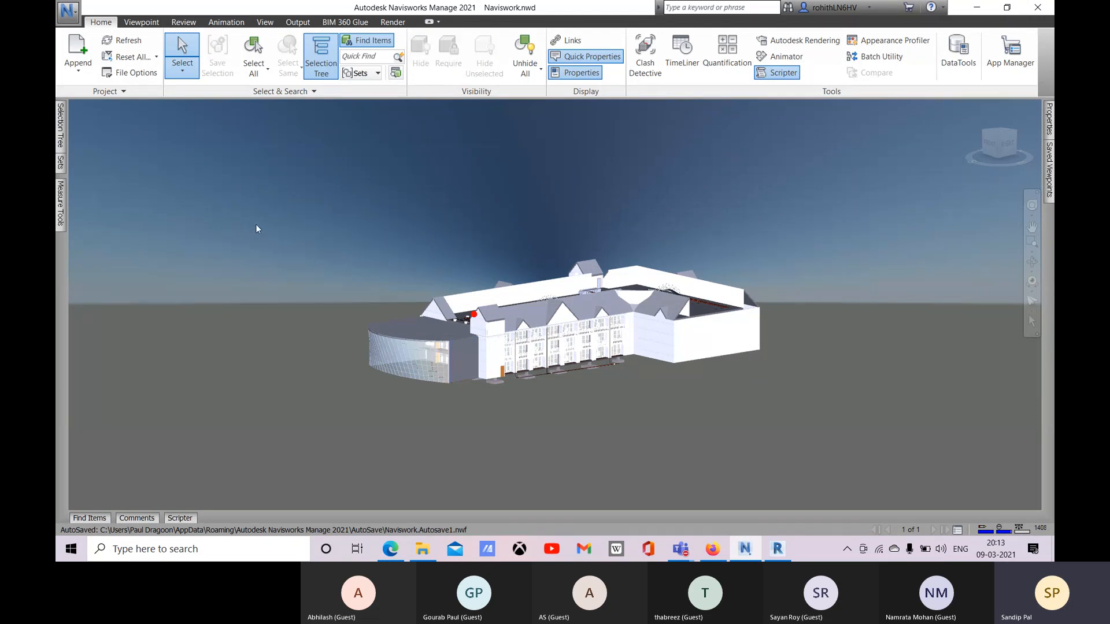
Step: Box-select the curved wing and the adjoining windowed facade with Select Box, and hide the selected items
{"action": "left_click", "coordinate": [184, 69]}
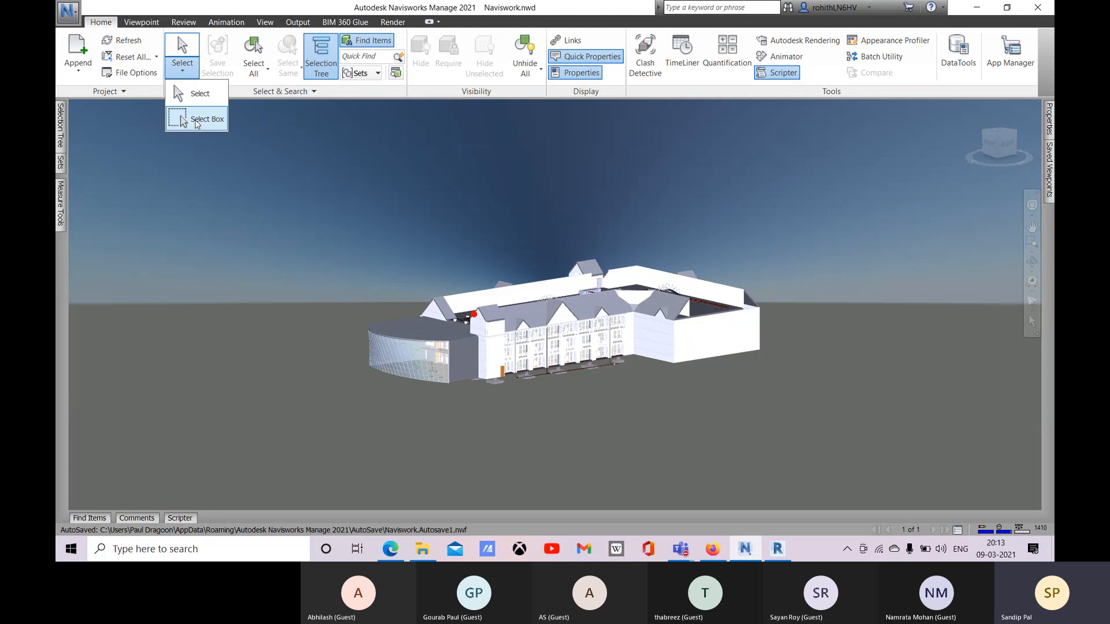
{"action": "left_click", "coordinate": [195, 120]}
{"action": "left_click_drag", "start_coordinate": [267, 236], "coordinate": [648, 401]}
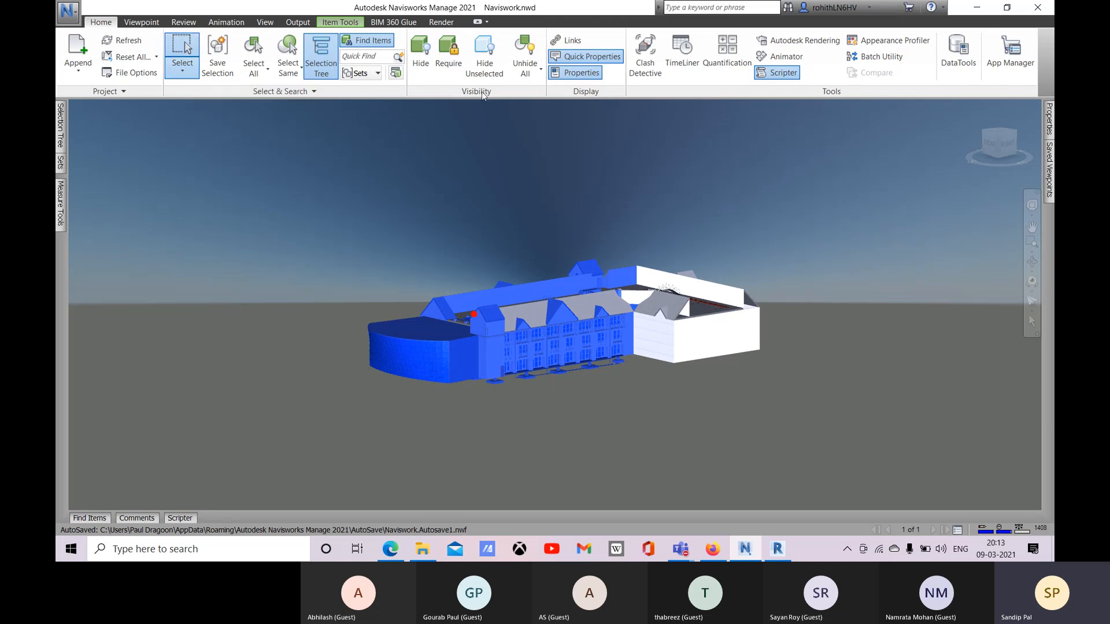
{"action": "left_click", "coordinate": [428, 72]}
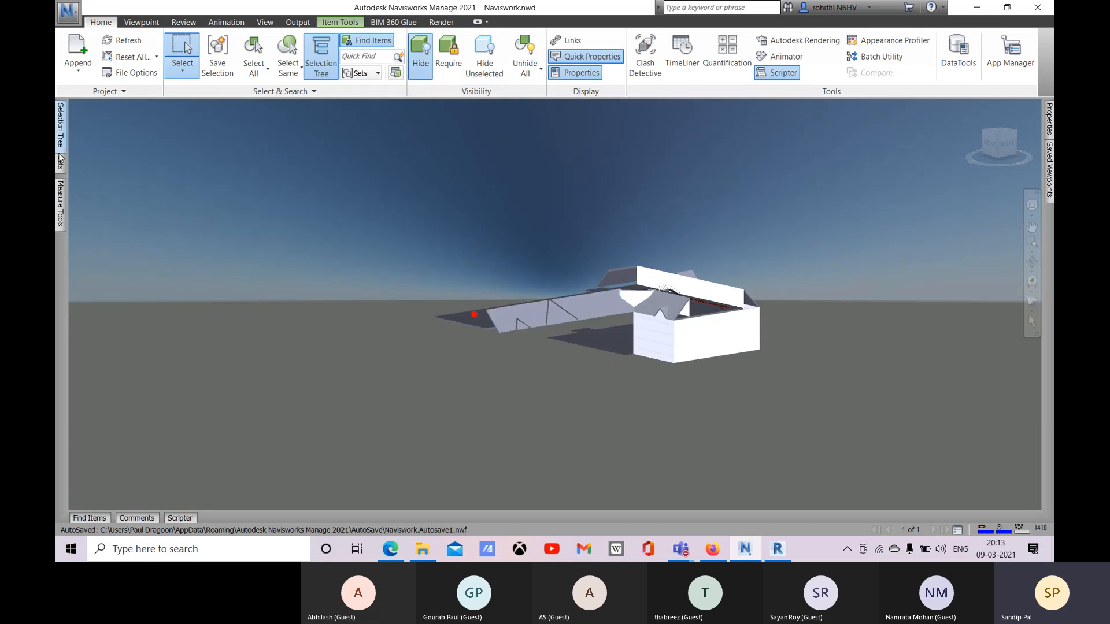
Step: Select the Duct Fittings under 101 FIRST FLOOR of MECHANICAL.nwc in the selection tree and hide all unselected items
{"action": "mouse_move", "coordinate": [61, 147]}
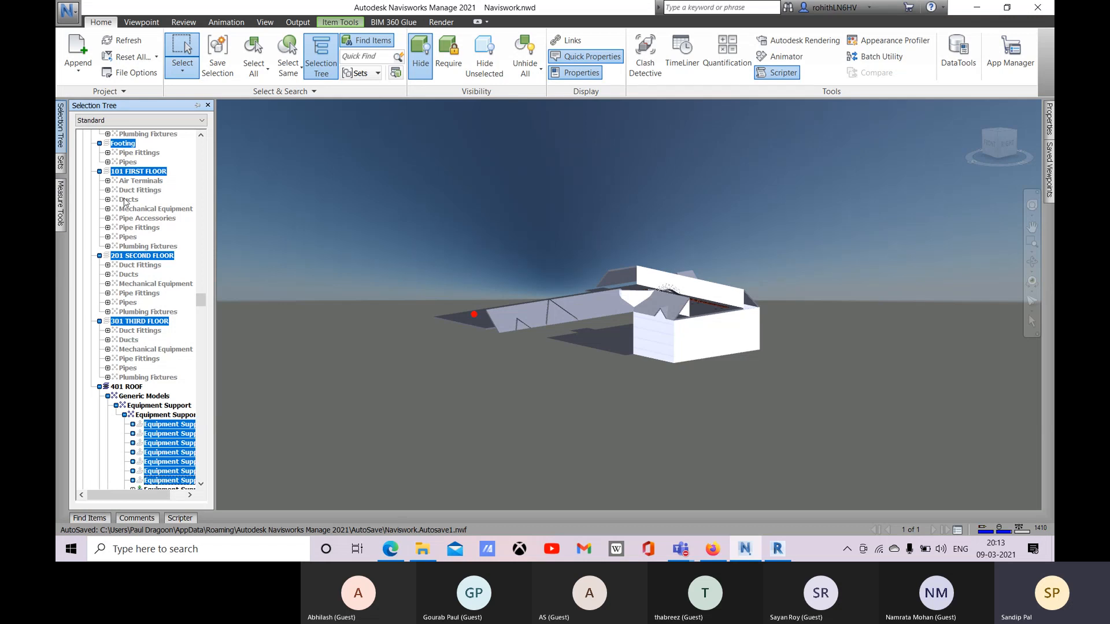
{"action": "left_click", "coordinate": [145, 209]}
{"action": "left_click", "coordinate": [137, 191]}
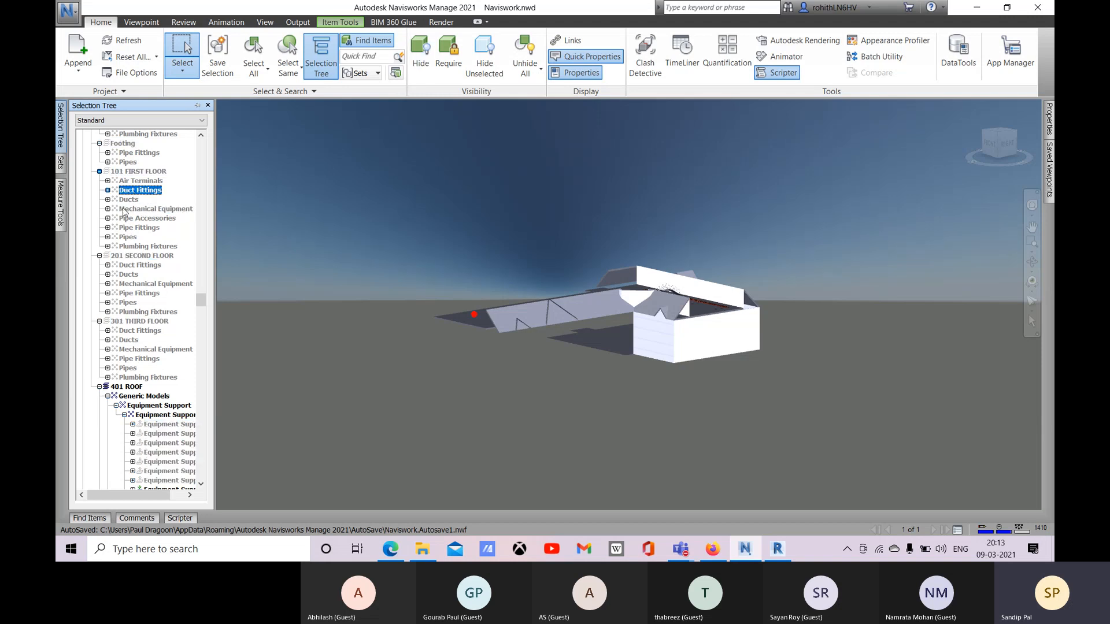
{"action": "scroll", "coordinate": [135, 242], "scroll_direction": "up", "scroll_amount": 3}
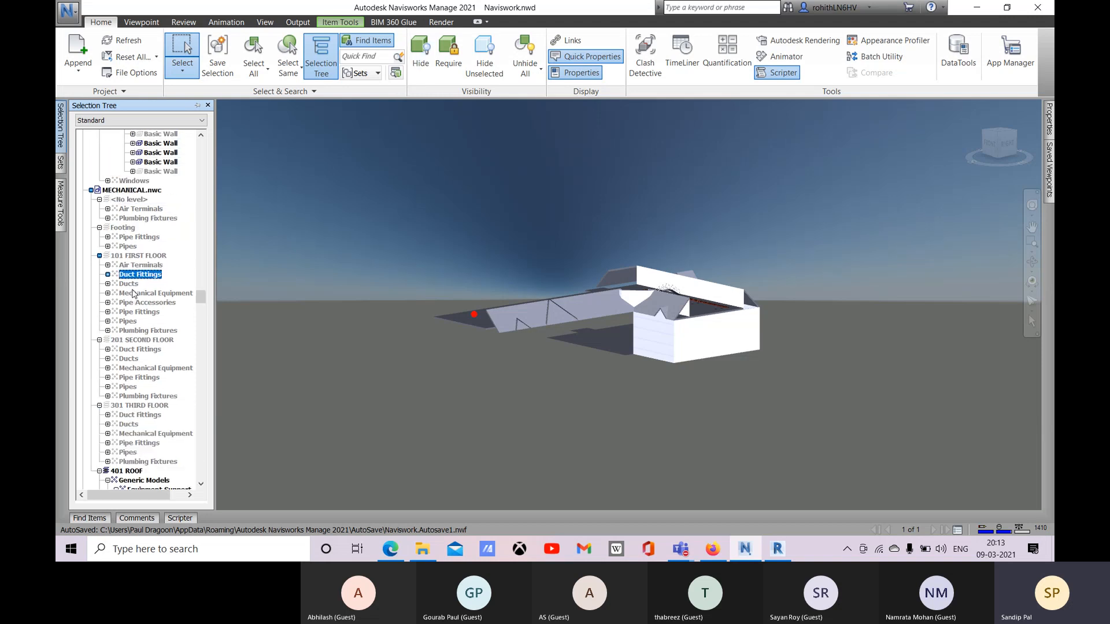
{"action": "right_click", "coordinate": [136, 279]}
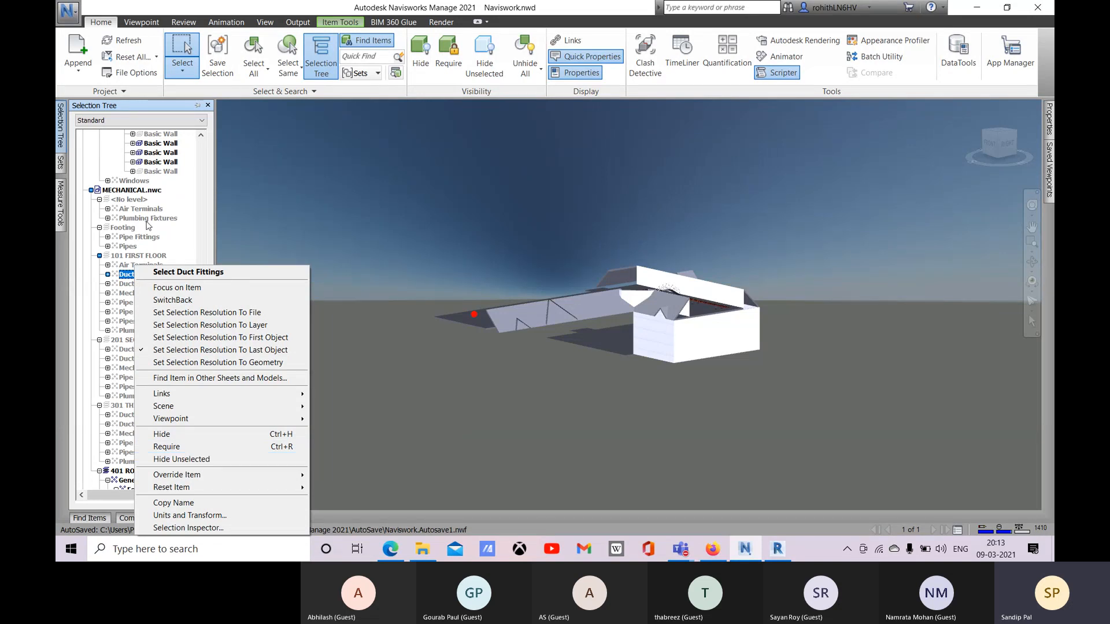
{"action": "scroll", "coordinate": [150, 228], "scroll_direction": "up", "scroll_amount": 3}
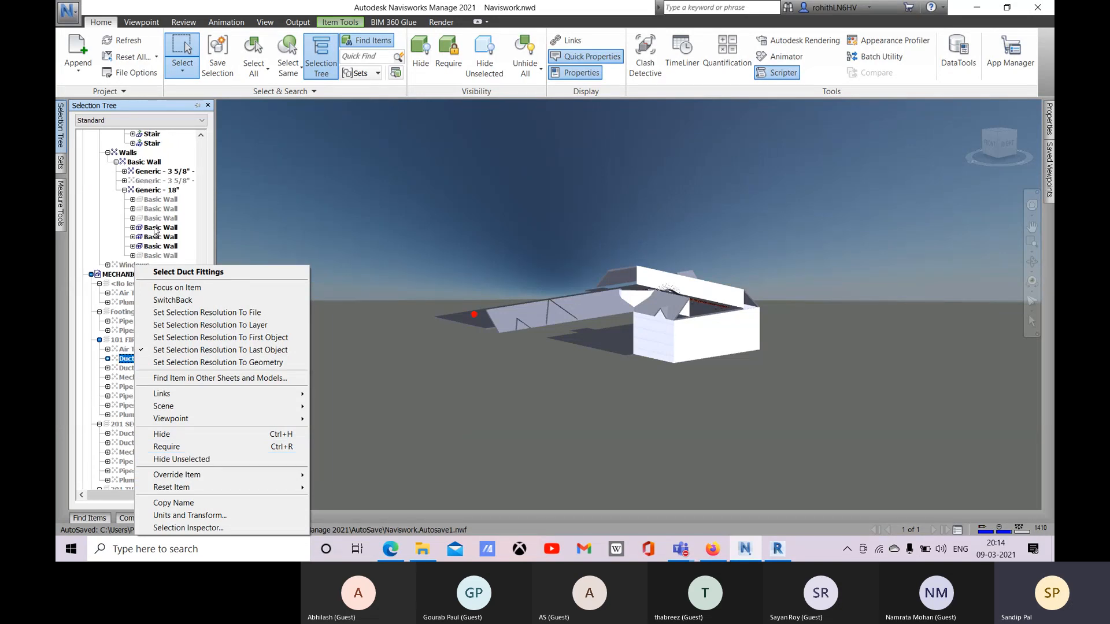
{"action": "left_click", "coordinate": [217, 460]}
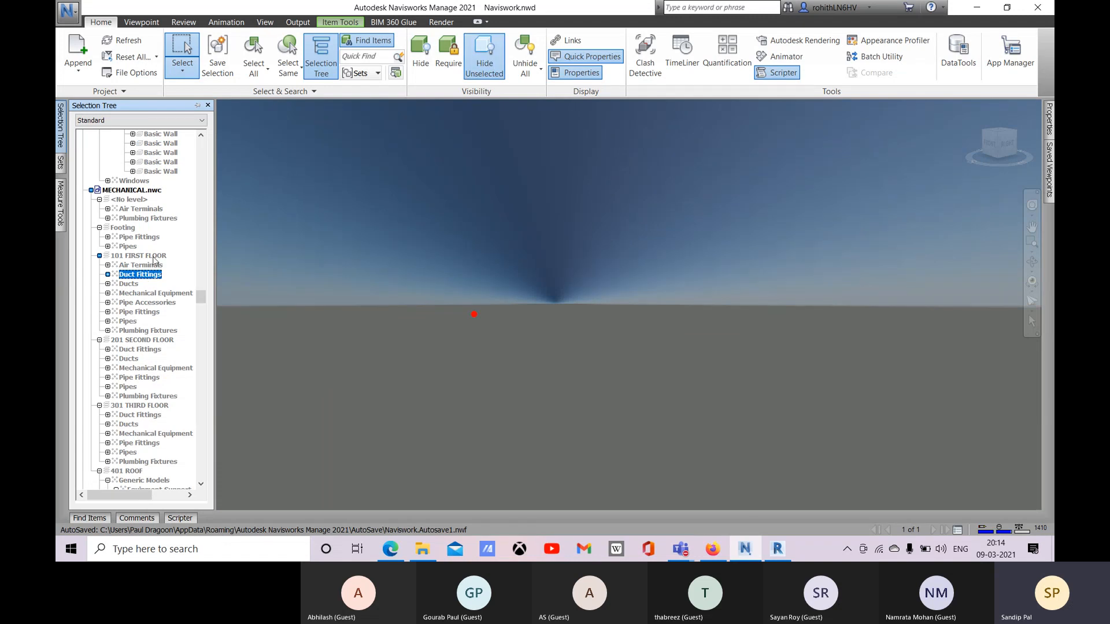
Step: Reveal all hidden items so the whole building is shown again
{"action": "left_click", "coordinate": [526, 68]}
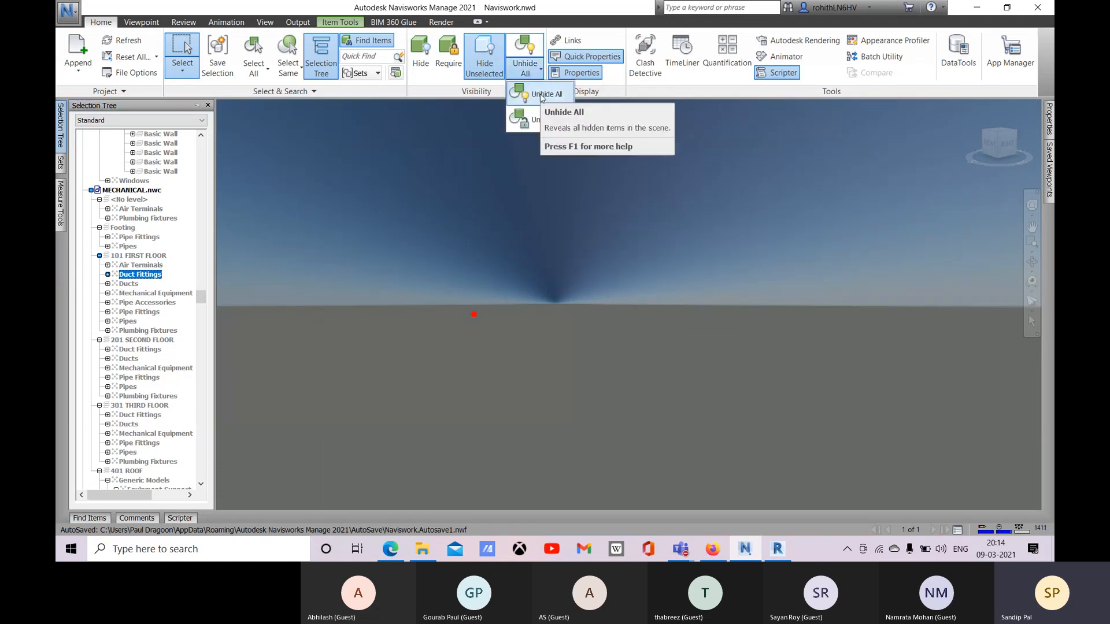
{"action": "left_click", "coordinate": [542, 94]}
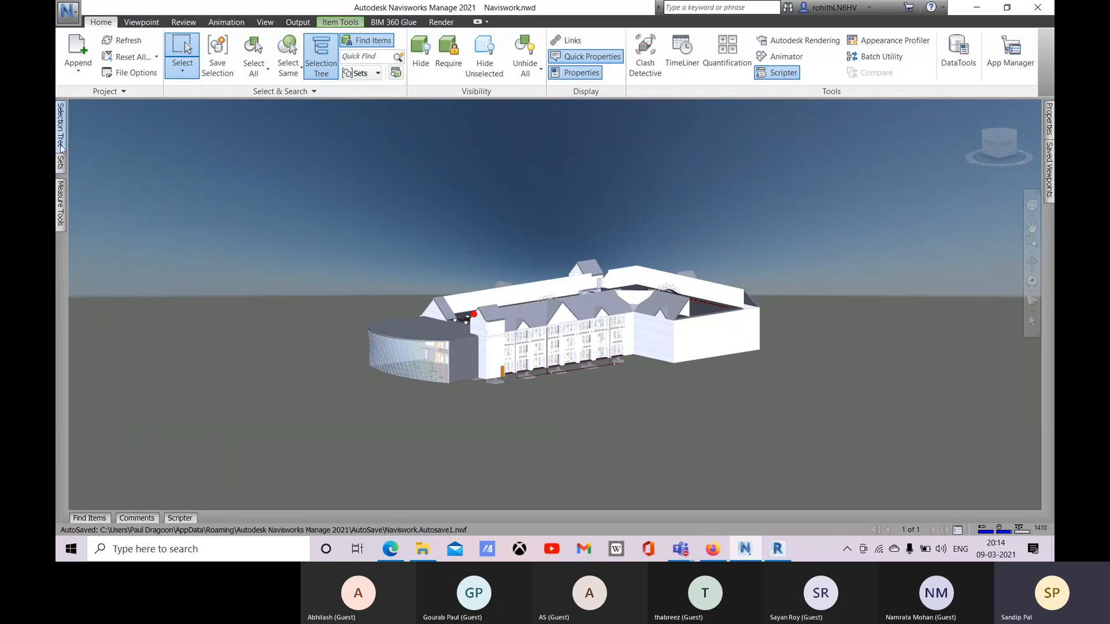
{"action": "scroll", "coordinate": [141, 283], "scroll_direction": "up", "scroll_amount": 10}
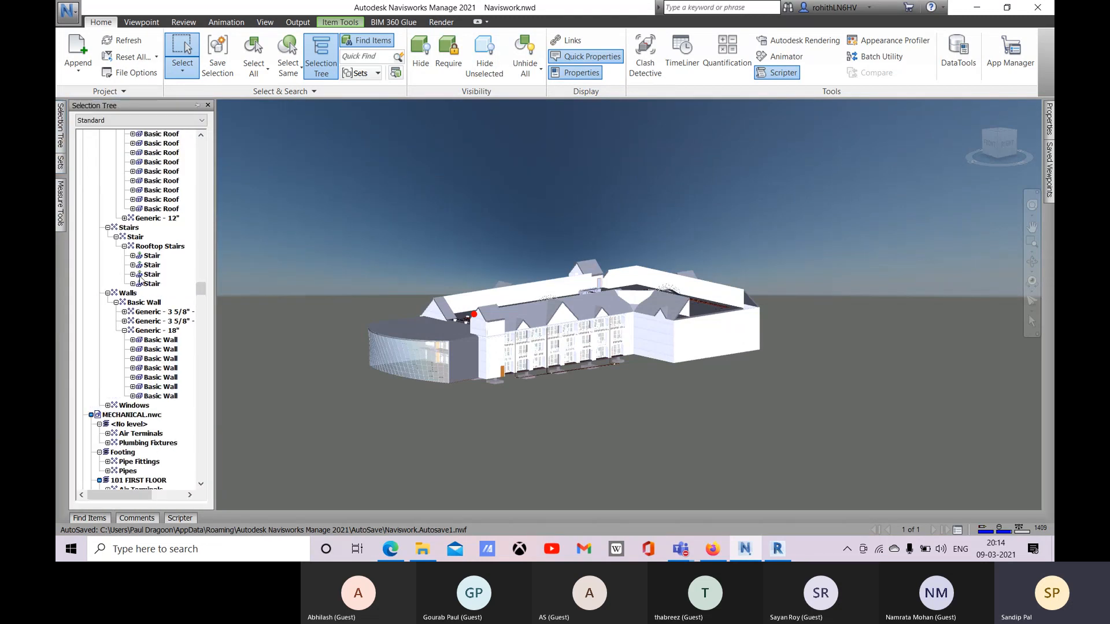
Step: View the selection tree as Sets and as Compact to compare how each one organises the model
{"action": "left_click", "coordinate": [128, 121]}
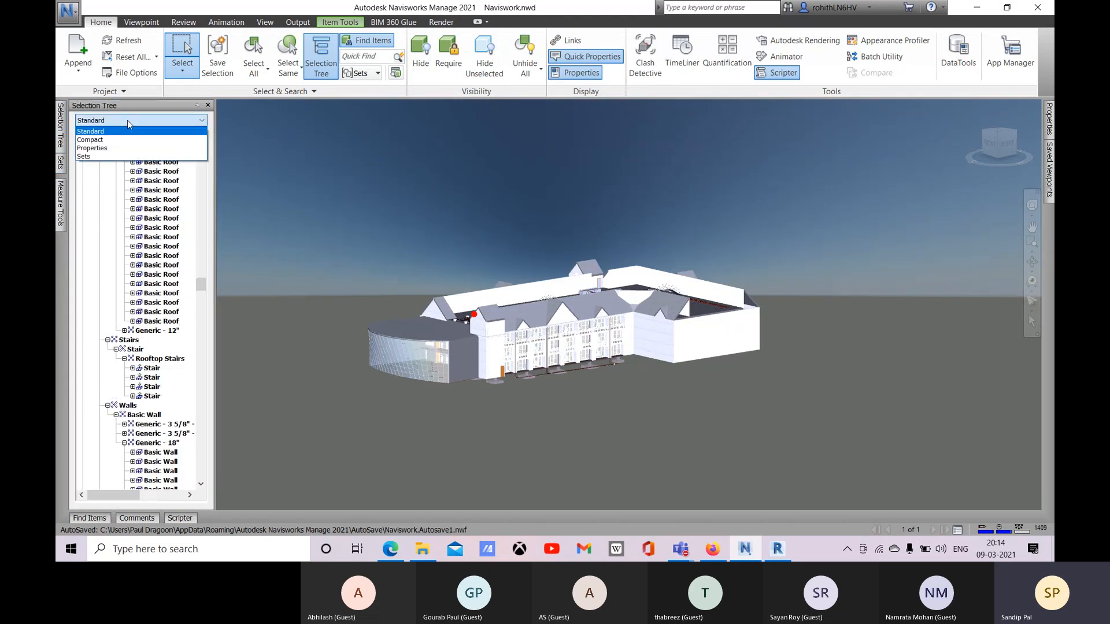
{"action": "left_click", "coordinate": [104, 157]}
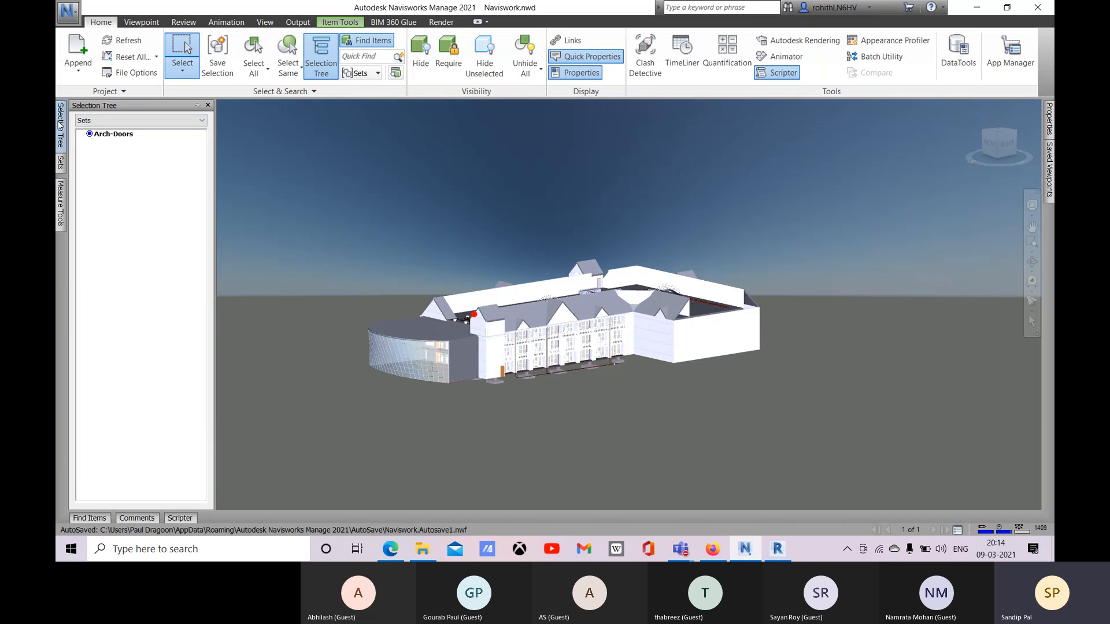
{"action": "left_click", "coordinate": [146, 121]}
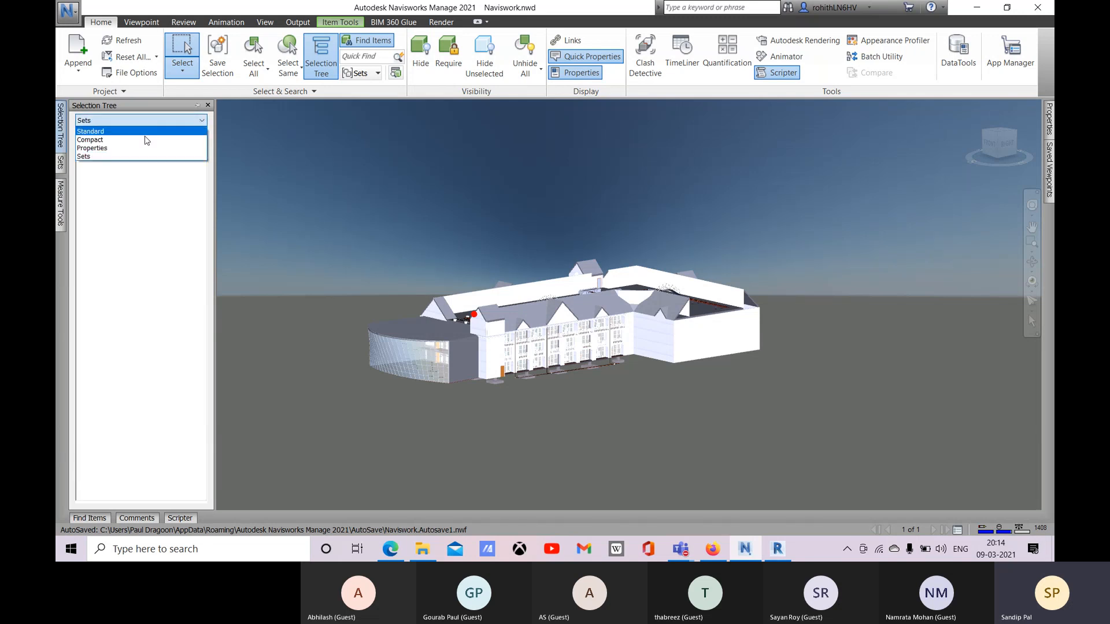
{"action": "left_click", "coordinate": [120, 142]}
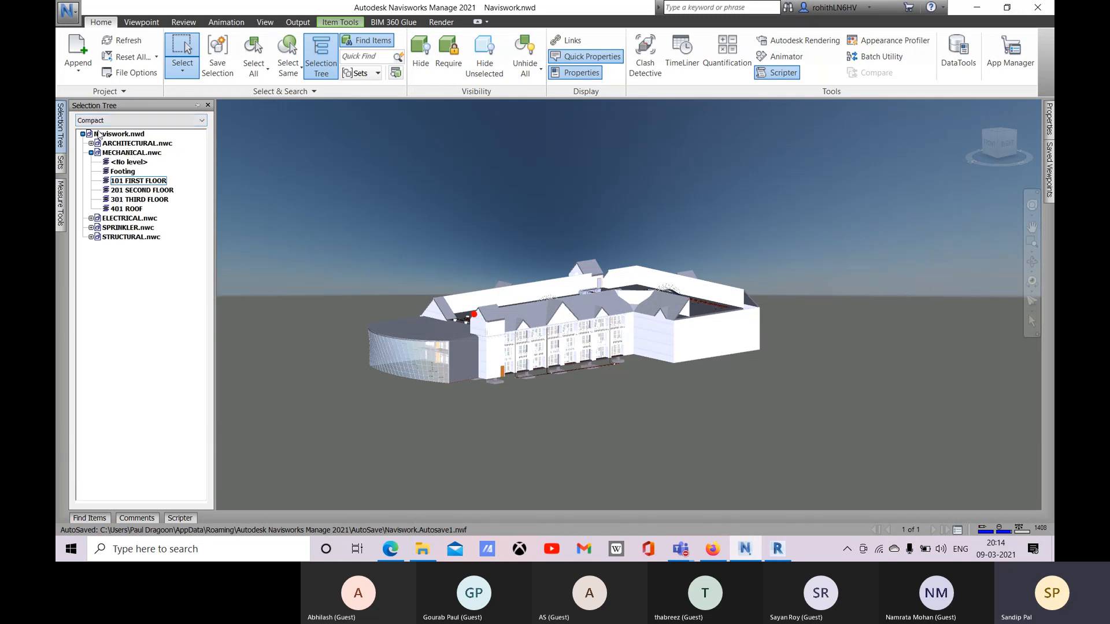
Step: Display the selection tree by Properties and look through the full list of property categories
{"action": "left_click", "coordinate": [139, 121]}
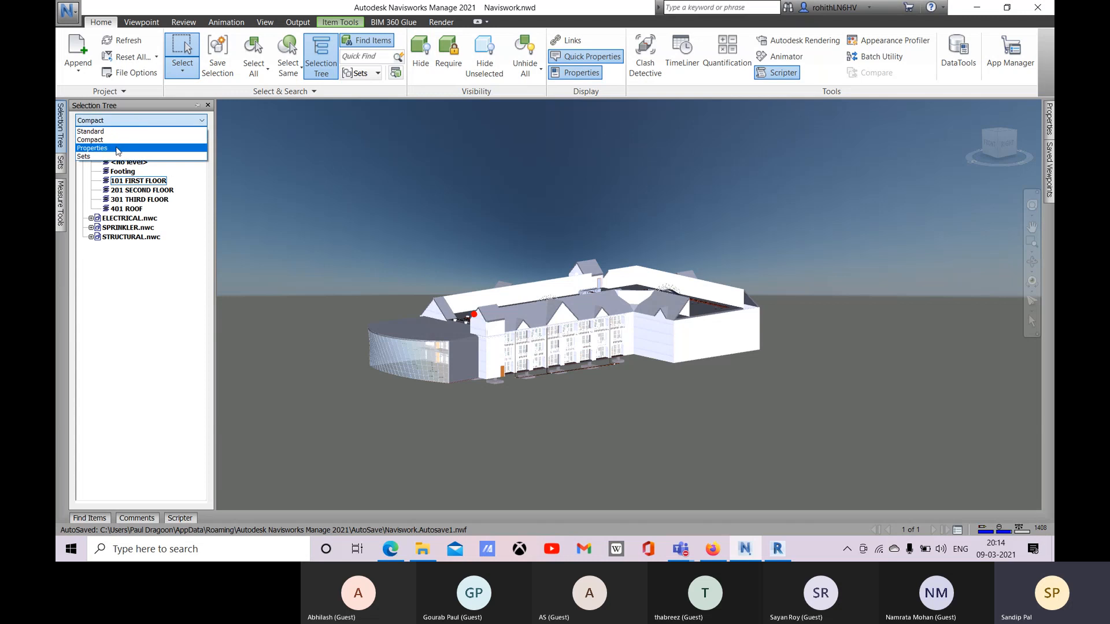
{"action": "left_click", "coordinate": [117, 149]}
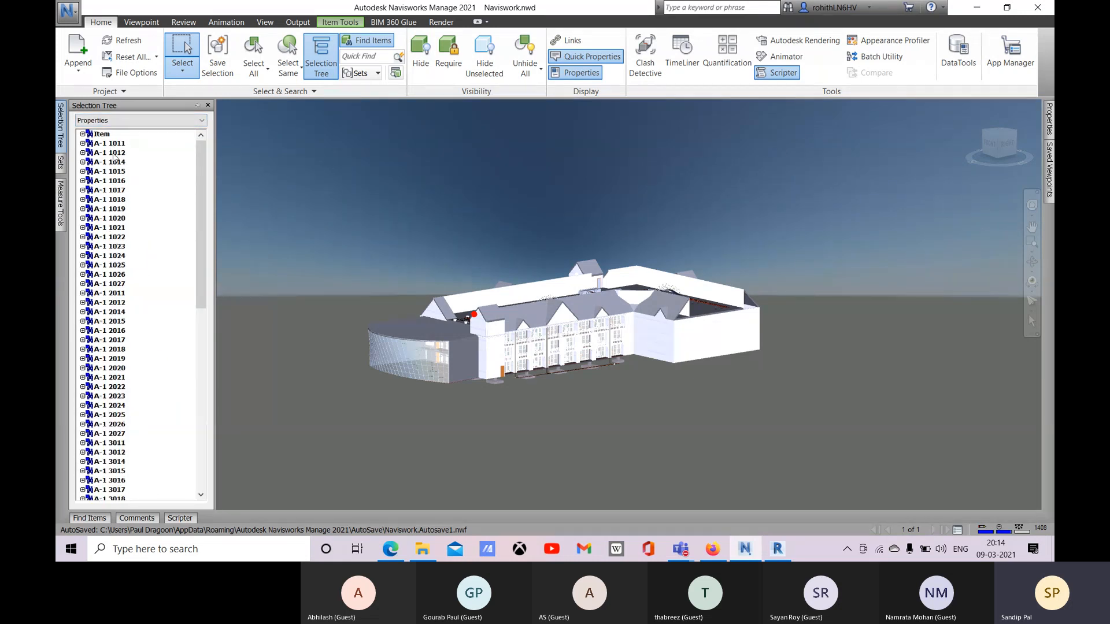
{"action": "scroll", "coordinate": [147, 325], "scroll_direction": "down", "scroll_amount": 10}
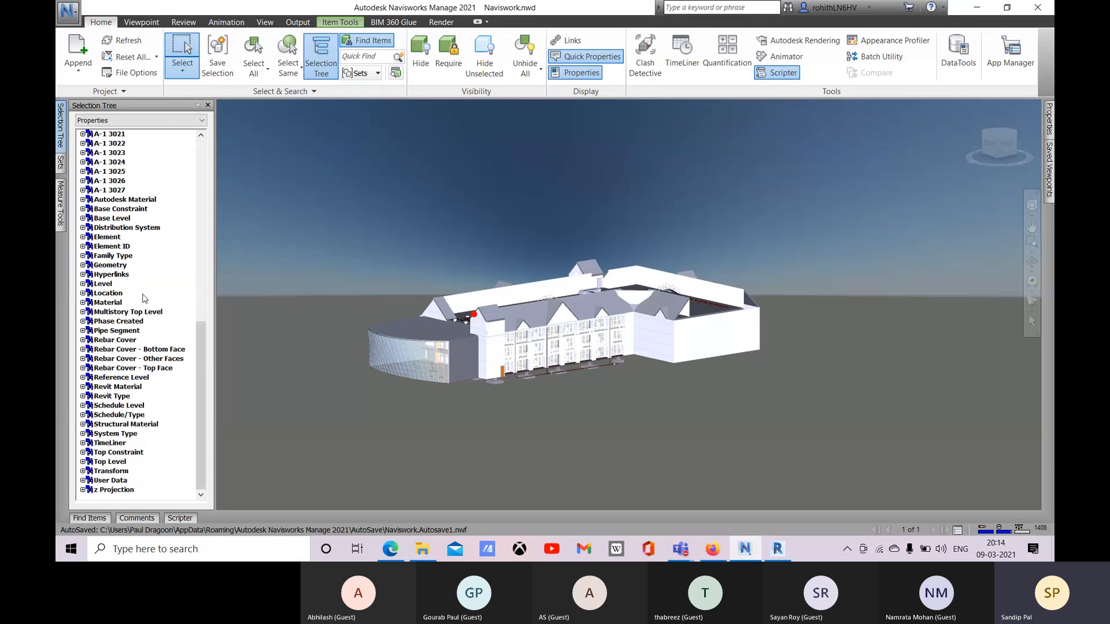
{"action": "scroll", "coordinate": [124, 201], "scroll_direction": "up", "scroll_amount": 8}
{"action": "scroll", "coordinate": [123, 200], "scroll_direction": "up", "scroll_amount": 6}
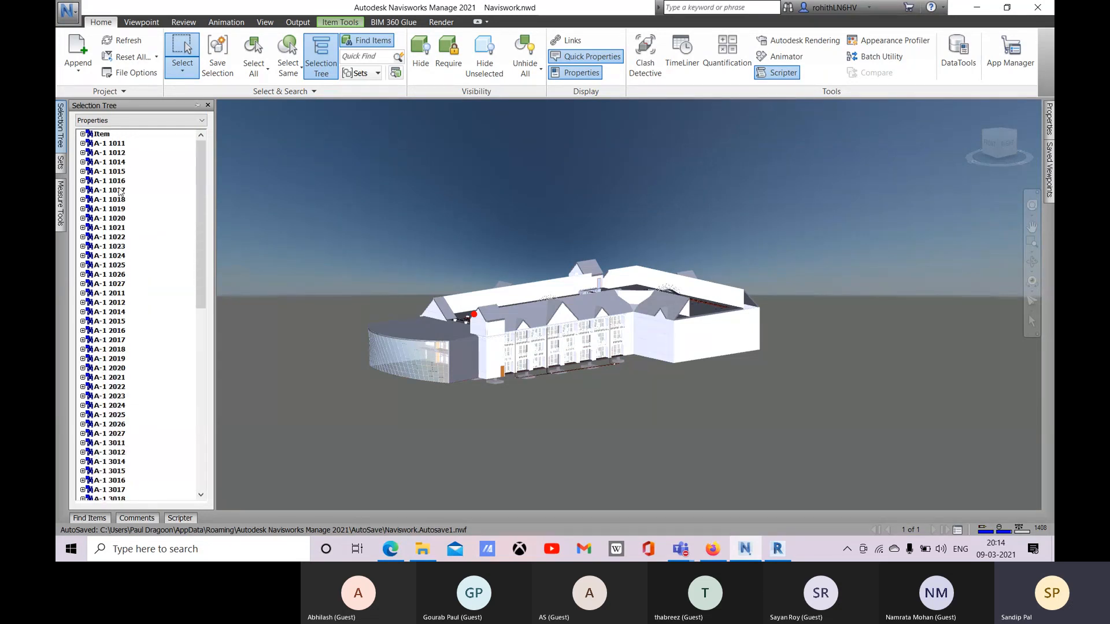
Step: Select and deselect the A-1 1011 category, expand it to examine its properties, and collapse it
{"action": "left_click", "coordinate": [115, 143]}
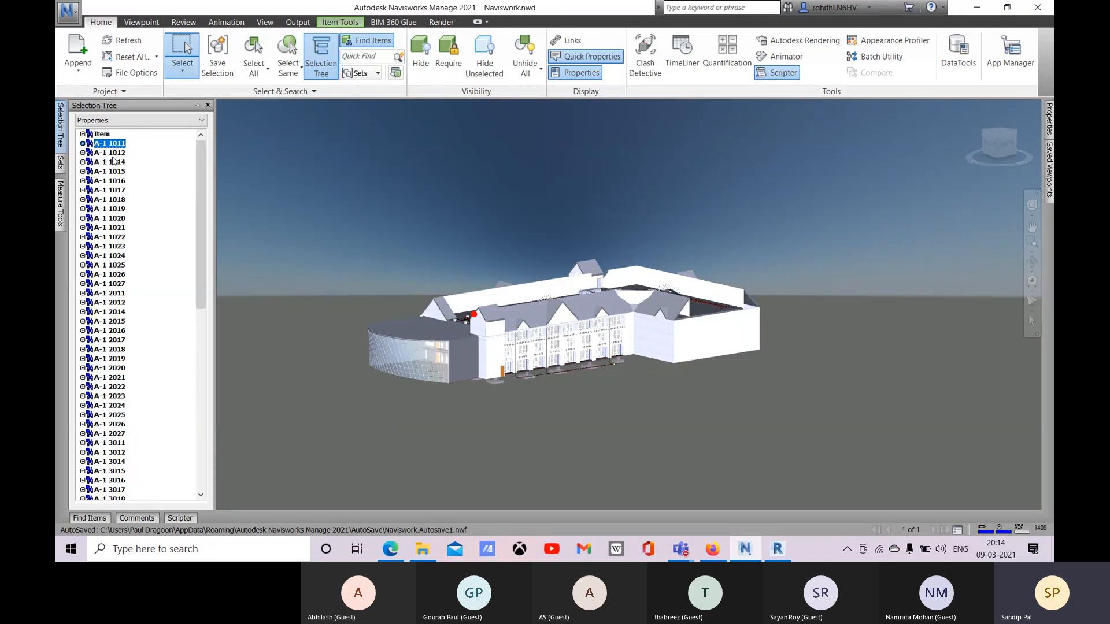
{"action": "key", "text": "Escape"}
{"action": "left_click", "coordinate": [82, 143]}
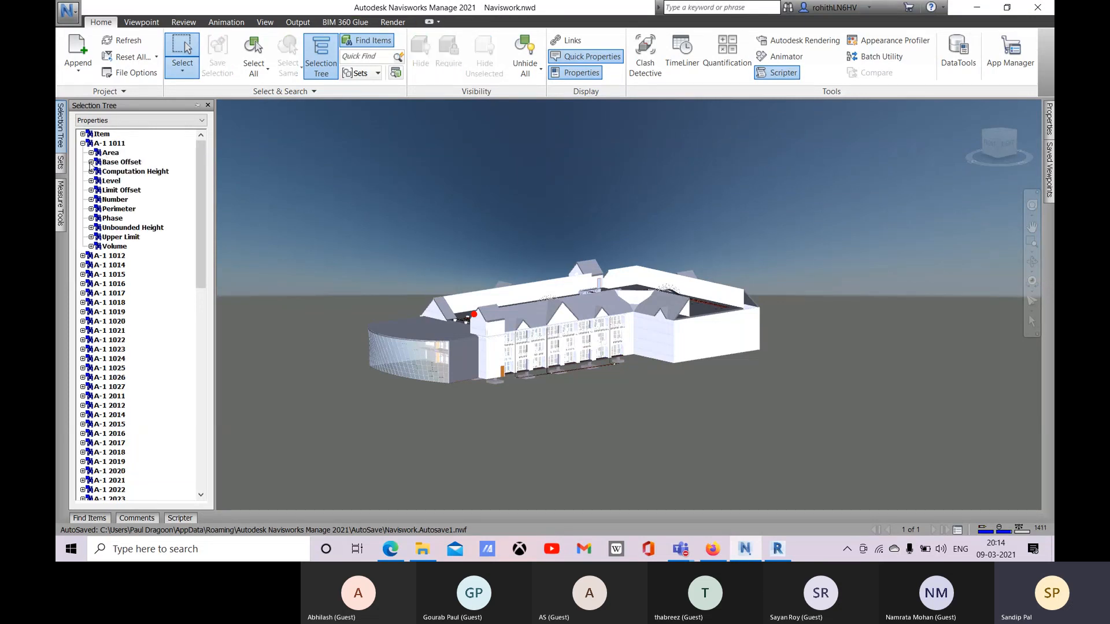
{"action": "left_click", "coordinate": [83, 143]}
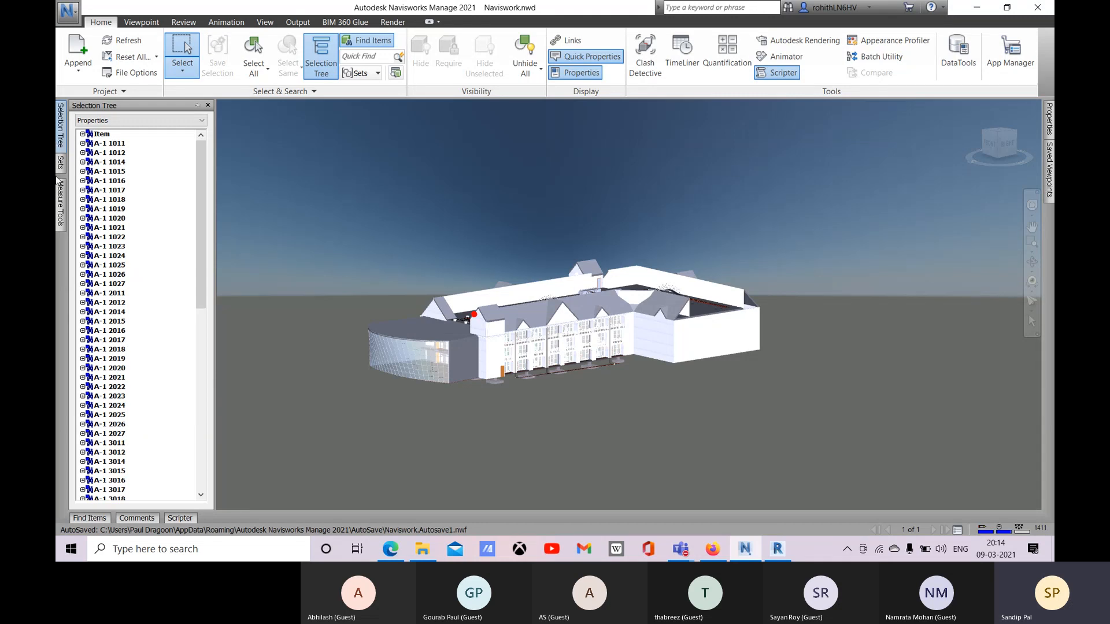
Step: Show the Measure Tools and widen their pane so all three coordinate fields fit
{"action": "mouse_move", "coordinate": [63, 209]}
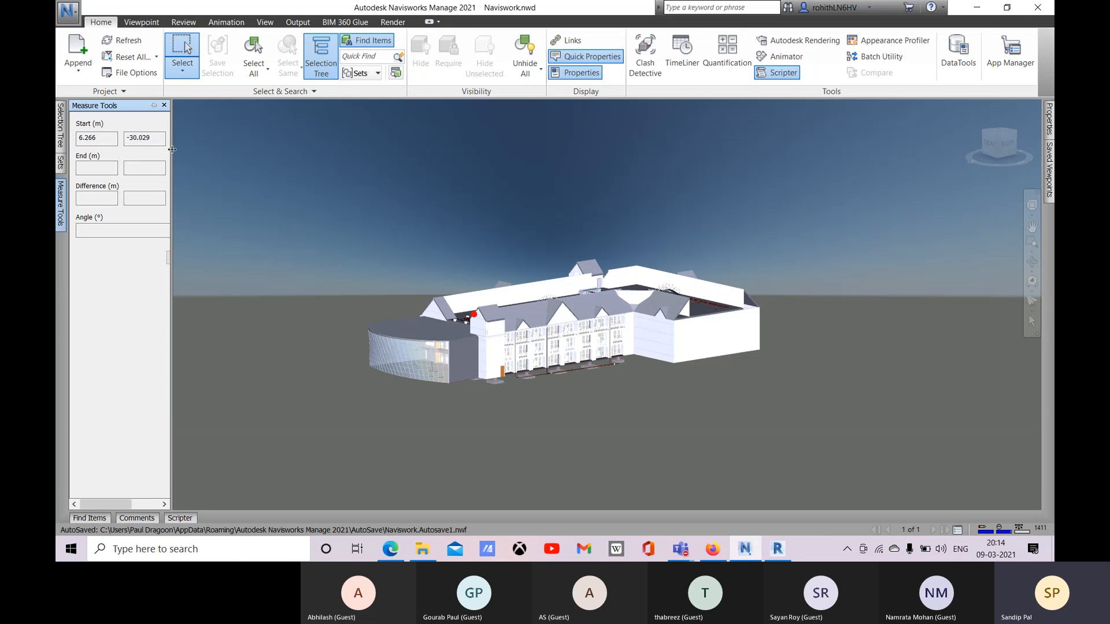
{"action": "left_click_drag", "start_coordinate": [186, 149], "coordinate": [186, 151]}
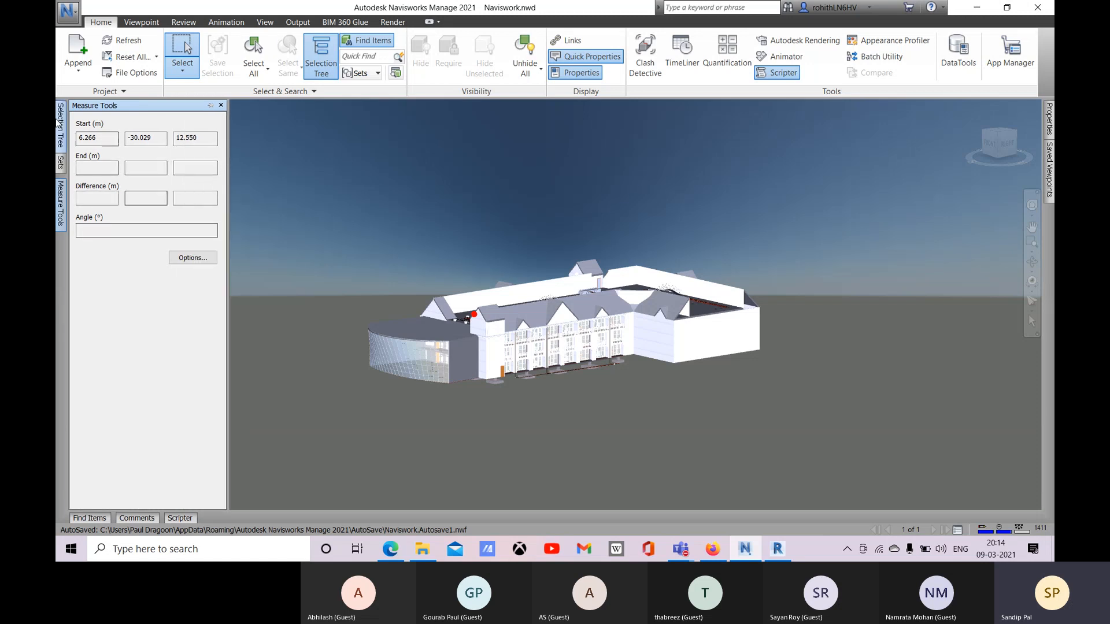
Step: Return the selection tree to the Compact view and expand the levels of ARCHITECTURAL.nwc and MECHANICAL.nwc
{"action": "mouse_move", "coordinate": [60, 125]}
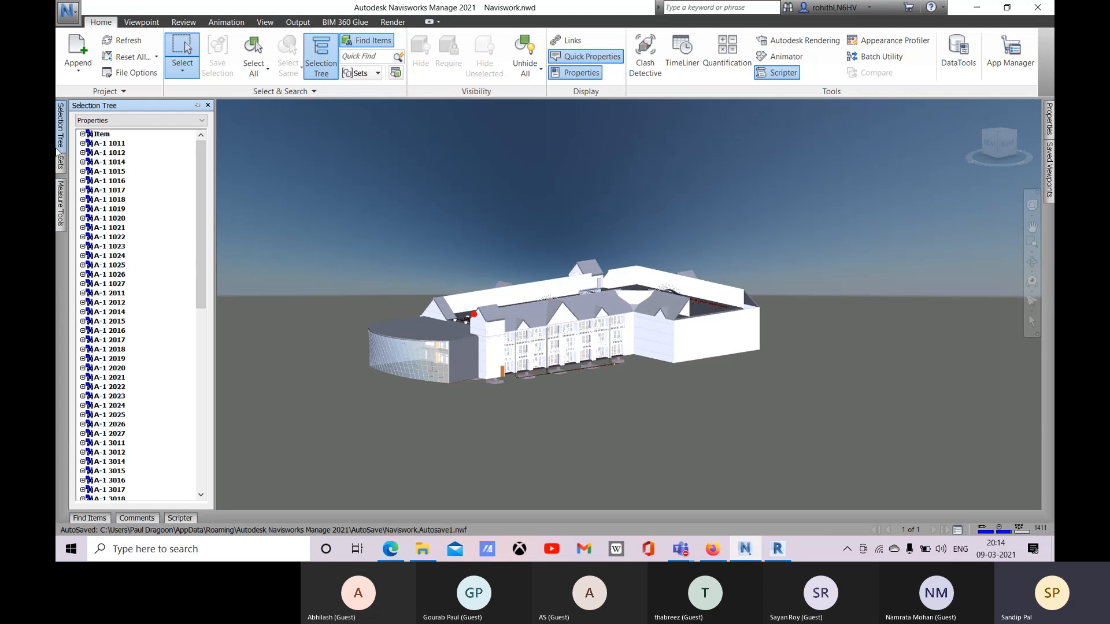
{"action": "scroll", "coordinate": [107, 156], "scroll_direction": "down", "scroll_amount": 10}
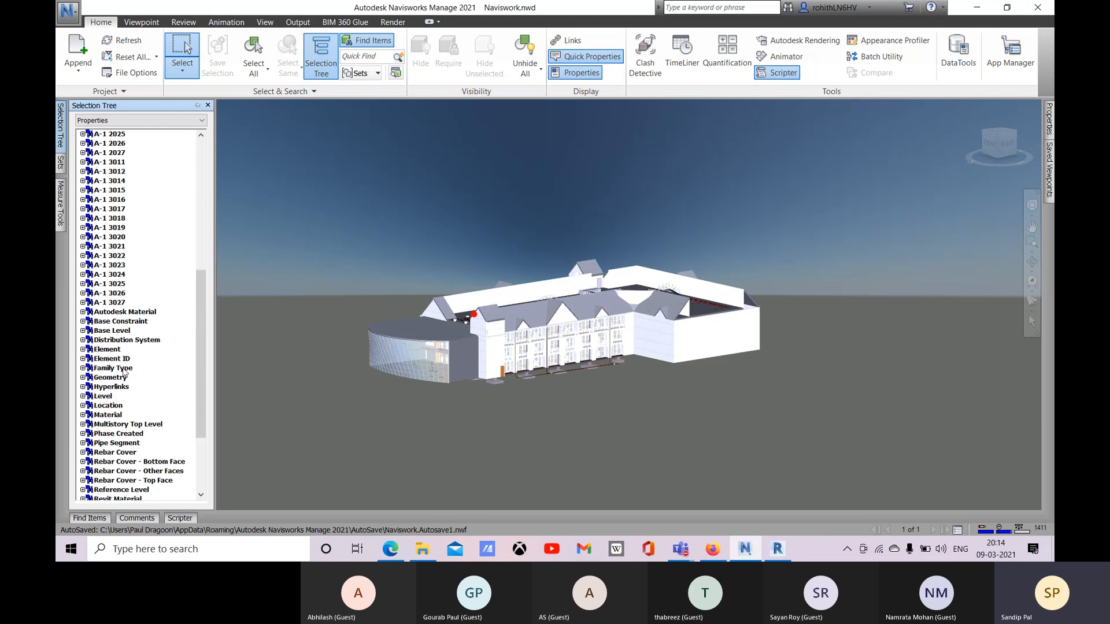
{"action": "left_click", "coordinate": [111, 121]}
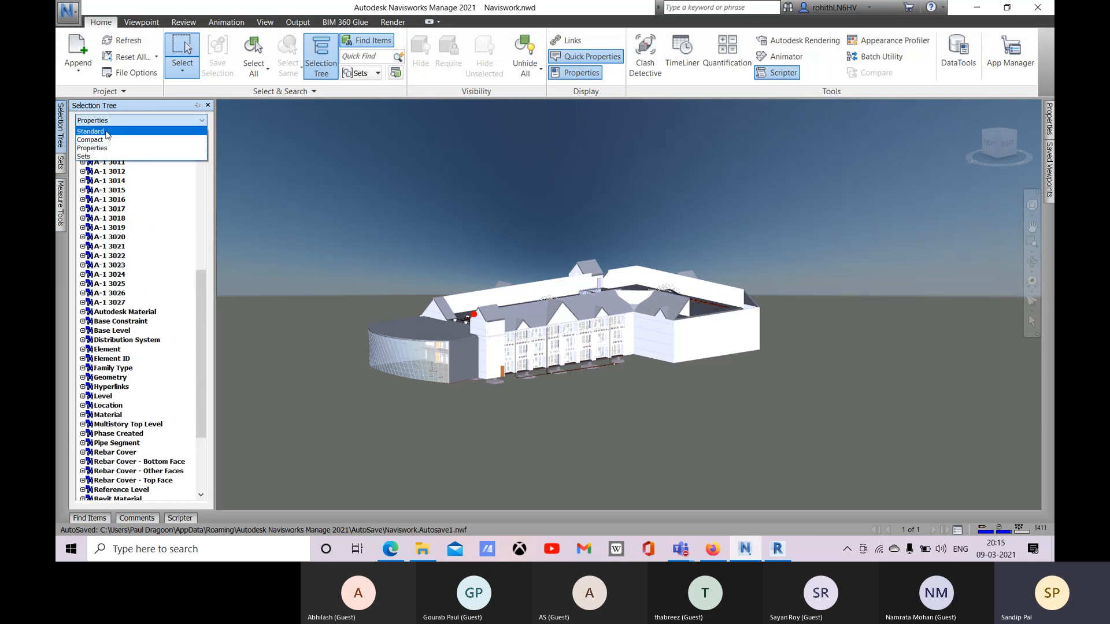
{"action": "left_click", "coordinate": [106, 139]}
{"action": "left_click", "coordinate": [83, 133]}
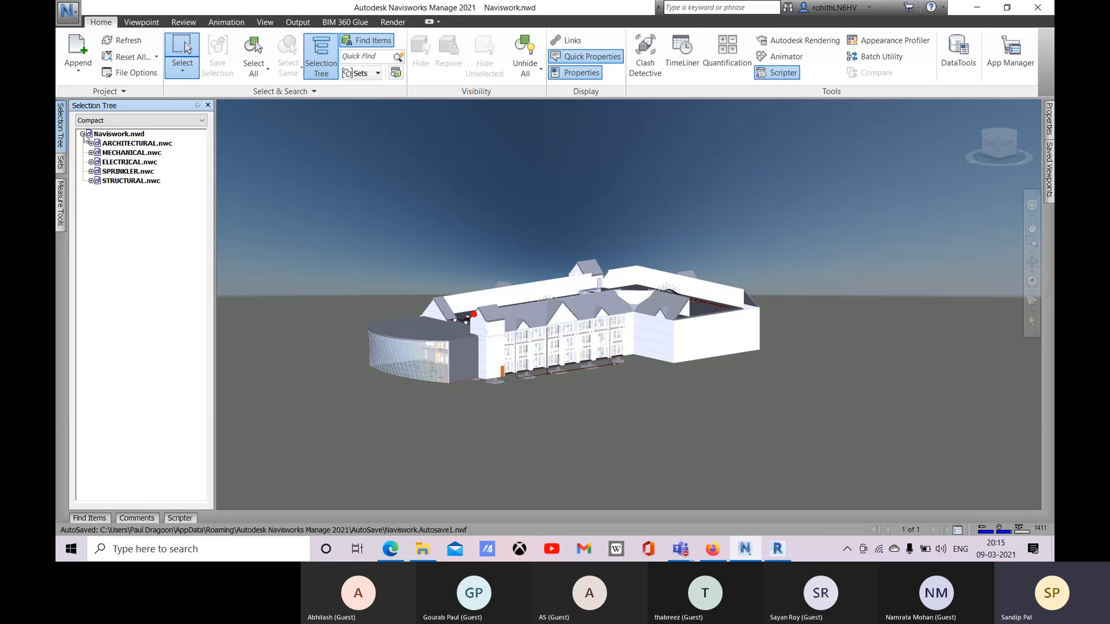
{"action": "left_click", "coordinate": [91, 143]}
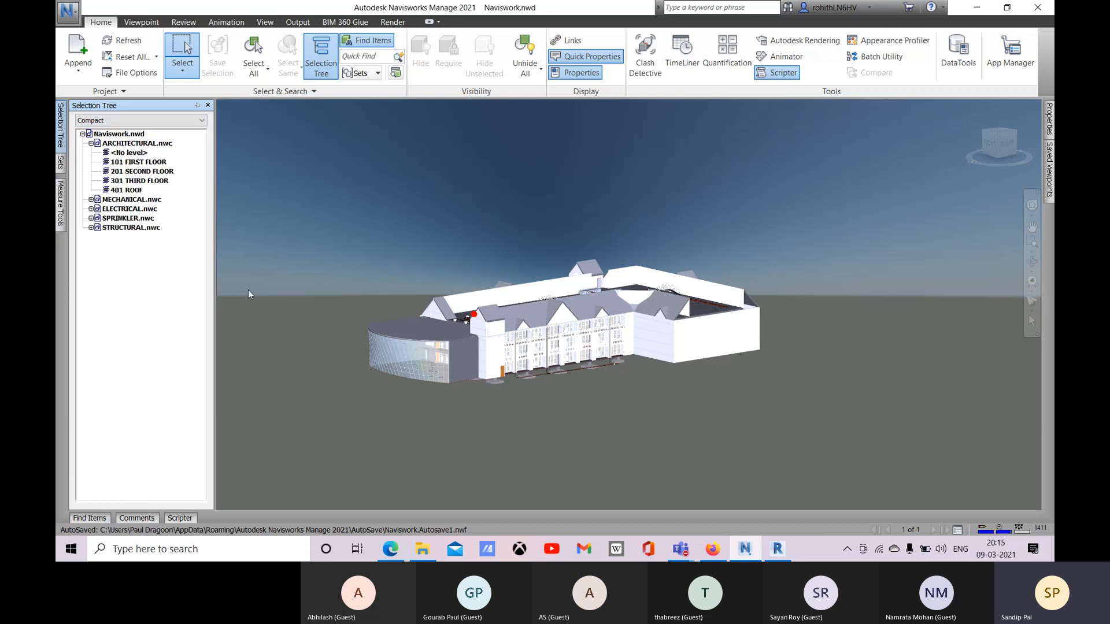
{"action": "left_click", "coordinate": [91, 200]}
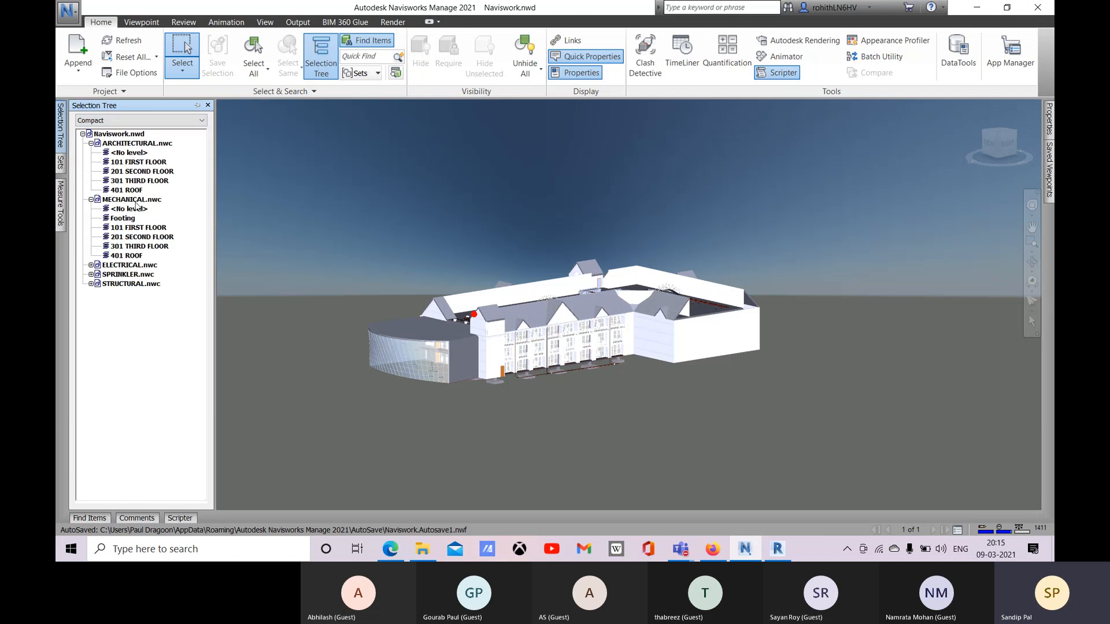
Step: Select MECHANICAL.nwc in the selection tree, inspect its highlighted items around the building, and clear the selection
{"action": "left_click", "coordinate": [131, 199]}
{"action": "scroll", "coordinate": [579, 315], "scroll_direction": "up", "scroll_amount": 2}
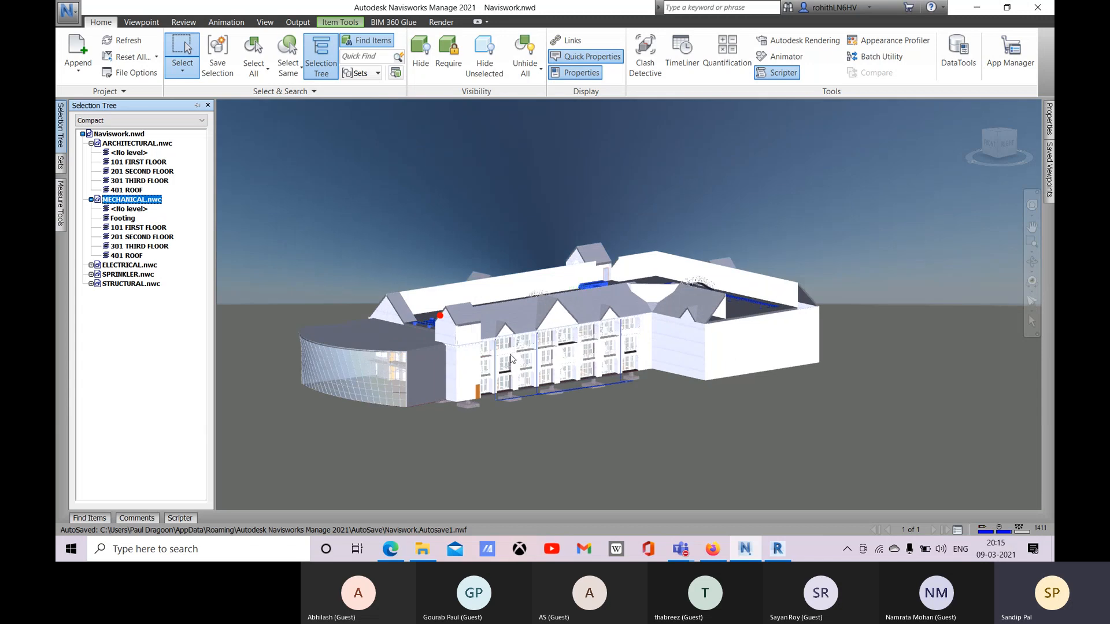
{"action": "mouse_move", "coordinate": [597, 345]}
{"action": "middle_mouse_down", "text": "shift"}
{"action": "mouse_move", "coordinate": [714, 348]}
{"action": "mouse_move", "coordinate": [731, 359]}
{"action": "middle_mouse_up", "text": "shift"}
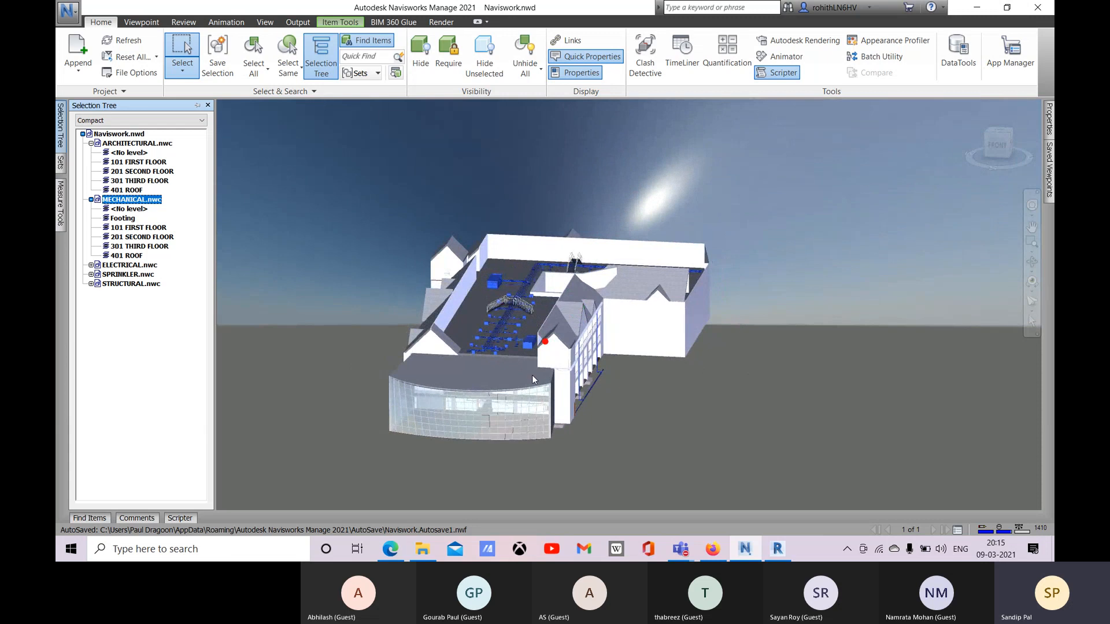
{"action": "middle_click_drag", "start_coordinate": [370, 339], "coordinate": [411, 321], "text": "shift"}
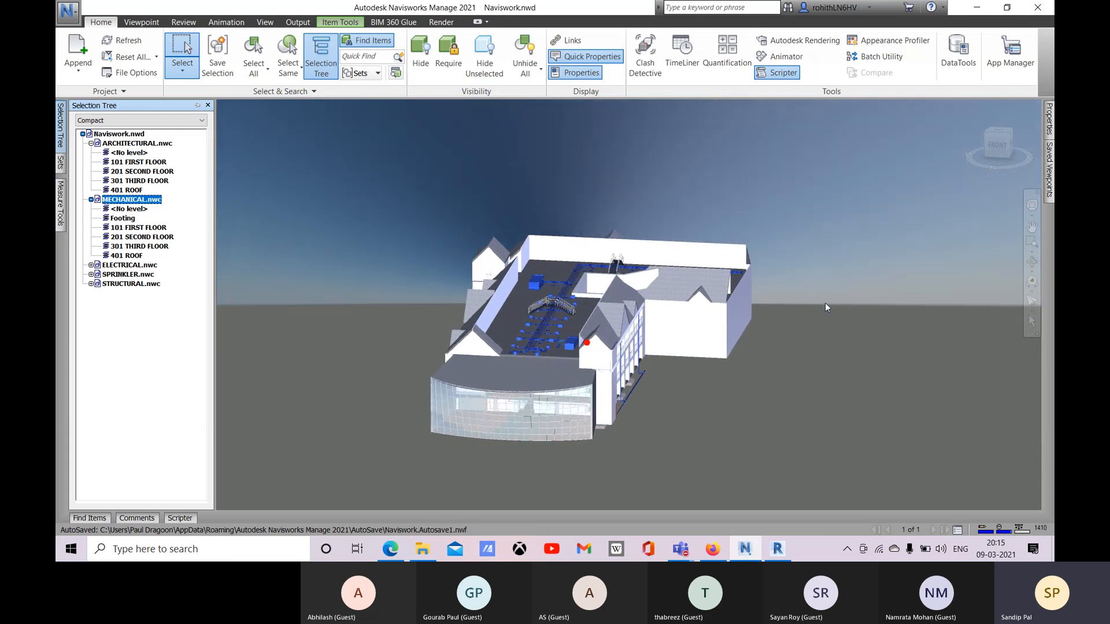
{"action": "left_click", "coordinate": [399, 249]}
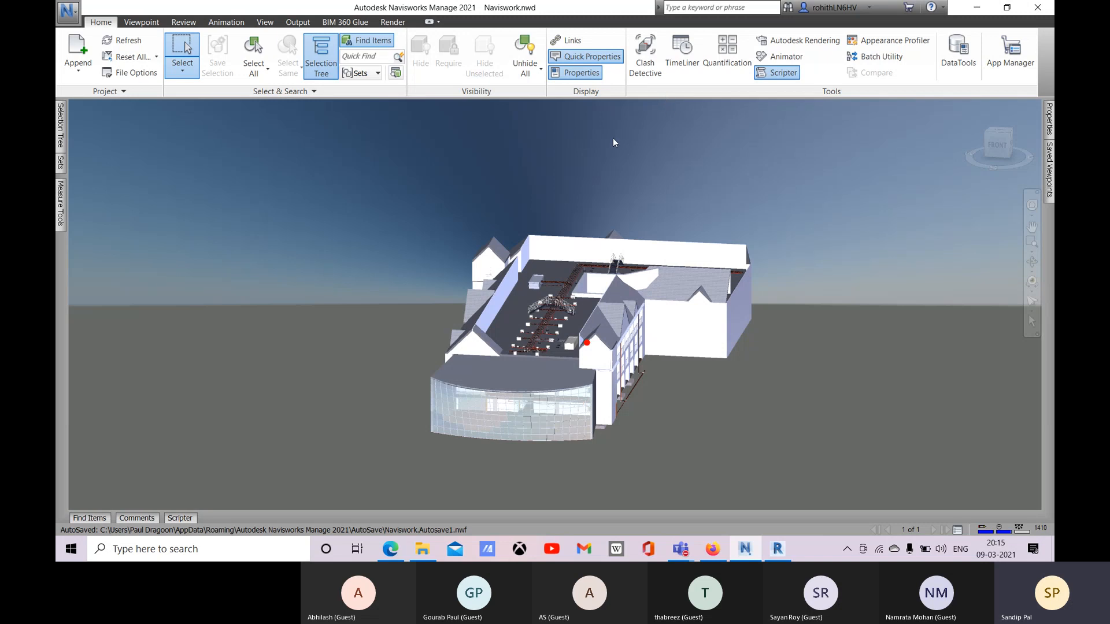
Step: Switch to the ongoing Microsoft Teams meeting and stop sharing the screen
{"action": "middle_click_drag", "start_coordinate": [807, 232], "coordinate": [795, 252]}
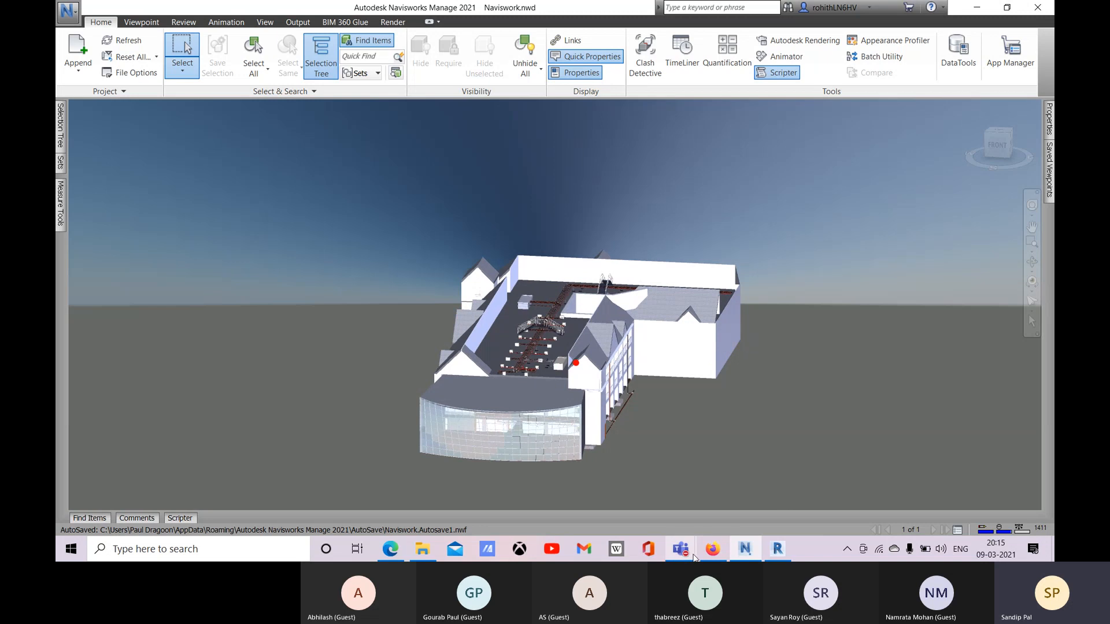
{"action": "mouse_move", "coordinate": [682, 549]}
{"action": "left_click", "coordinate": [784, 514]}
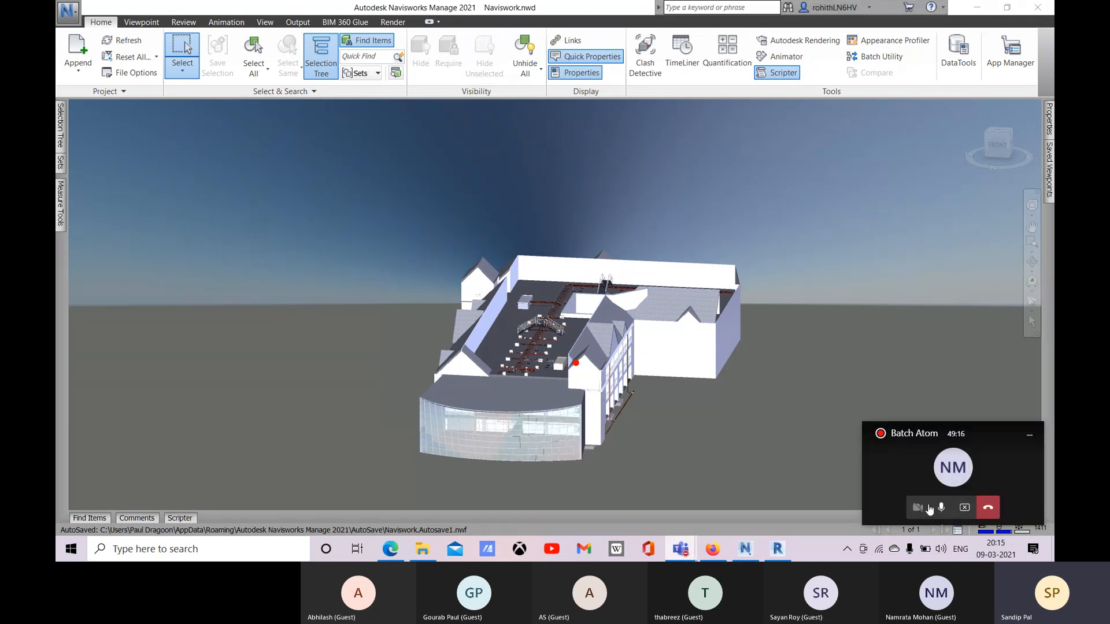
{"action": "left_click", "coordinate": [964, 508]}
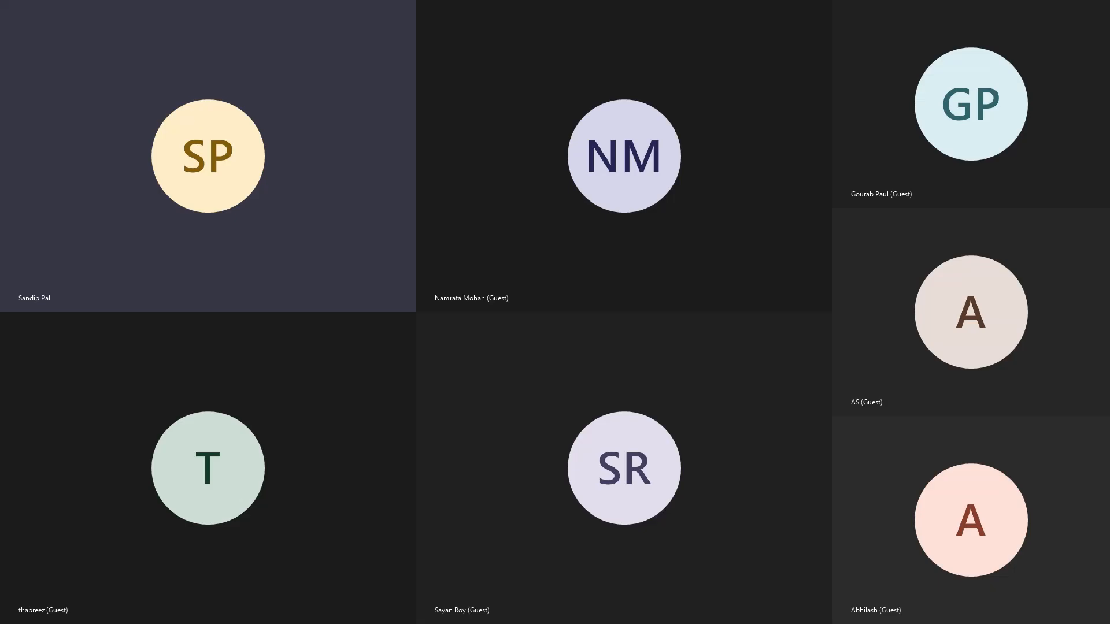